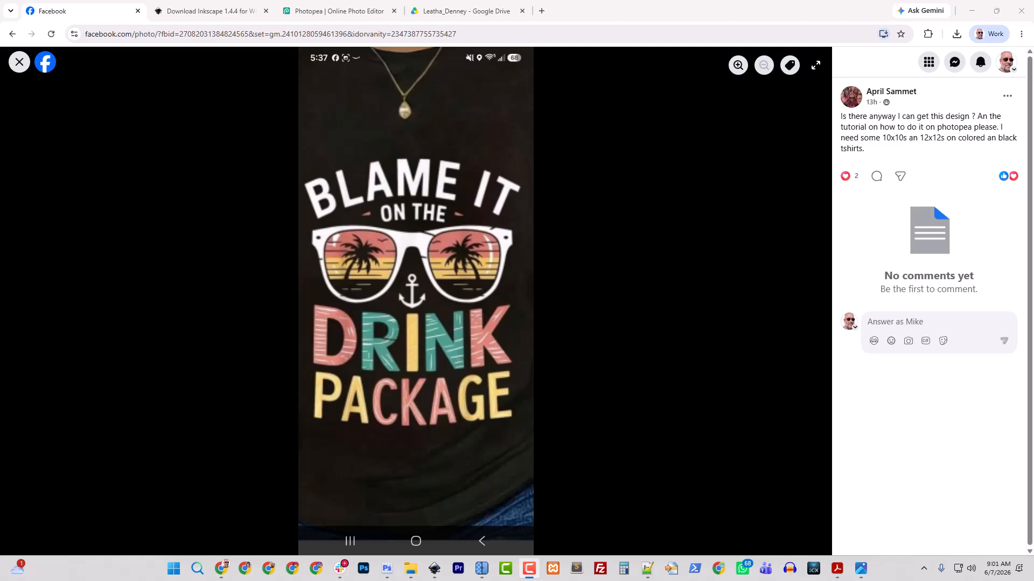
- Save the posted BLAME IT ON THE DRINK PACKAGE shirt image to the Downloads folder
{"action": "right_click", "coordinate": [446, 273]}
{"action": "left_click", "coordinate": [500, 311]}
{"action": "left_click", "coordinate": [650, 443]}
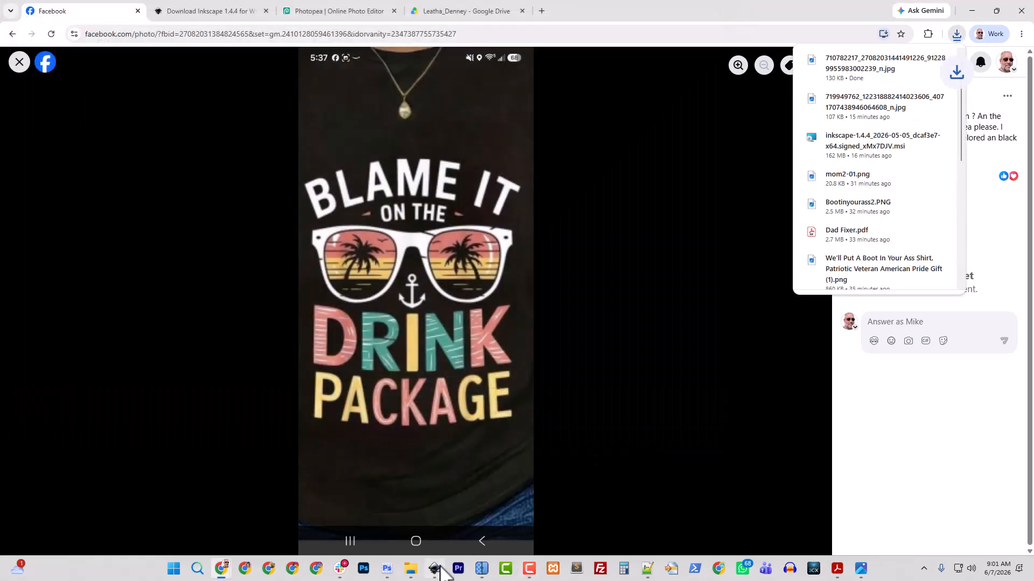
- View the saved shirt image from the Downloads folder in the image viewer and close it again
{"action": "left_click", "coordinate": [410, 571]}
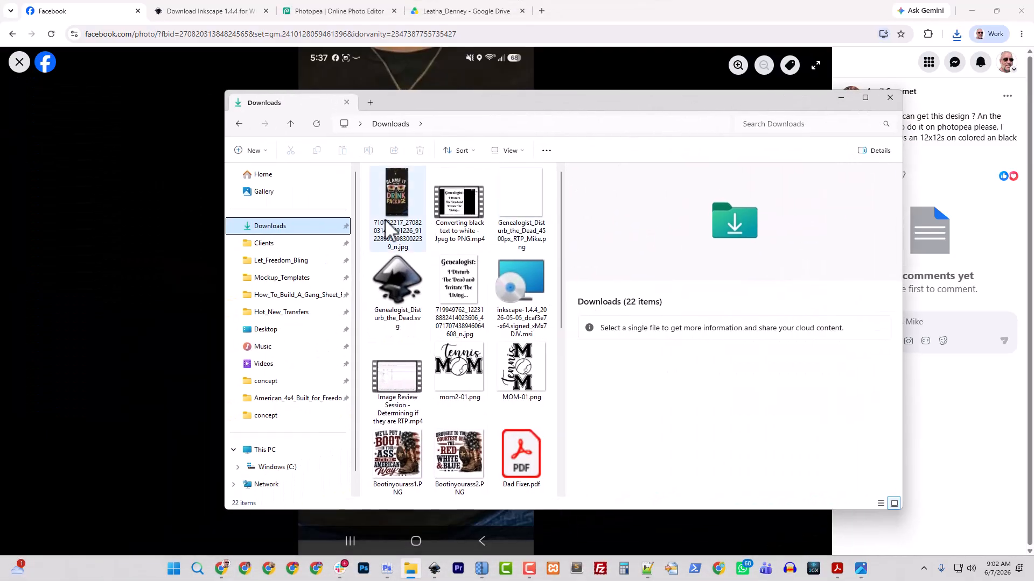
{"action": "double_click", "coordinate": [386, 223]}
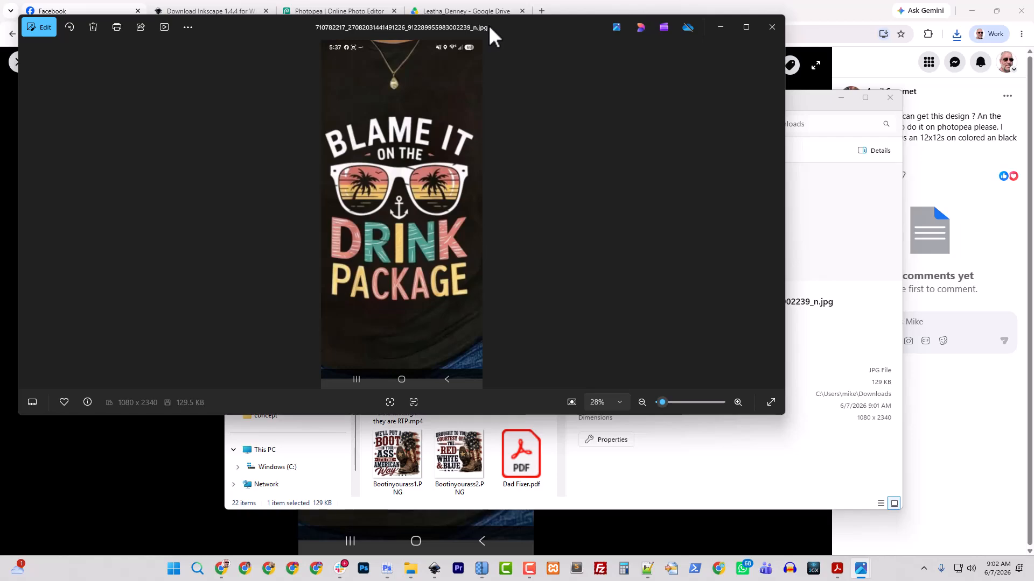
{"action": "key", "text": "alt+F4"}
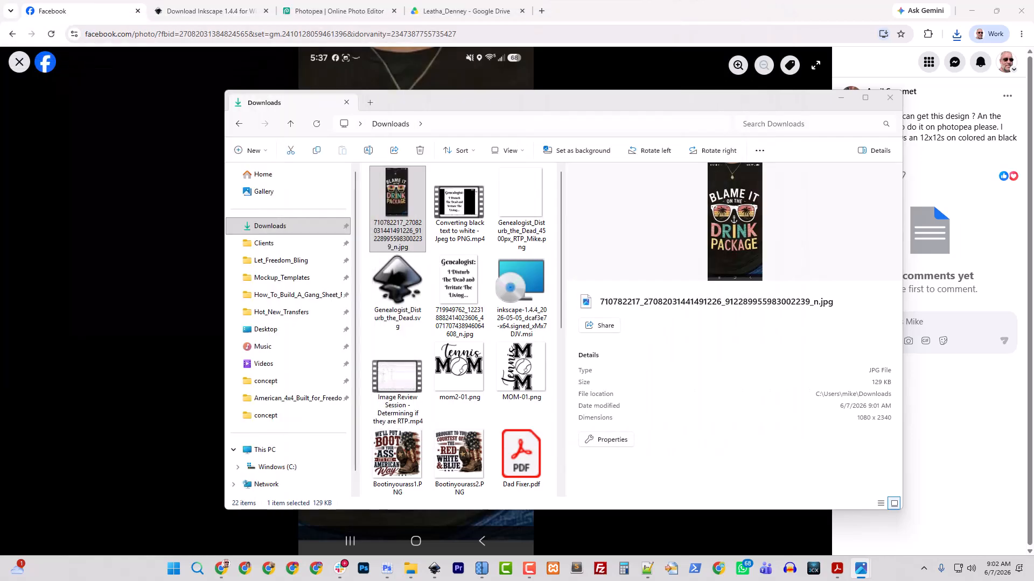
- Switch to Photopea, close the Genealogist document and open the downloaded shirt image
{"action": "left_click", "coordinate": [335, 12]}
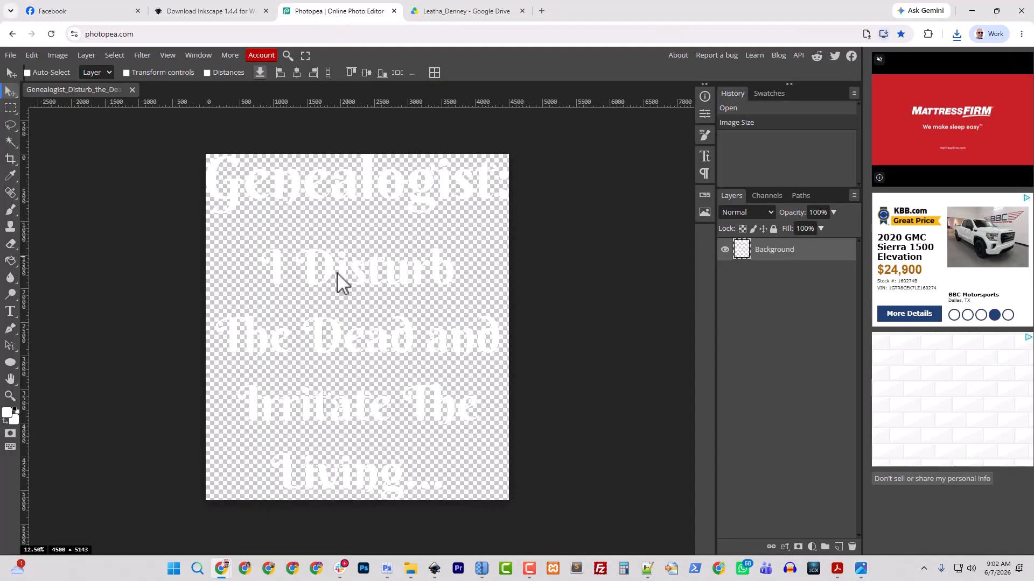
{"action": "left_click", "coordinate": [132, 90]}
{"action": "left_click", "coordinate": [401, 186]}
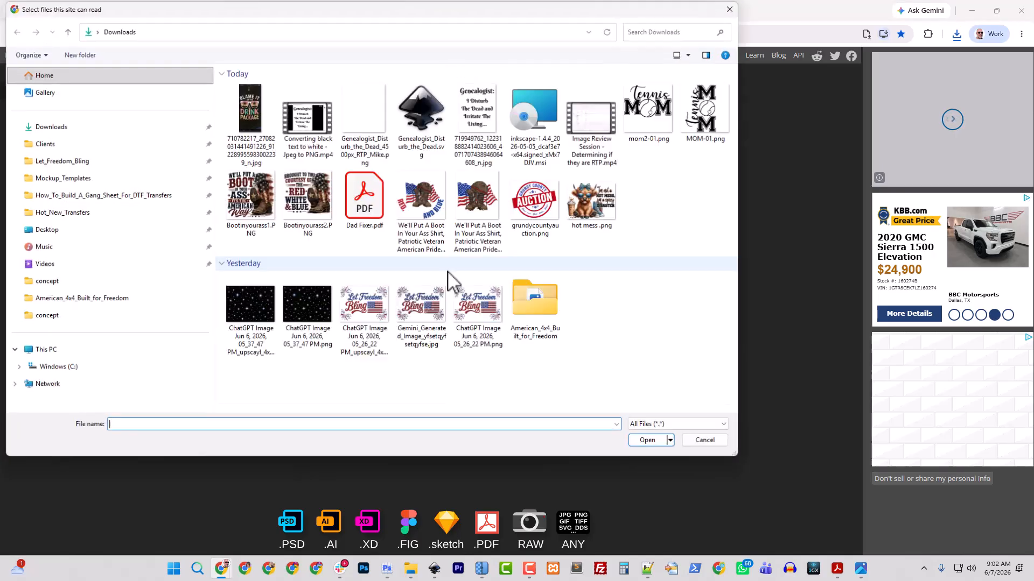
{"action": "left_click", "coordinate": [649, 441]}
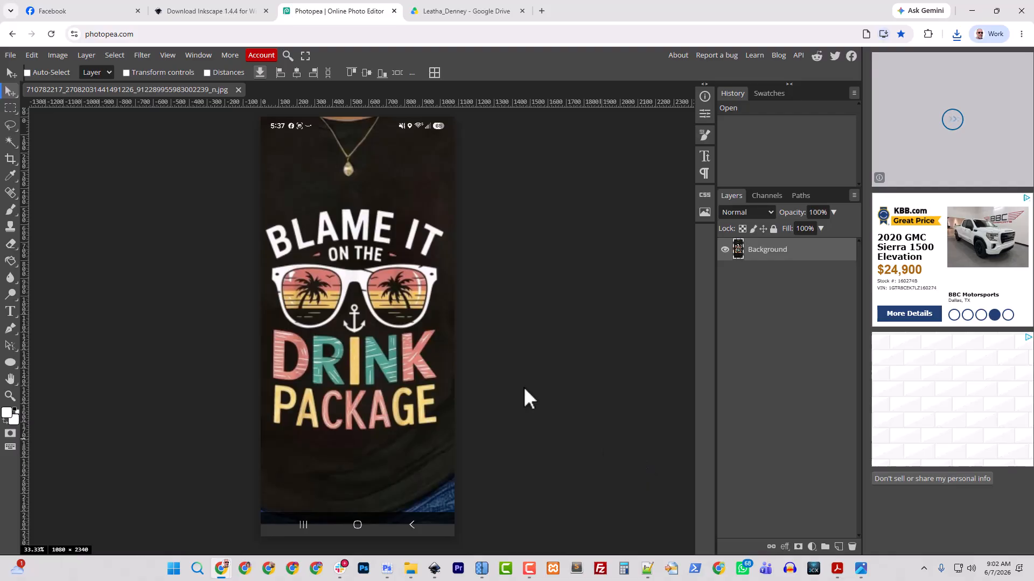
- Crop the image to the printed design, from just above BLAME IT to just below PACKAGE, about 1080 × 1323 px
{"action": "left_click", "coordinate": [9, 160]}
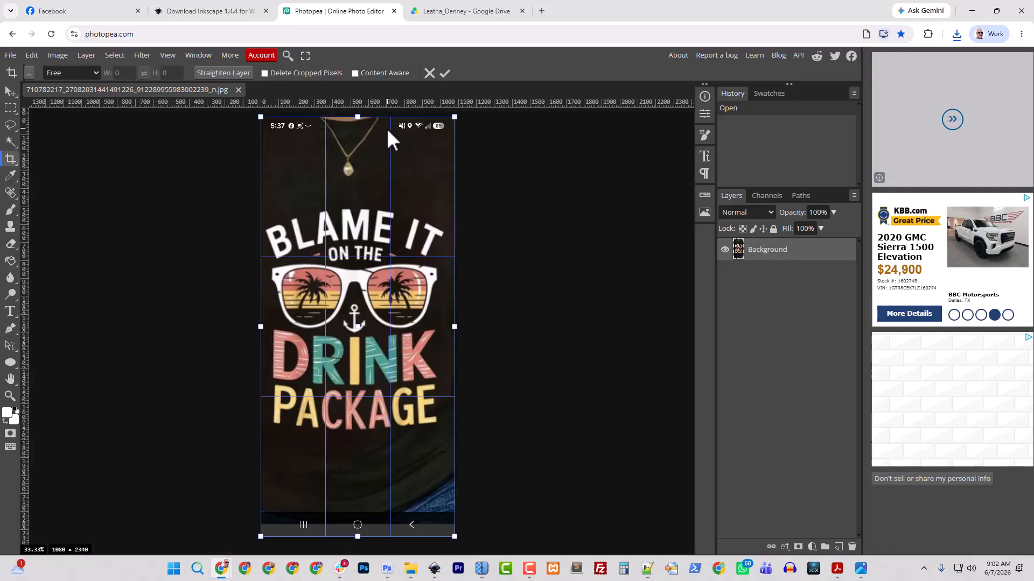
{"action": "left_click_drag", "start_coordinate": [356, 115], "coordinate": [360, 203]}
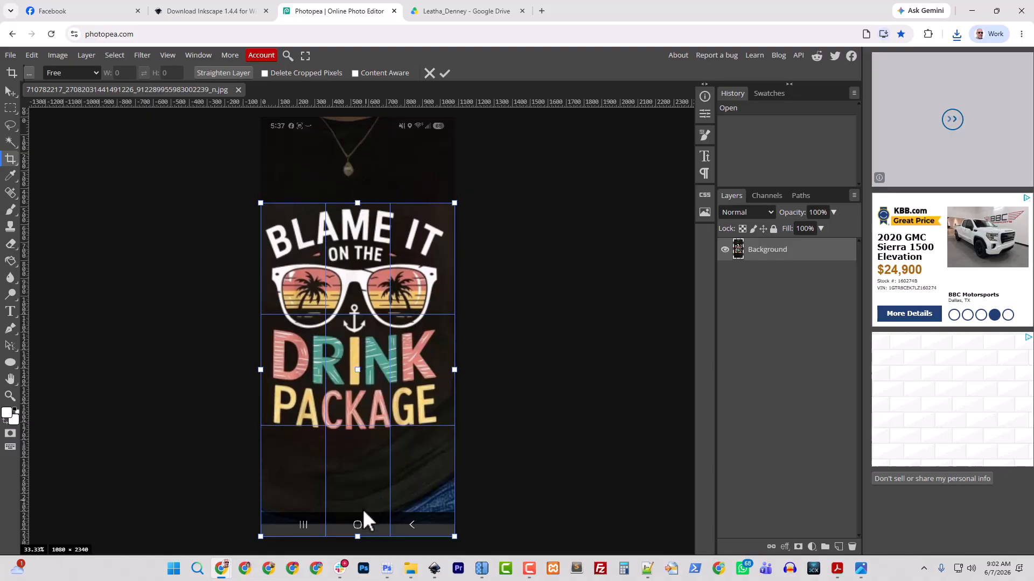
{"action": "left_click_drag", "start_coordinate": [357, 534], "coordinate": [366, 440]}
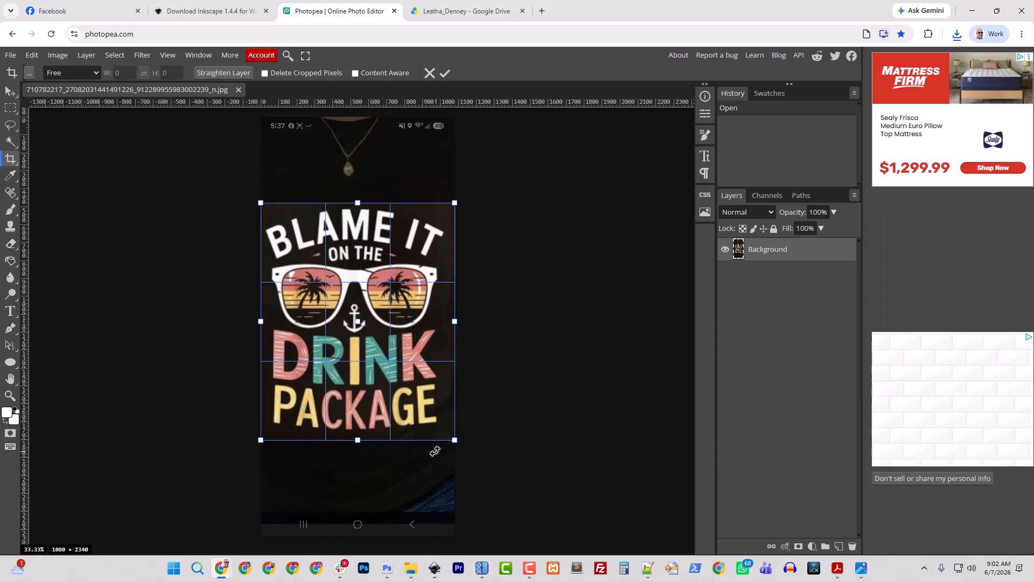
{"action": "key", "text": "Return"}
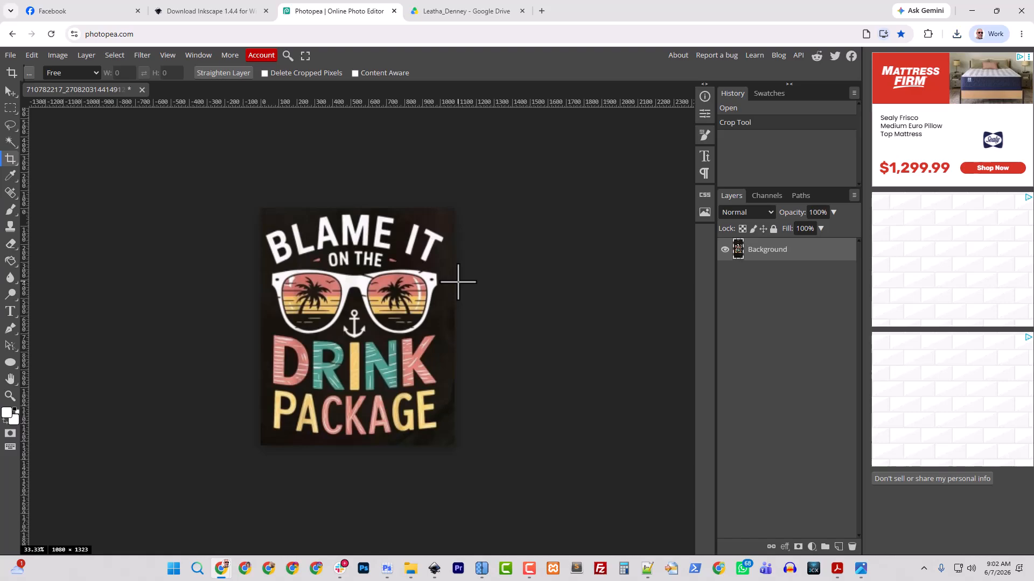
- Make a full-width rectangular selection of about 1080 × 336 px around the BLAME IT ON THE lettering
{"action": "key", "text": "ctrl+plus"}
{"action": "left_click", "coordinate": [482, 357]}
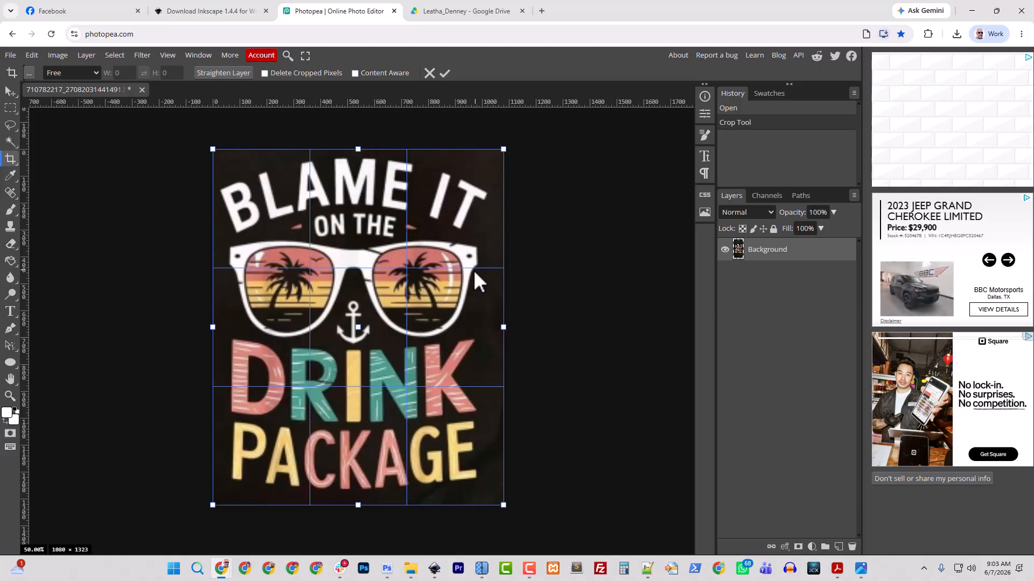
{"action": "left_click", "coordinate": [11, 107]}
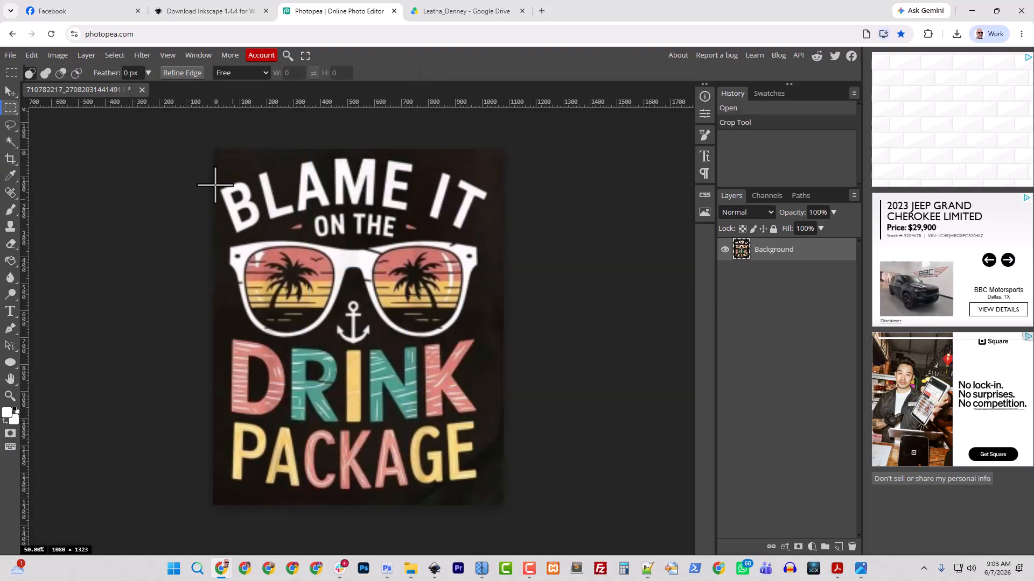
{"action": "left_click_drag", "start_coordinate": [213, 149], "coordinate": [575, 240]}
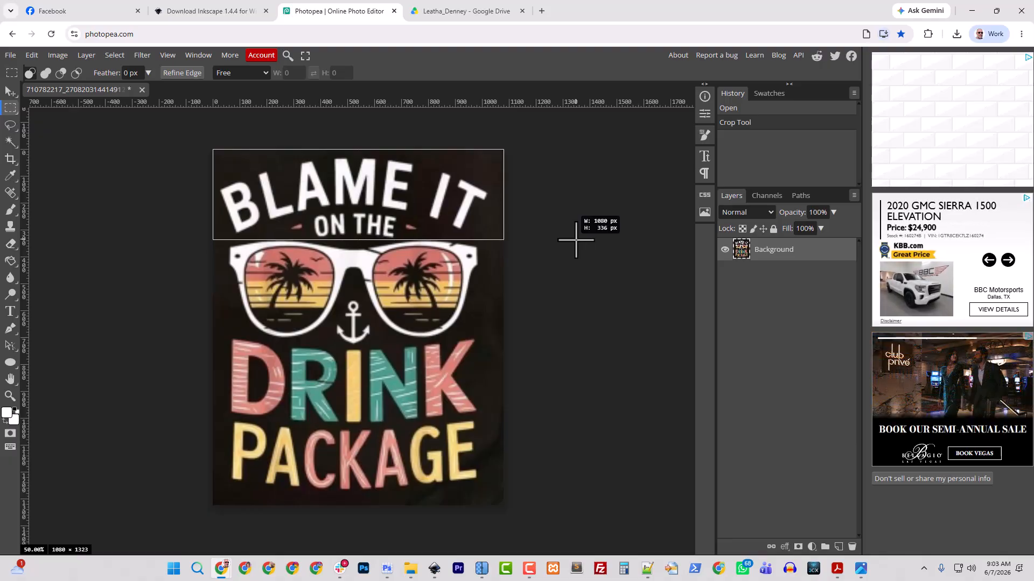
{"action": "left_click_drag", "start_coordinate": [575, 240], "coordinate": [576, 239]}
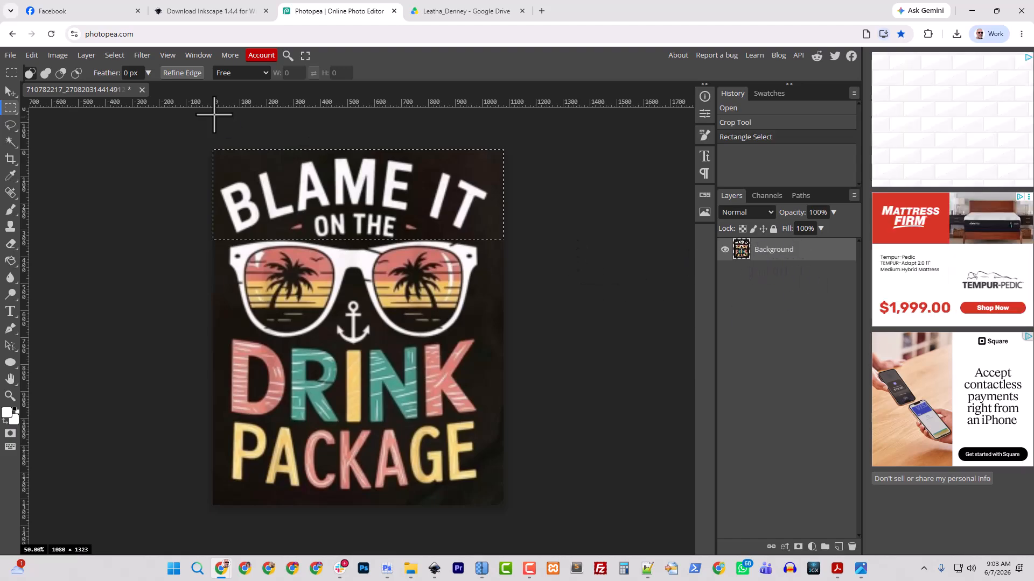
- Create a new 1080 × 336 px project with a white background and paste the copied lettering into it
{"action": "left_click", "coordinate": [15, 56]}
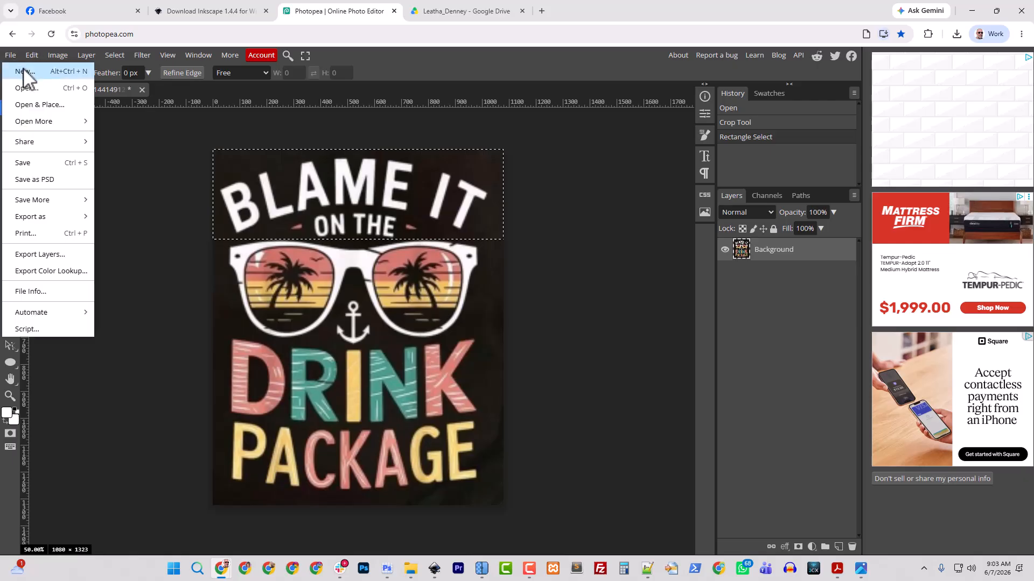
{"action": "left_click", "coordinate": [22, 71]}
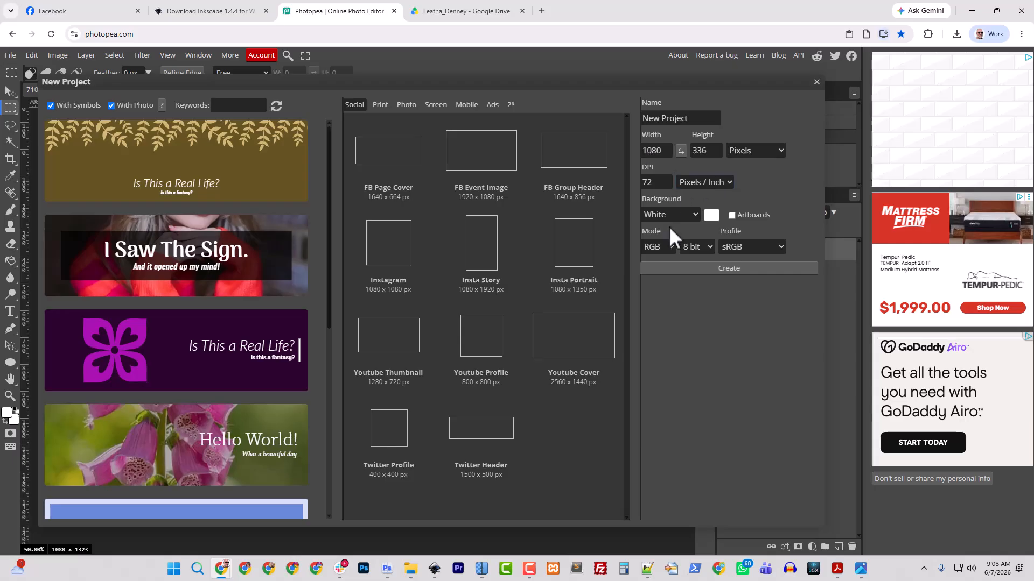
{"action": "left_click", "coordinate": [722, 267]}
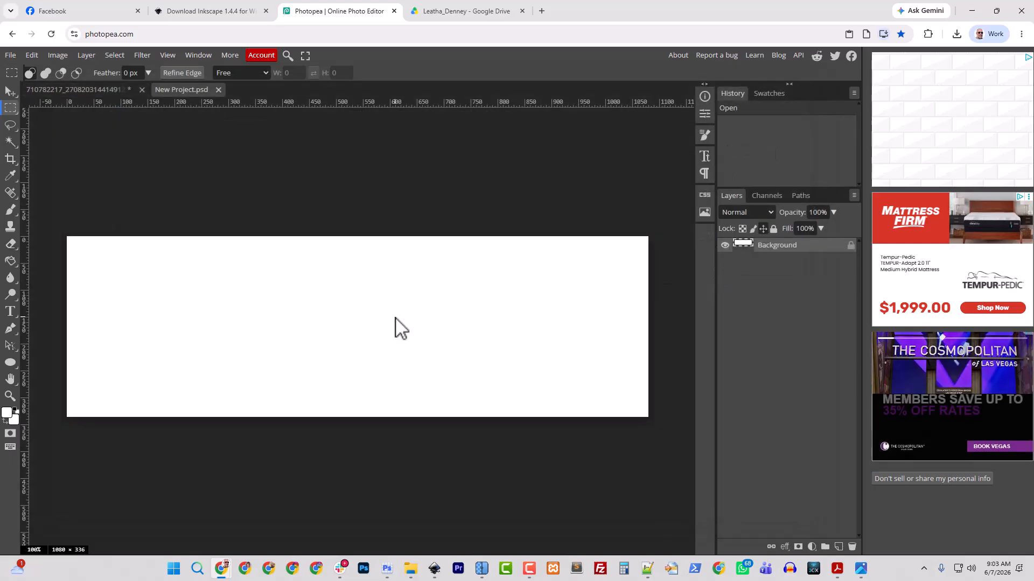
{"action": "key", "text": "ctrl+v"}
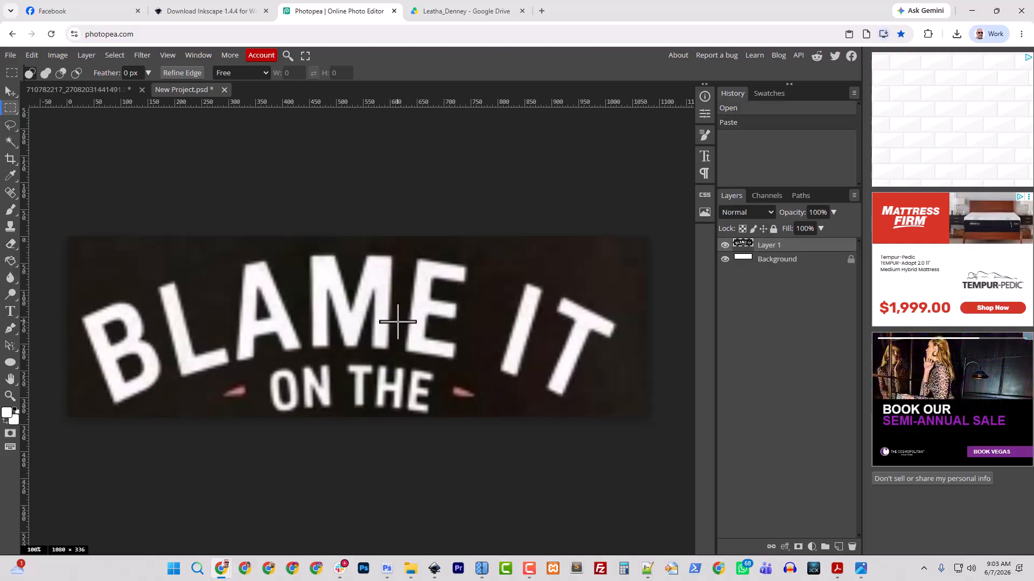
- Extend the canvas below the pasted lettering to a height of about 386 px
{"action": "left_click", "coordinate": [10, 159]}
{"action": "scroll", "coordinate": [346, 444], "scroll_direction": "down", "scroll_amount": 4}
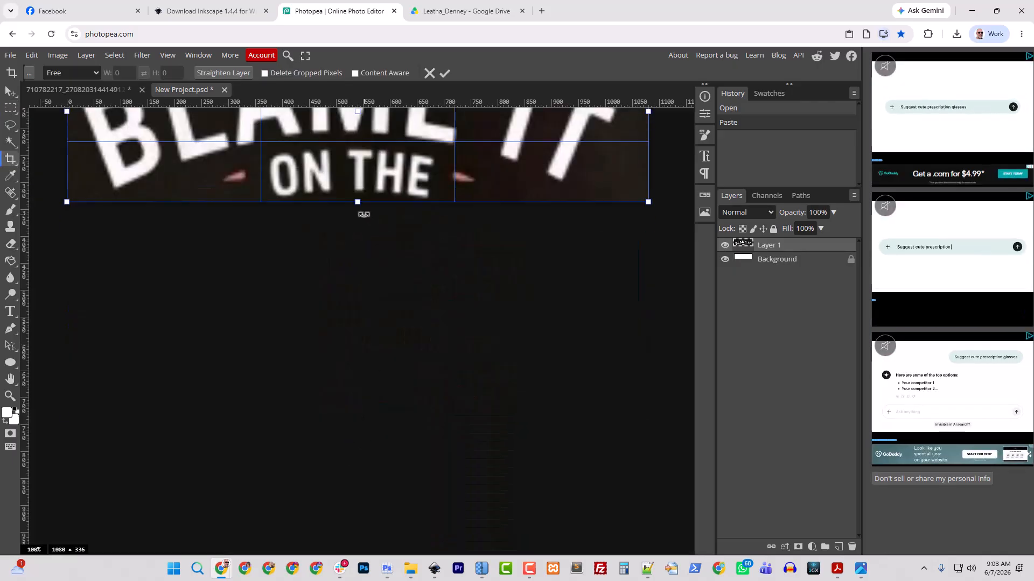
{"action": "left_click_drag", "start_coordinate": [356, 205], "coordinate": [355, 227]}
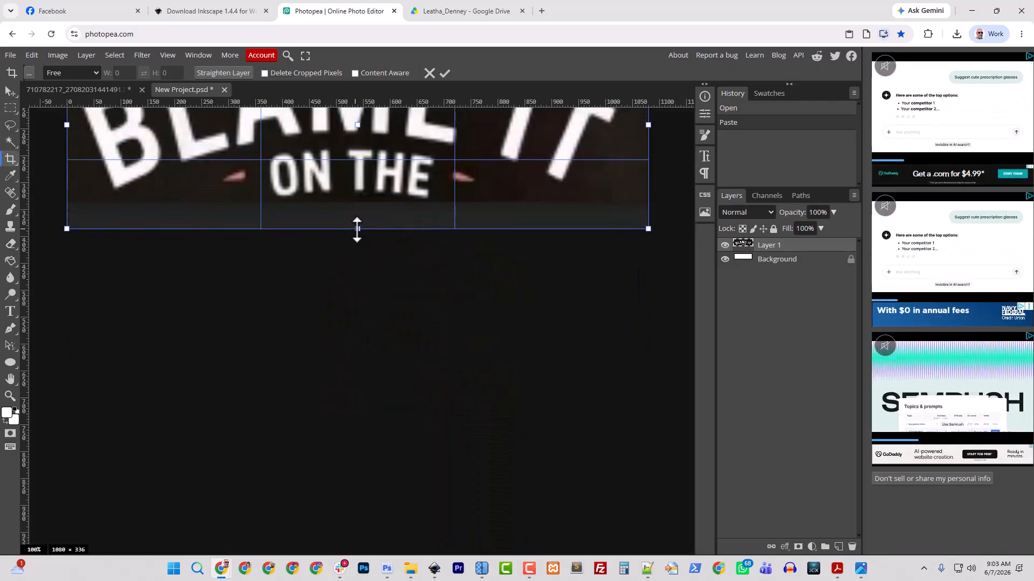
{"action": "scroll", "coordinate": [420, 366], "scroll_direction": "up", "scroll_amount": 4}
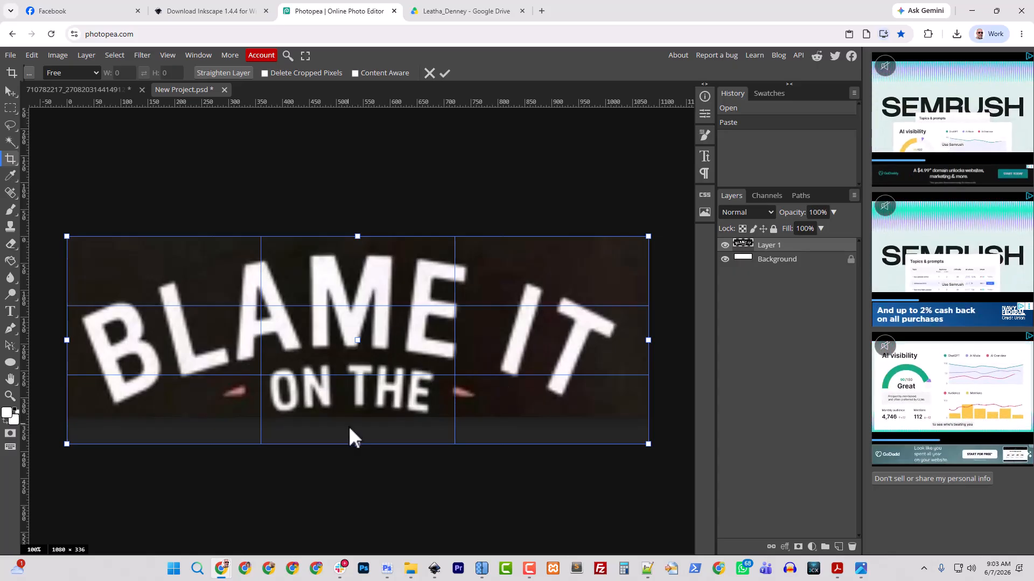
{"action": "key", "text": "Return"}
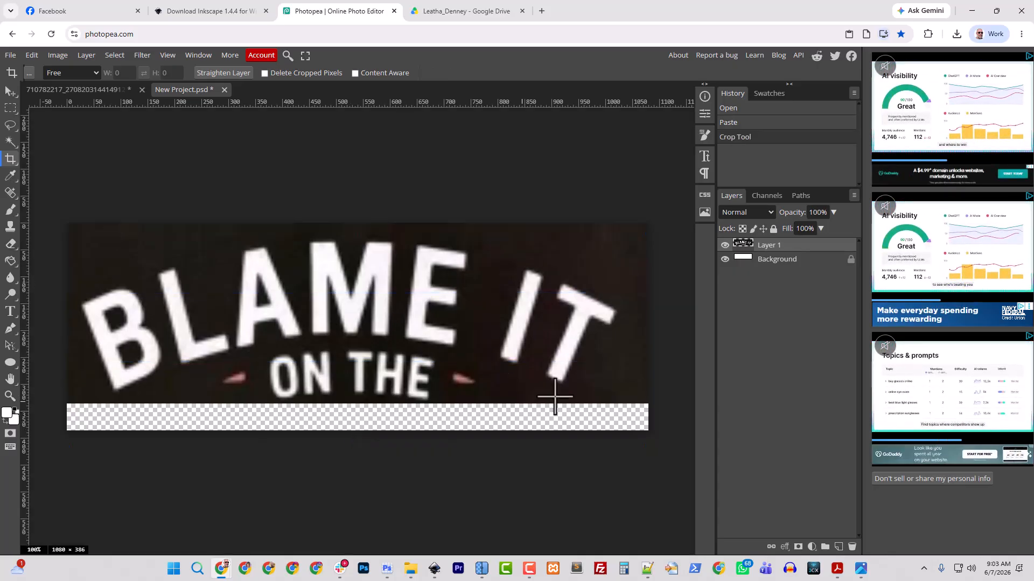
- Add a color fill layer directly above the Background layer, using the dark shirt color #1e1b16 sampled from the image
{"action": "left_click", "coordinate": [759, 260]}
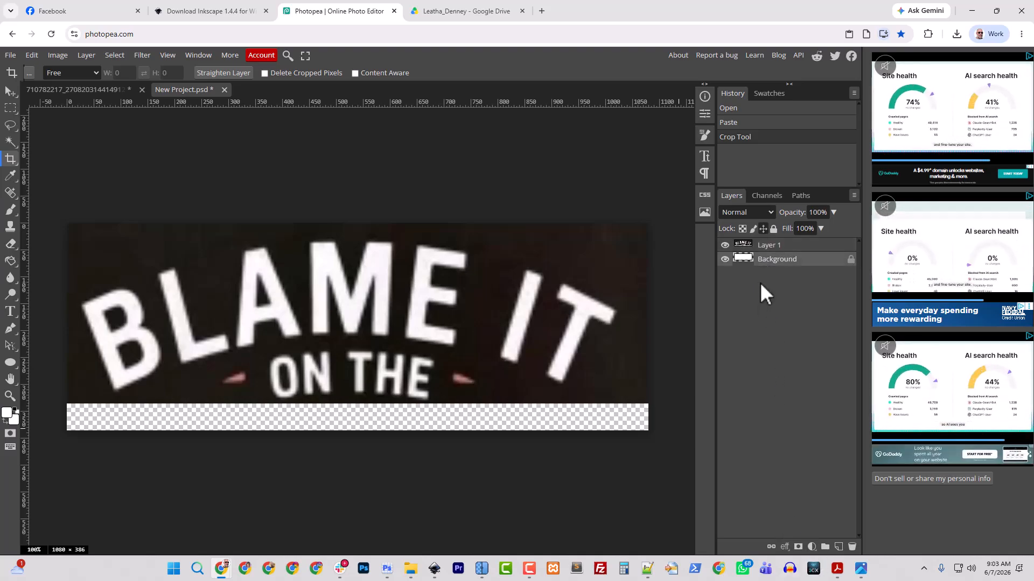
{"action": "left_click", "coordinate": [811, 547]}
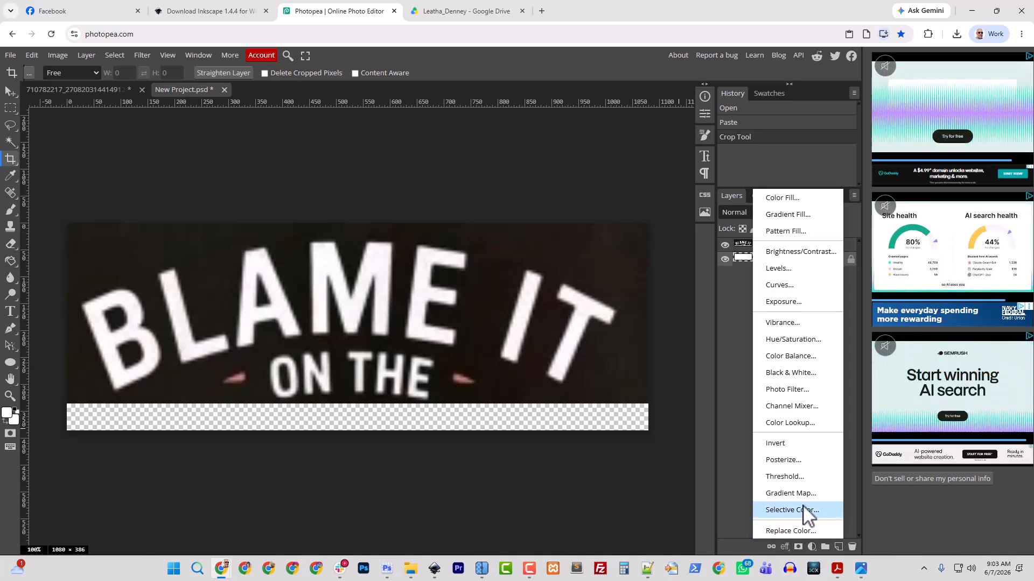
{"action": "left_click", "coordinate": [774, 198]}
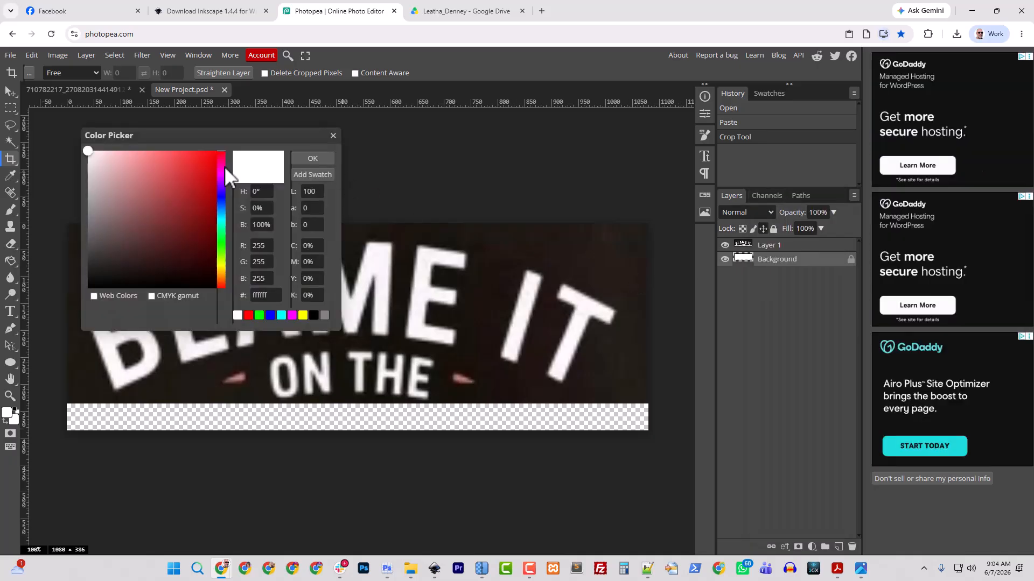
{"action": "left_click", "coordinate": [494, 243]}
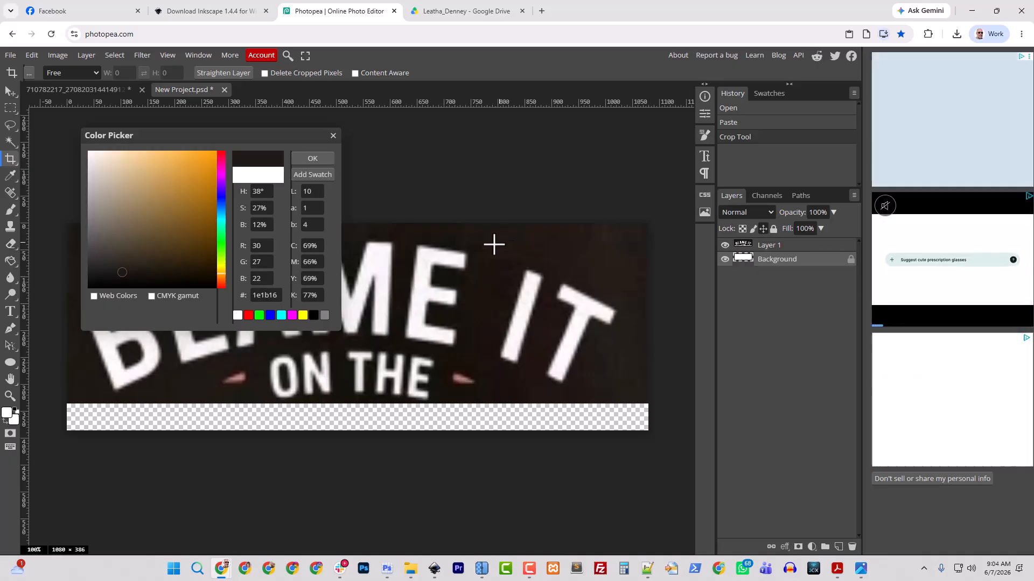
{"action": "left_click", "coordinate": [302, 157]}
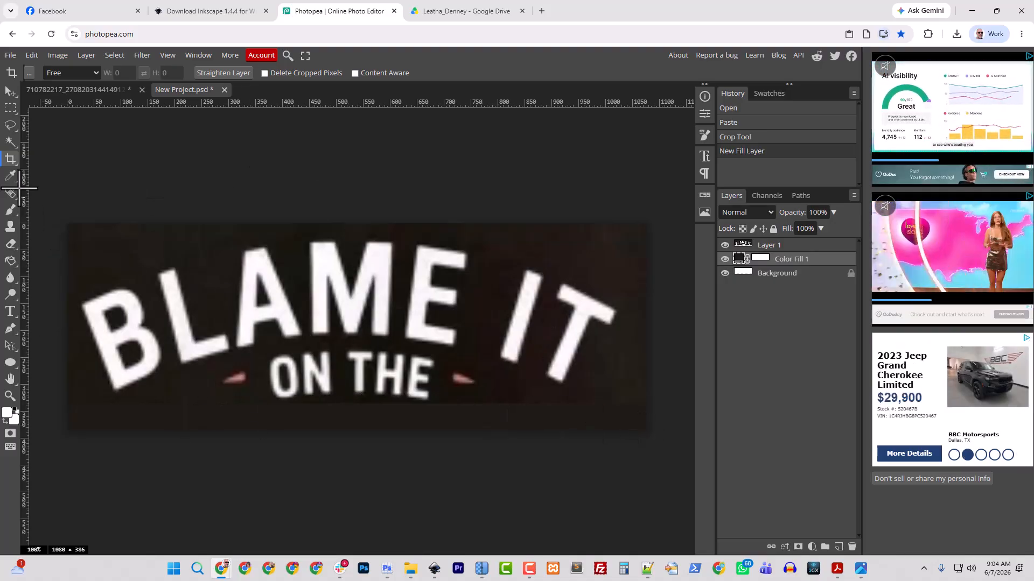
- Extend the canvas slightly beyond the left side of the lettering to a width of about 1096 px
{"action": "left_click", "coordinate": [11, 159]}
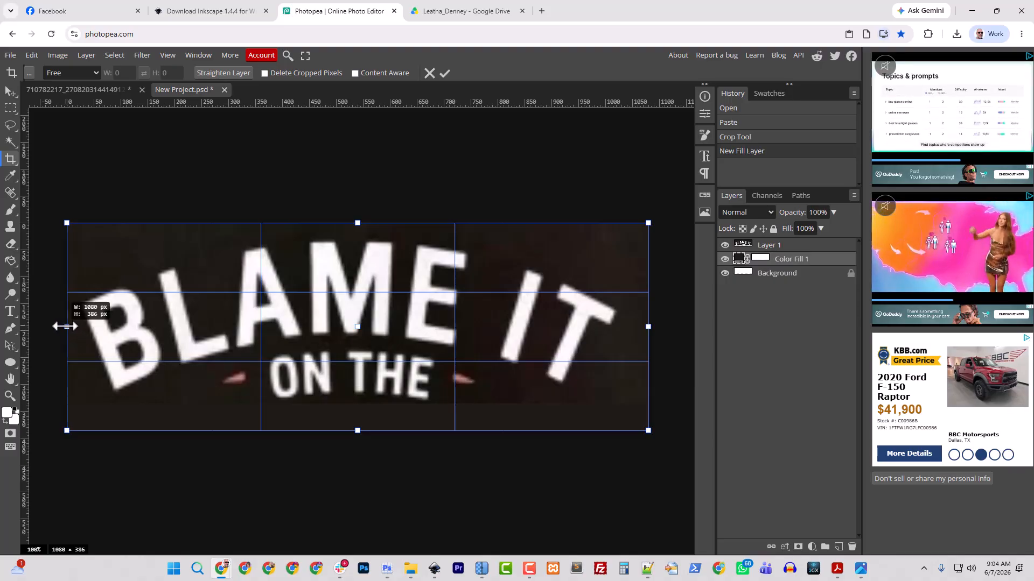
{"action": "left_click_drag", "start_coordinate": [64, 326], "coordinate": [58, 326]}
{"action": "key", "text": "Return"}
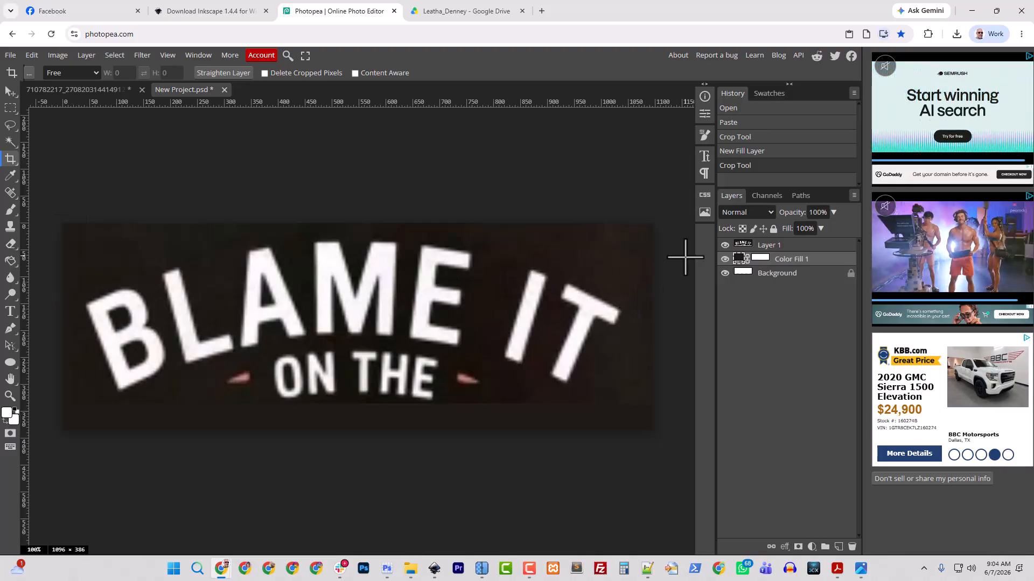
- Toggle the color fill layer's visibility to compare the canvas margins with and without it, leaving the layer shown
{"action": "left_click", "coordinate": [724, 260]}
{"action": "left_click", "coordinate": [724, 260]}
{"action": "left_click", "coordinate": [724, 260]}
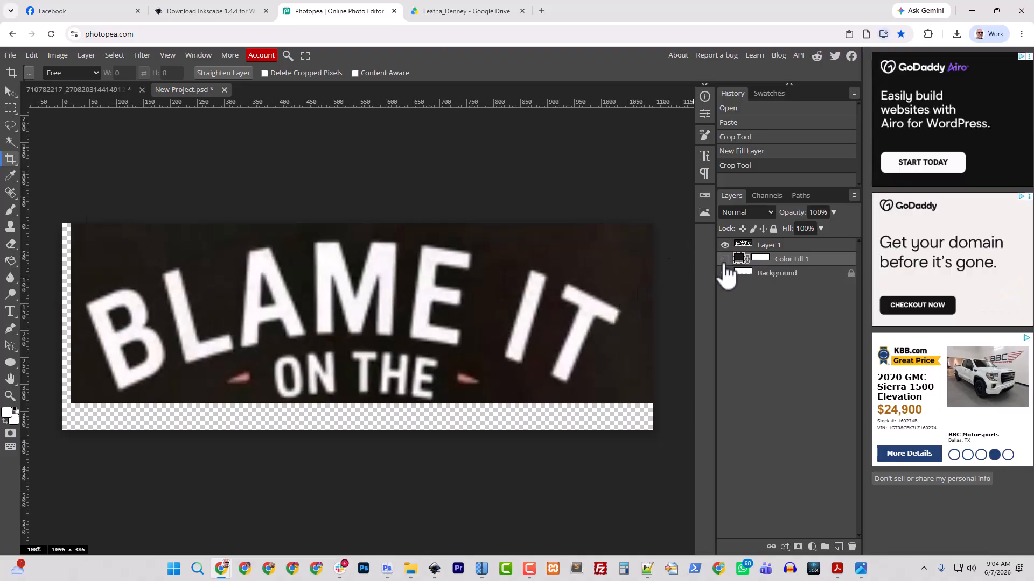
{"action": "left_click", "coordinate": [724, 260]}
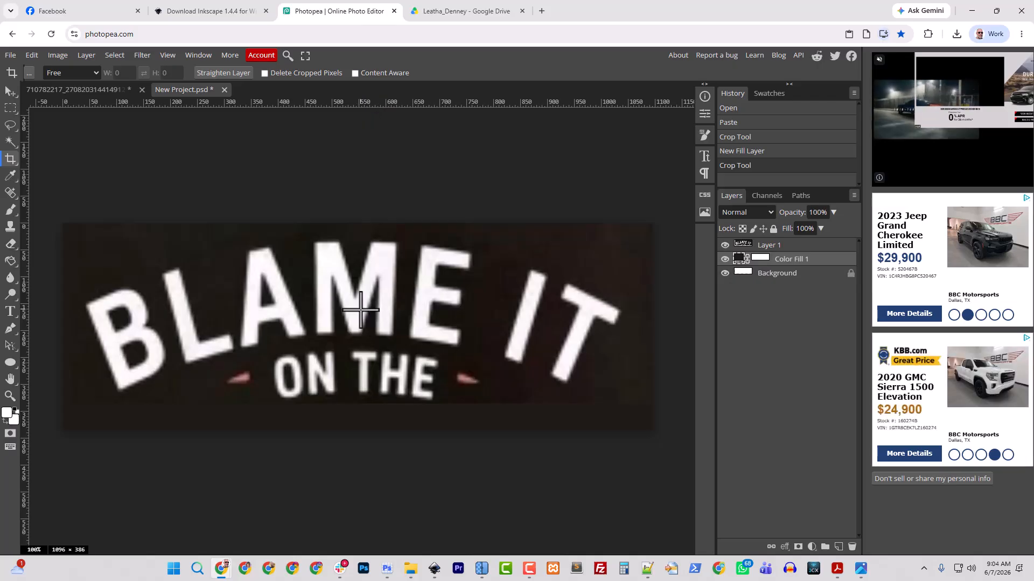
- Export the lettering on its dark background as a PNG named Blame_It at 1096 by 386 px
{"action": "left_click", "coordinate": [7, 53]}
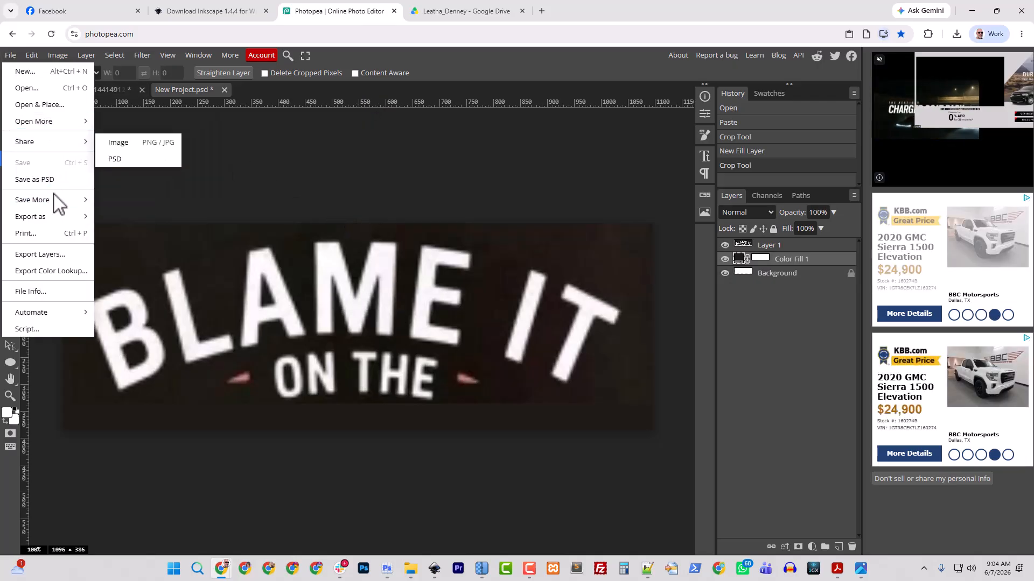
{"action": "mouse_move", "coordinate": [65, 217]}
{"action": "left_click", "coordinate": [134, 217]}
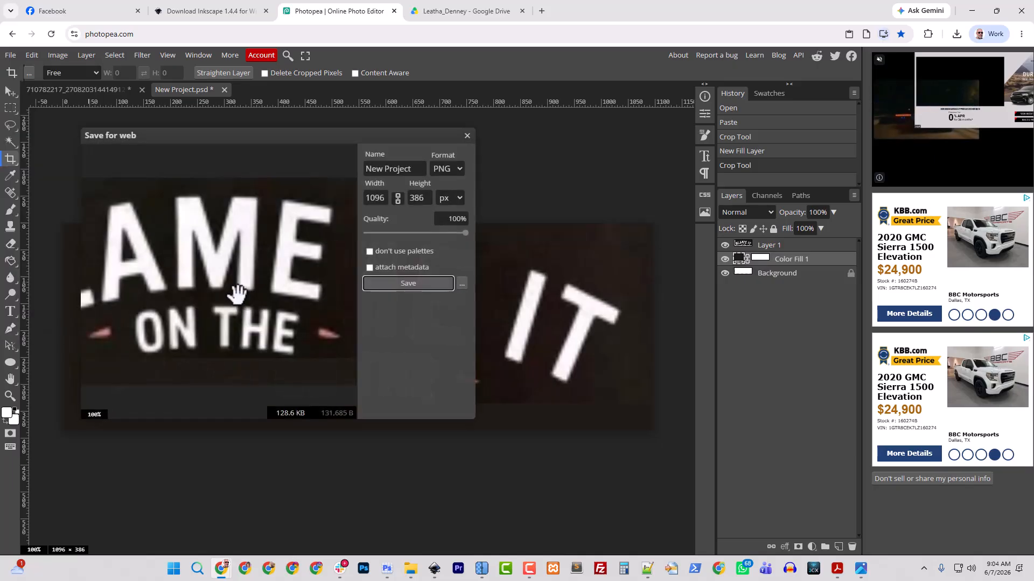
{"action": "left_click", "coordinate": [388, 168]}
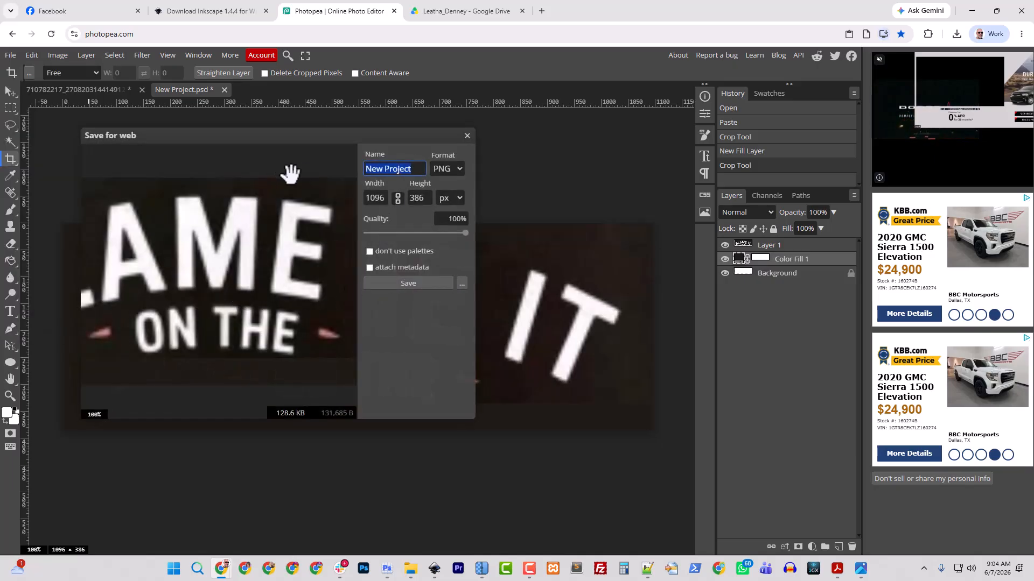
{"action": "type", "text": "Blame"}
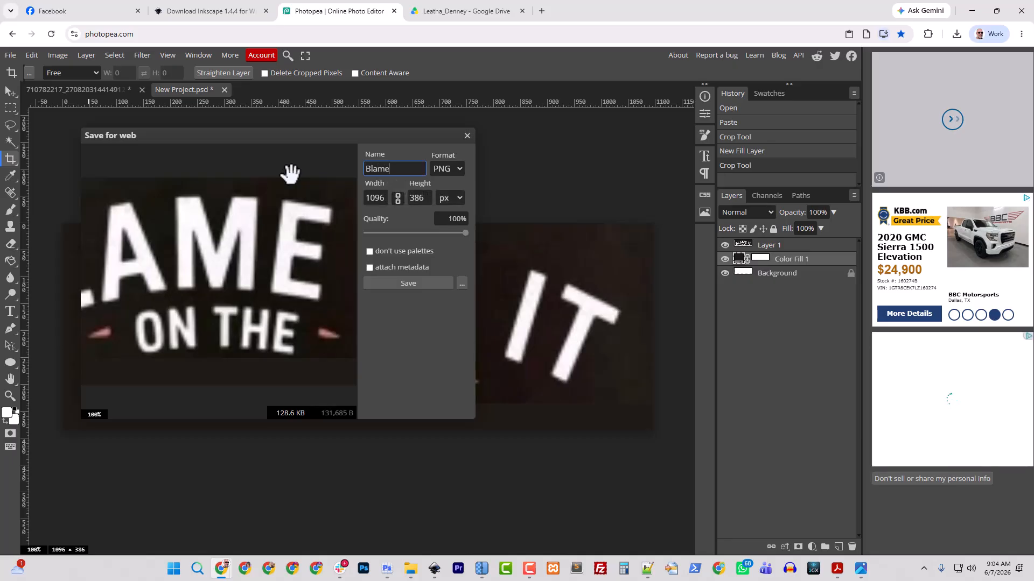
{"action": "type", "text": "_It"}
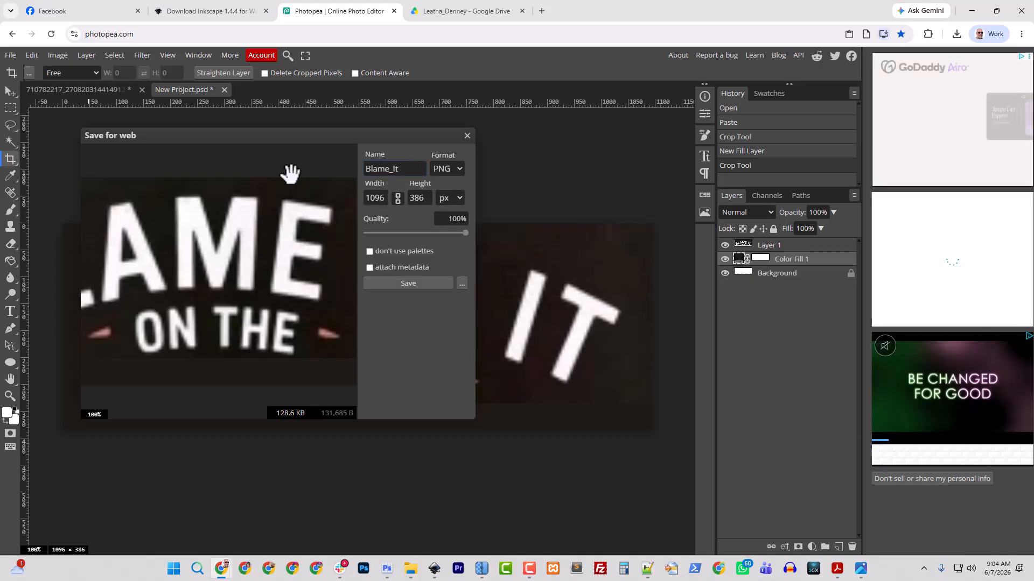
{"action": "left_click", "coordinate": [416, 284]}
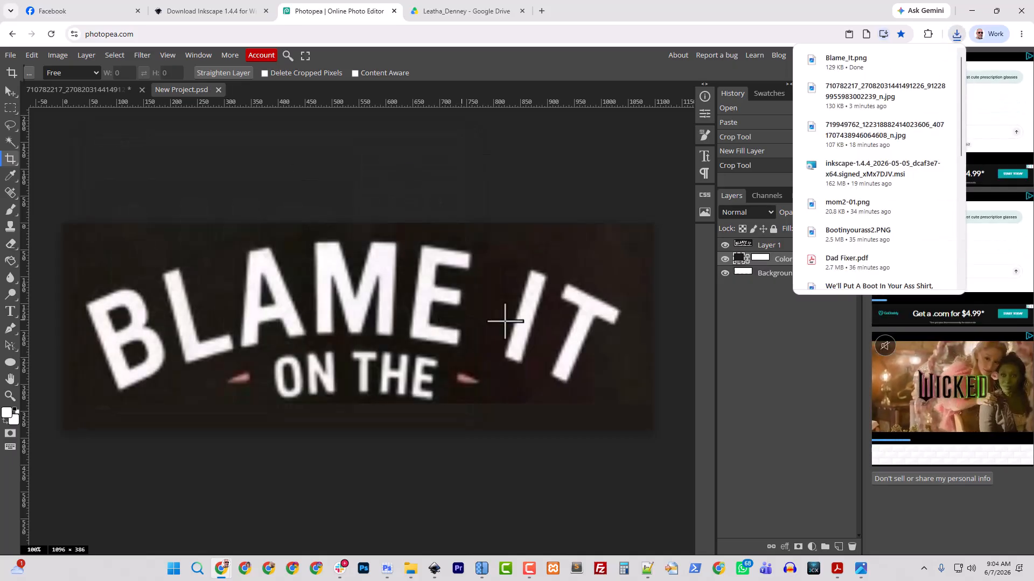
- Open ChatGPT in a new browser tab and attach Blame_It.png from Downloads to a new chat
{"action": "left_click", "coordinate": [540, 11]}
{"action": "type", "text": "chat"}
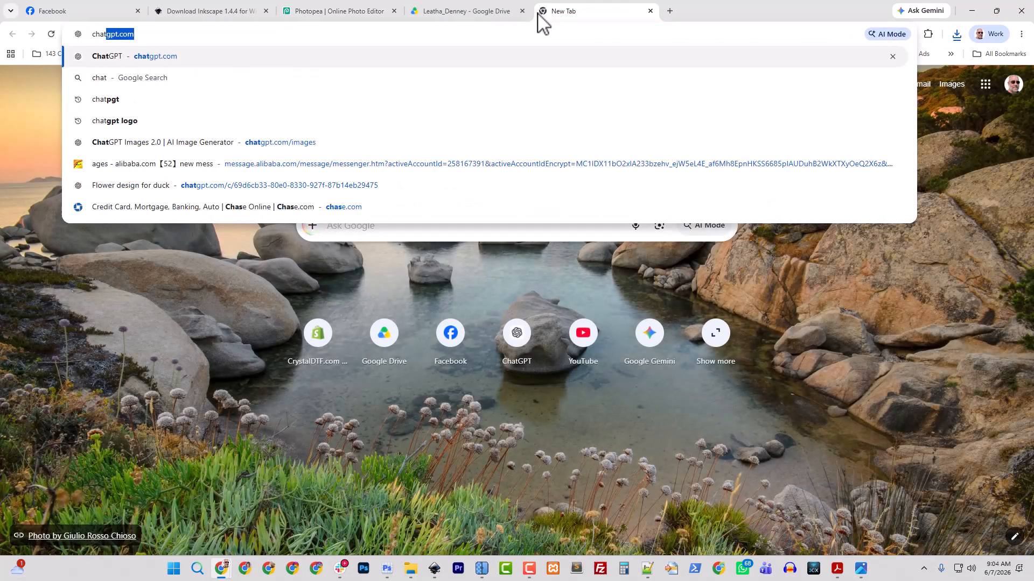
{"action": "type", "text": "gpt"}
{"action": "key", "text": "Return"}
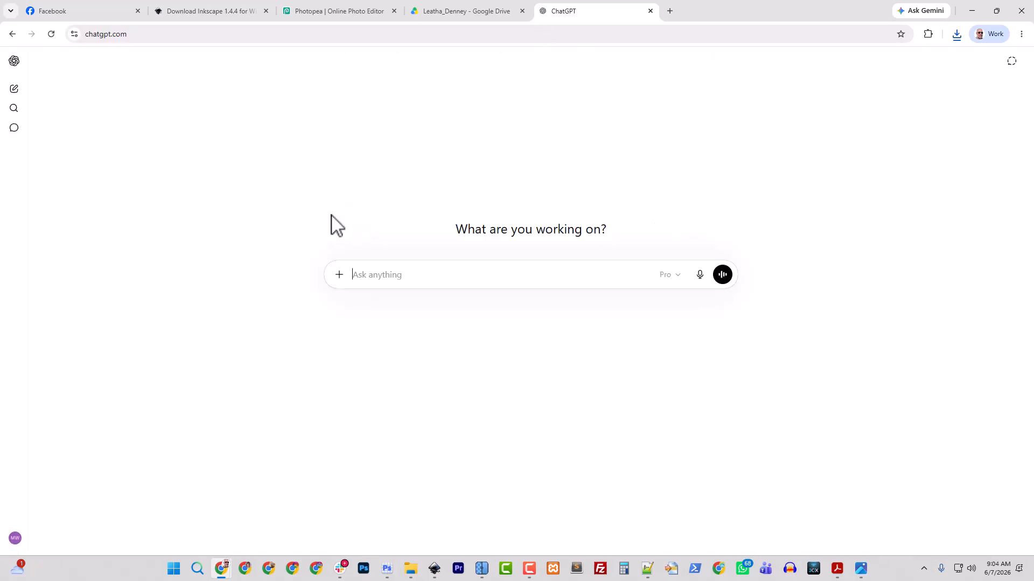
{"action": "left_click", "coordinate": [340, 276]}
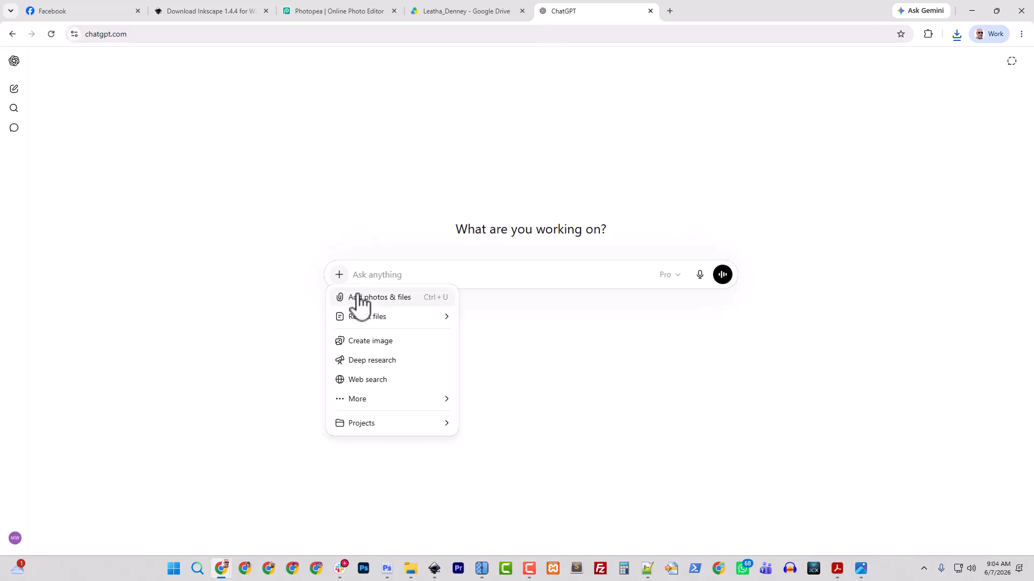
{"action": "left_click", "coordinate": [360, 298]}
{"action": "left_click", "coordinate": [238, 141]}
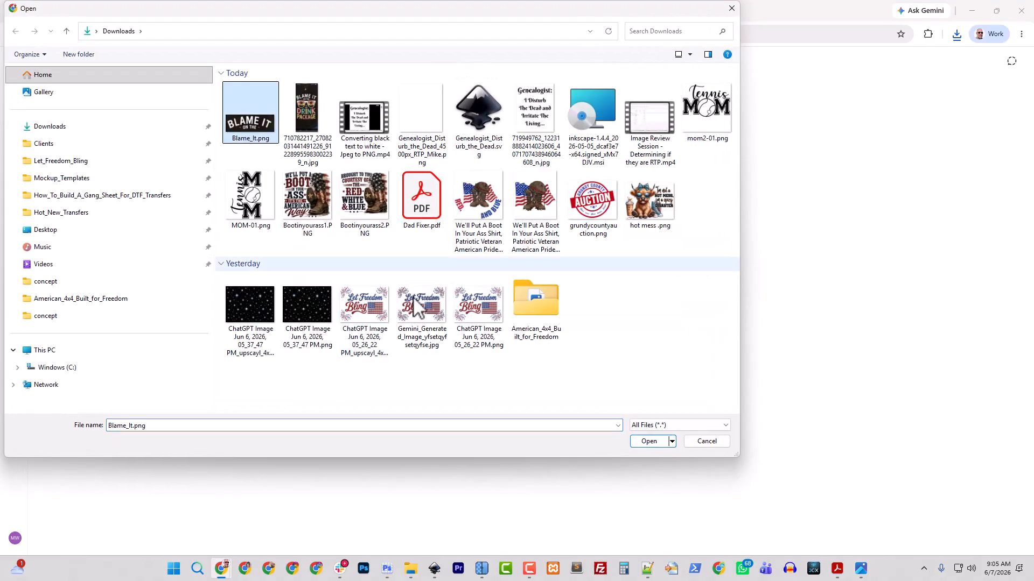
{"action": "left_click", "coordinate": [643, 440]}
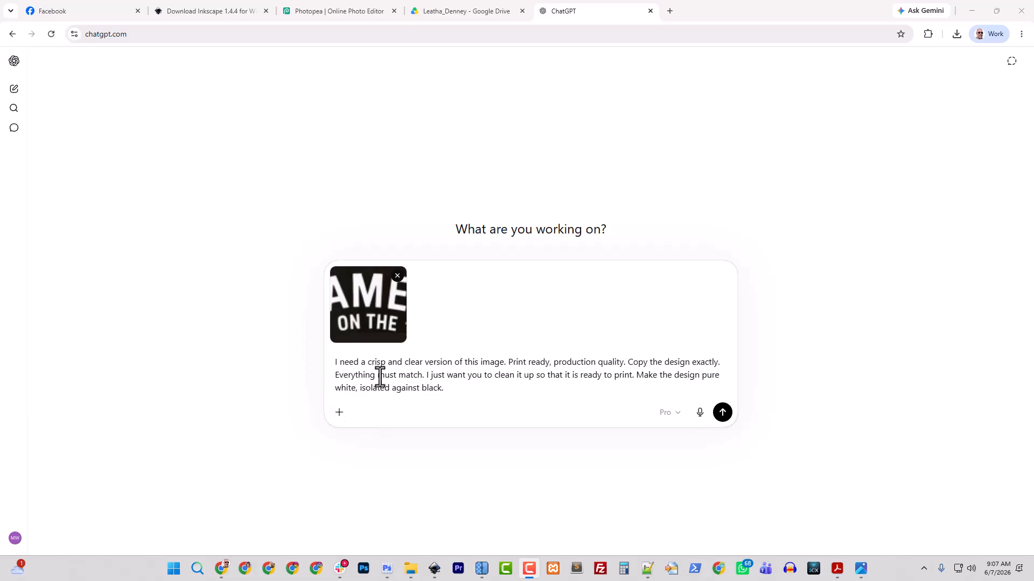
- Submit the prompt requesting a crisp, print-ready, exact copy of the attached design in pure white, isolated against black
{"action": "left_click_drag", "start_coordinate": [373, 365], "coordinate": [715, 381]}
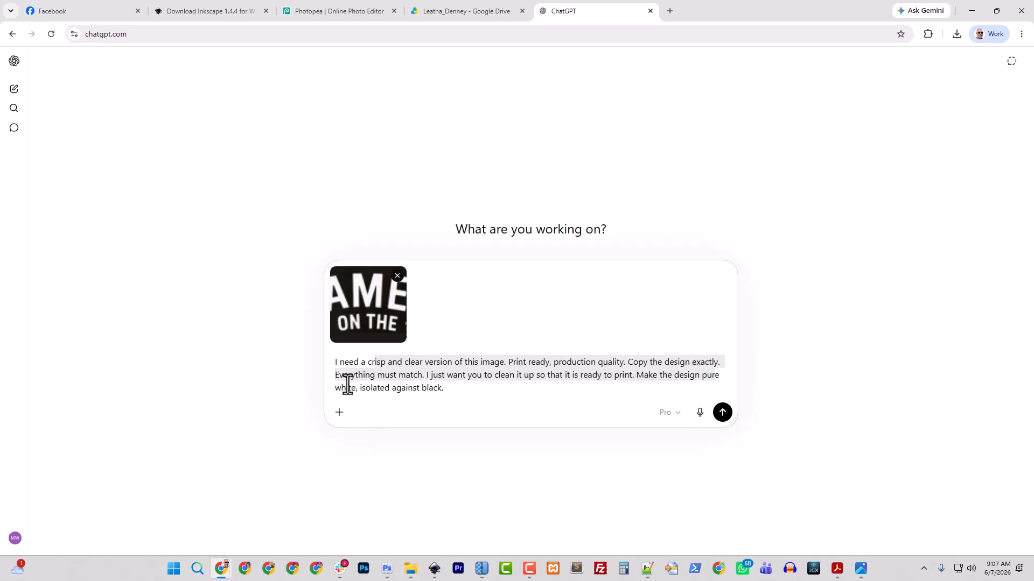
{"action": "left_click", "coordinate": [339, 412]}
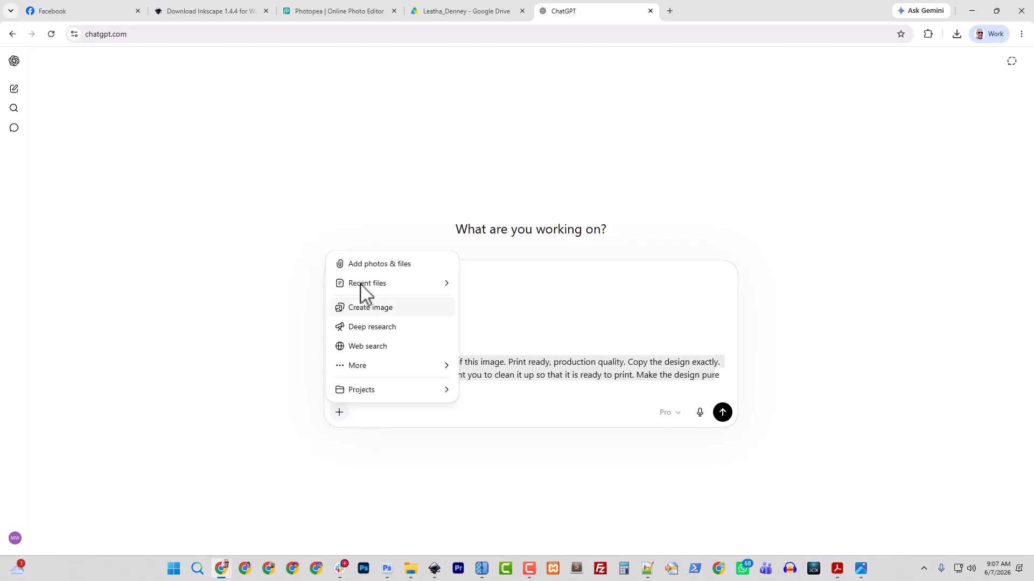
{"action": "key", "text": "Escape"}
{"action": "left_click", "coordinate": [723, 414]}
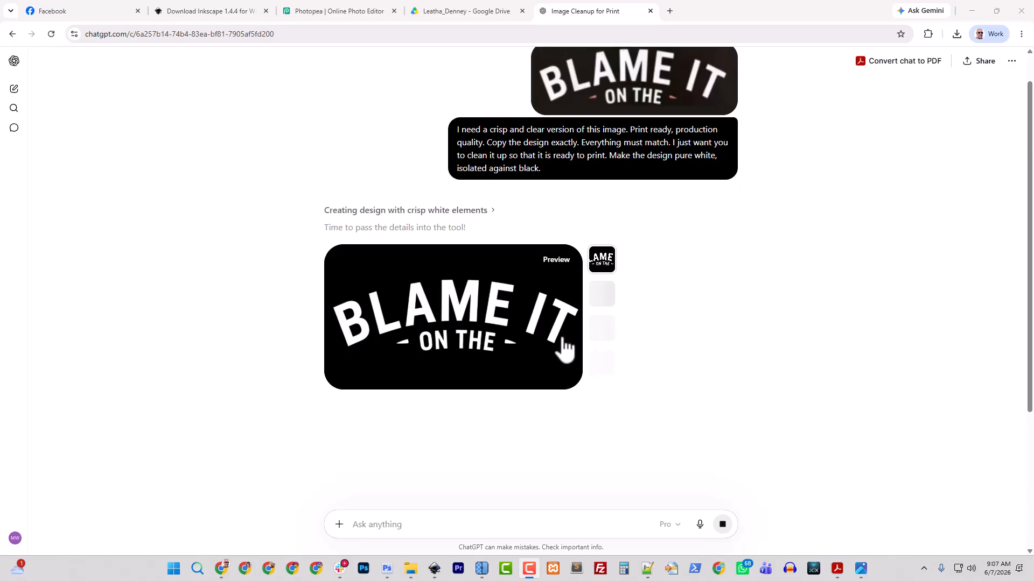
- Open the generated BLAME IT ON THE image at full size and download it
{"action": "right_click", "coordinate": [469, 310]}
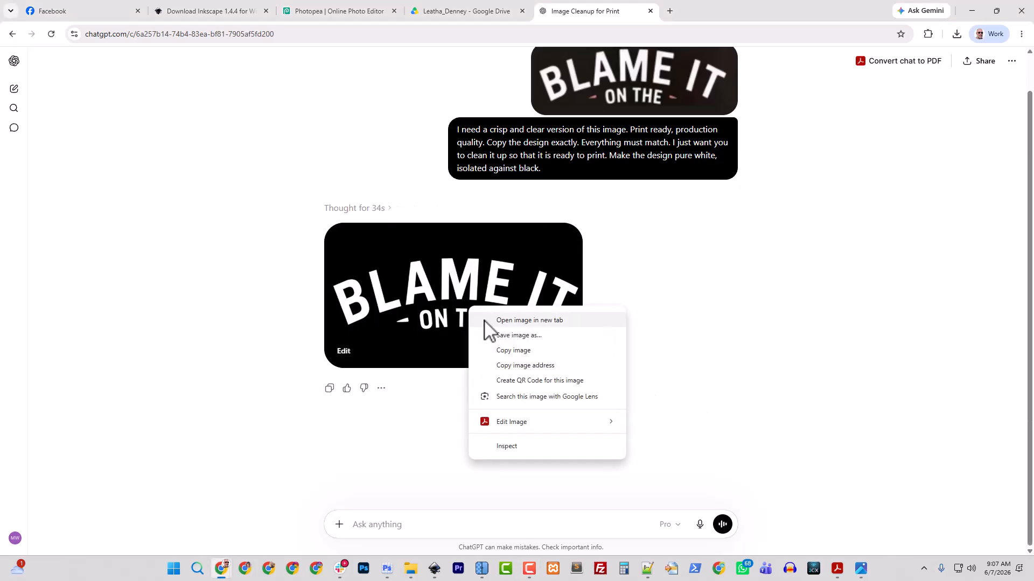
{"action": "left_click", "coordinate": [410, 457]}
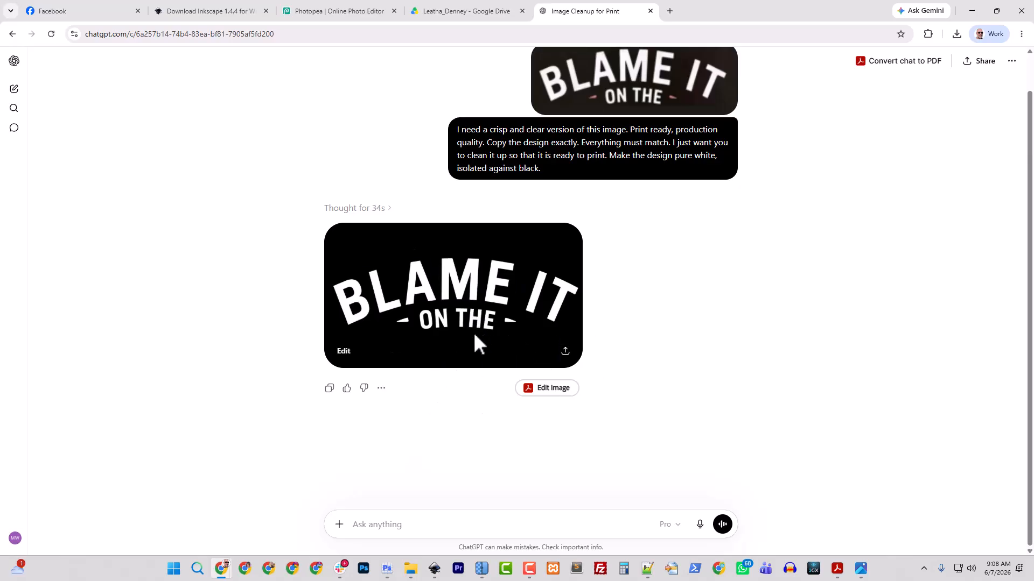
{"action": "left_click", "coordinate": [492, 301]}
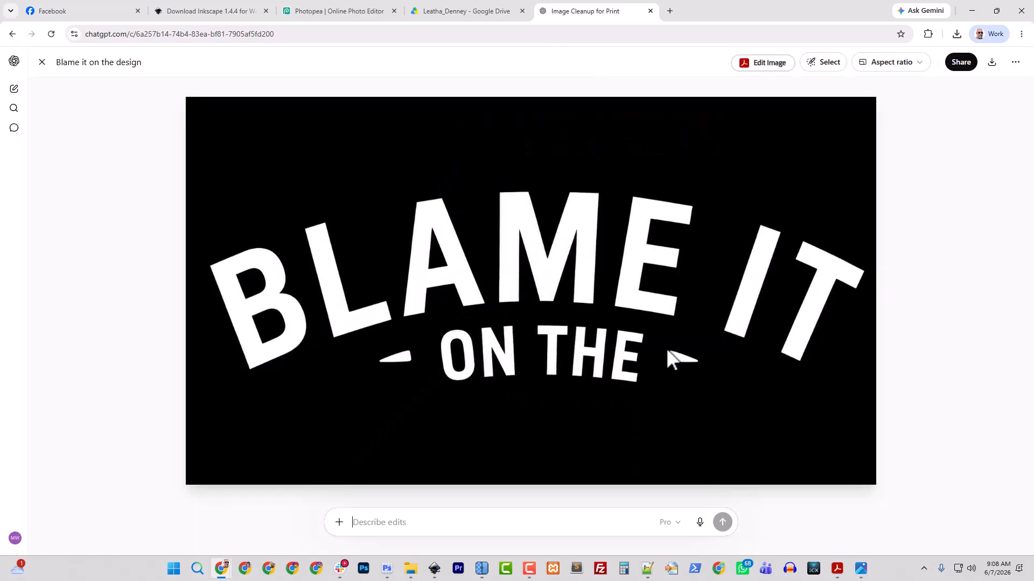
{"action": "left_click", "coordinate": [992, 63]}
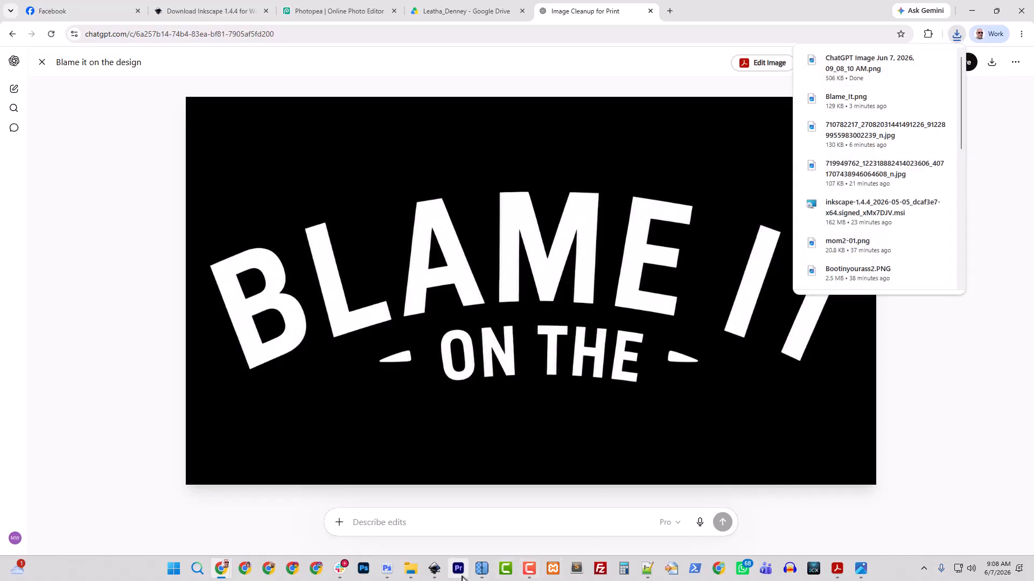
{"action": "mouse_move", "coordinate": [437, 575]}
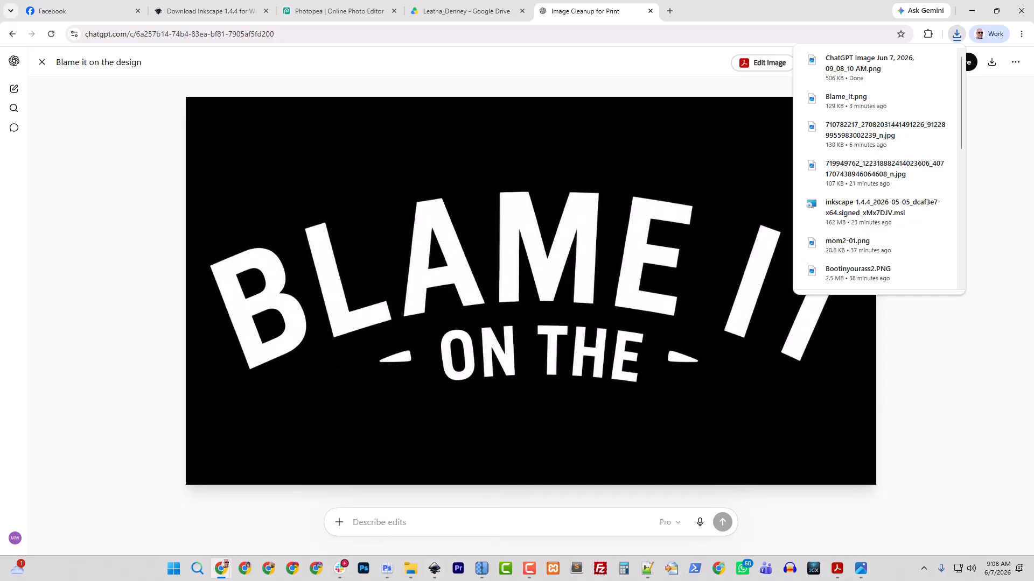
{"action": "left_click", "coordinate": [435, 569]}
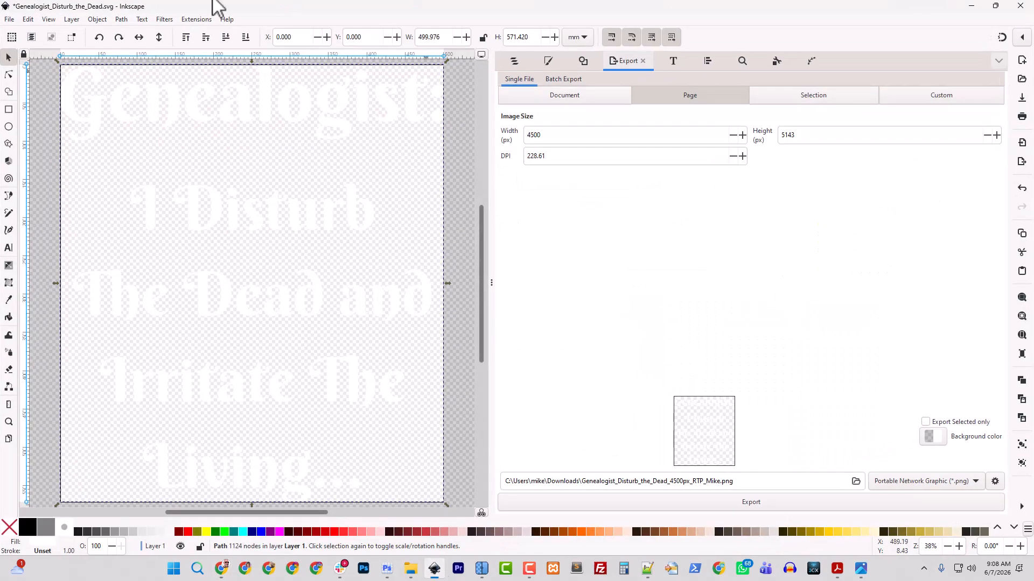
{"action": "left_click", "coordinate": [11, 20]}
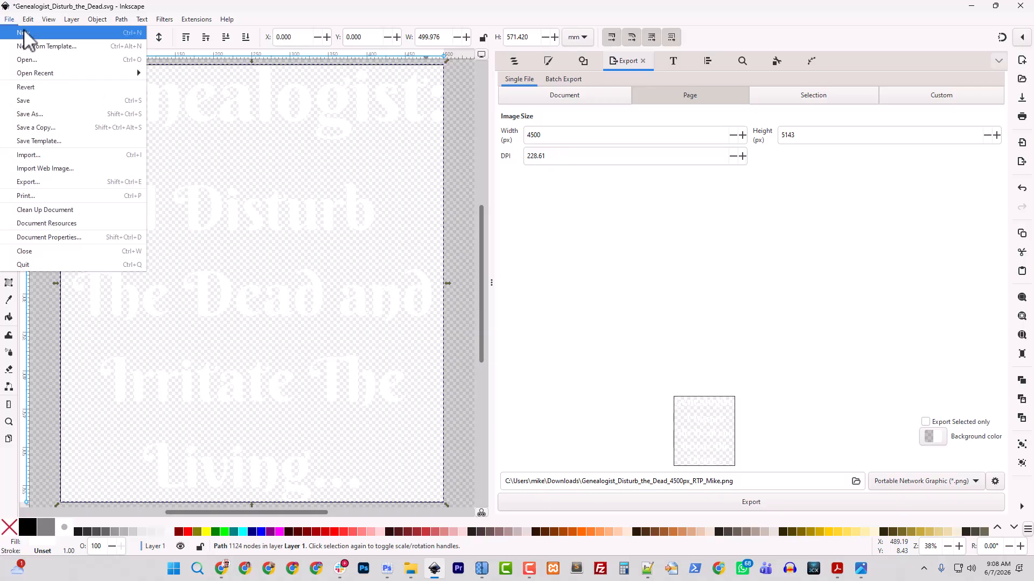
{"action": "left_click", "coordinate": [681, 9]}
{"action": "left_click_drag", "start_coordinate": [544, 5], "coordinate": [0, 67]}
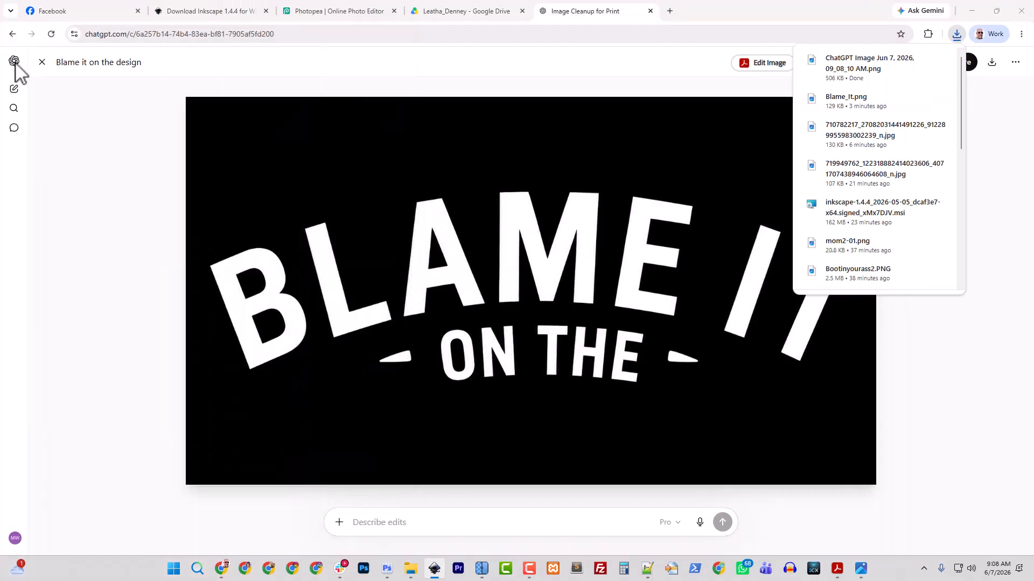
- Open inkscape.org in a new browser tab and look up the Windows 64-bit installer options for Inkscape 1.4.4
{"action": "left_click", "coordinate": [670, 11]}
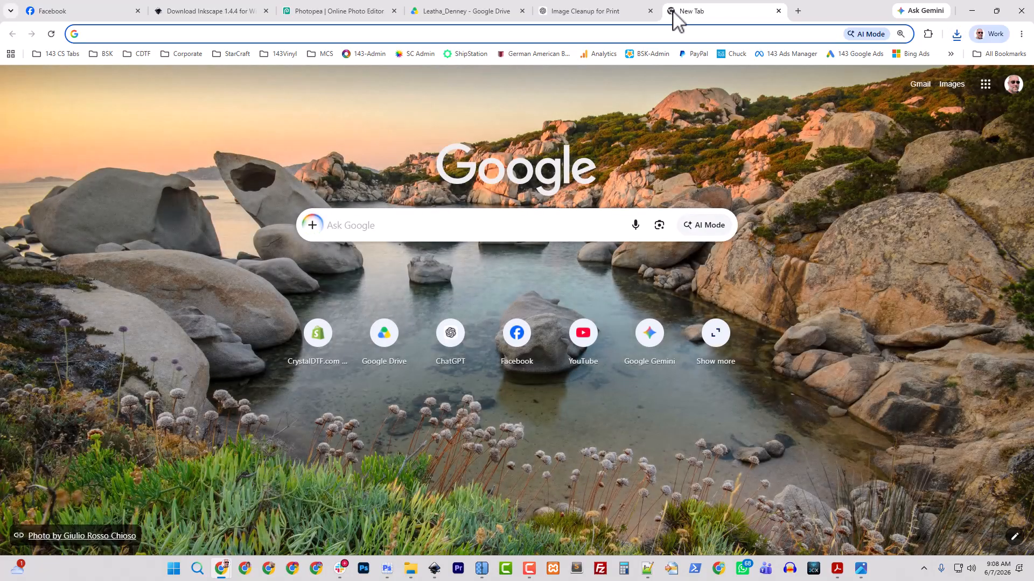
{"action": "type", "text": "inkscape.org"}
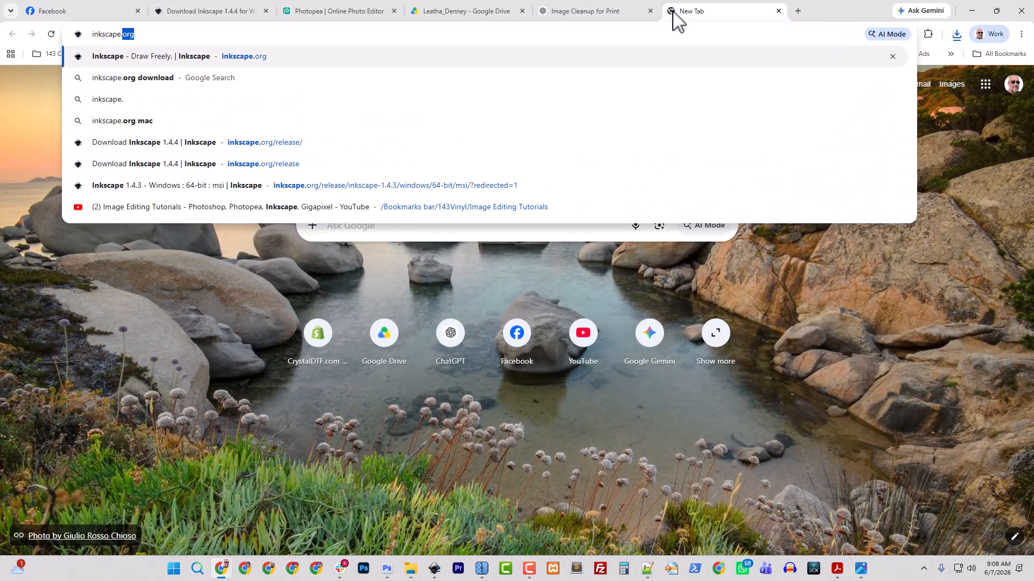
{"action": "key", "text": "Return"}
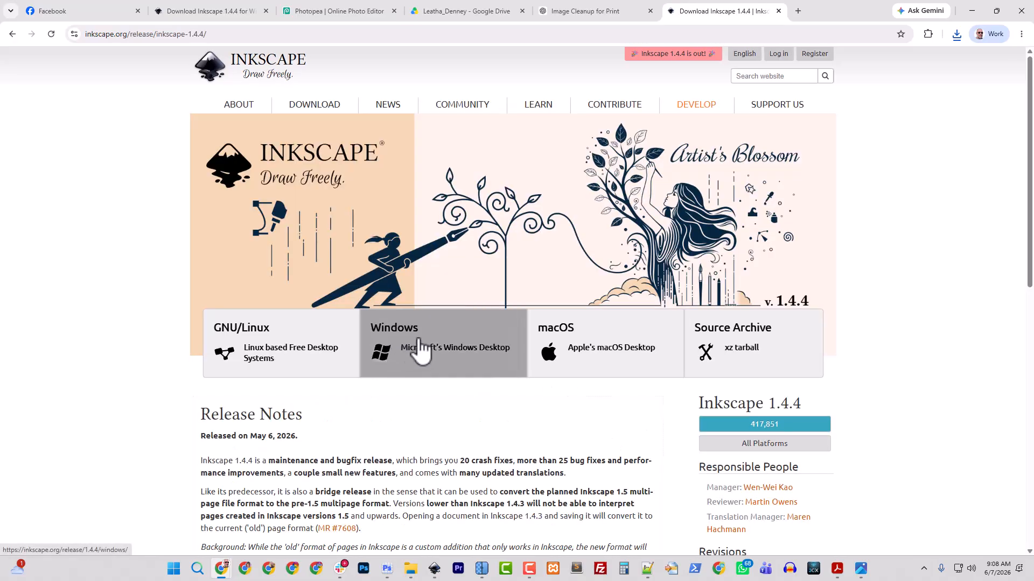
{"action": "left_click", "coordinate": [434, 339]}
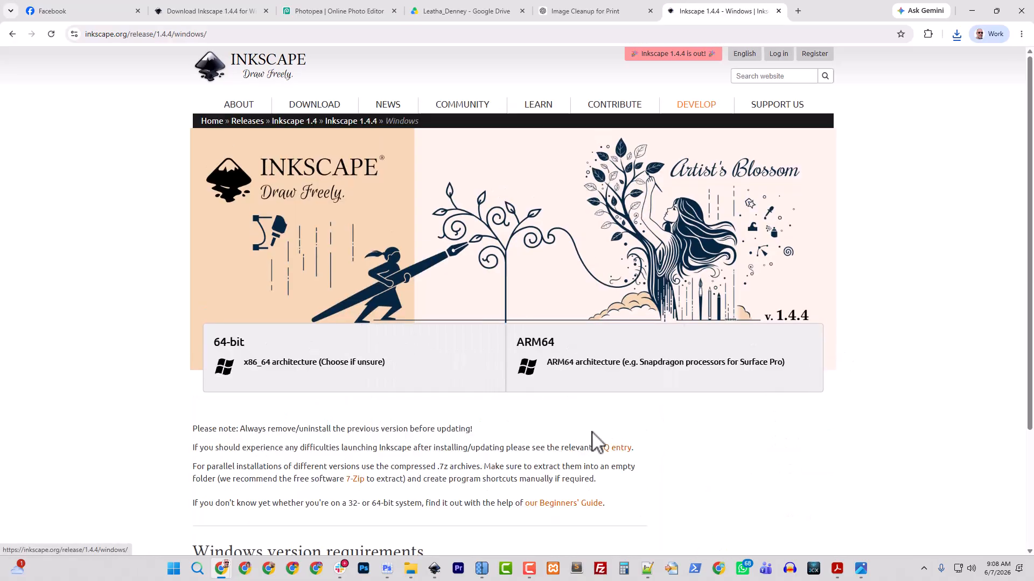
{"action": "left_click", "coordinate": [265, 362]}
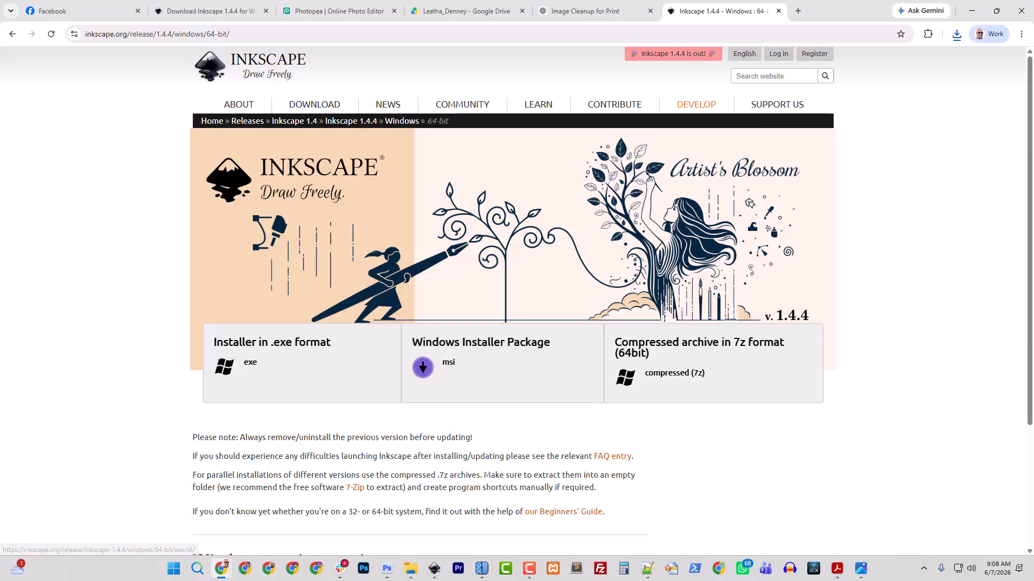
- Switch to Inkscape and create a new blank document
{"action": "left_click_drag", "start_coordinate": [0, 138], "coordinate": [492, 7]}
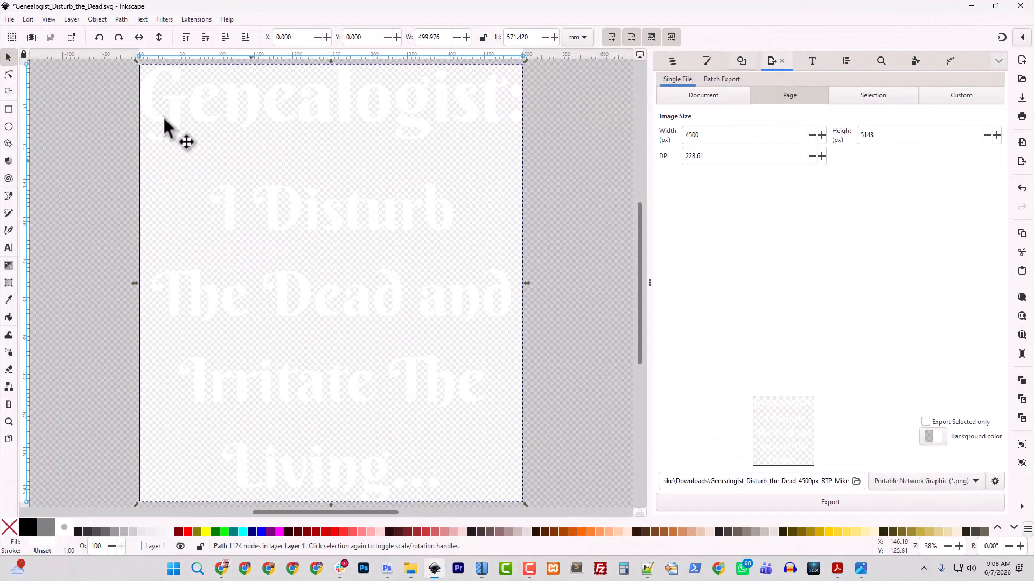
{"action": "left_click", "coordinate": [10, 19]}
{"action": "left_click", "coordinate": [18, 33]}
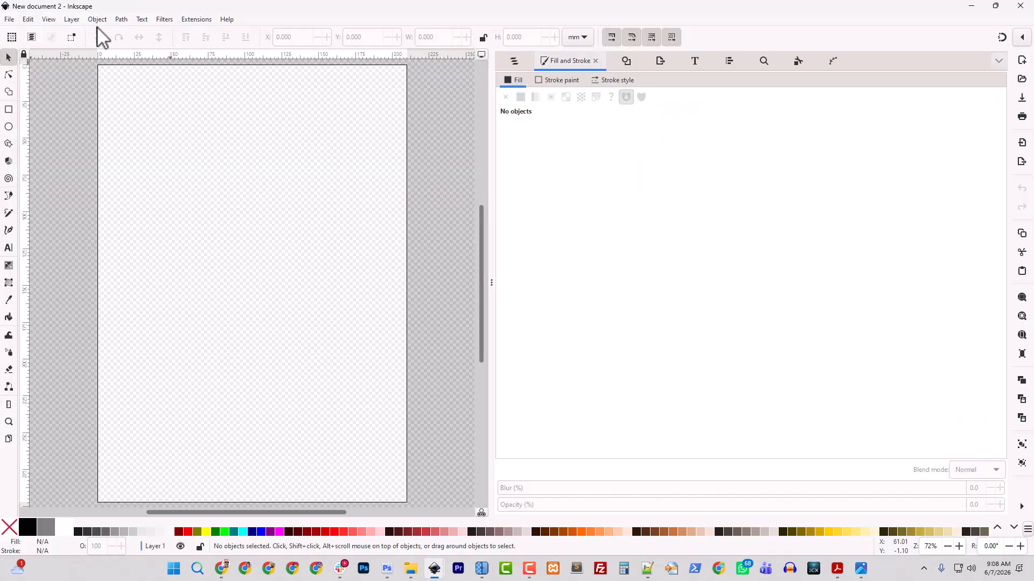
- Turn the page's checkerboard background off and on again in the document properties
{"action": "left_click", "coordinate": [9, 19]}
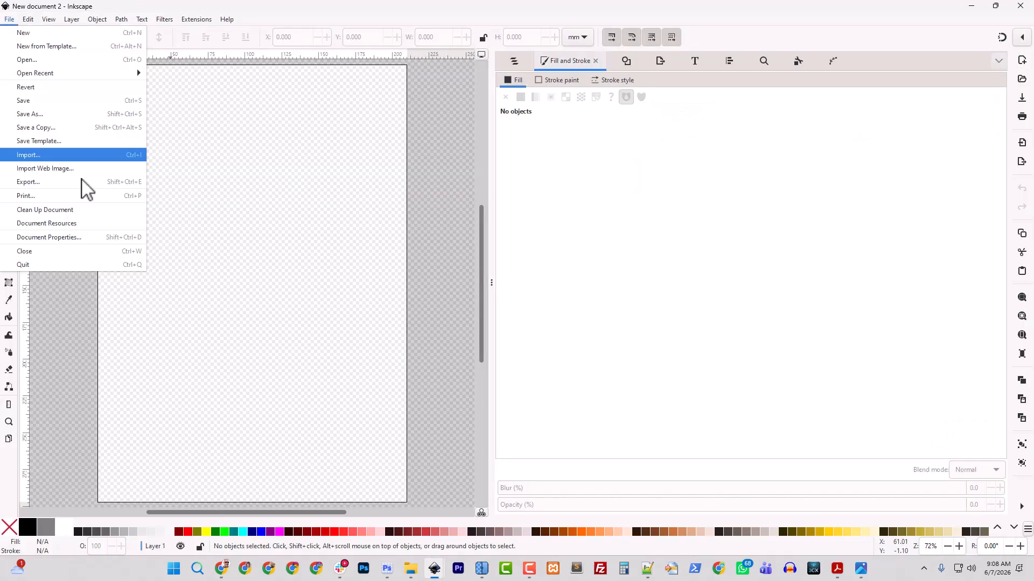
{"action": "left_click", "coordinate": [92, 238]}
{"action": "left_click", "coordinate": [666, 291]}
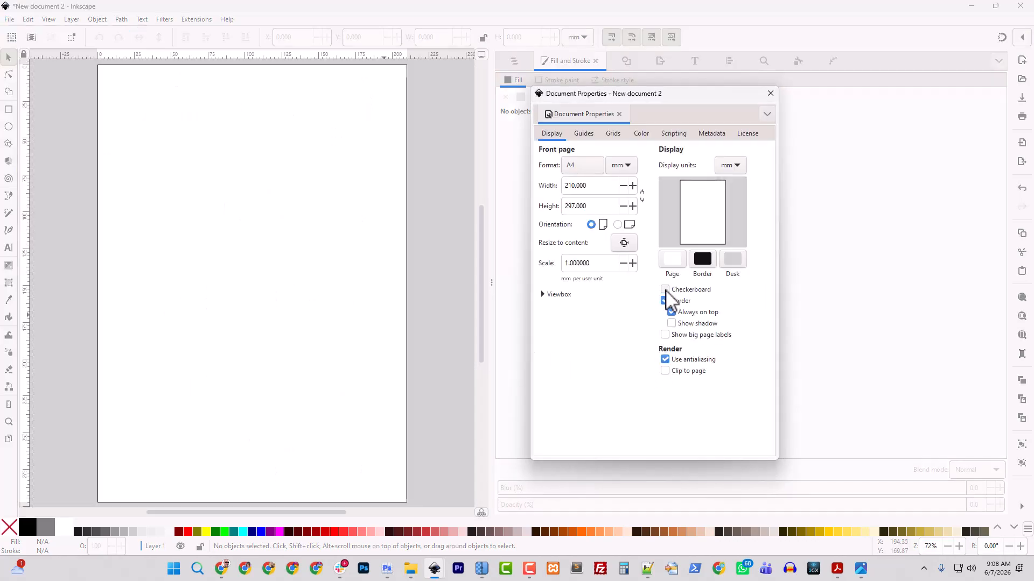
{"action": "left_click", "coordinate": [665, 291]}
{"action": "left_click", "coordinate": [770, 93]}
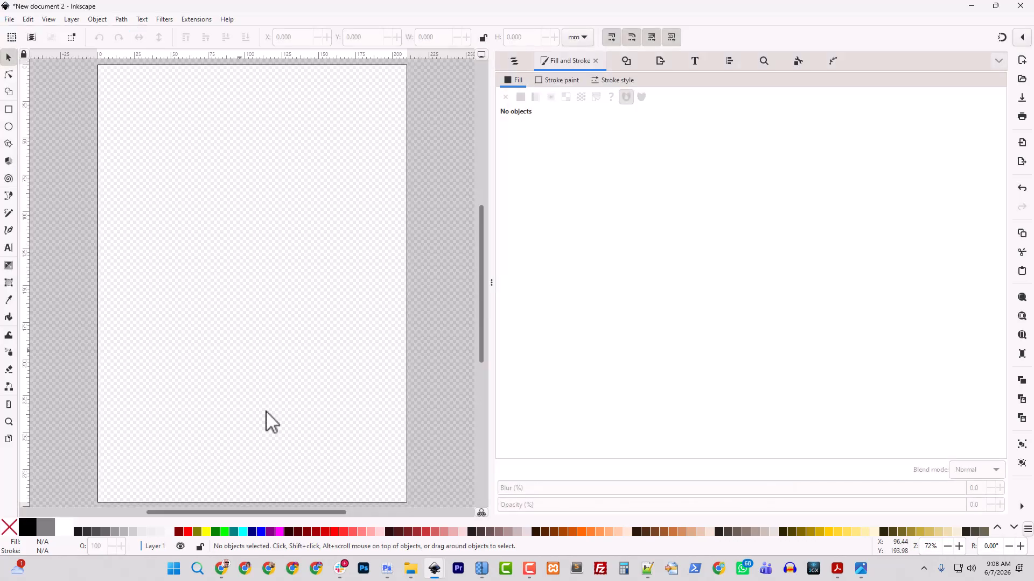
- Browse the Downloads folder in File Explorer and open the newly generated ChatGPT BLAME IT ON THE image
{"action": "left_click", "coordinate": [411, 569]}
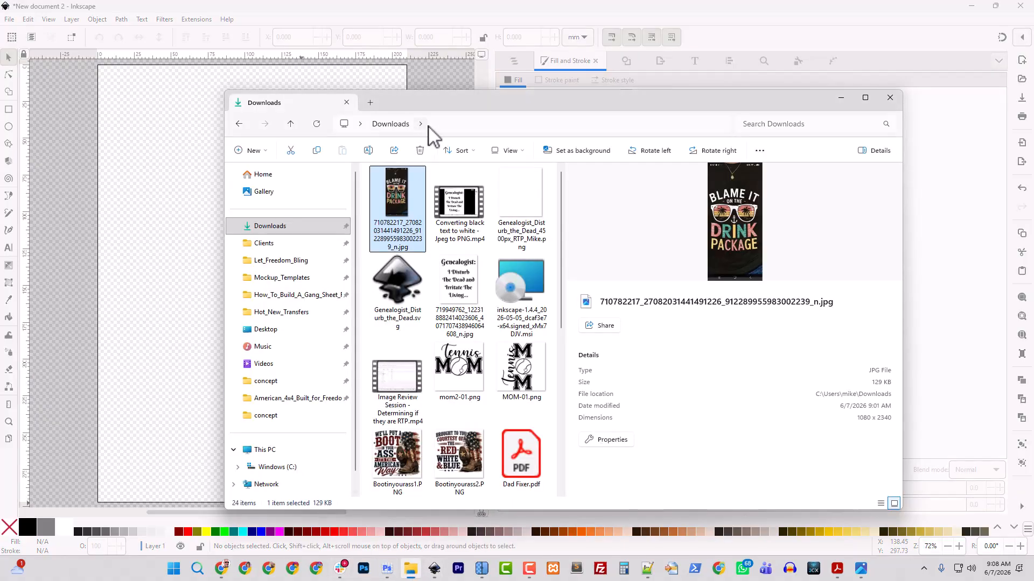
{"action": "double_click", "coordinate": [404, 116]}
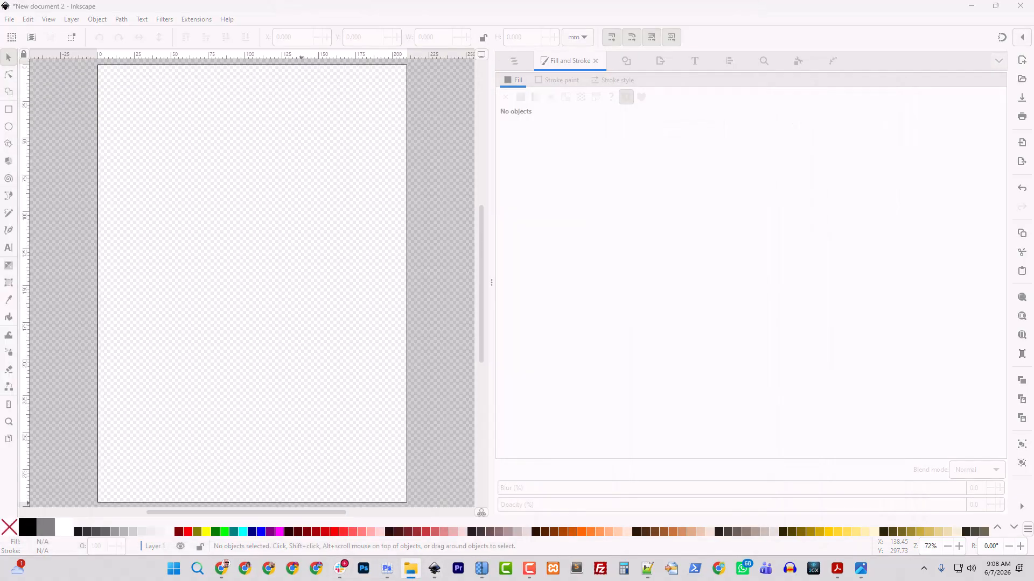
{"action": "left_click_drag", "start_coordinate": [0, 139], "coordinate": [726, 139]}
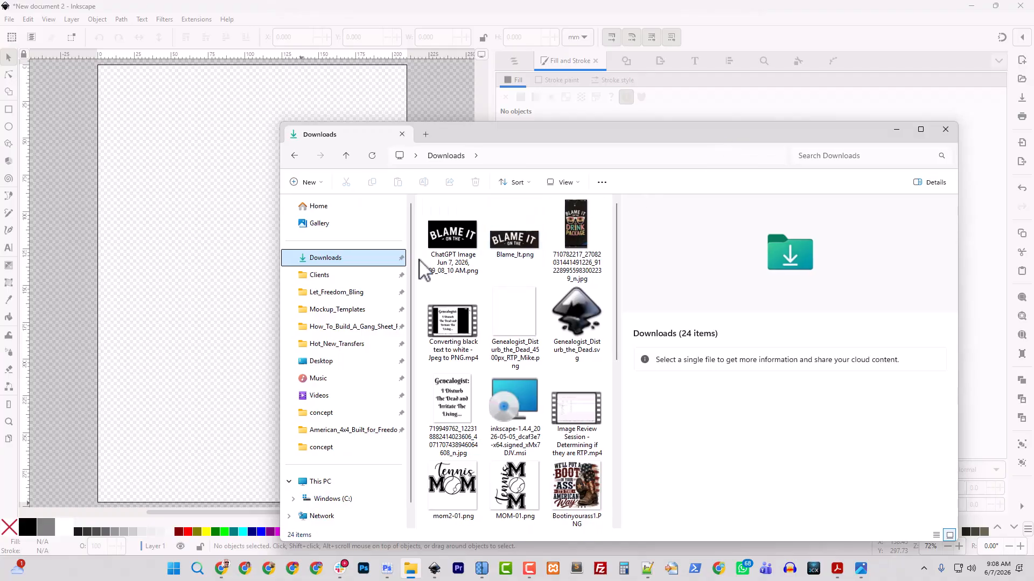
{"action": "double_click", "coordinate": [457, 245]}
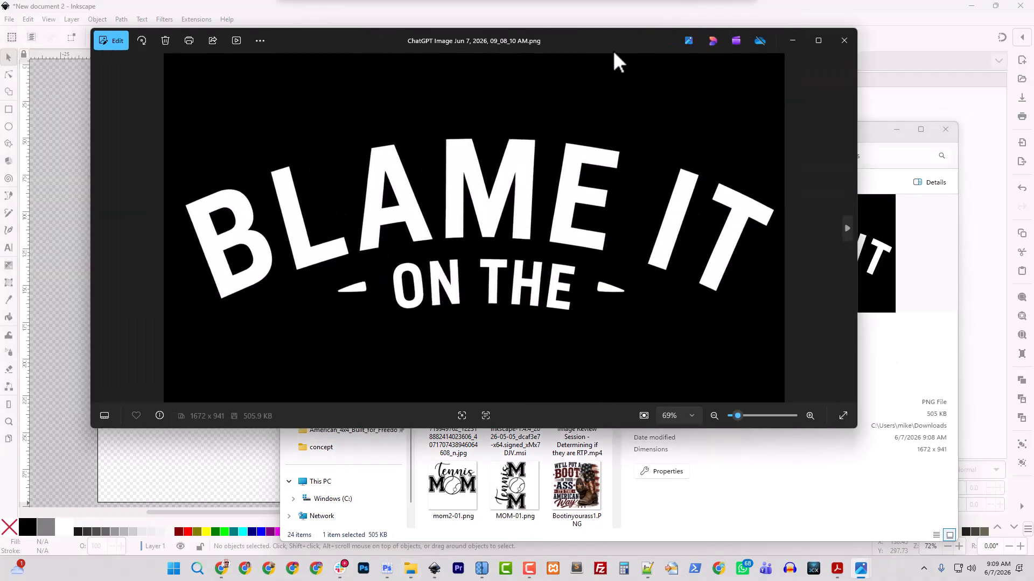
- Place the ChatGPT image side by side with the original Blame_It.png to compare the lettering
{"action": "left_click_drag", "start_coordinate": [612, 49], "coordinate": [1031, 156]}
{"action": "left_click", "coordinate": [54, 86]}
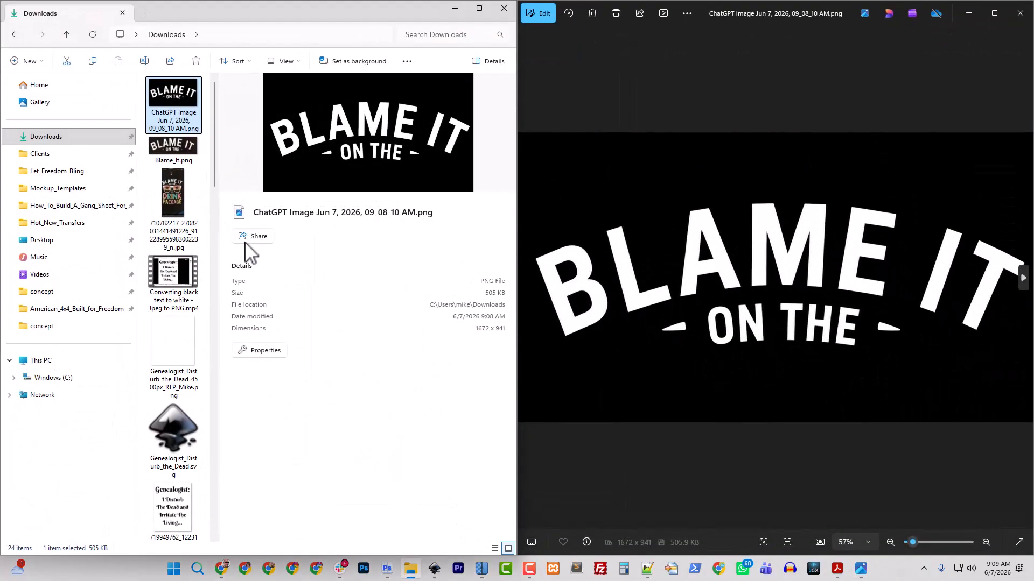
{"action": "double_click", "coordinate": [173, 149]}
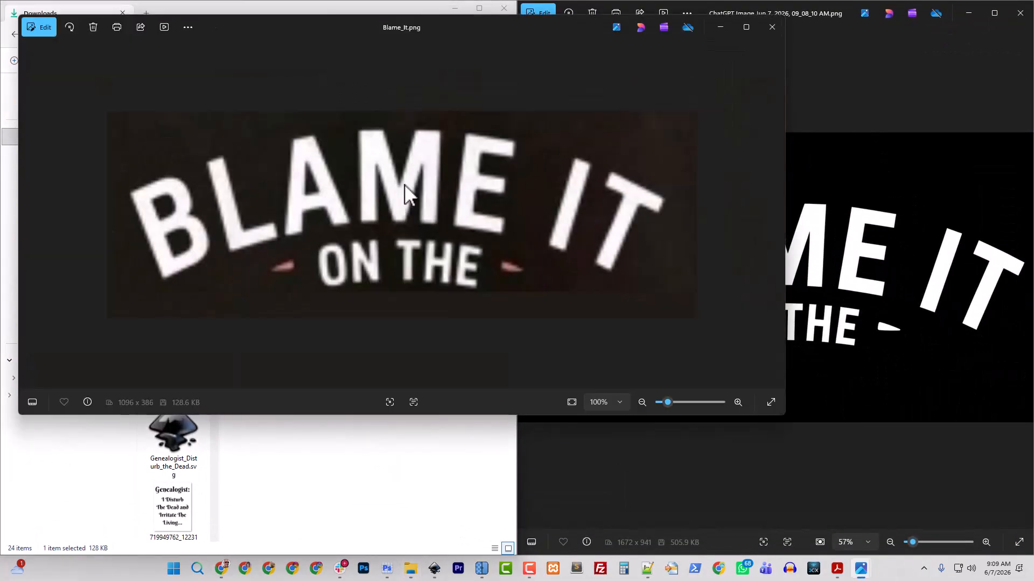
{"action": "left_click_drag", "start_coordinate": [484, 21], "coordinate": [20, 134]}
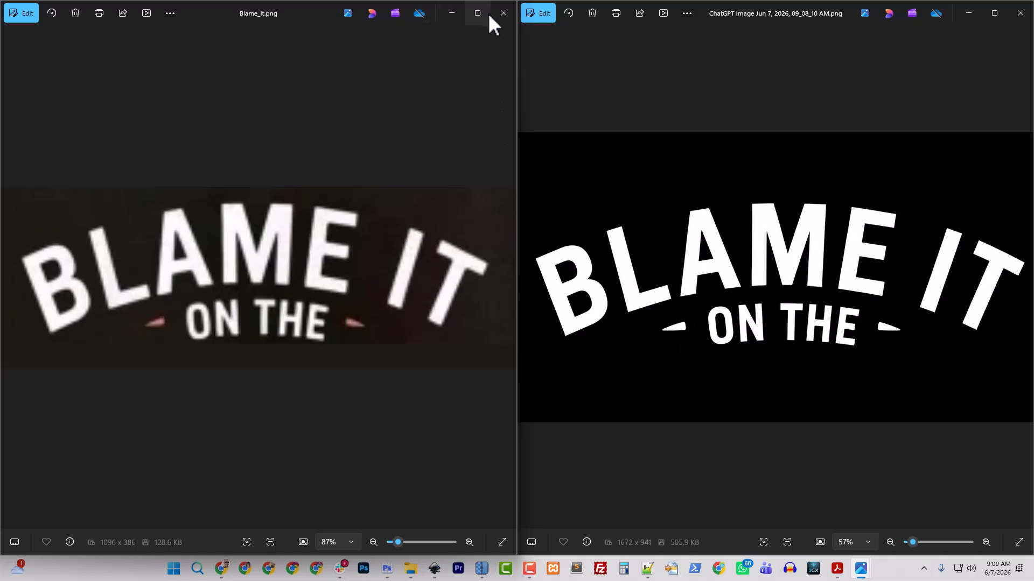
- Close Blame_It.png, inspect the ChatGPT image at 100% zoom, and close it
{"action": "left_click", "coordinate": [503, 13]}
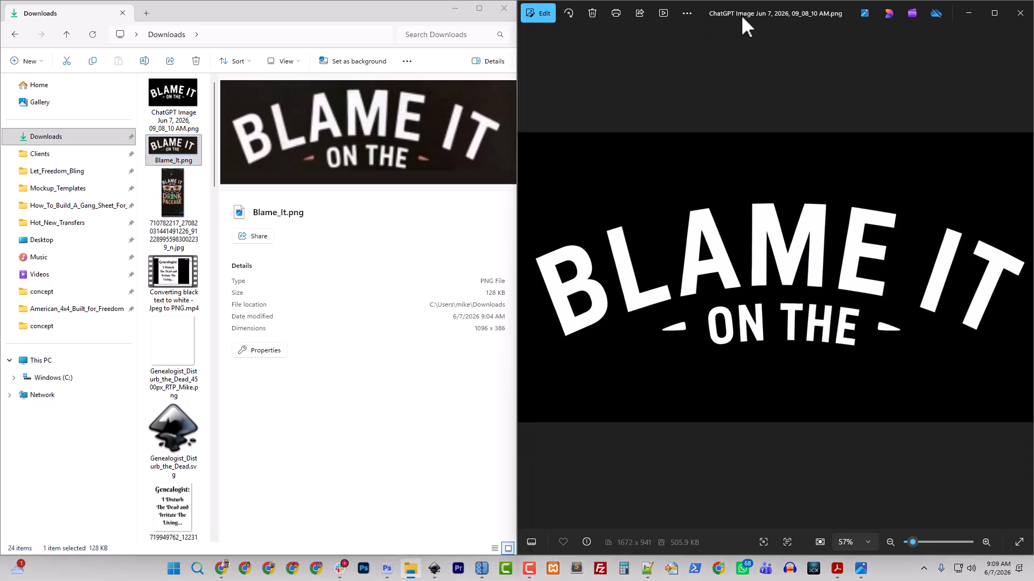
{"action": "left_click_drag", "start_coordinate": [741, 14], "coordinate": [307, 98]}
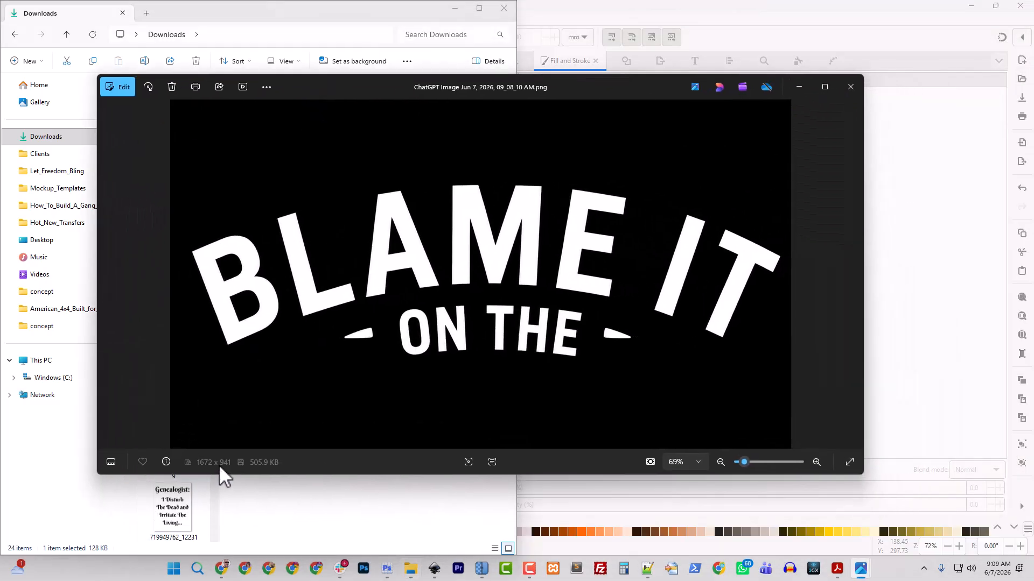
{"action": "left_click", "coordinate": [698, 462]}
{"action": "left_click", "coordinate": [684, 364]}
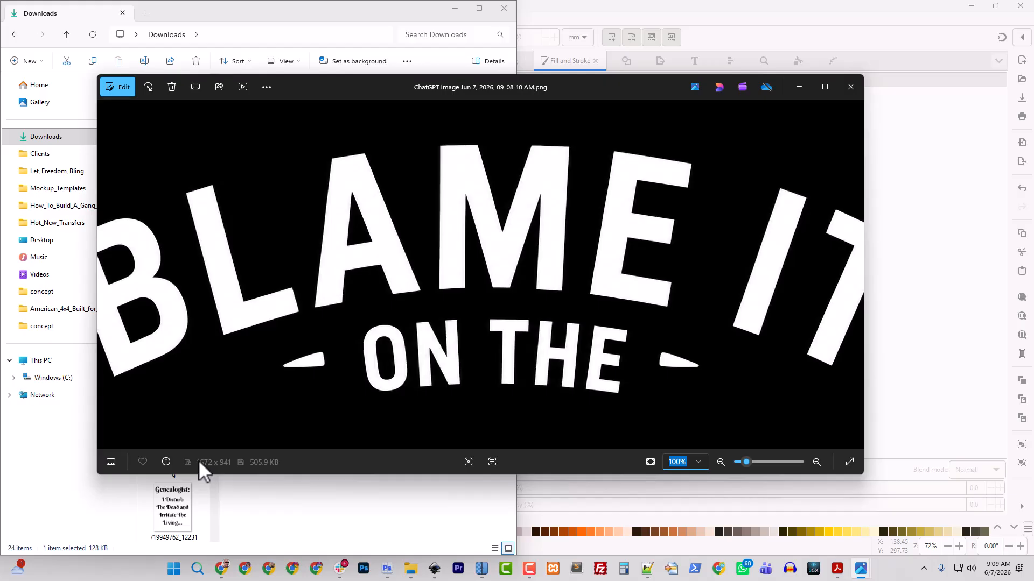
{"action": "left_click", "coordinate": [850, 86]}
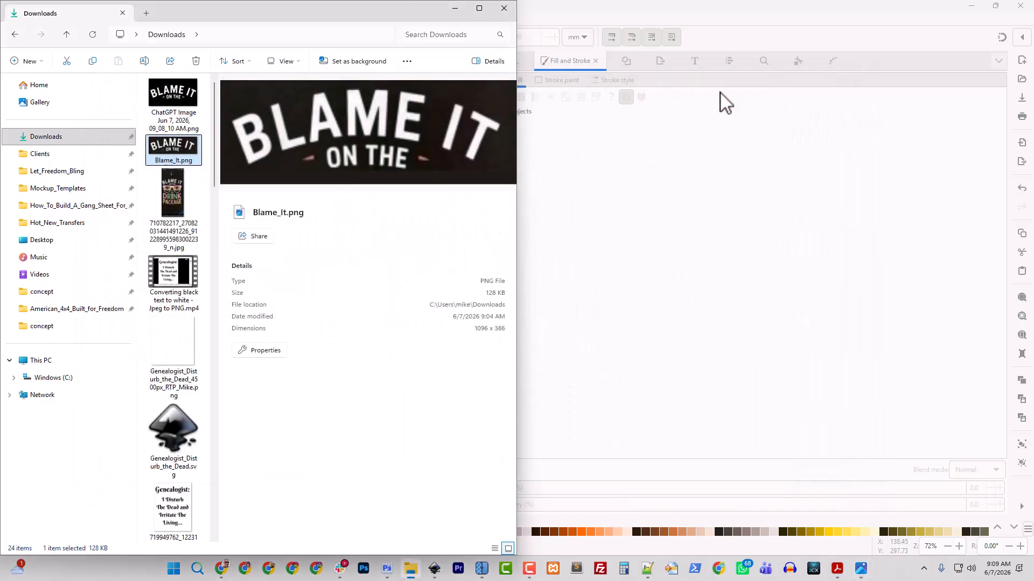
- Try to import the ChatGPT BLAME IT ON THE image from the Downloads folder into the blank Inkscape document
{"action": "left_click", "coordinate": [633, 17]}
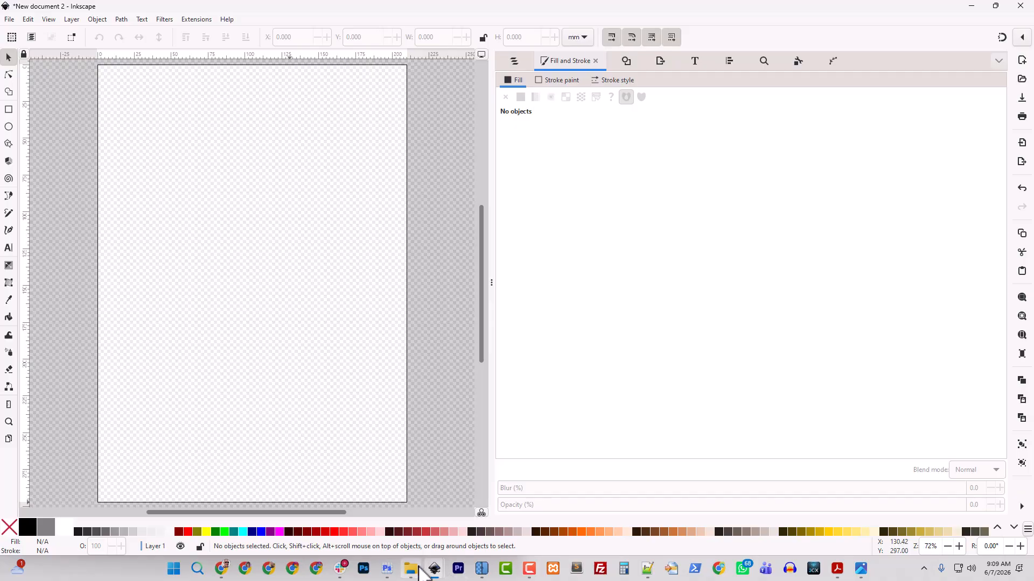
{"action": "left_click", "coordinate": [415, 569]}
{"action": "left_click_drag", "start_coordinate": [261, 15], "coordinate": [0, 42]}
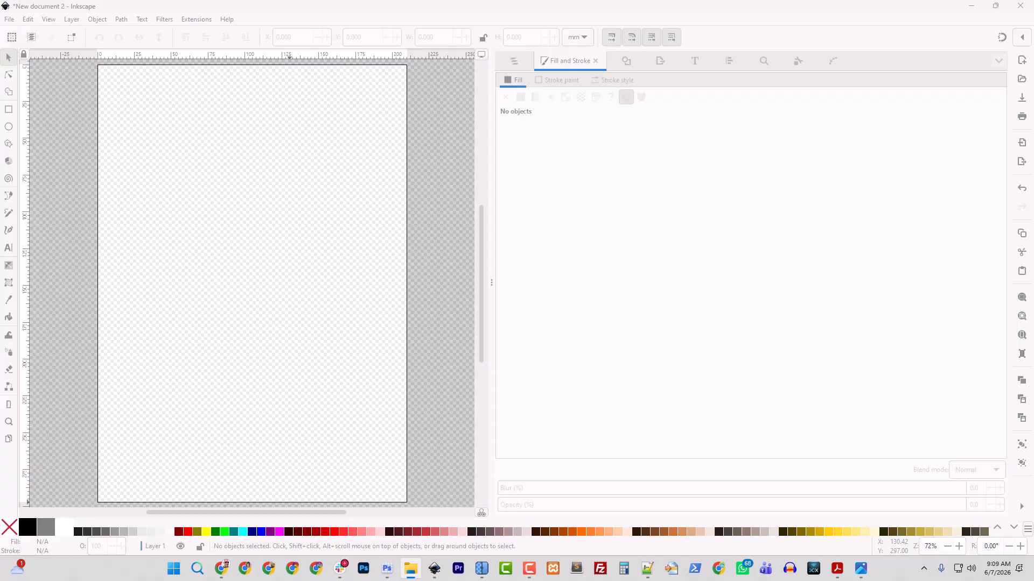
{"action": "left_click_drag", "start_coordinate": [262, 264], "coordinate": [283, 256]}
{"action": "left_click", "coordinate": [200, 178]}
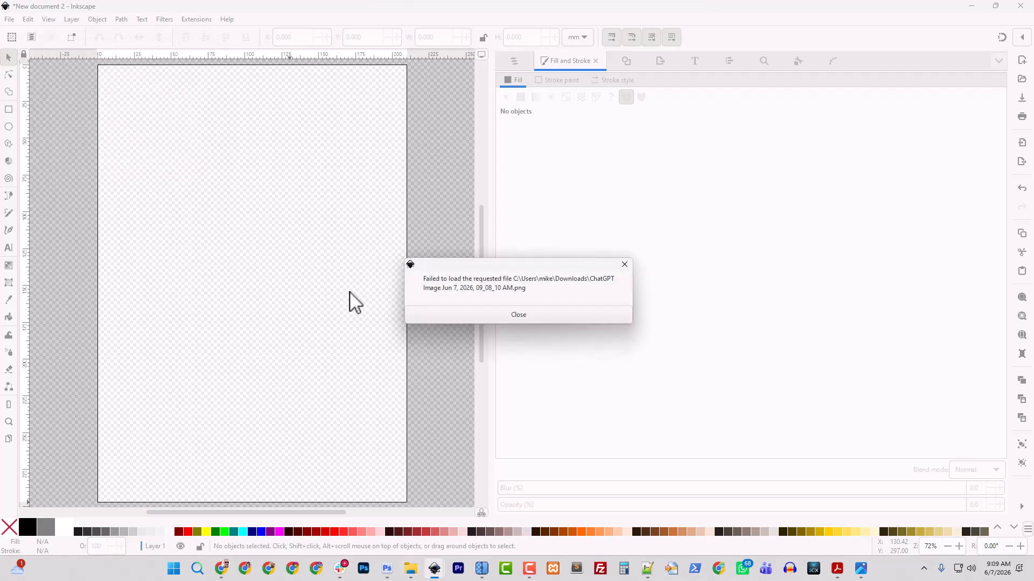
{"action": "left_click", "coordinate": [526, 316]}
- Minimise the open Inkscape windows, switch to Photopea in the browser, and close New Project.psd without saving
{"action": "mouse_move", "coordinate": [479, 569]}
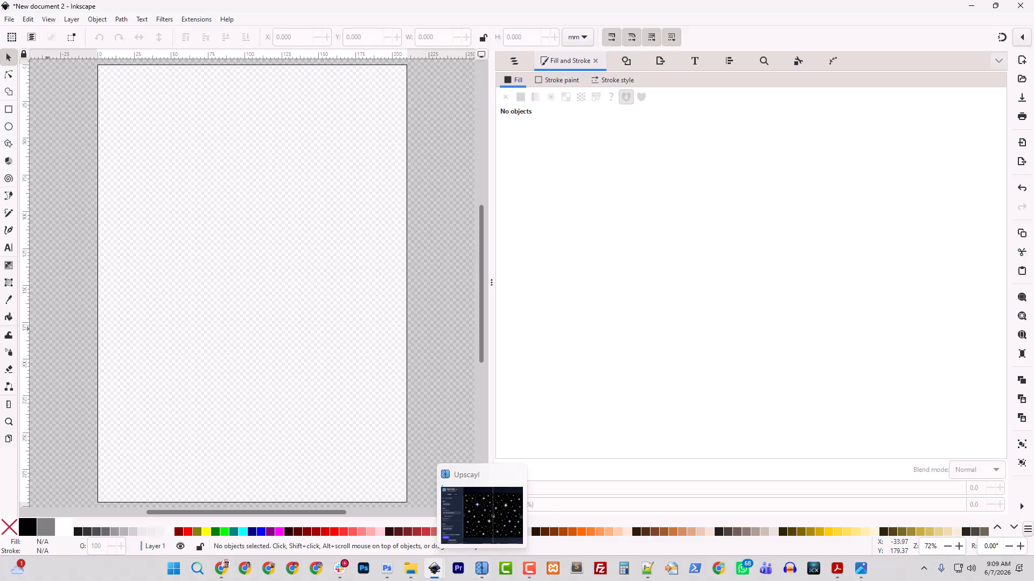
{"action": "left_click", "coordinate": [971, 6]}
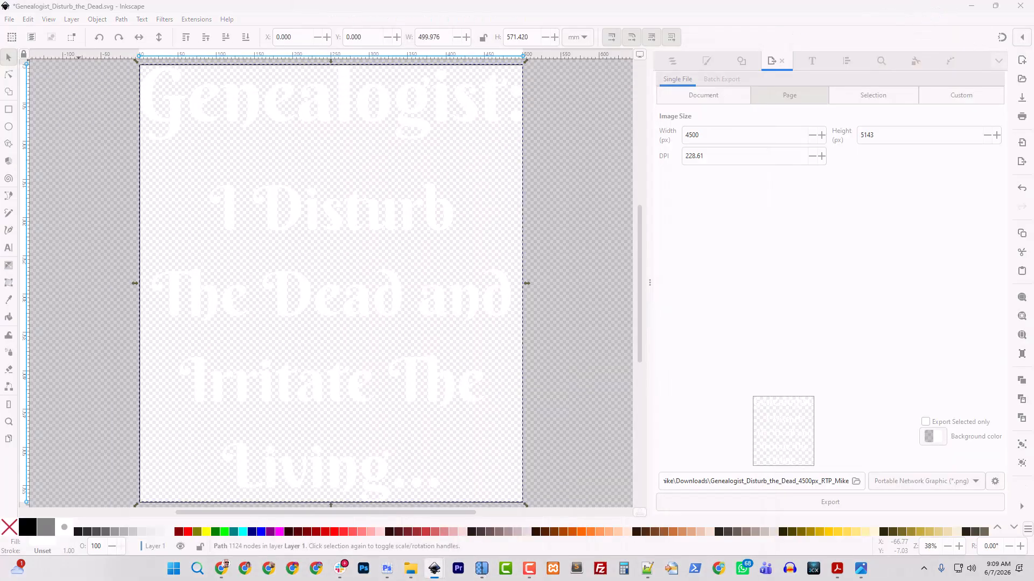
{"action": "left_click", "coordinate": [970, 6]}
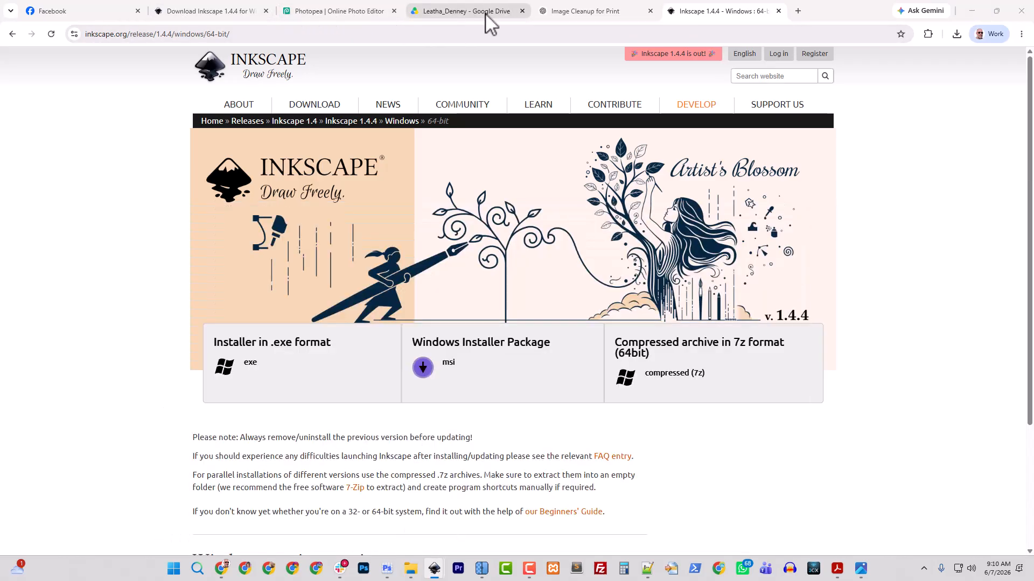
{"action": "left_click", "coordinate": [330, 11]}
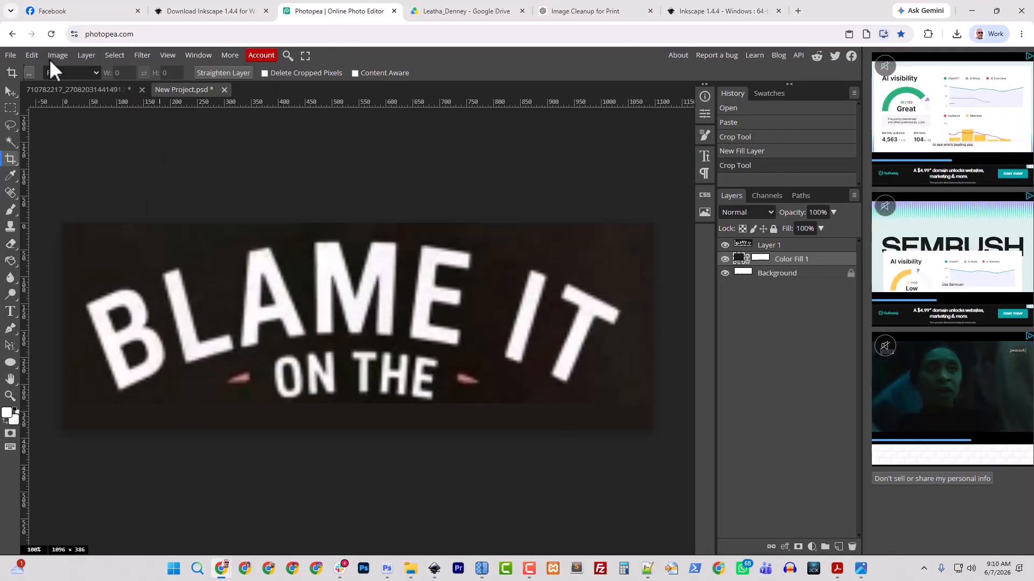
{"action": "left_click", "coordinate": [15, 55]}
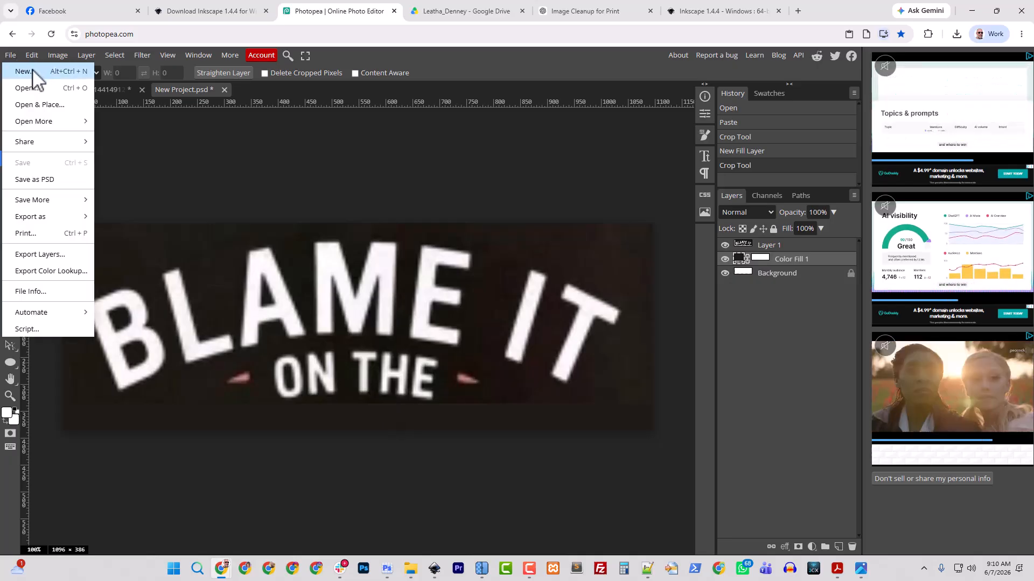
{"action": "left_click", "coordinate": [224, 90]}
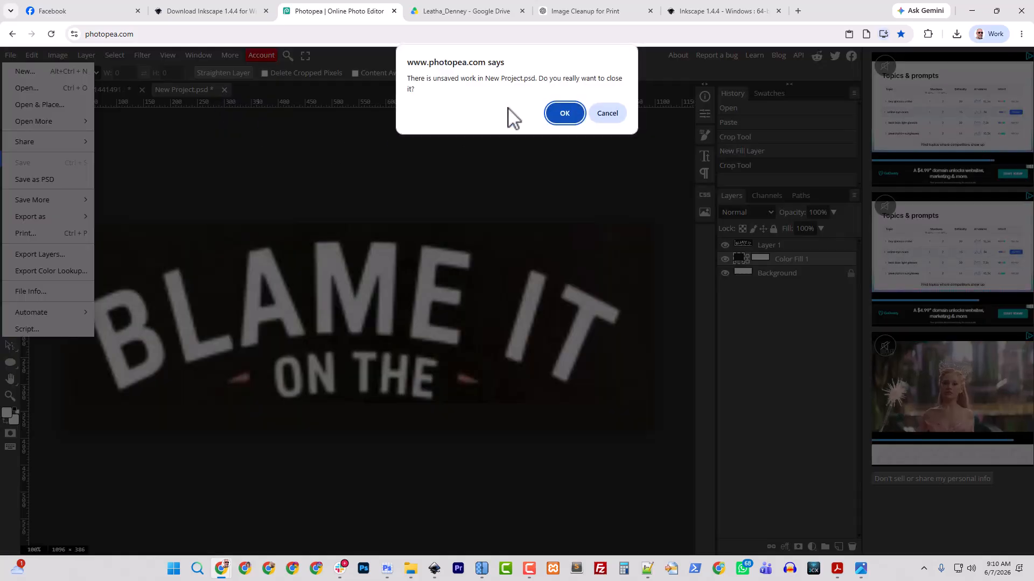
{"action": "left_click", "coordinate": [561, 110]}
{"action": "left_click", "coordinate": [11, 55]}
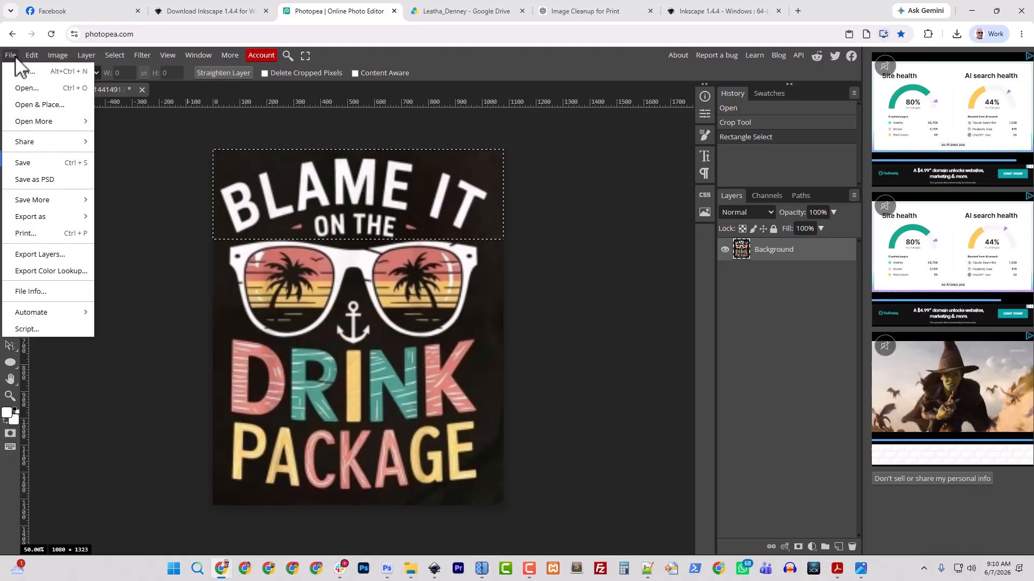
{"action": "left_click", "coordinate": [28, 68]}
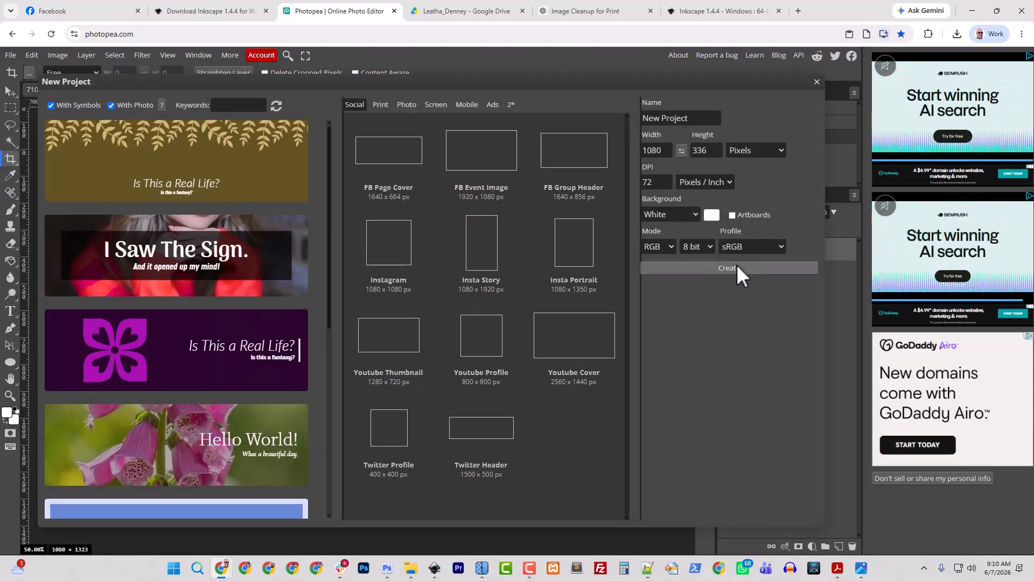
{"action": "double_click", "coordinate": [652, 150]}
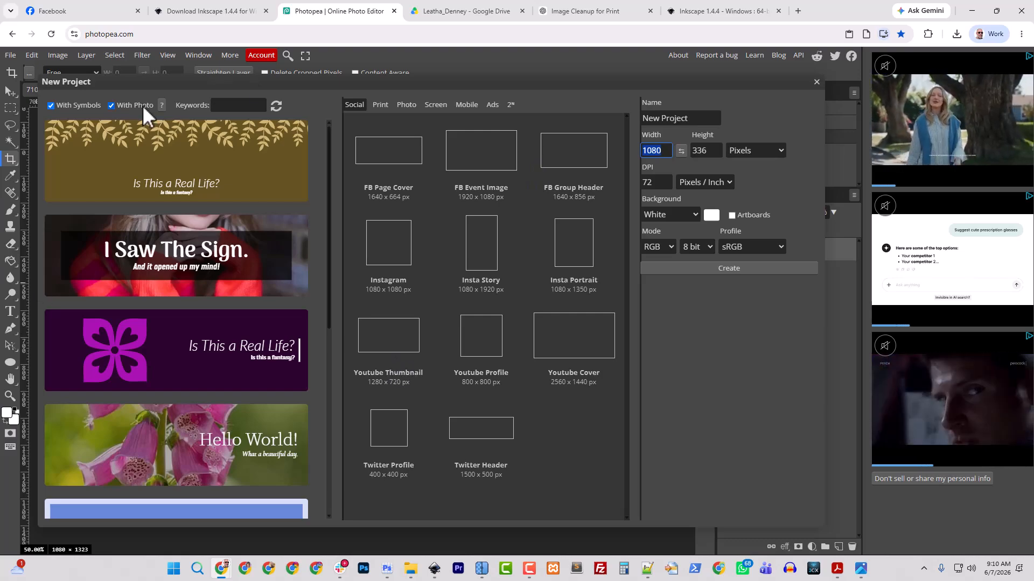
{"action": "left_click", "coordinate": [816, 82]}
- Open ChatGPT Image Jun 7, 2026, 09_08_10 AM.png from the Downloads folder in Photopea
{"action": "left_click", "coordinate": [10, 55]}
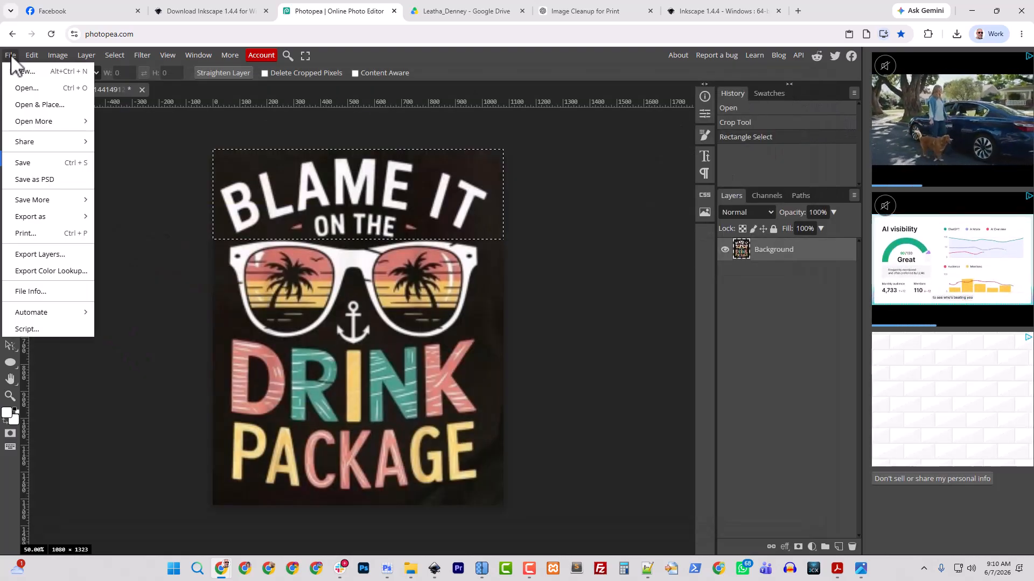
{"action": "left_click", "coordinate": [42, 88]}
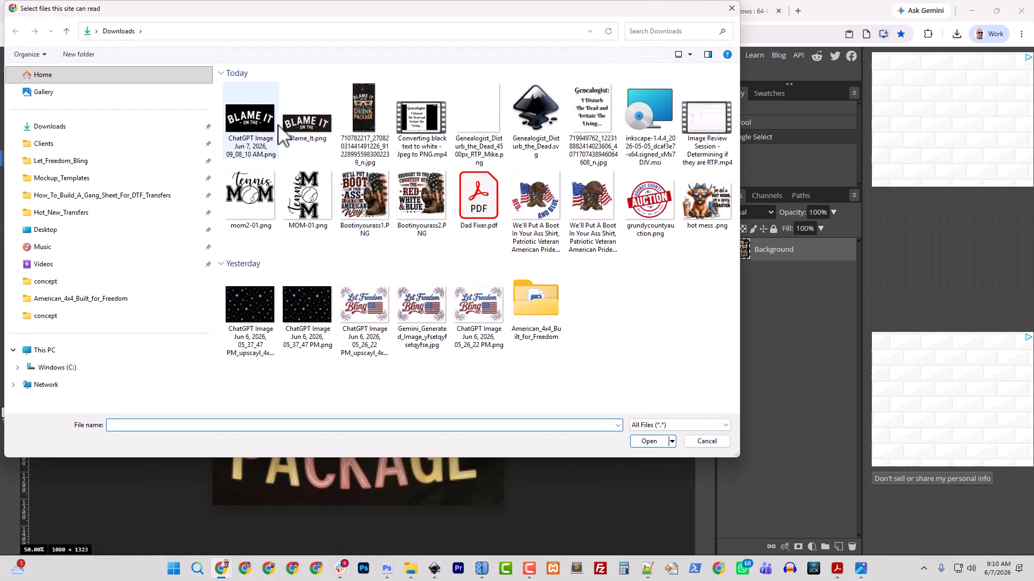
{"action": "left_click", "coordinate": [250, 120]}
{"action": "left_click", "coordinate": [649, 444]}
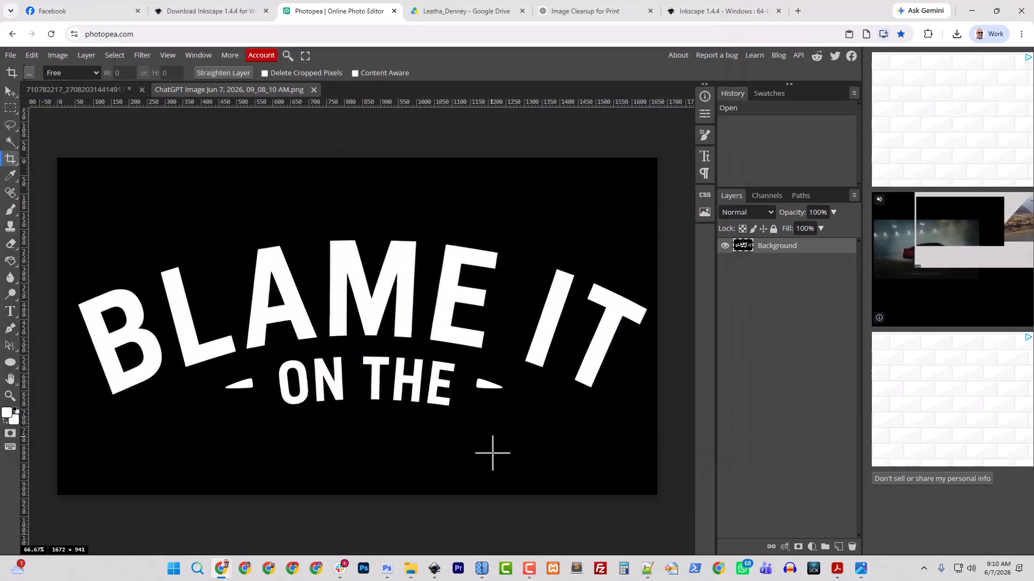
- Bring up the Upscayl app briefly, and load upscayl.org in a new browser tab
{"action": "left_click", "coordinate": [481, 569]}
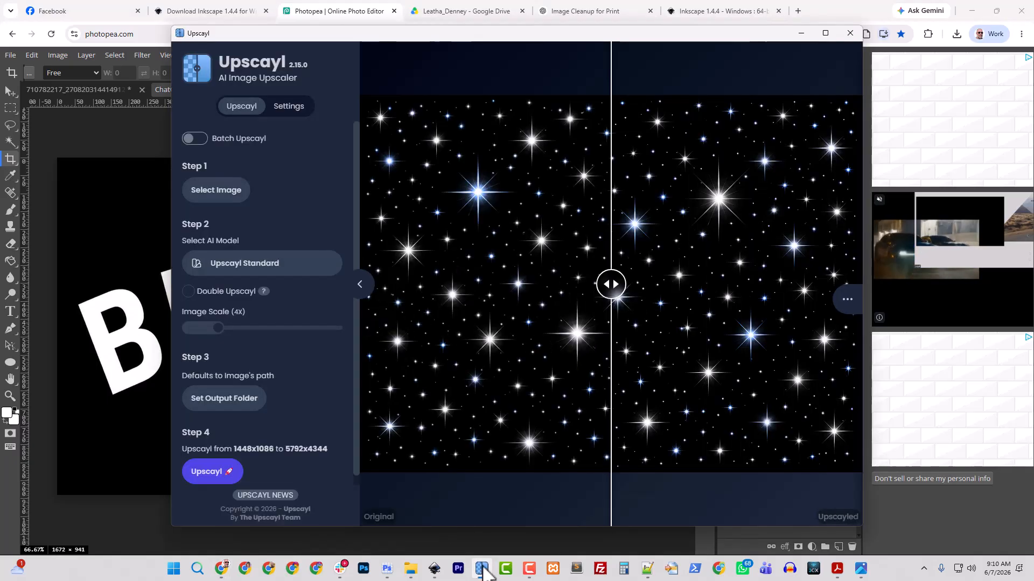
{"action": "left_click", "coordinate": [798, 10]}
{"action": "type", "text": "upsc"}
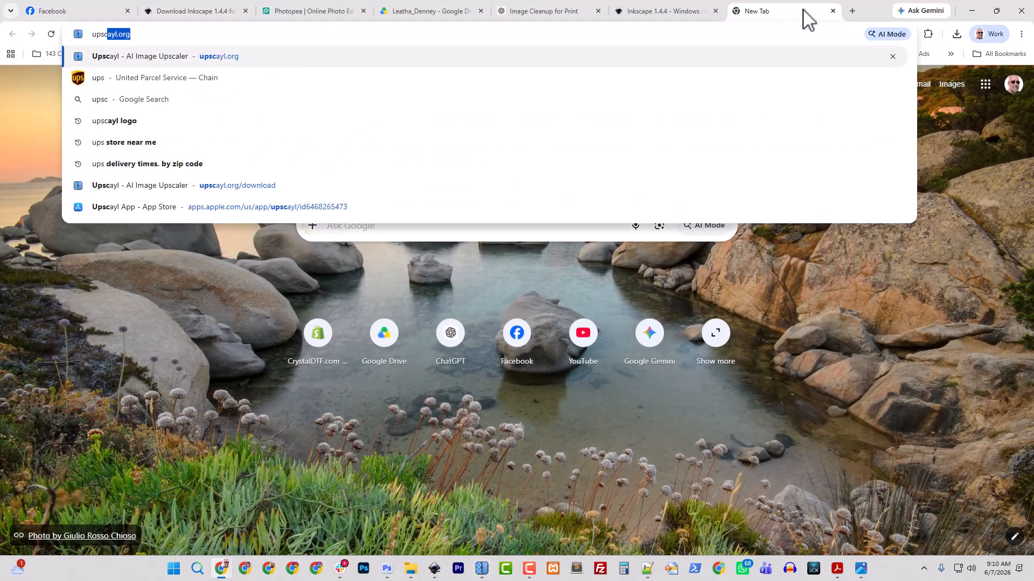
{"action": "type", "text": "ay.org"}
{"action": "key", "text": "Return"}
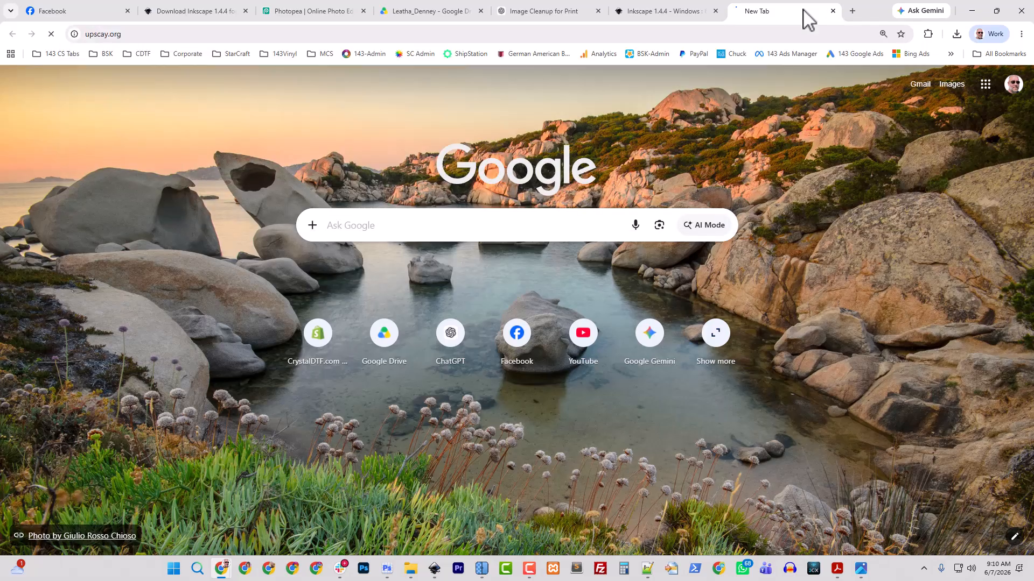
{"action": "left_click", "coordinate": [106, 37]}
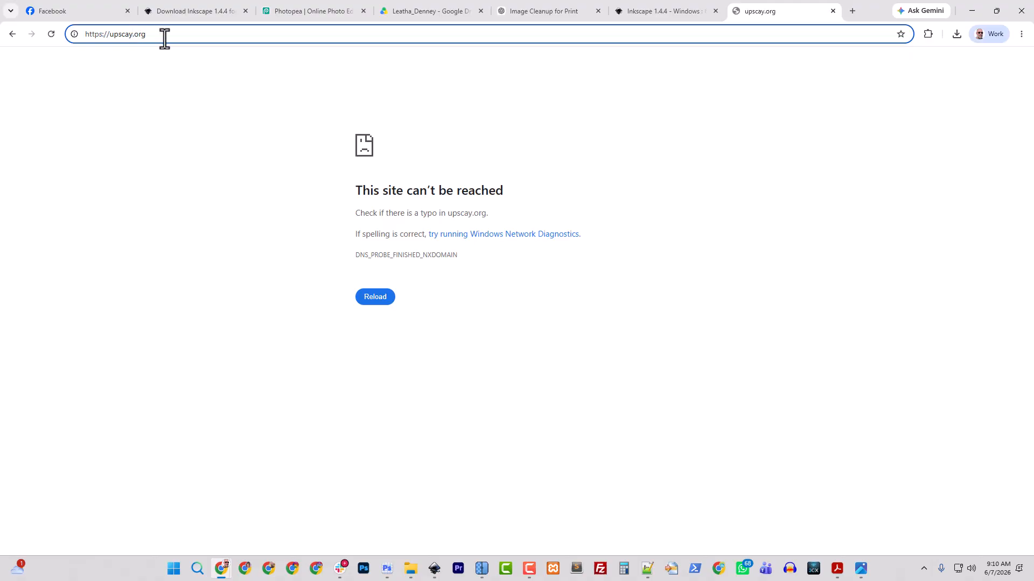
{"action": "type", "text": "l"}
{"action": "key", "text": "Return"}
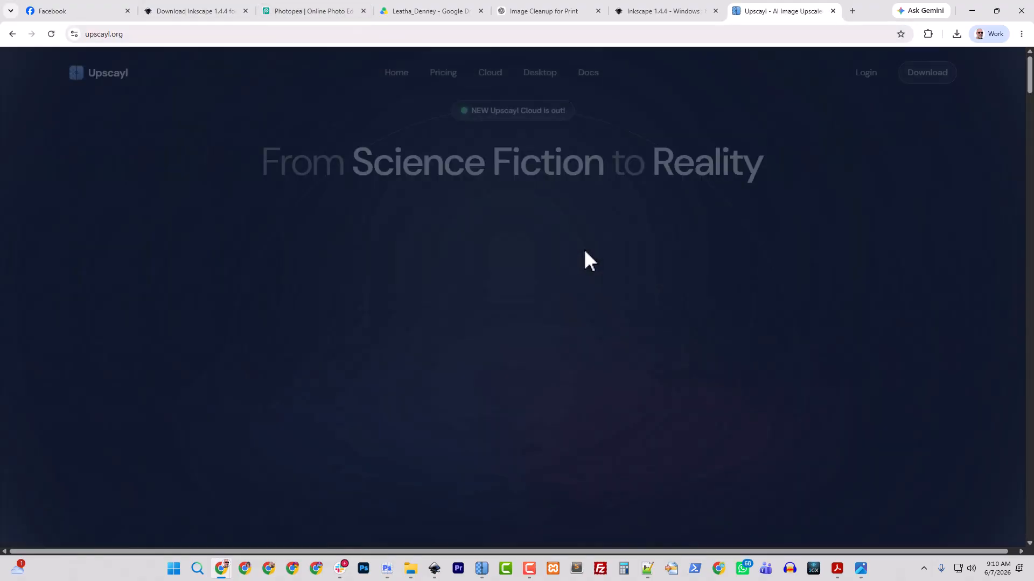
- Go to the Upscayl desktop download page and download the Windows version
{"action": "left_click", "coordinate": [544, 74]}
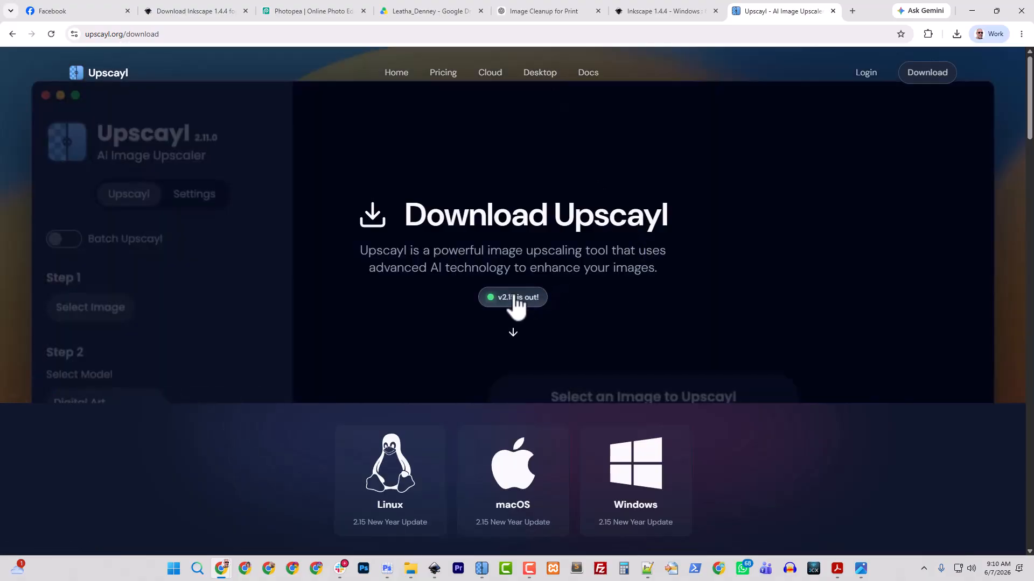
{"action": "scroll", "coordinate": [500, 421], "scroll_direction": "down", "scroll_amount": 2}
{"action": "left_click", "coordinate": [620, 387]}
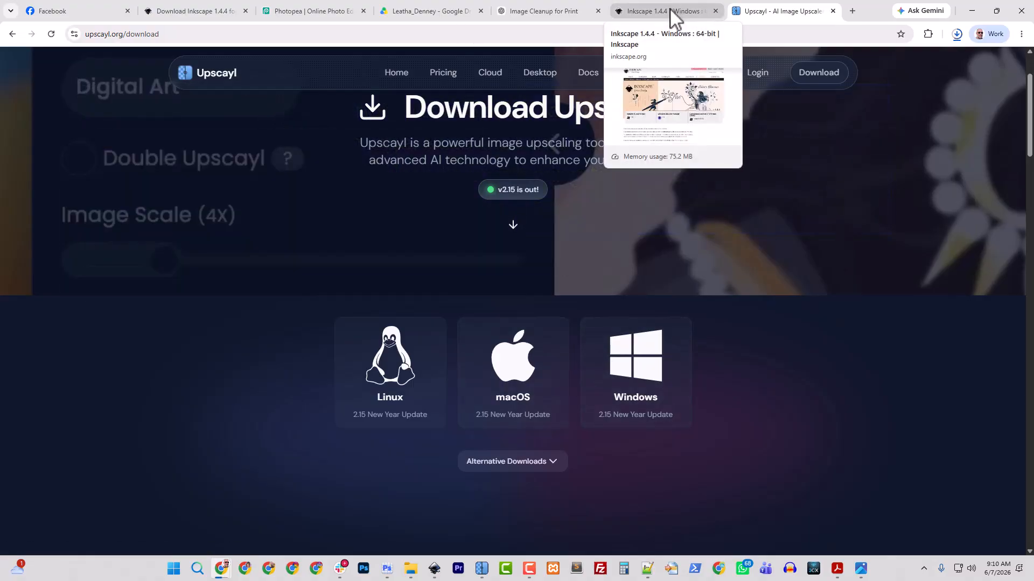
- Switch to Photopea and export the BLAME IT ON THE lettering image as a PNG at 1672 × 941 px
{"action": "left_click", "coordinate": [323, 12]}
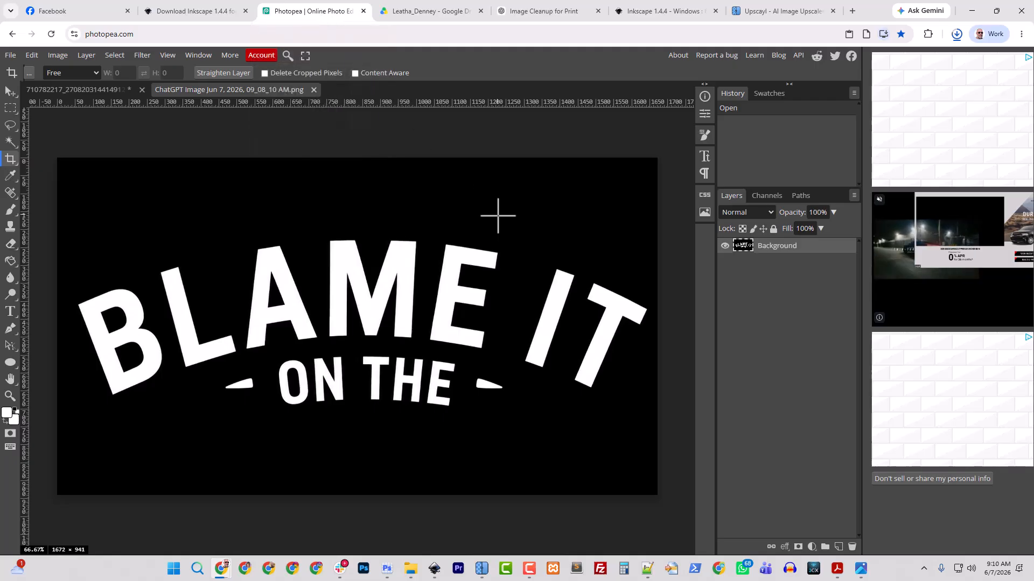
{"action": "left_click", "coordinate": [11, 55]}
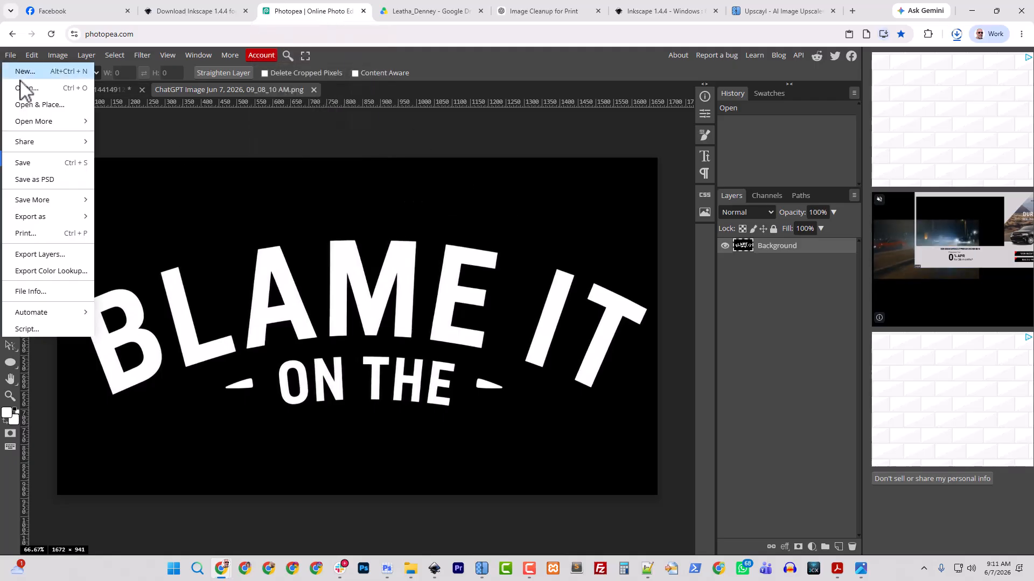
{"action": "mouse_move", "coordinate": [59, 217]}
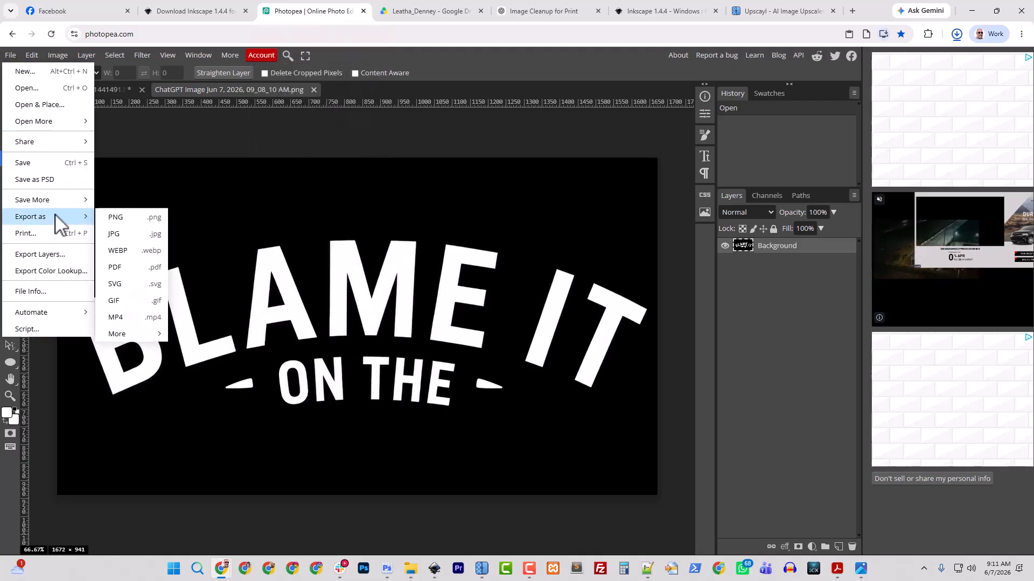
{"action": "left_click", "coordinate": [121, 218]}
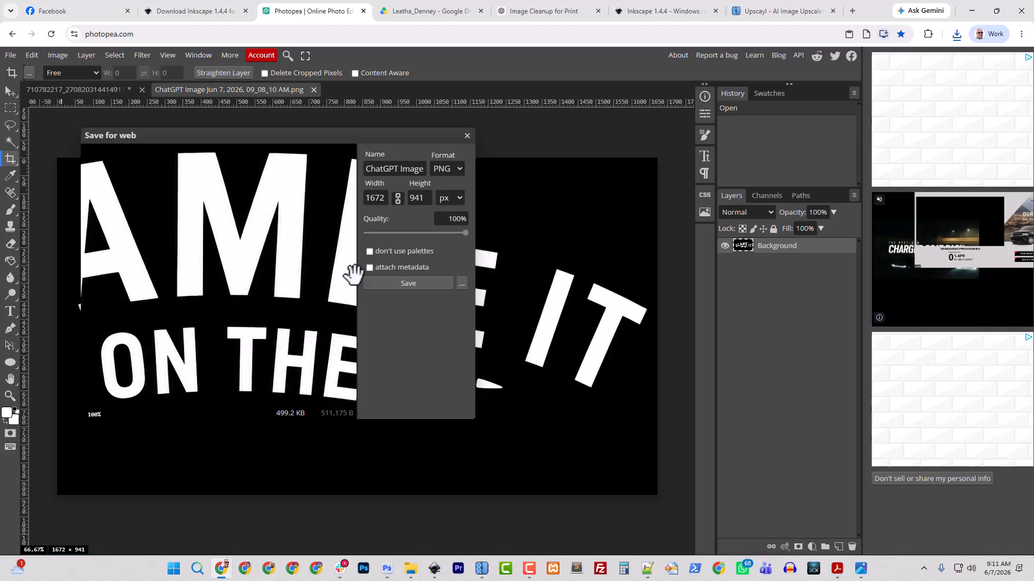
{"action": "left_click", "coordinate": [408, 283]}
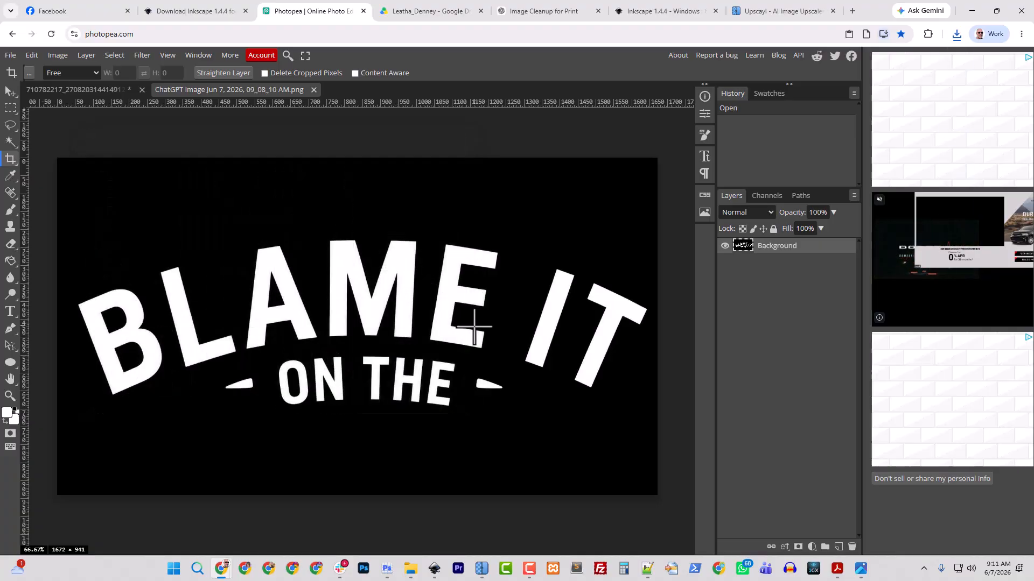
- Import ChatGPT Image Jun 7, 2026, 09_08_10 AM (1).png from Downloads into Inkscape's New document 2, embedded with the DPI from file
{"action": "left_click", "coordinate": [416, 561]}
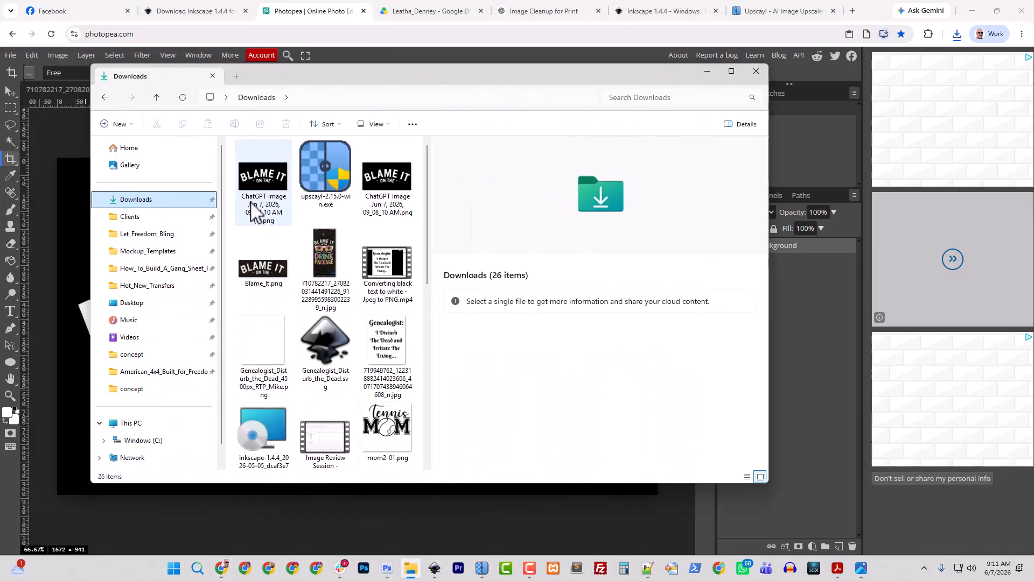
{"action": "left_click", "coordinate": [253, 210]}
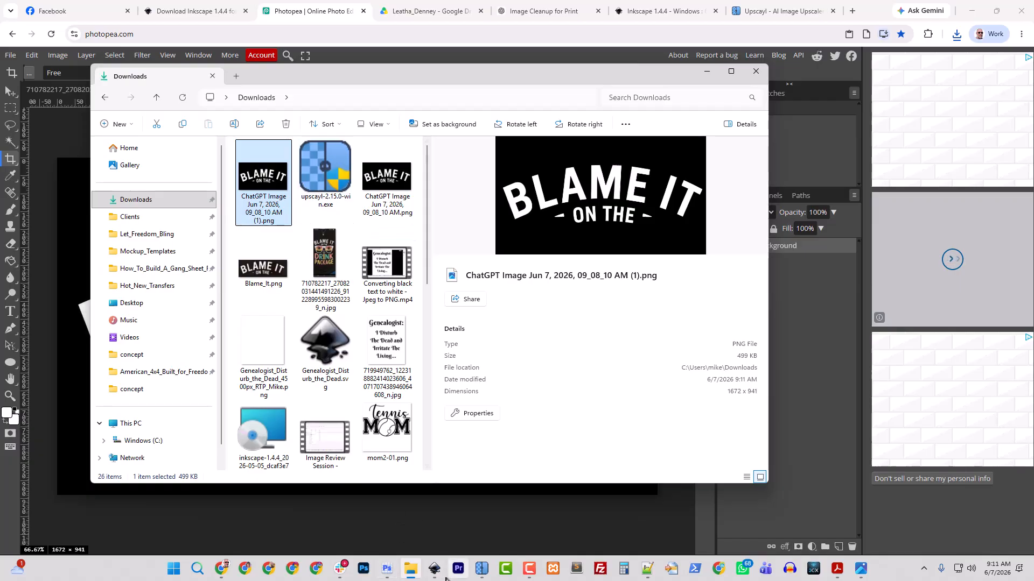
{"action": "left_click", "coordinate": [430, 570]}
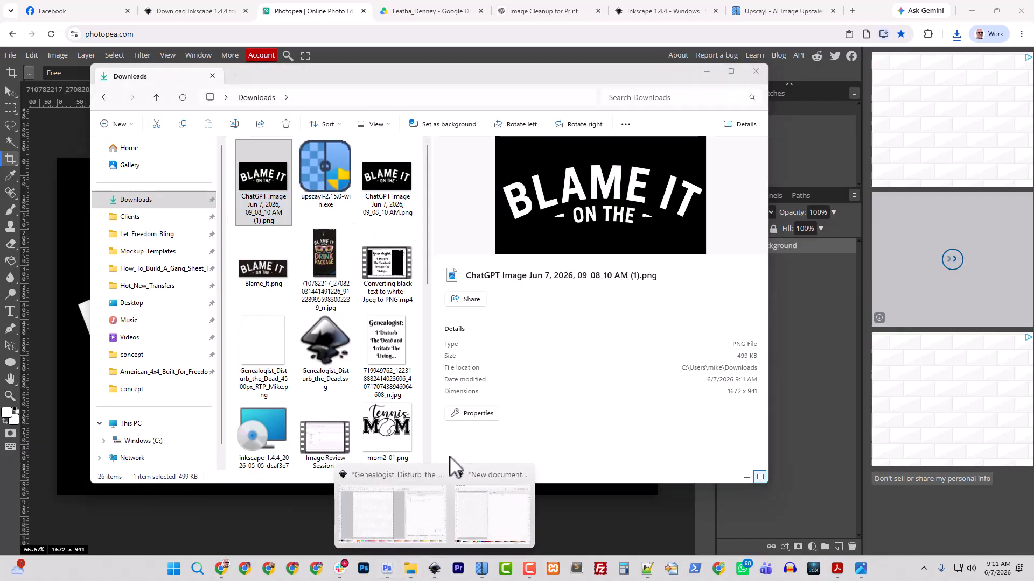
{"action": "left_click", "coordinate": [474, 480]}
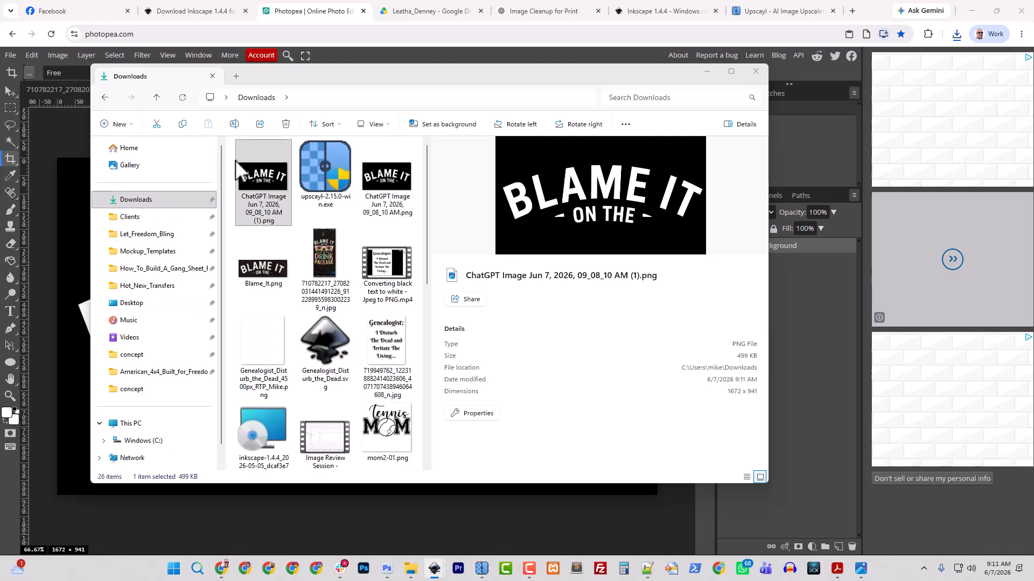
{"action": "left_click_drag", "start_coordinate": [351, 81], "coordinate": [0, 81]}
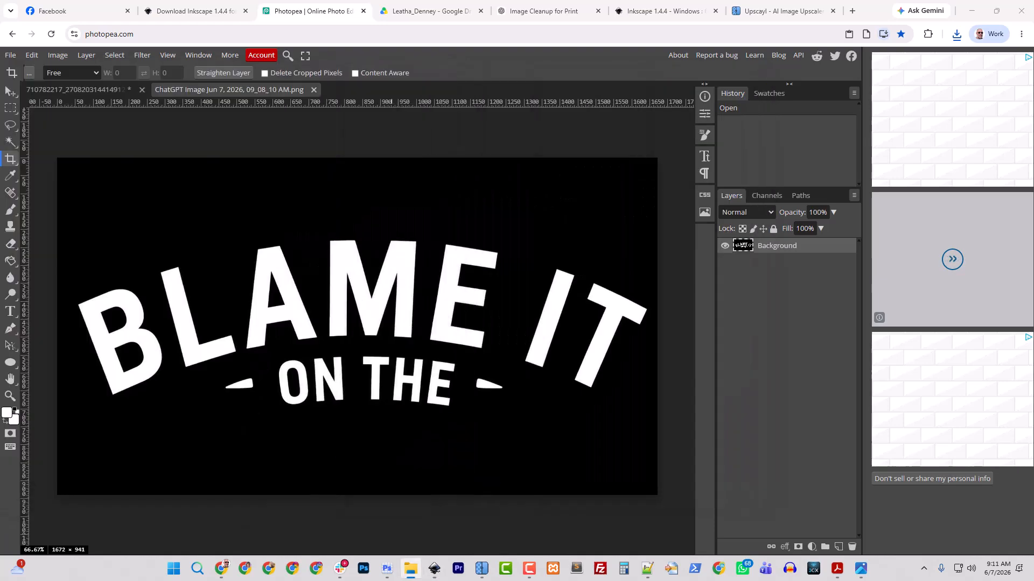
{"action": "mouse_move", "coordinate": [435, 573]}
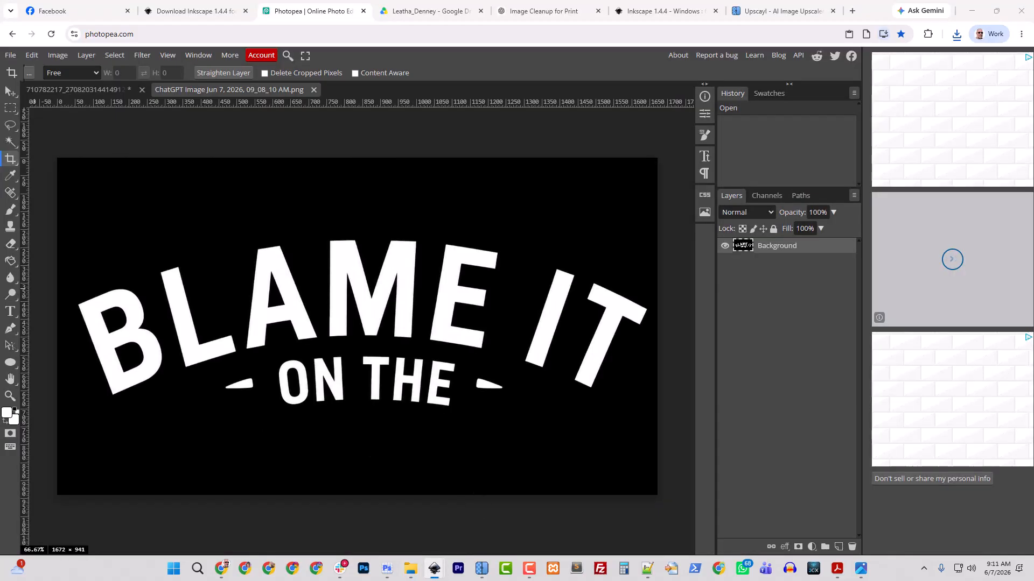
{"action": "left_click_drag", "start_coordinate": [0, 73], "coordinate": [519, 0]}
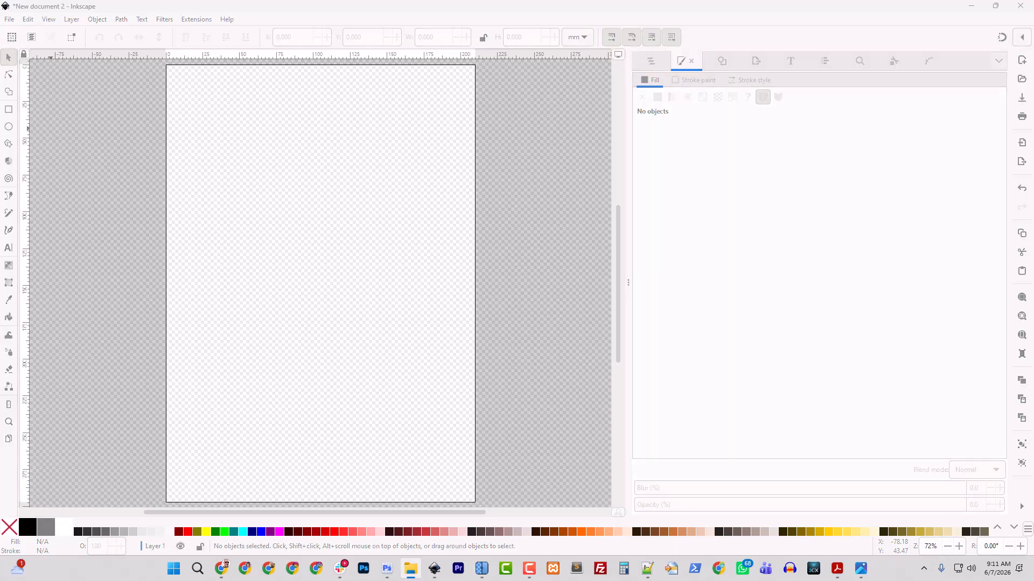
{"action": "left_click_drag", "start_coordinate": [374, 308], "coordinate": [405, 306]}
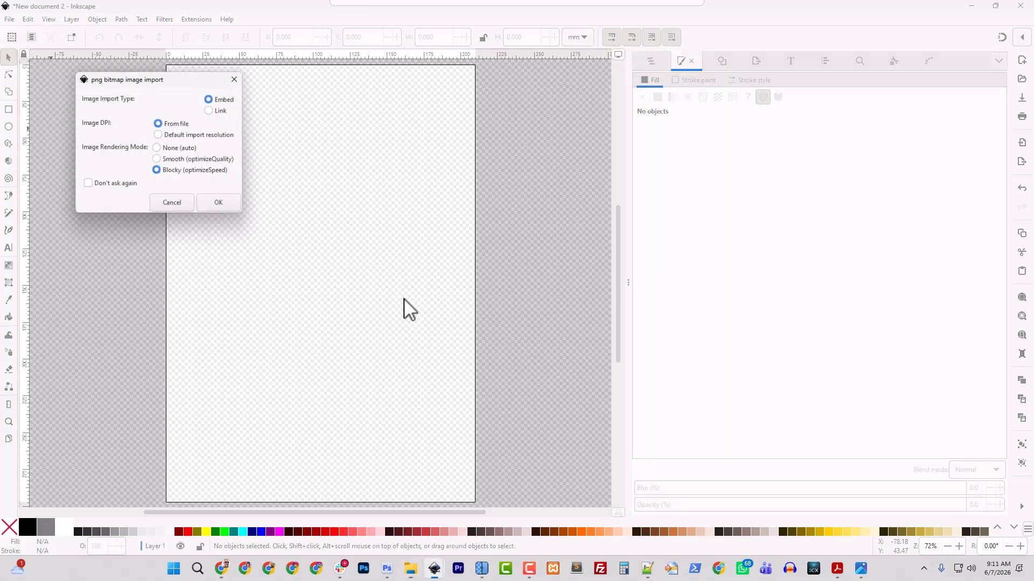
{"action": "left_click", "coordinate": [223, 205]}
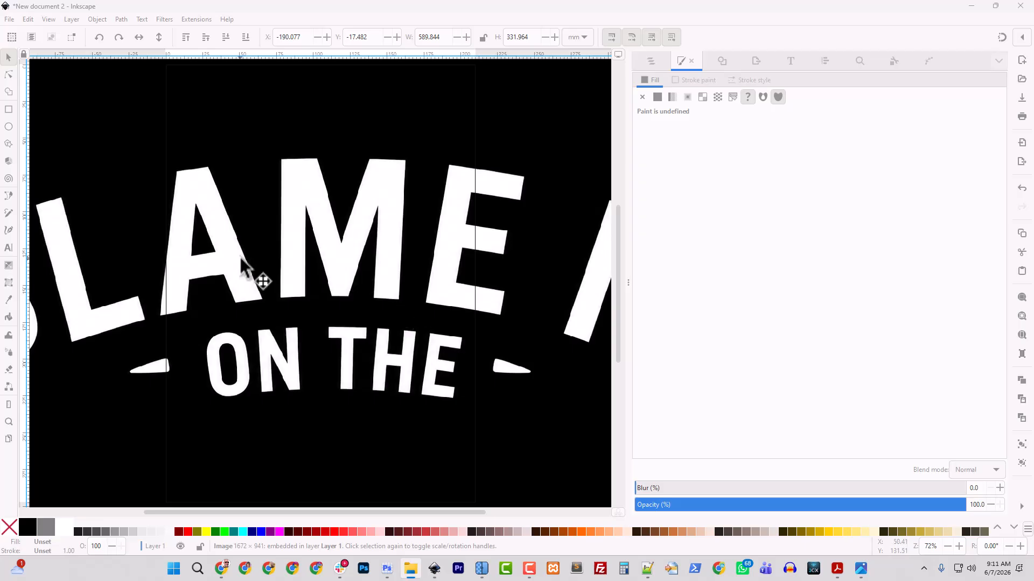
{"action": "left_click", "coordinate": [318, 293]}
{"action": "scroll", "coordinate": [319, 285], "scroll_direction": "down", "scroll_amount": 1}
{"action": "scroll", "coordinate": [305, 280], "scroll_direction": "down", "scroll_amount": 3}
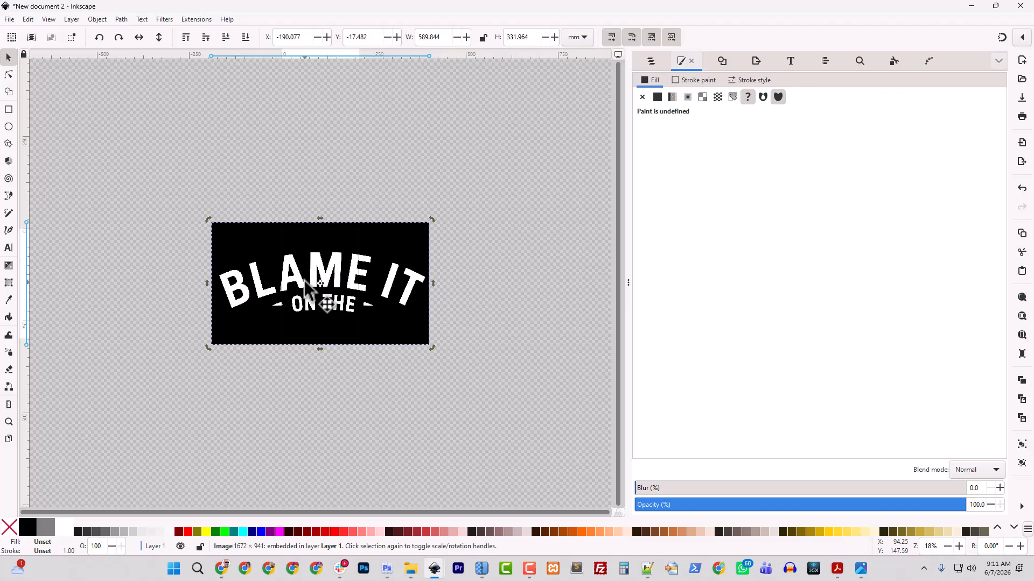
- Bring up the Upscayl app to view its upscaling settings, and minimise it
{"action": "left_click", "coordinate": [481, 568]}
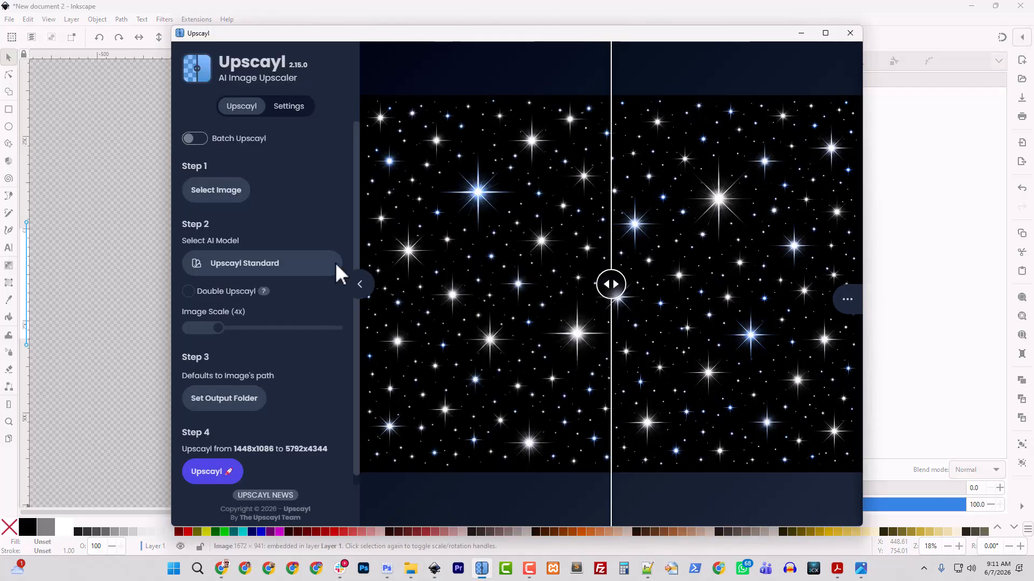
{"action": "left_click", "coordinate": [800, 33]}
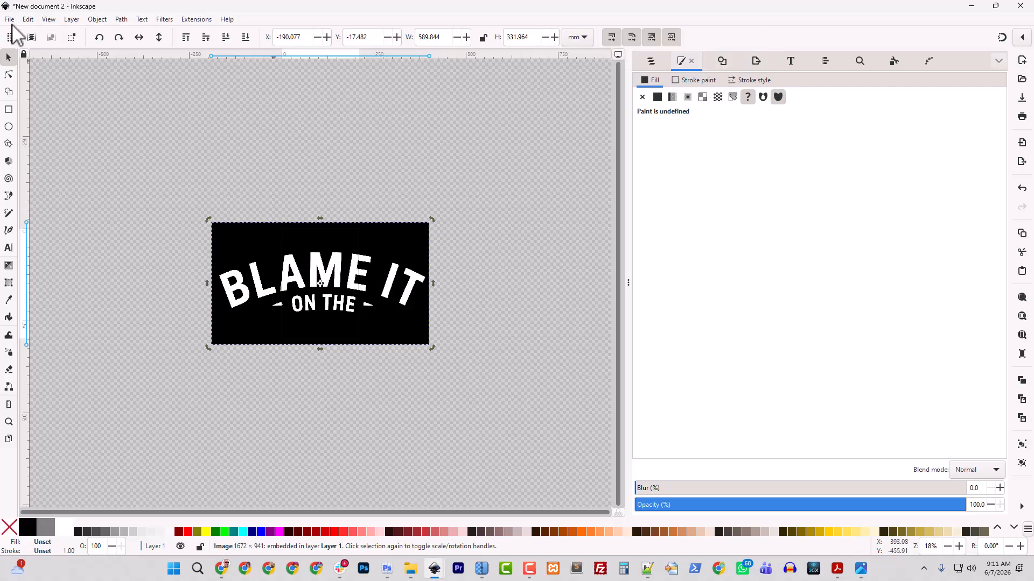
- Trace the imported lettering bitmap as a single scan with brightness cutoff and the image inverted
{"action": "left_click", "coordinate": [119, 23]}
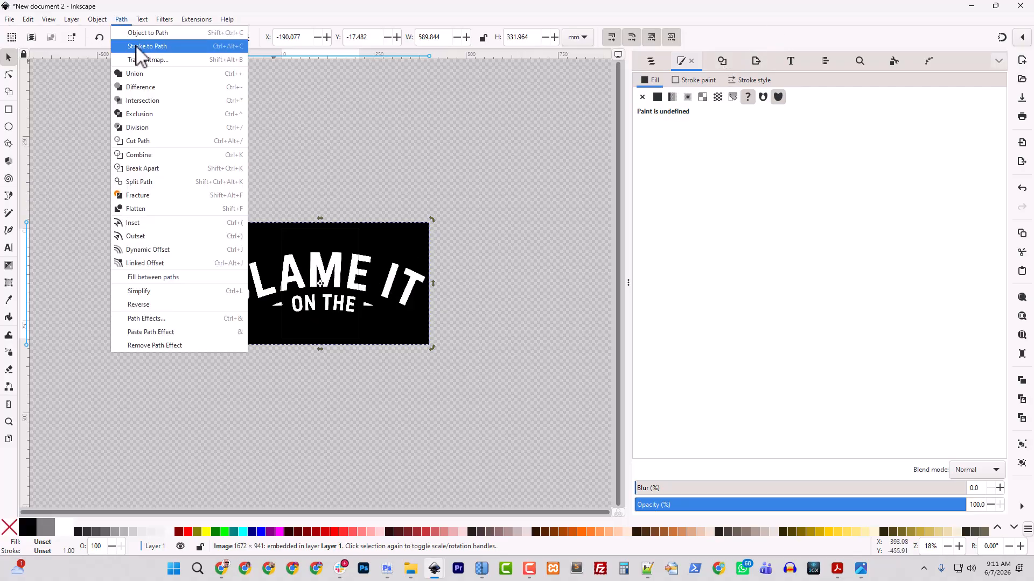
{"action": "left_click", "coordinate": [141, 64]}
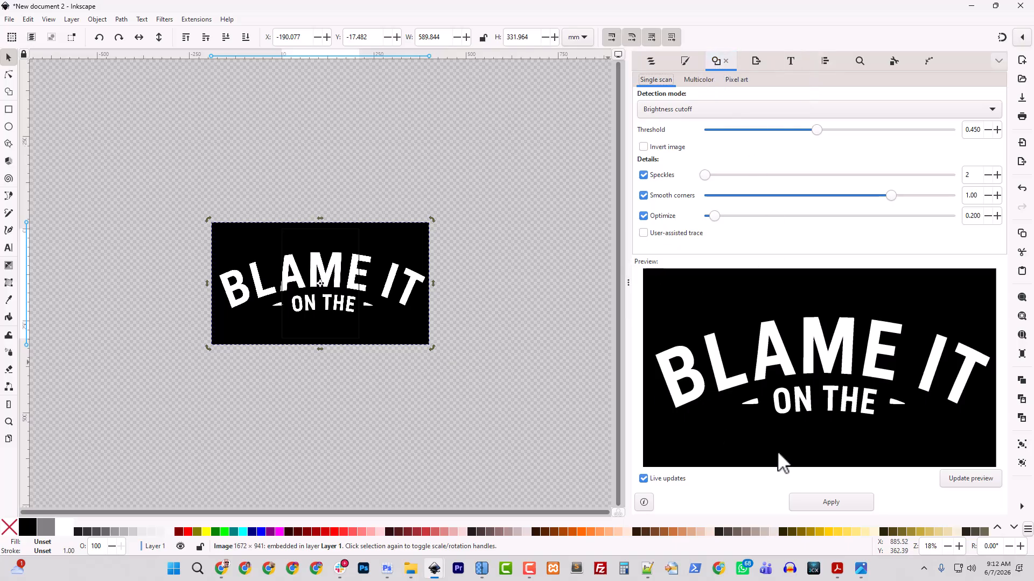
{"action": "left_click", "coordinate": [644, 147]}
{"action": "left_click", "coordinate": [844, 505]}
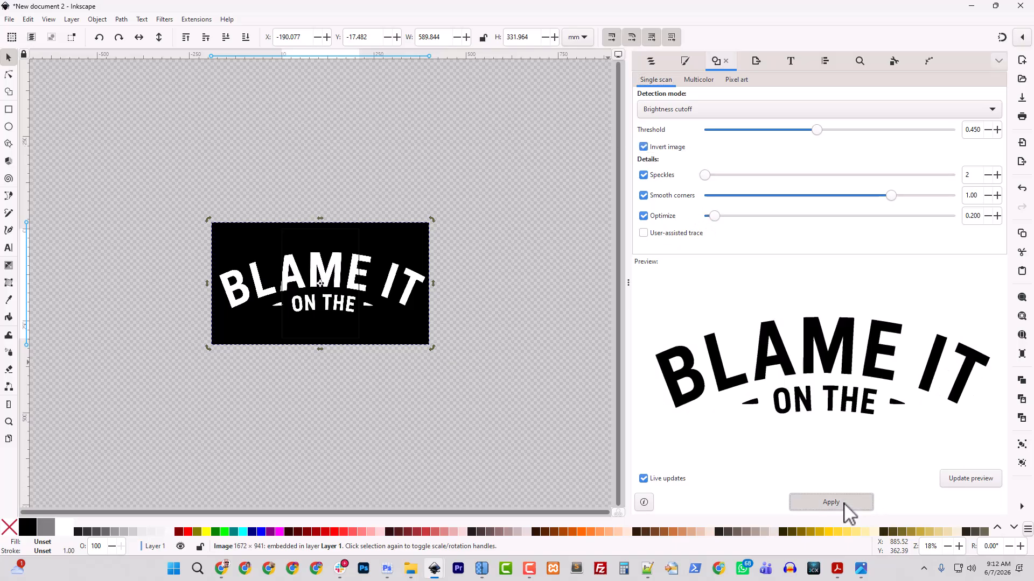
- Delete the original bitmap image1 from Layer 1, keeping only the traced path
{"action": "left_click", "coordinate": [651, 62]}
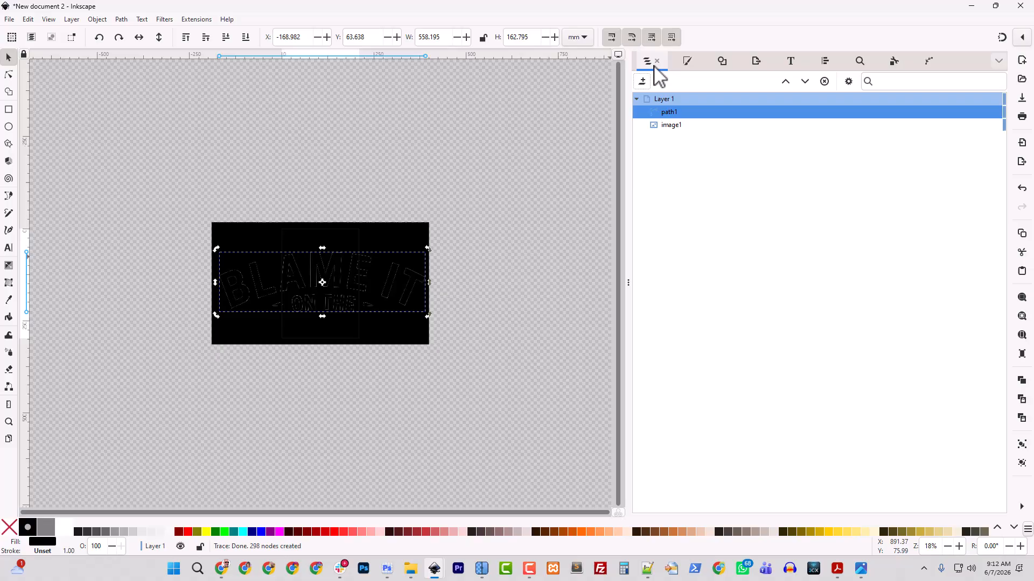
{"action": "left_click", "coordinate": [673, 126]}
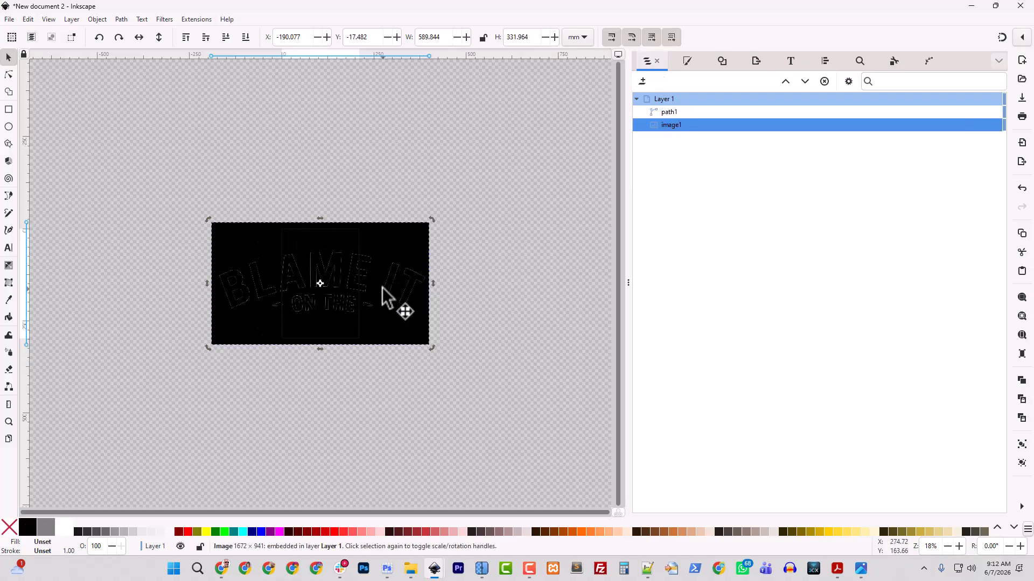
{"action": "key", "text": "Delete"}
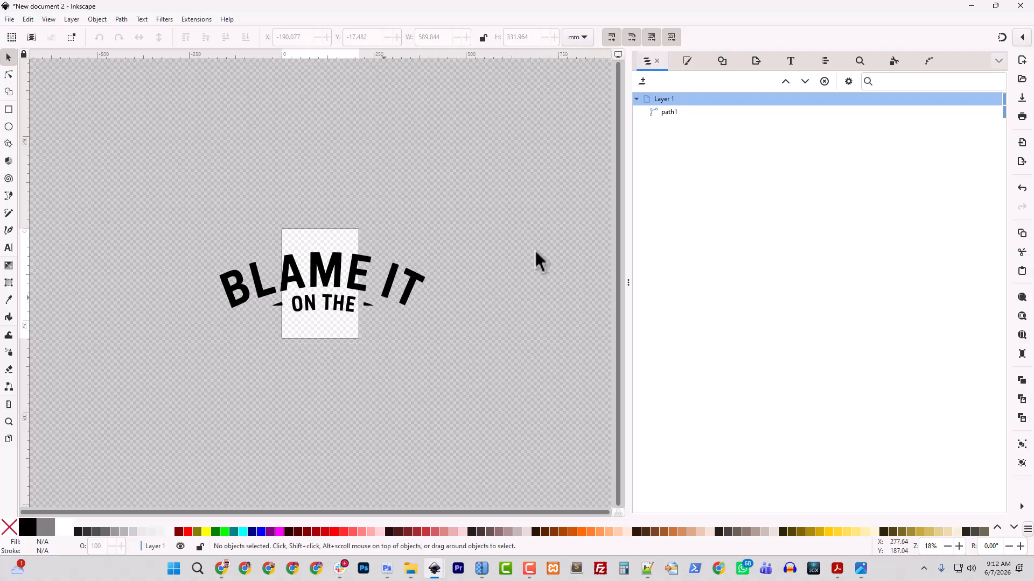
- Recolour the traced lettering path white with an RGB fill of 255, 255, 255, and deselect it
{"action": "left_click", "coordinate": [675, 114]}
{"action": "left_click", "coordinate": [688, 60]}
{"action": "left_click_drag", "start_coordinate": [716, 143], "coordinate": [1032, 149]}
{"action": "left_click_drag", "start_coordinate": [867, 157], "coordinate": [1032, 151]}
{"action": "left_click_drag", "start_coordinate": [908, 179], "coordinate": [1020, 183]}
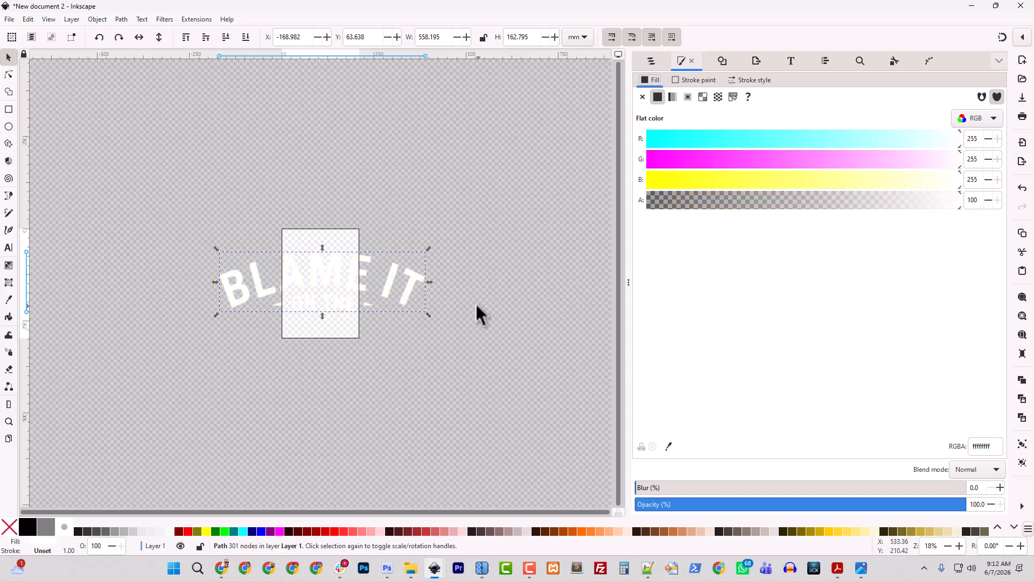
{"action": "left_click", "coordinate": [499, 276]}
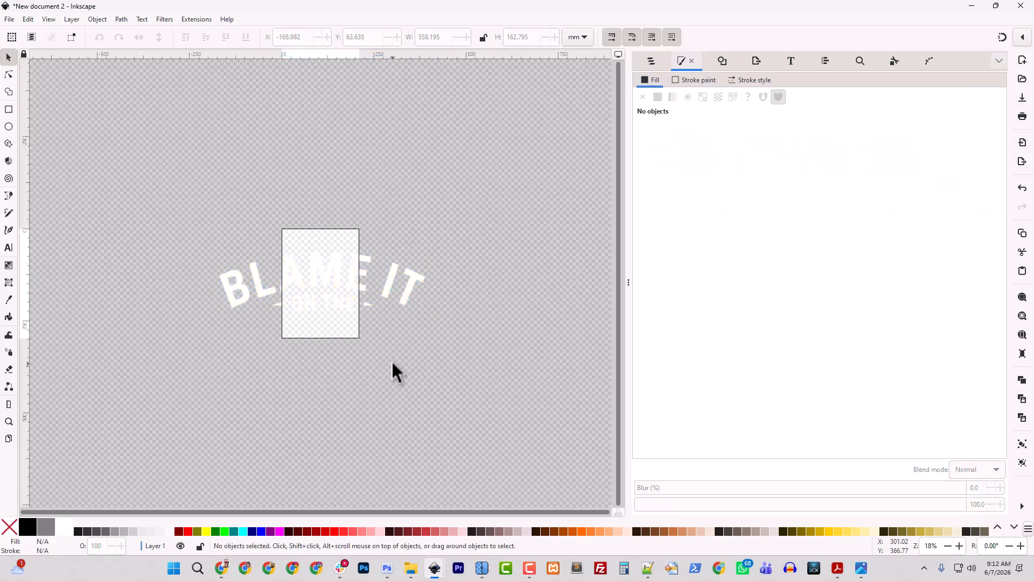
- Resize the page to fit the lettering and check the page size in Document Properties
{"action": "key", "text": "ctrl+z"}
{"action": "key", "text": "ctrl+shift+r"}
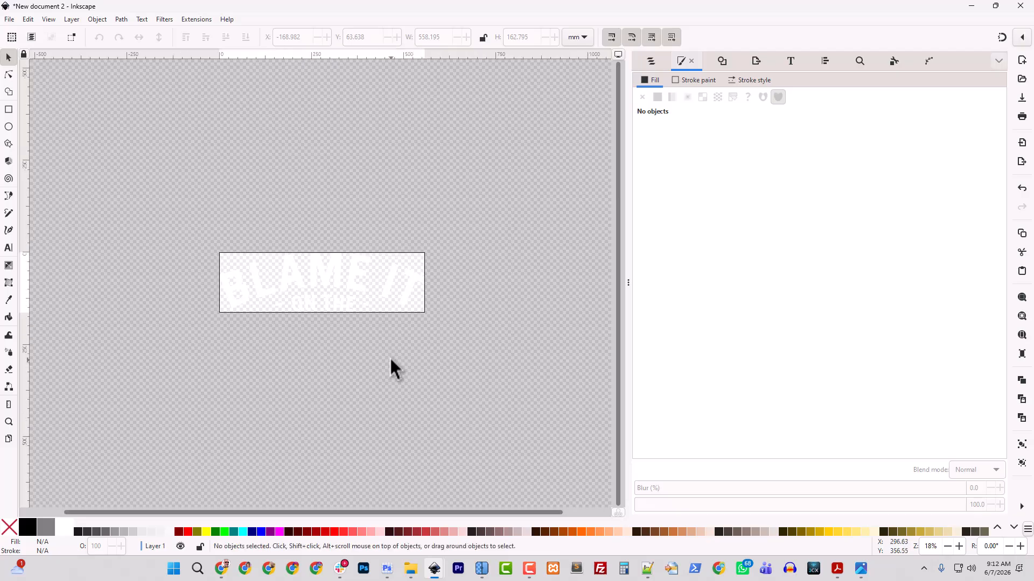
{"action": "left_click", "coordinate": [10, 20]}
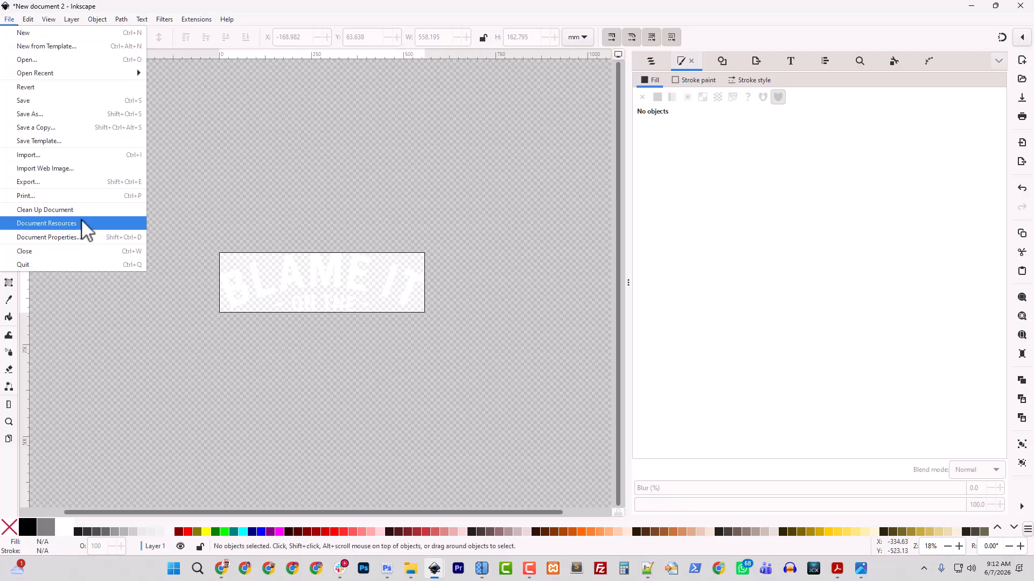
{"action": "left_click", "coordinate": [85, 238]}
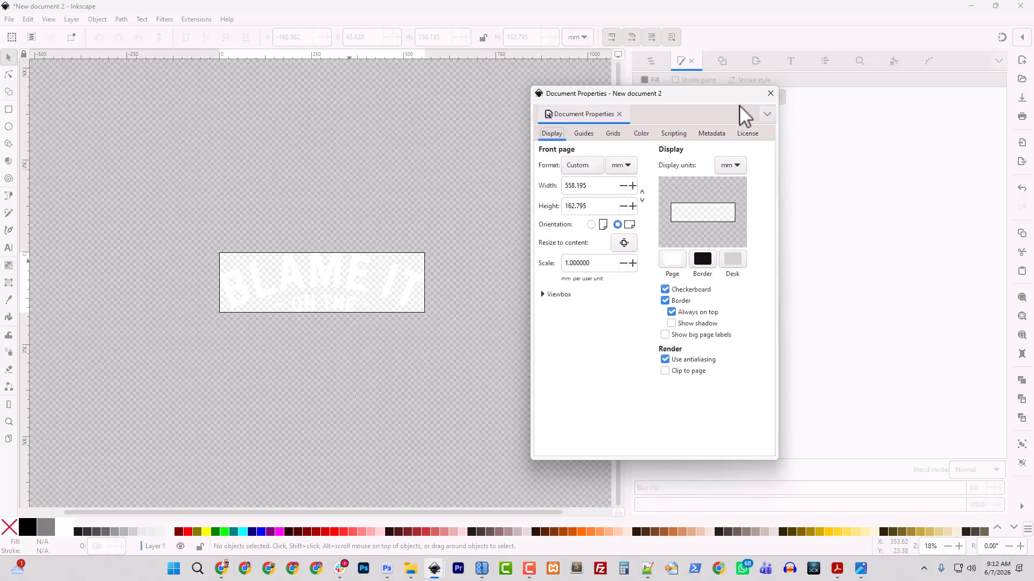
{"action": "left_click", "coordinate": [770, 93]}
- Save the document in the Downloads folder as Blame_it.svg in Inkscape SVG format
{"action": "left_click", "coordinate": [10, 19]}
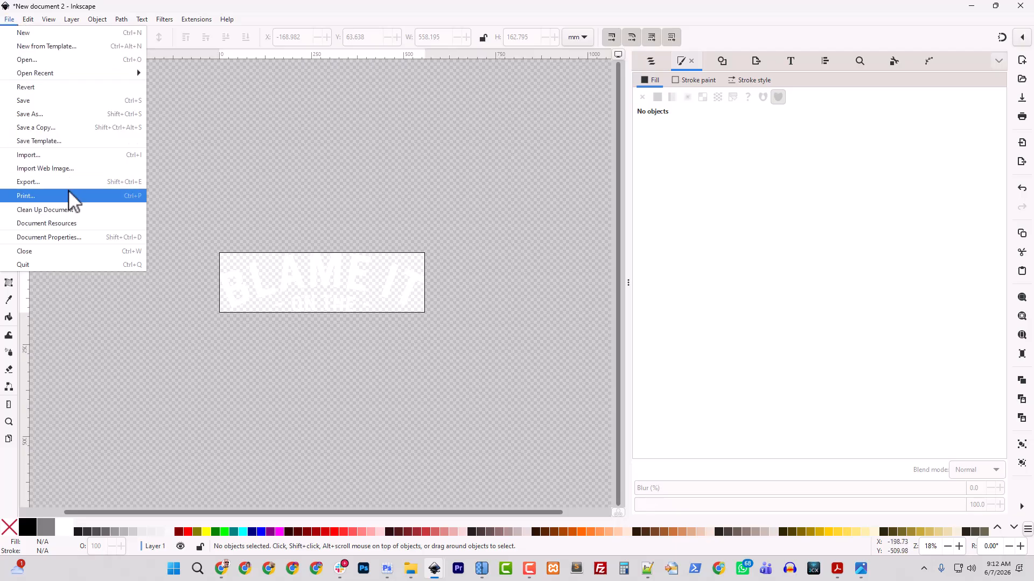
{"action": "left_click", "coordinate": [61, 115]}
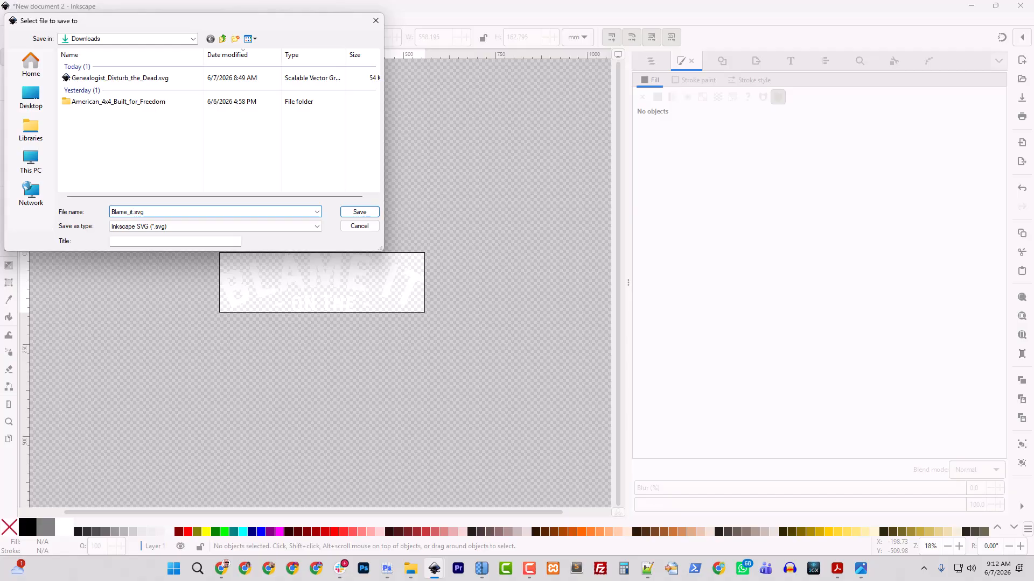
{"action": "left_click", "coordinate": [359, 215]}
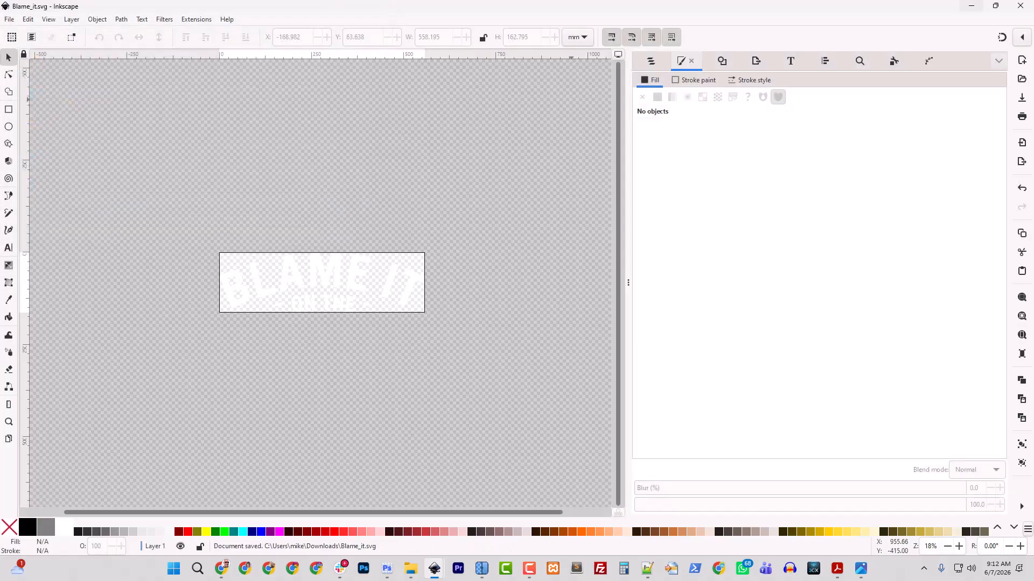
- Switch to Photopea and set up a new project 5000 pixels wide and 6000 pixels high at 300 DPI
{"action": "left_click", "coordinate": [975, 9]}
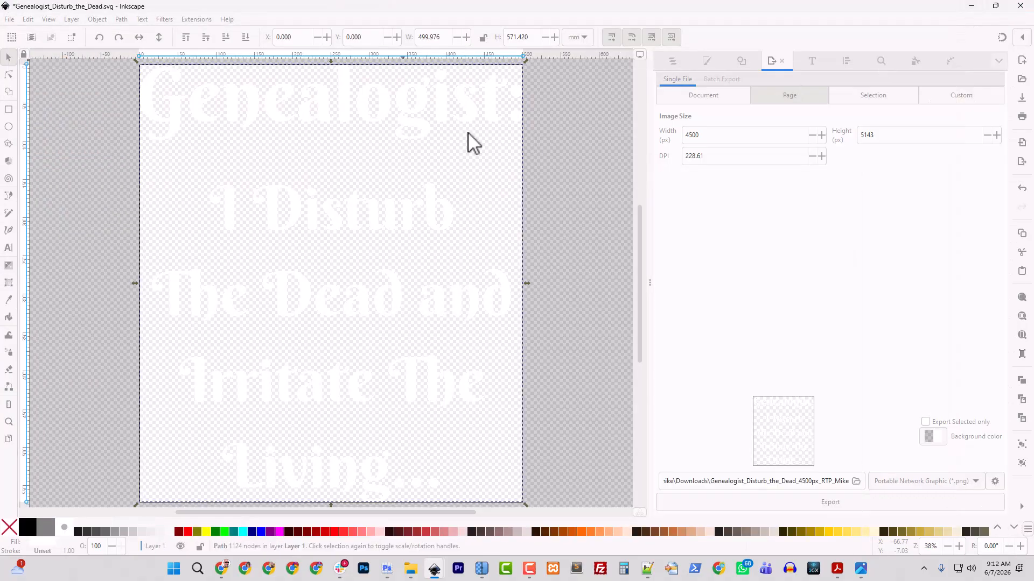
{"action": "left_click", "coordinate": [968, 8]}
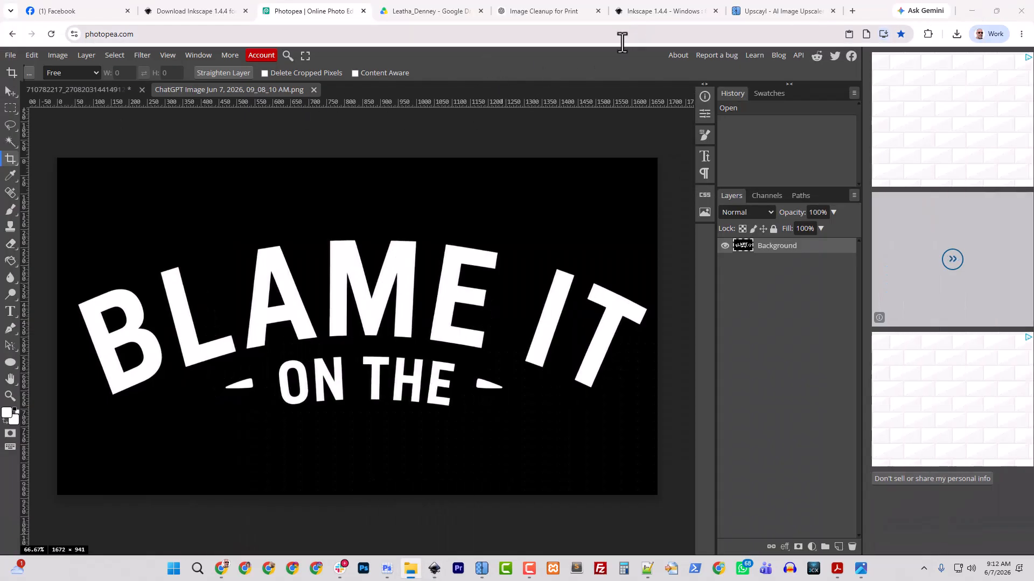
{"action": "left_click", "coordinate": [10, 56]}
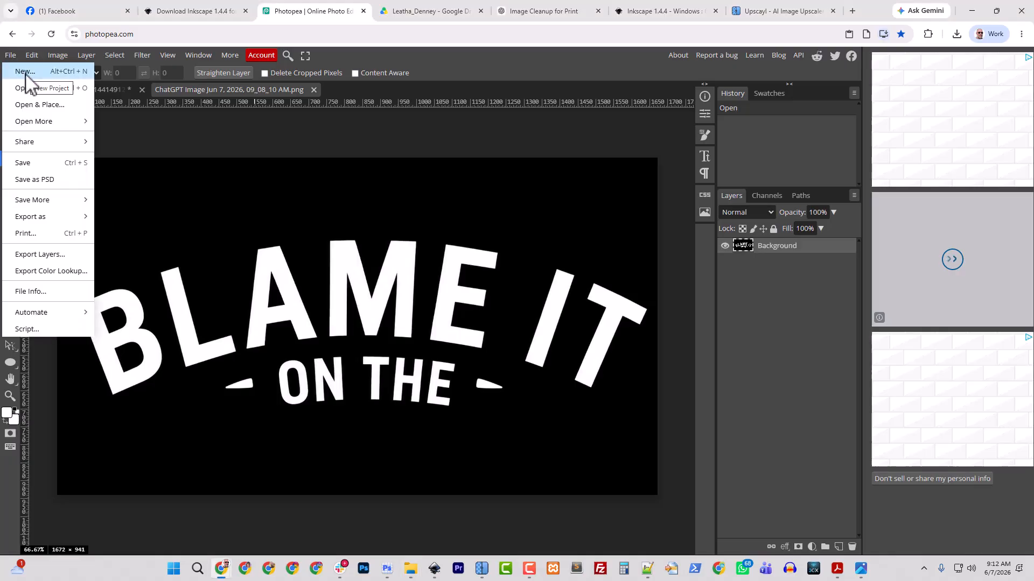
{"action": "left_click", "coordinate": [26, 72]}
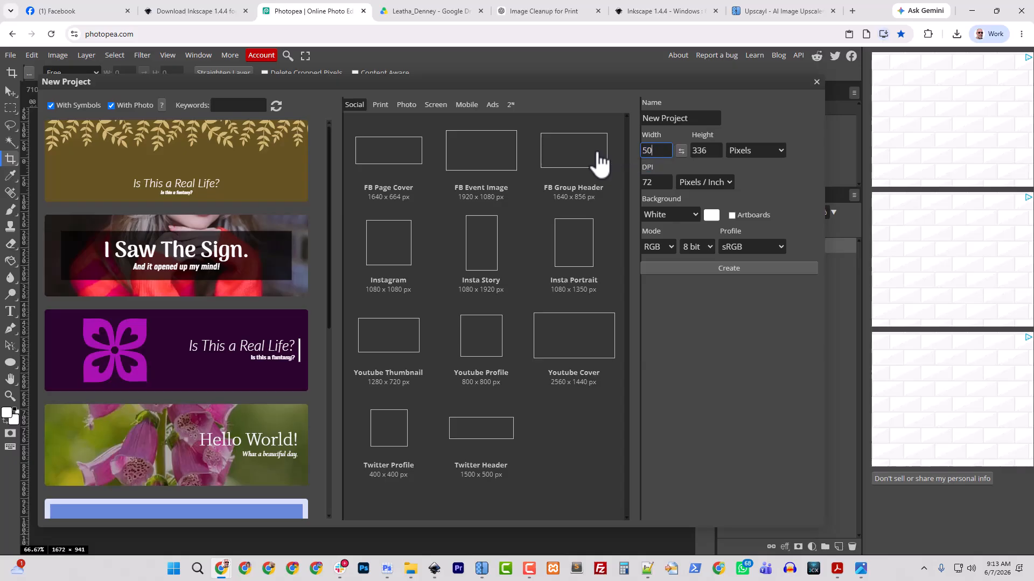
{"action": "key", "text": "Tab"}
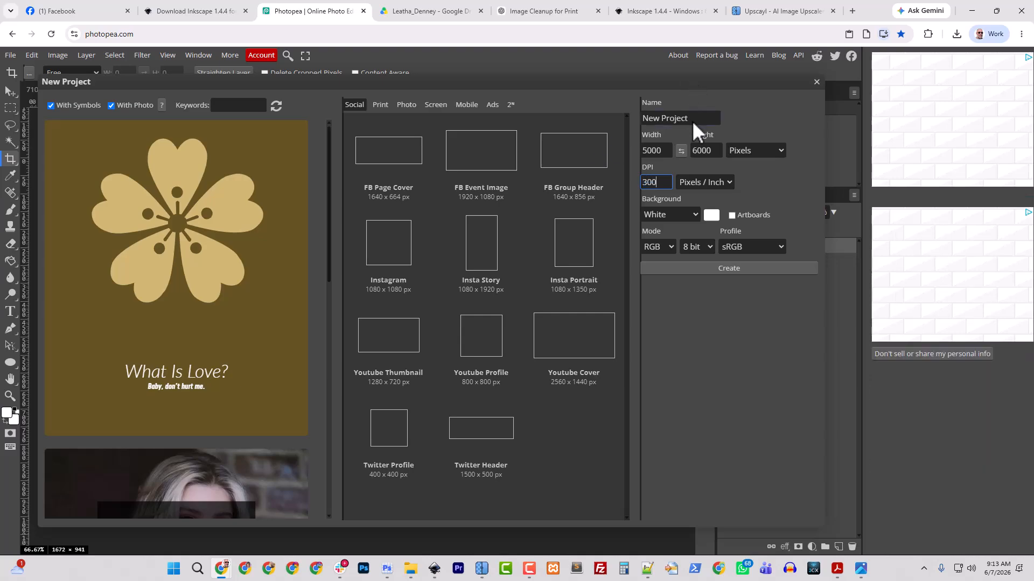
- Name the new project Blame_it_Drink_Package, give it a transparent background, and create it
{"action": "left_click_drag", "start_coordinate": [692, 120], "coordinate": [619, 119]}
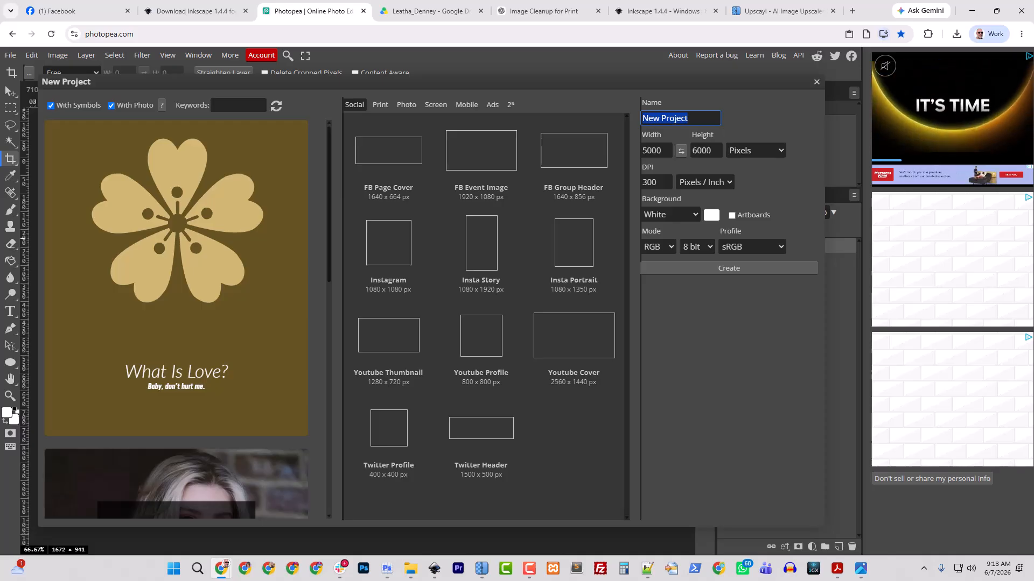
{"action": "type", "text": "Blame"}
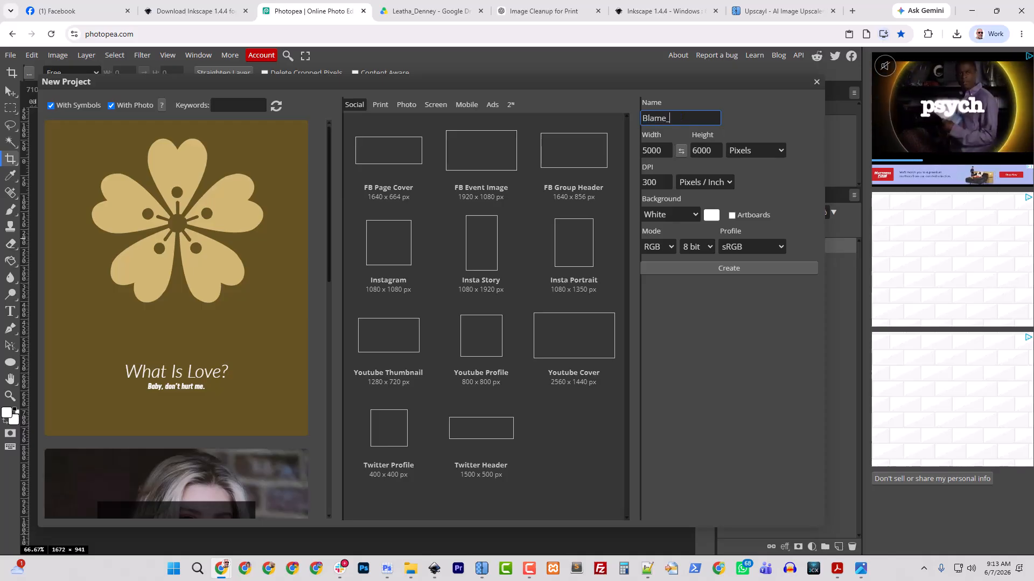
{"action": "type", "text": "_it_Drink"}
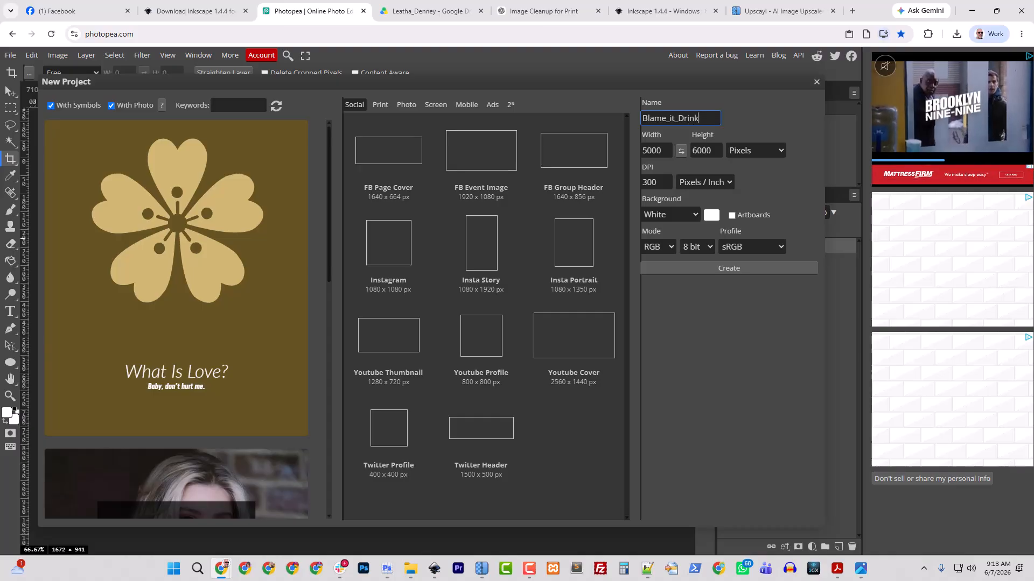
{"action": "type", "text": "_Package"}
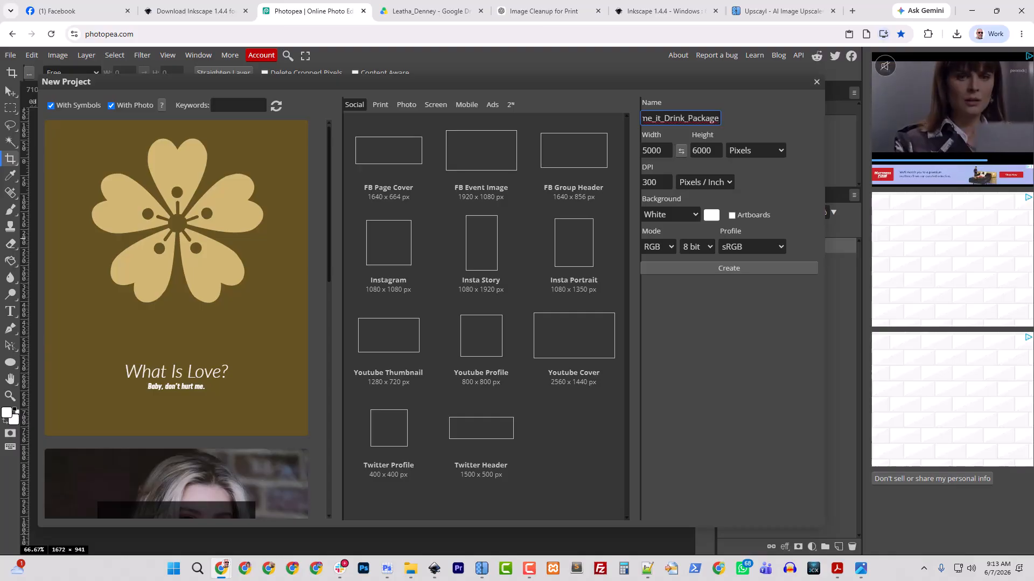
{"action": "left_click", "coordinate": [674, 214]}
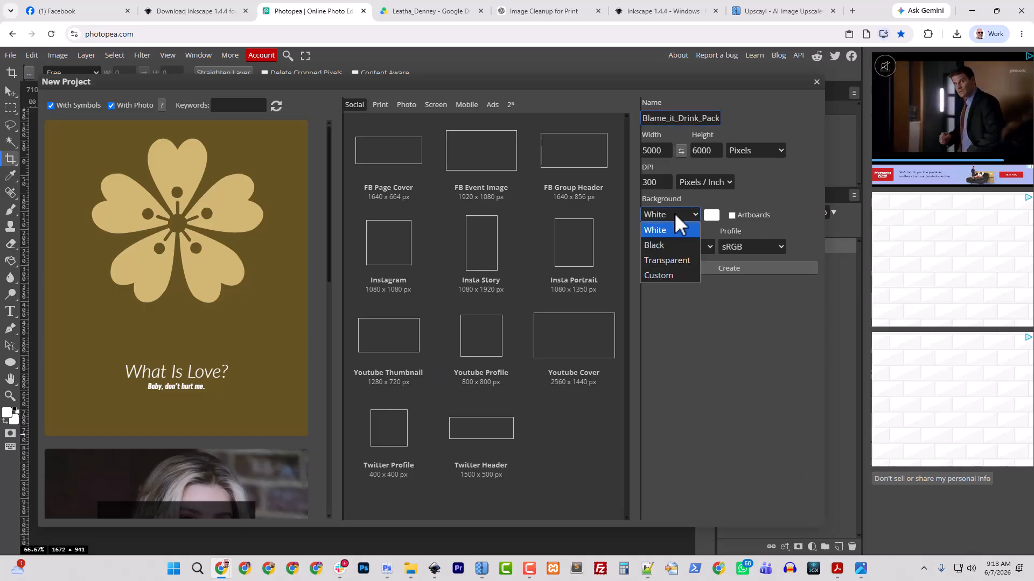
{"action": "left_click", "coordinate": [656, 266]}
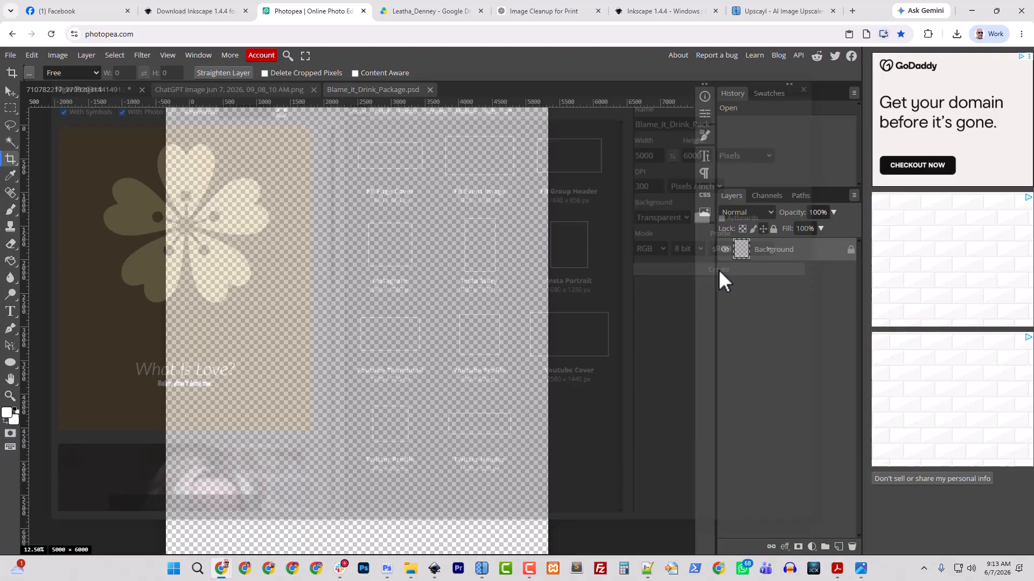
{"action": "left_click", "coordinate": [718, 269]}
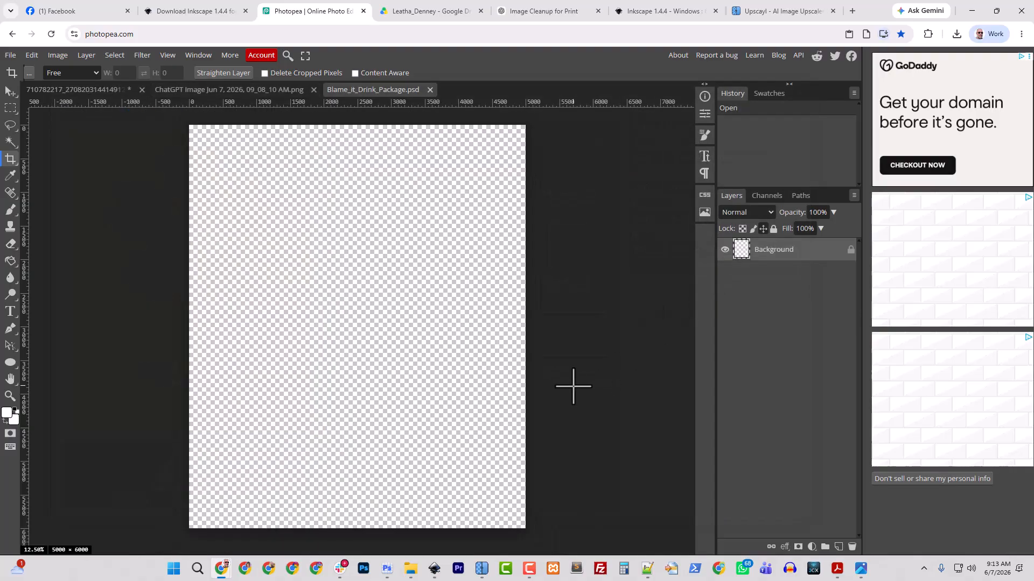
- Place Blame_it.svg from the Downloads folder onto the blank canvas as a new layer
{"action": "left_click", "coordinate": [417, 566]}
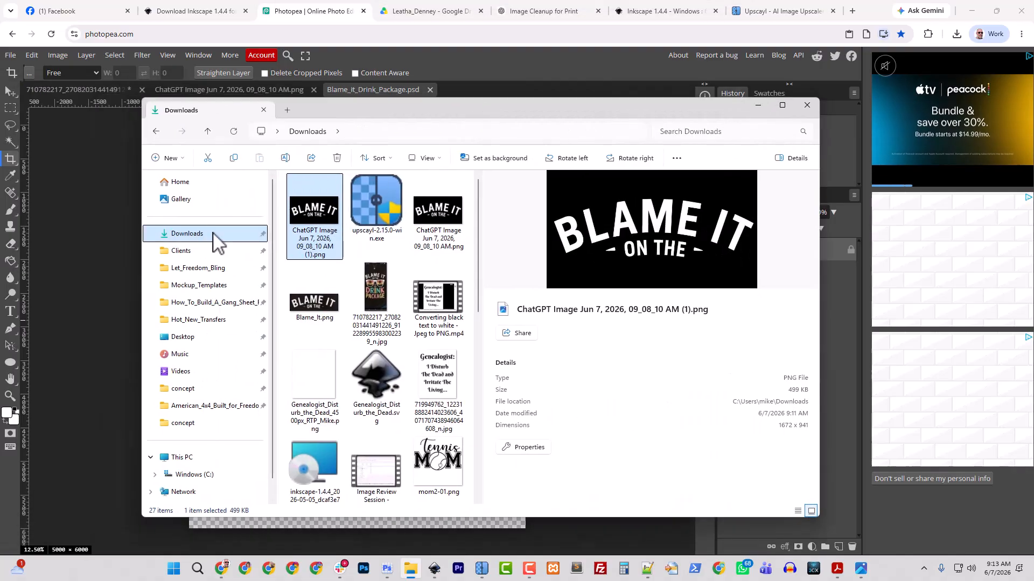
{"action": "left_click", "coordinate": [183, 234]}
{"action": "left_click", "coordinate": [323, 229]}
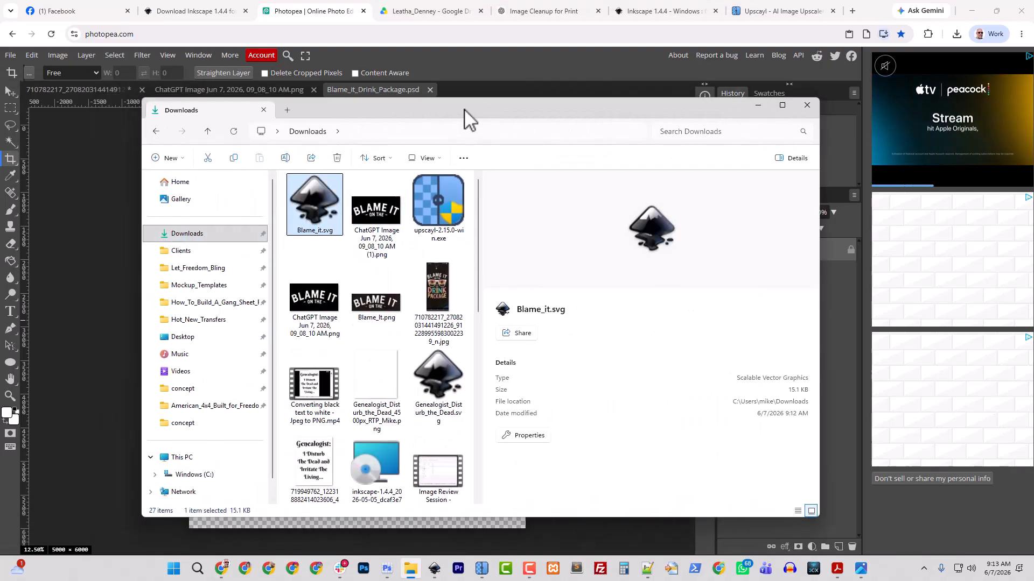
{"action": "left_click_drag", "start_coordinate": [464, 111], "coordinate": [0, 110]}
{"action": "left_click_drag", "start_coordinate": [0, 272], "coordinate": [378, 209]}
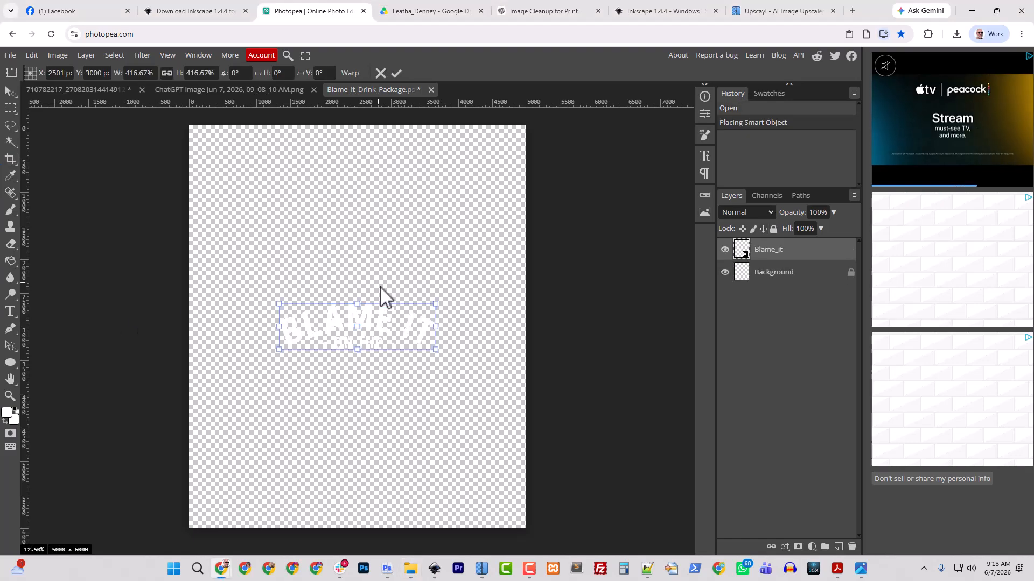
- Scale the placed lettering to about 842% and move it up near the canvas's upper edge, centred horizontally
{"action": "left_click_drag", "start_coordinate": [436, 351], "coordinate": [475, 385]}
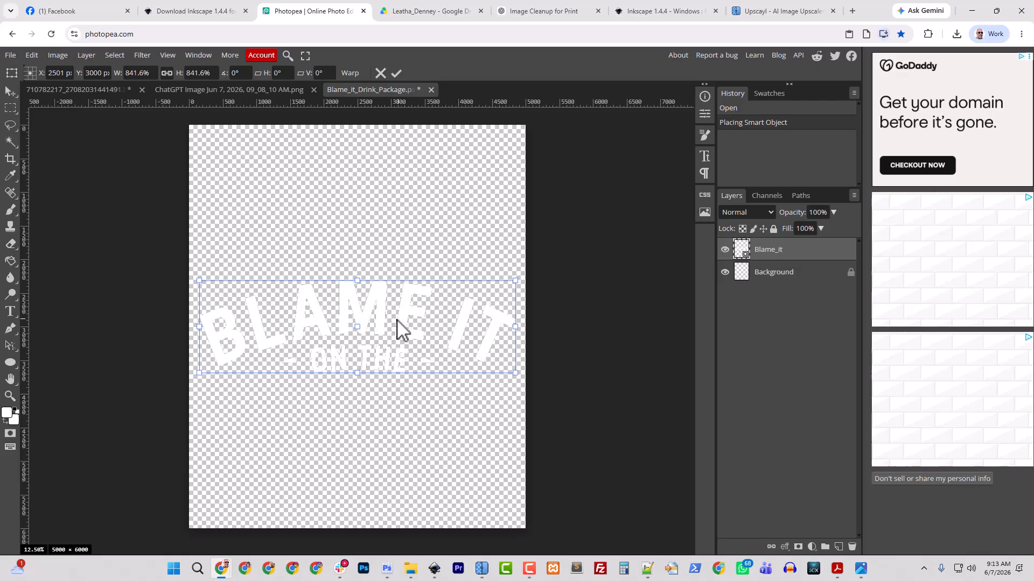
{"action": "left_click_drag", "start_coordinate": [380, 320], "coordinate": [379, 172]}
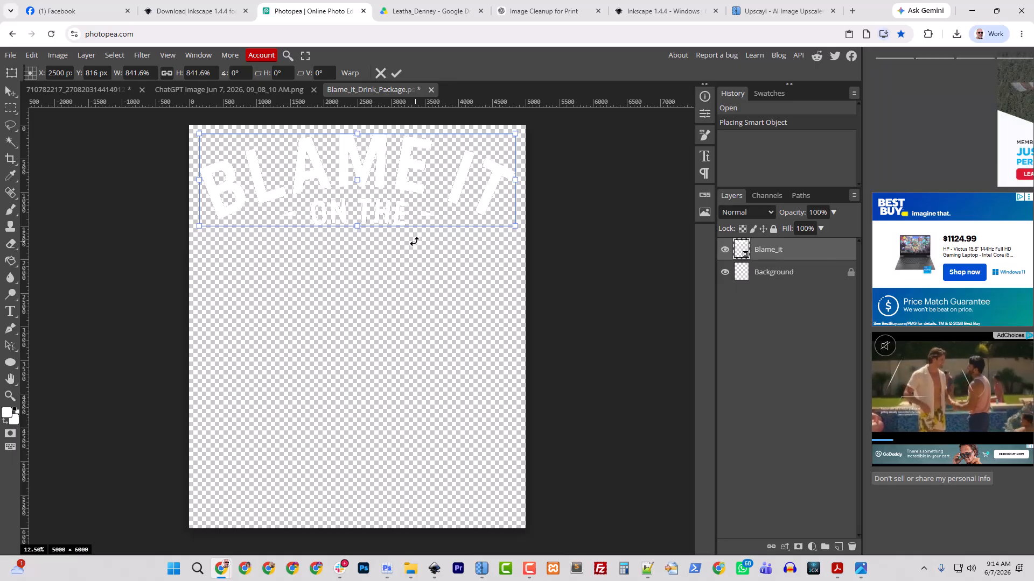
{"action": "key", "text": "Return"}
- Turn the Background layer into a black (000000) Color Fill behind the white lettering
{"action": "key", "text": "c"}
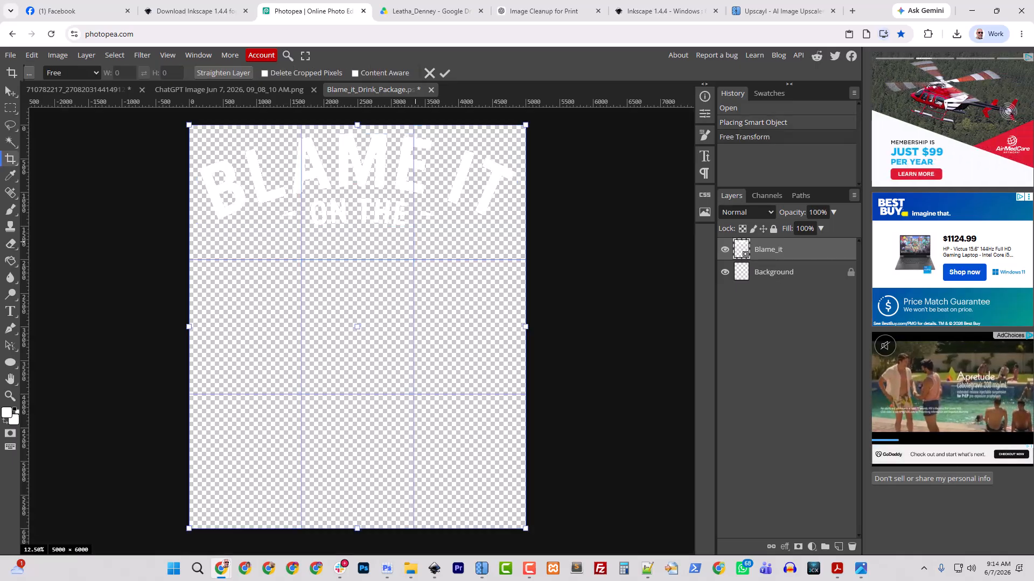
{"action": "key", "text": "ctrl+1"}
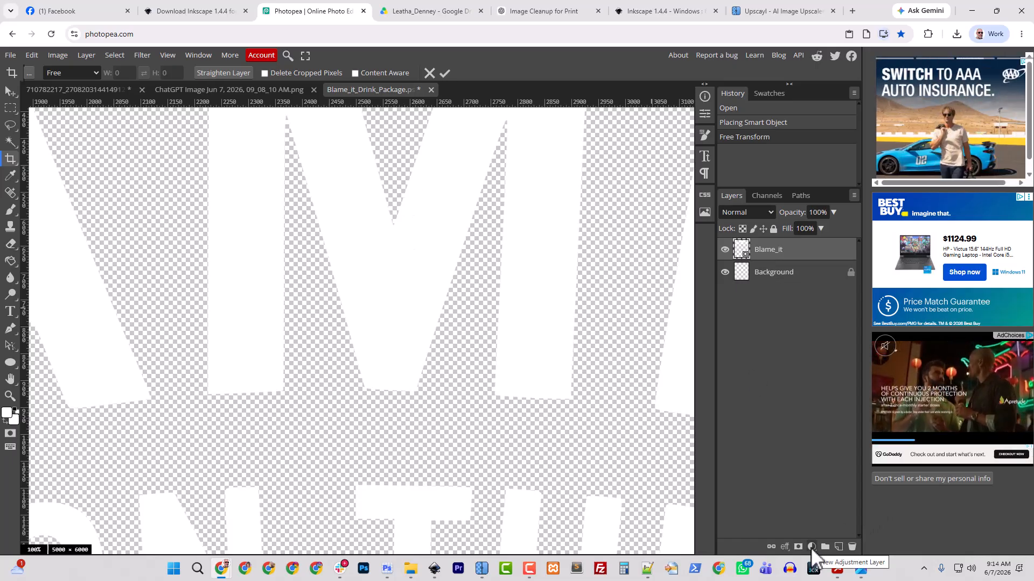
{"action": "left_click", "coordinate": [775, 279]}
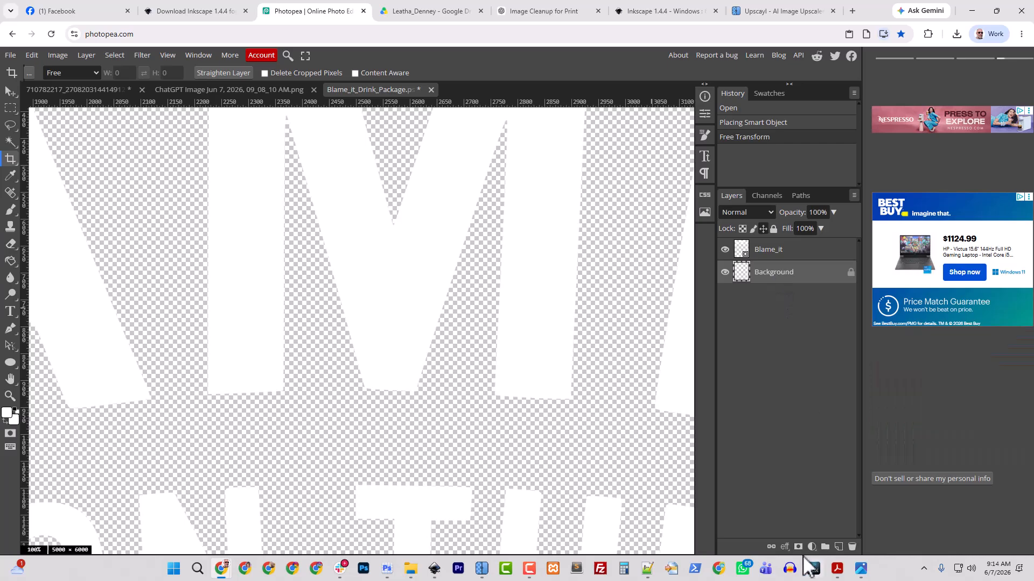
{"action": "left_click", "coordinate": [812, 546]}
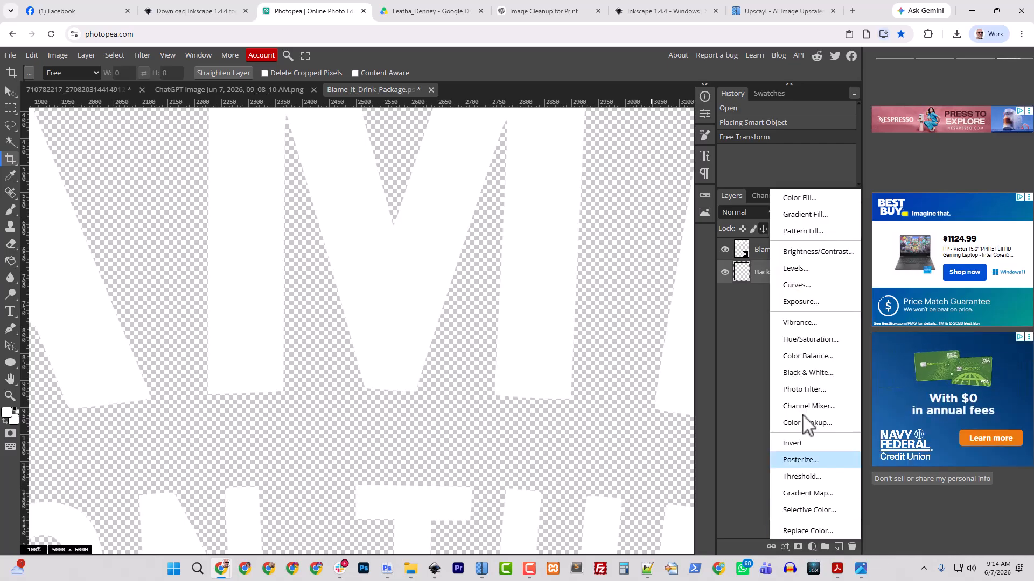
{"action": "left_click", "coordinate": [800, 199]}
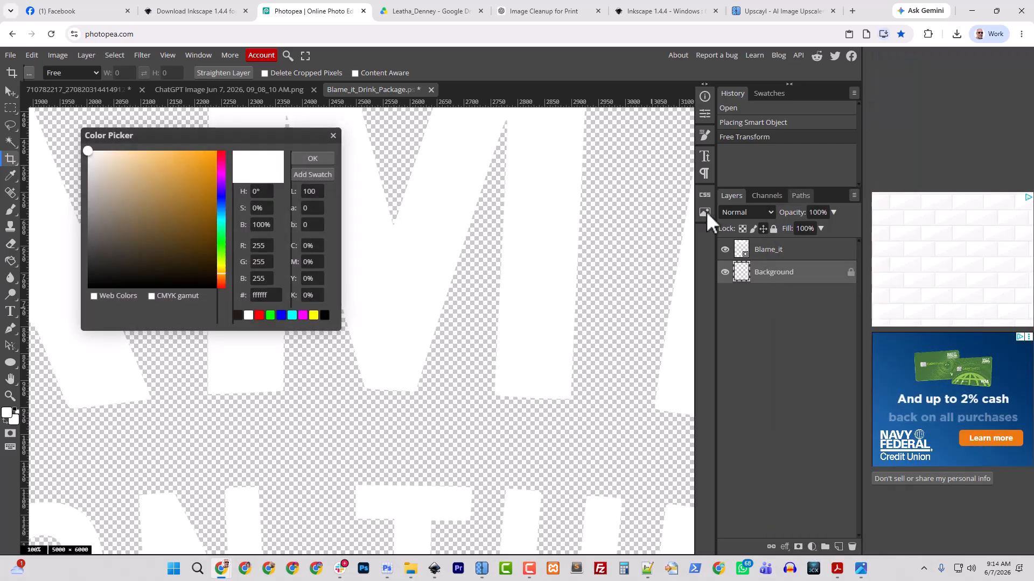
{"action": "left_click_drag", "start_coordinate": [165, 254], "coordinate": [46, 311]}
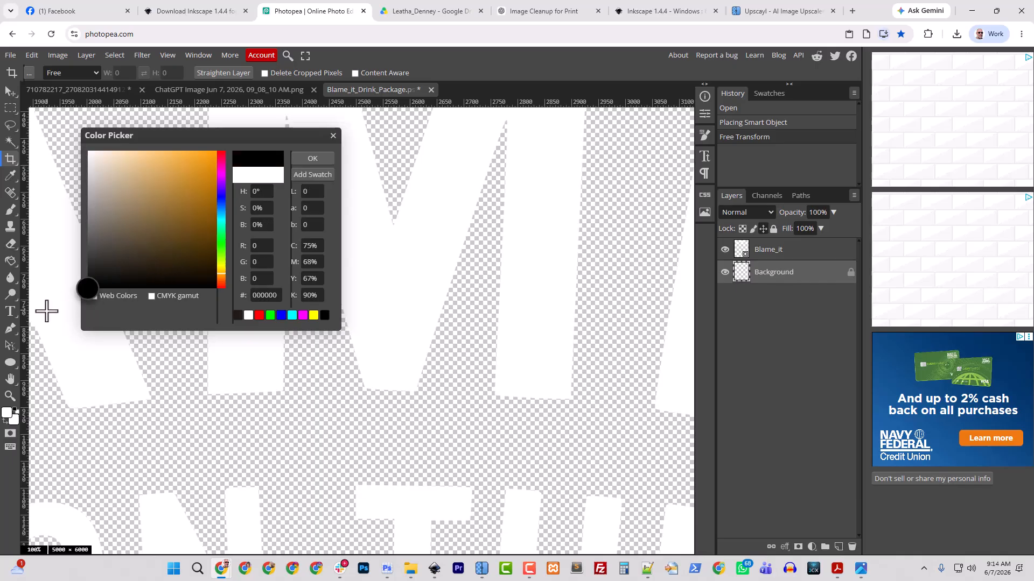
{"action": "left_click", "coordinate": [312, 159]}
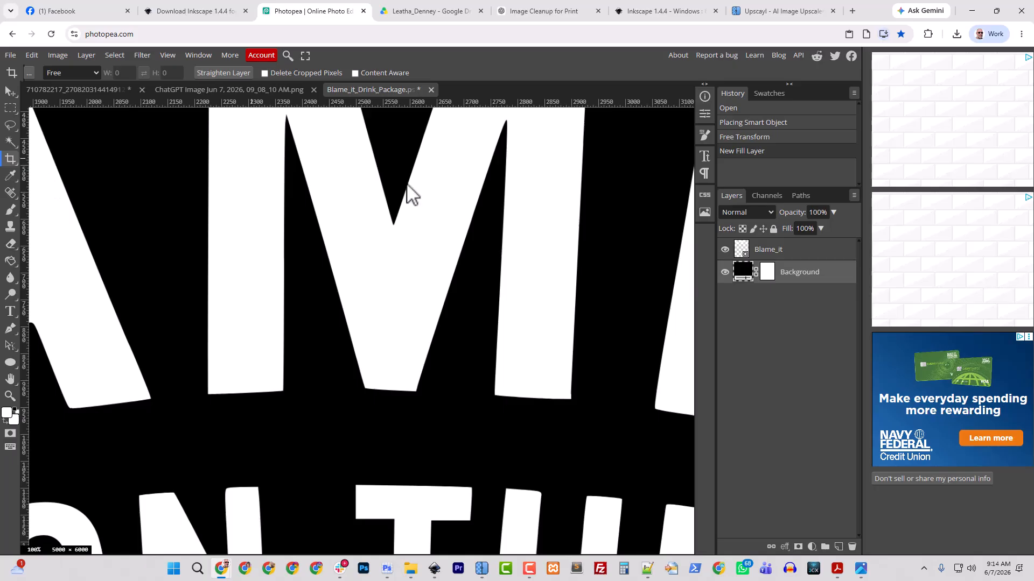
- Select the Blame_it layer and examine the lettering's edges against the black background at several magnifications
{"action": "left_click", "coordinate": [744, 253]}
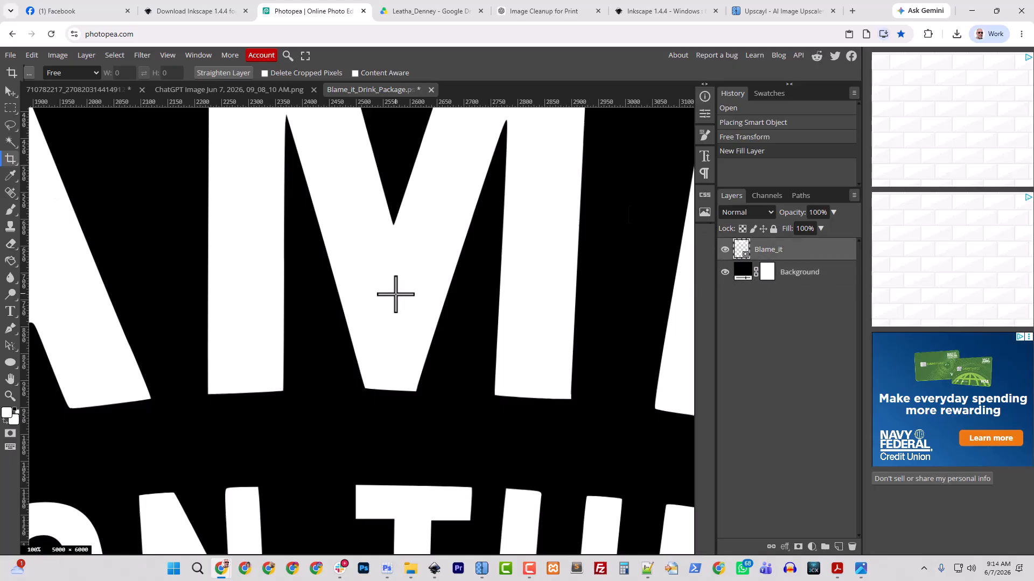
{"action": "scroll", "coordinate": [396, 295], "scroll_direction": "down", "scroll_amount": 5}
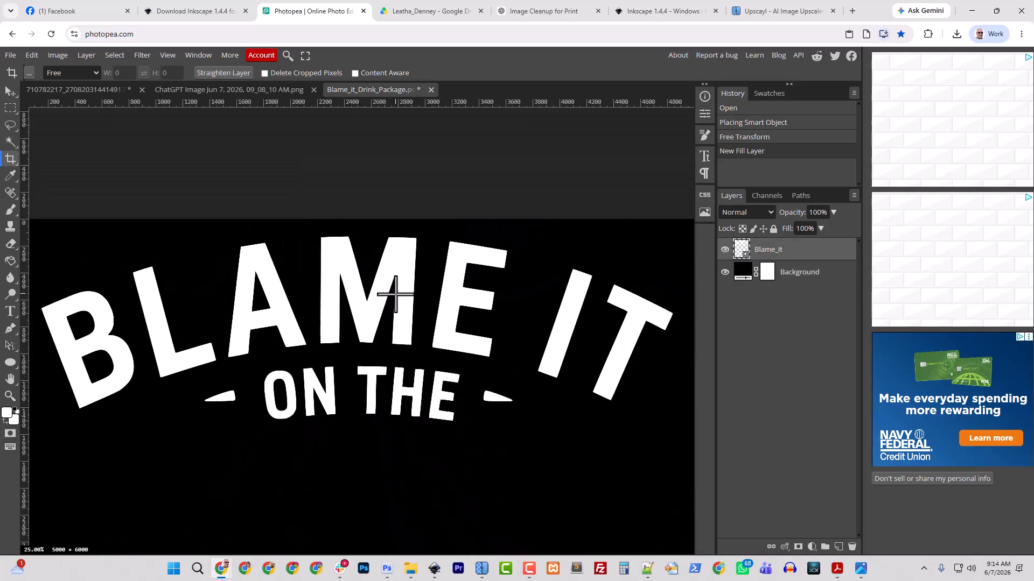
{"action": "scroll", "coordinate": [395, 294], "scroll_direction": "down", "scroll_amount": 1}
{"action": "scroll", "coordinate": [395, 295], "scroll_direction": "up", "scroll_amount": 2}
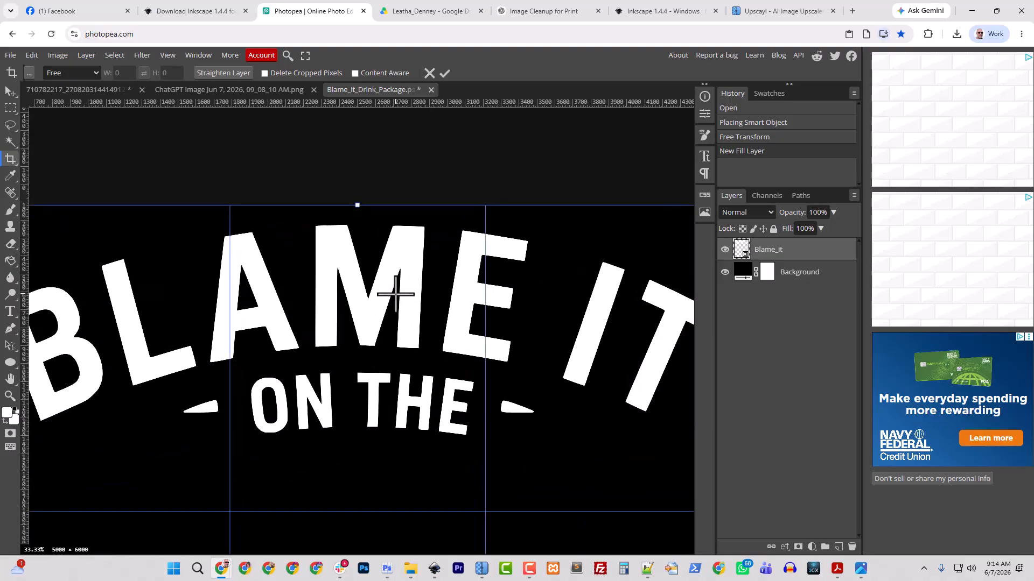
{"action": "scroll", "coordinate": [396, 295], "scroll_direction": "down", "scroll_amount": 1}
{"action": "scroll", "coordinate": [396, 294], "scroll_direction": "up", "scroll_amount": 3}
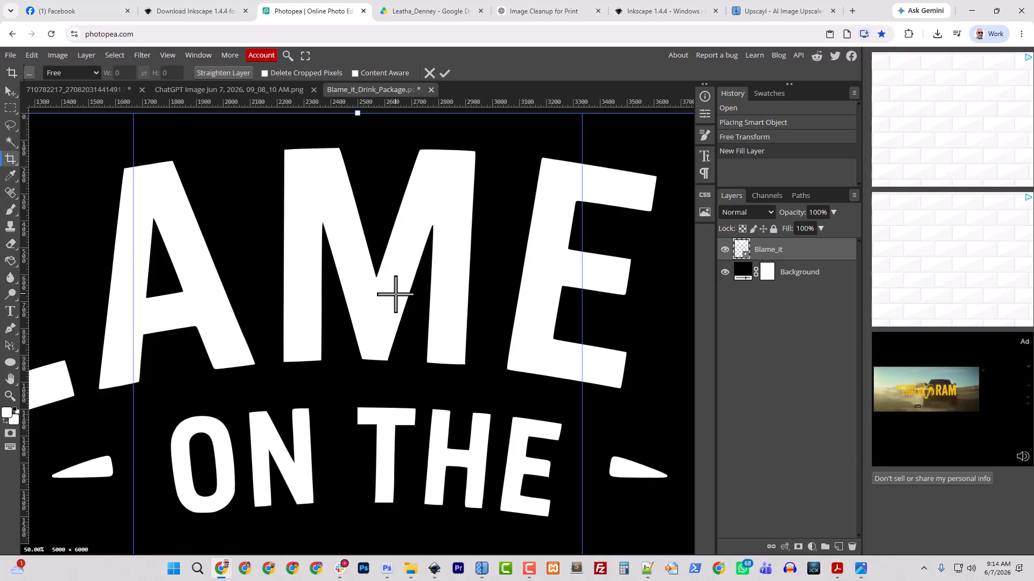
{"action": "scroll", "coordinate": [395, 294], "scroll_direction": "down", "scroll_amount": 2}
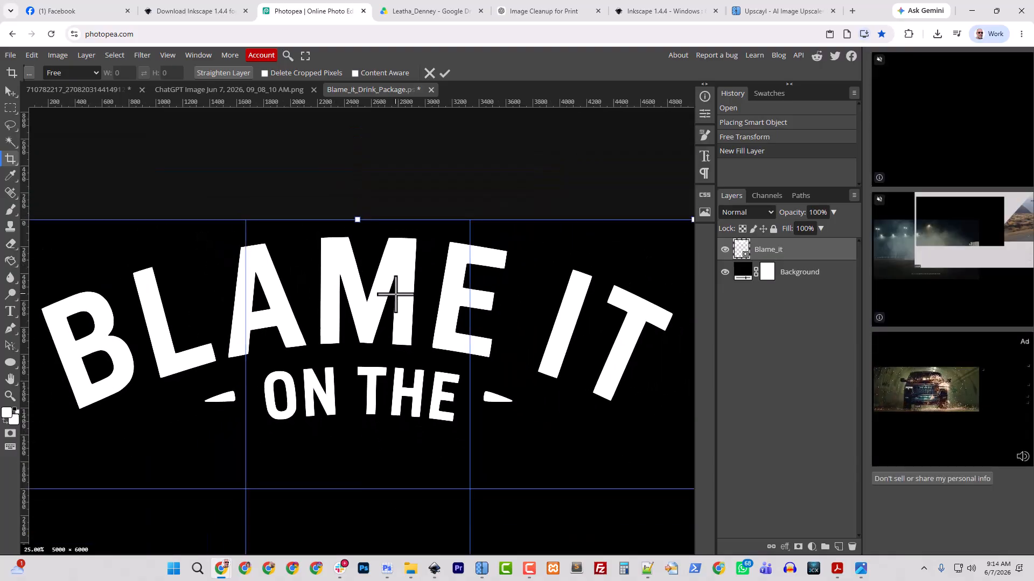
{"action": "scroll", "coordinate": [396, 295], "scroll_direction": "down", "scroll_amount": 1}
{"action": "scroll", "coordinate": [394, 301], "scroll_direction": "down", "scroll_amount": 3}
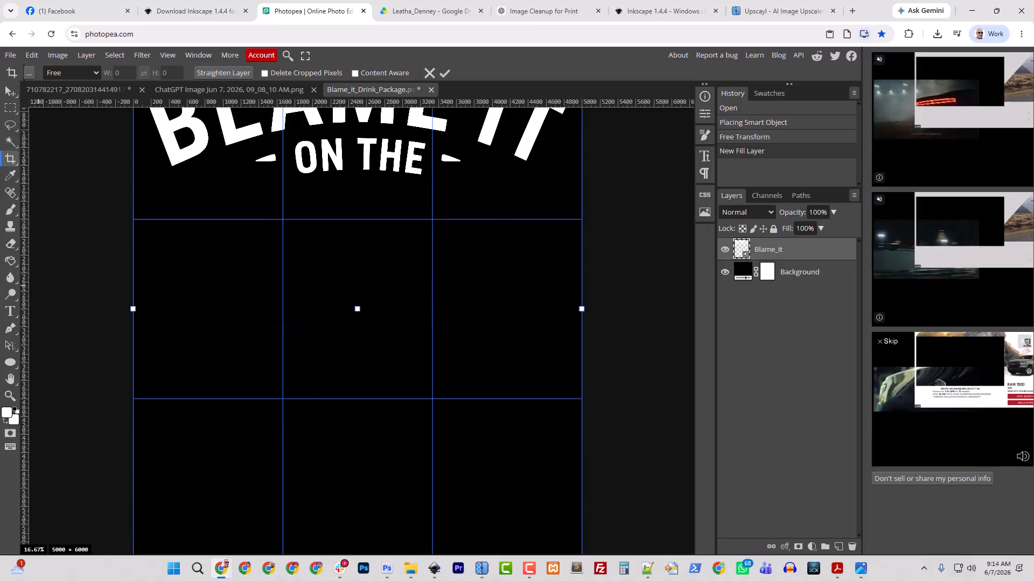
- Close the ChatGPT image document and save the project in the Downloads folder as Blame_it_Drink_Package.psd
{"action": "left_click", "coordinate": [313, 90]}
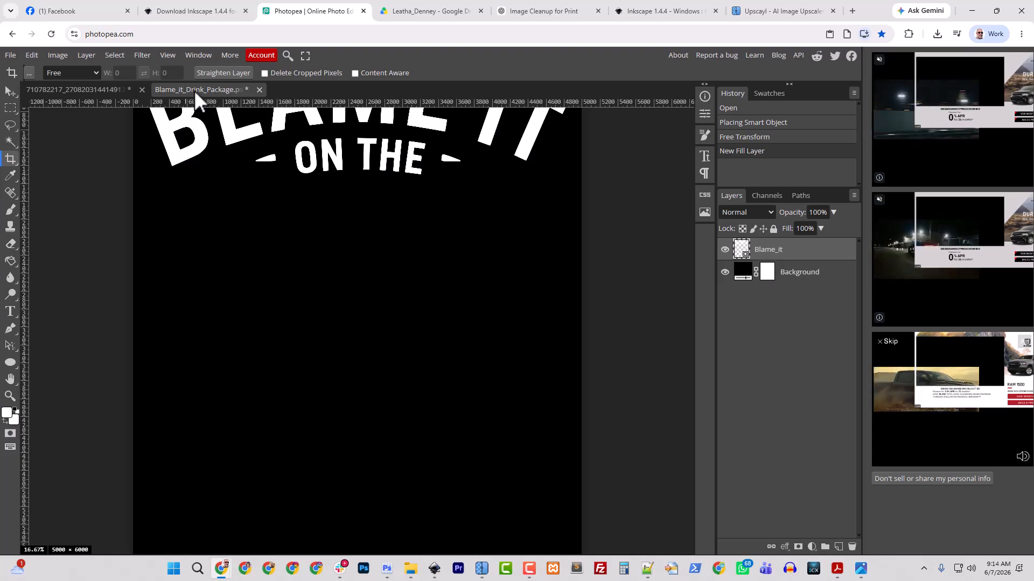
{"action": "left_click", "coordinate": [10, 55]}
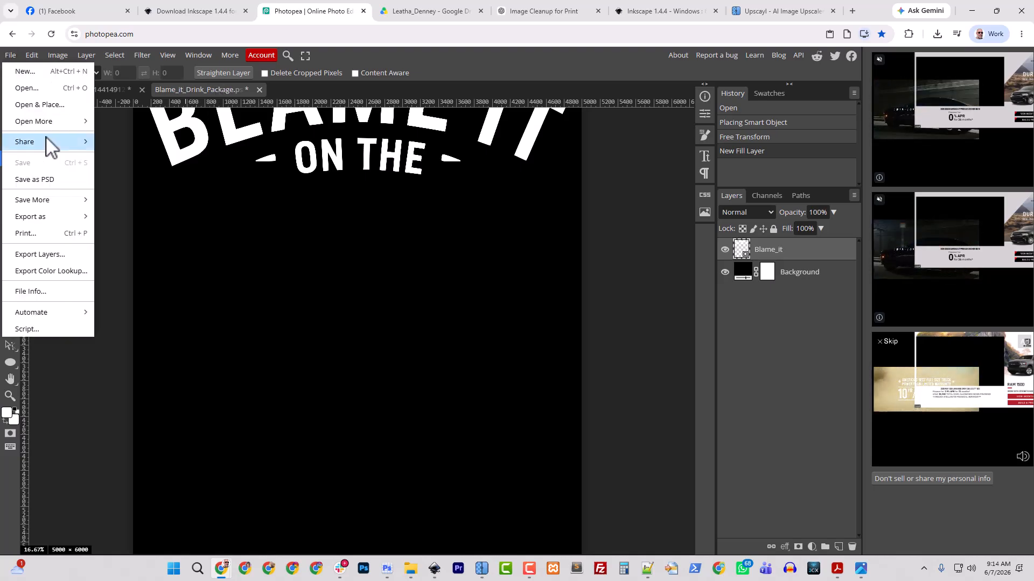
{"action": "left_click", "coordinate": [44, 199]}
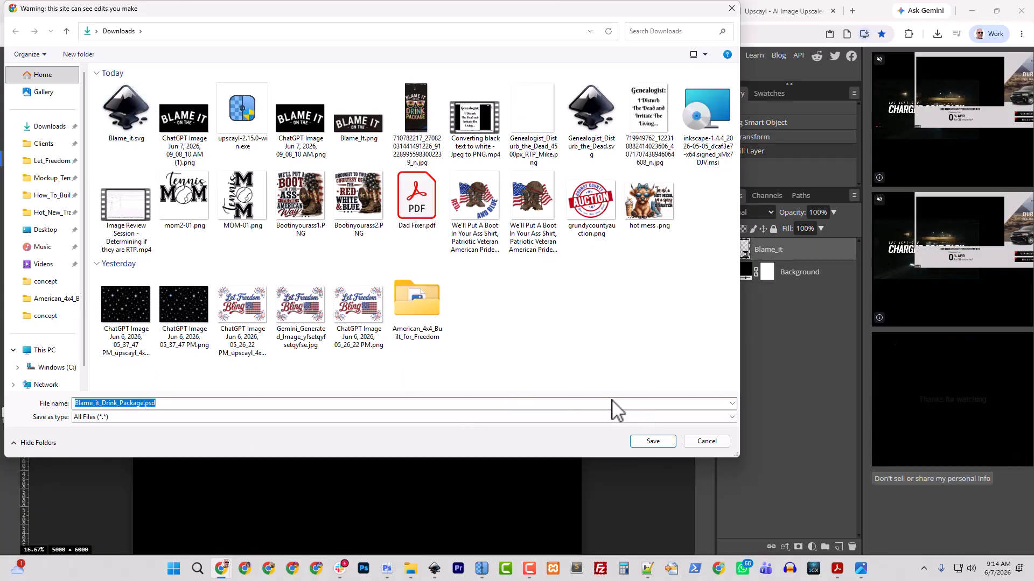
{"action": "left_click", "coordinate": [657, 441]}
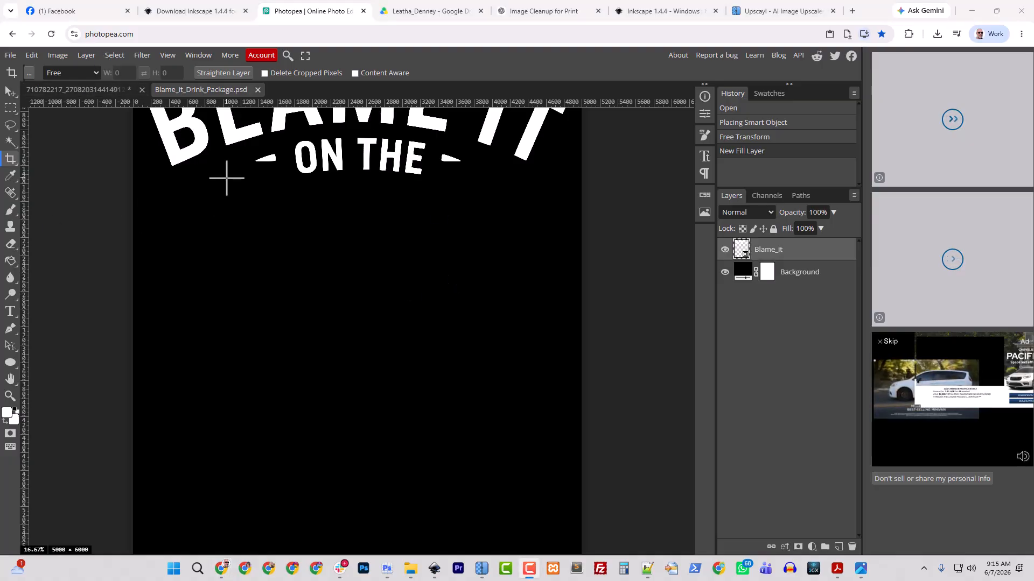
- In the original shirt image, paint out the selected BLAME IT ON THE lettering with a 600 px brush in the shirt's dark background colour, then deselect
{"action": "left_click", "coordinate": [89, 89]}
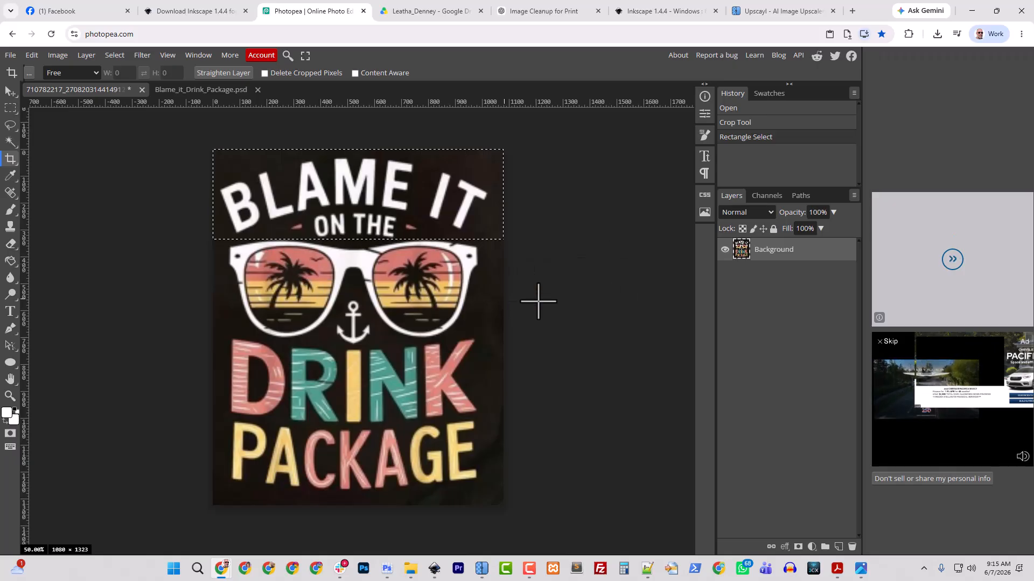
{"action": "left_click", "coordinate": [11, 208]}
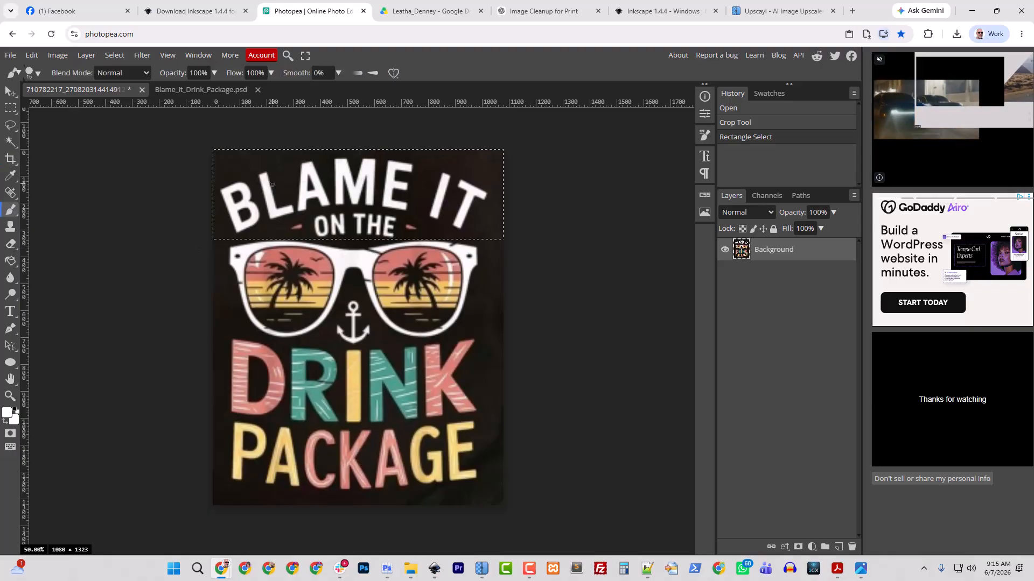
{"action": "key", "text": "bracketright"}
{"action": "key", "text": "bracketright"}
{"action": "key", "text": "bracketright"}
{"action": "key", "text": "bracketright"}
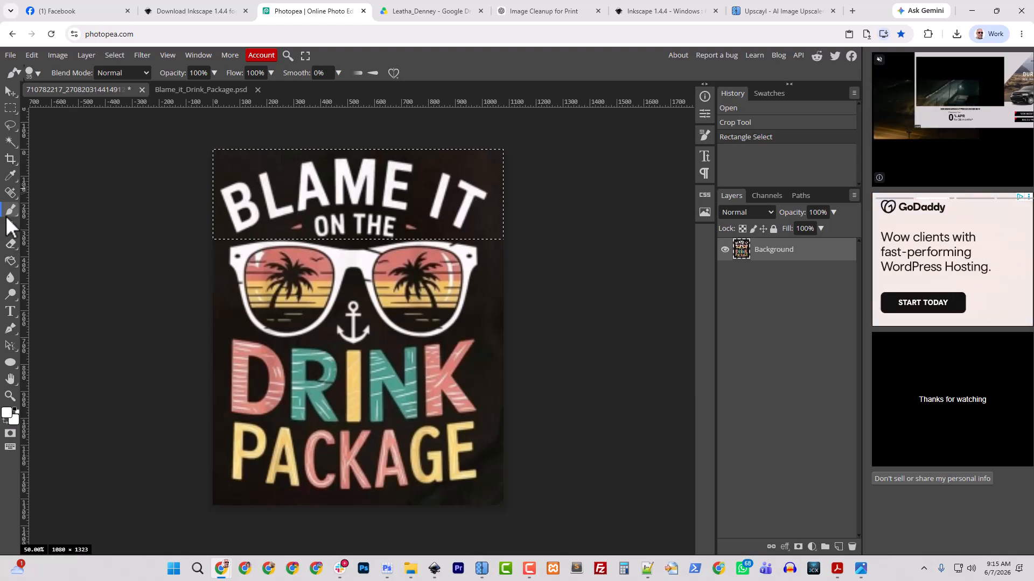
{"action": "key", "text": "bracketright"}
{"action": "key", "text": "bracketright"}
{"action": "key", "text": "bracketright"}
{"action": "key", "text": "bracketright"}
{"action": "key", "text": "bracketright"}
{"action": "key", "text": "bracketright"}
{"action": "key", "text": "bracketright"}
{"action": "key", "text": "bracketright"}
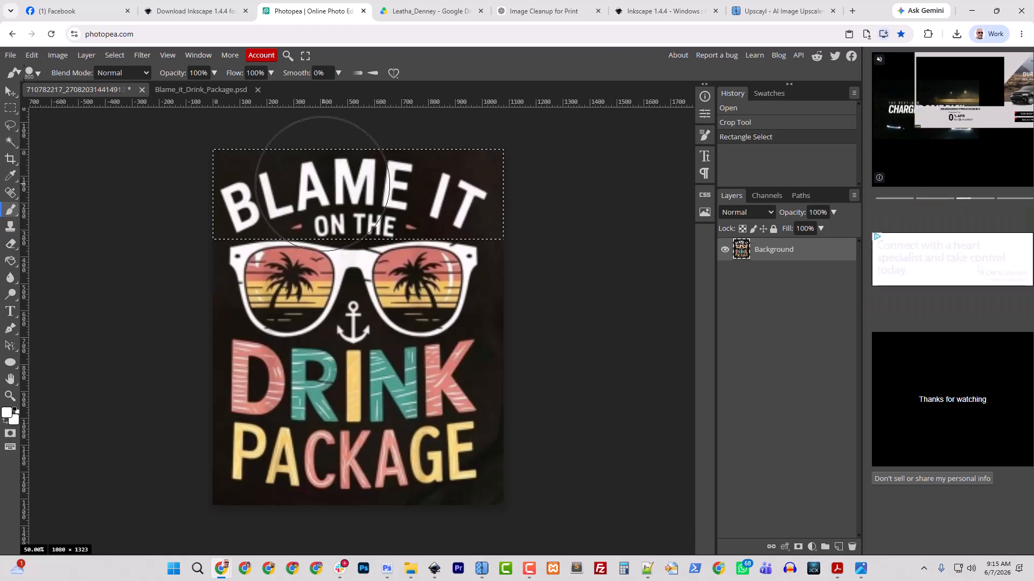
{"action": "key", "text": "bracketleft"}
{"action": "key", "text": "bracketleft"}
{"action": "key", "text": "bracketleft"}
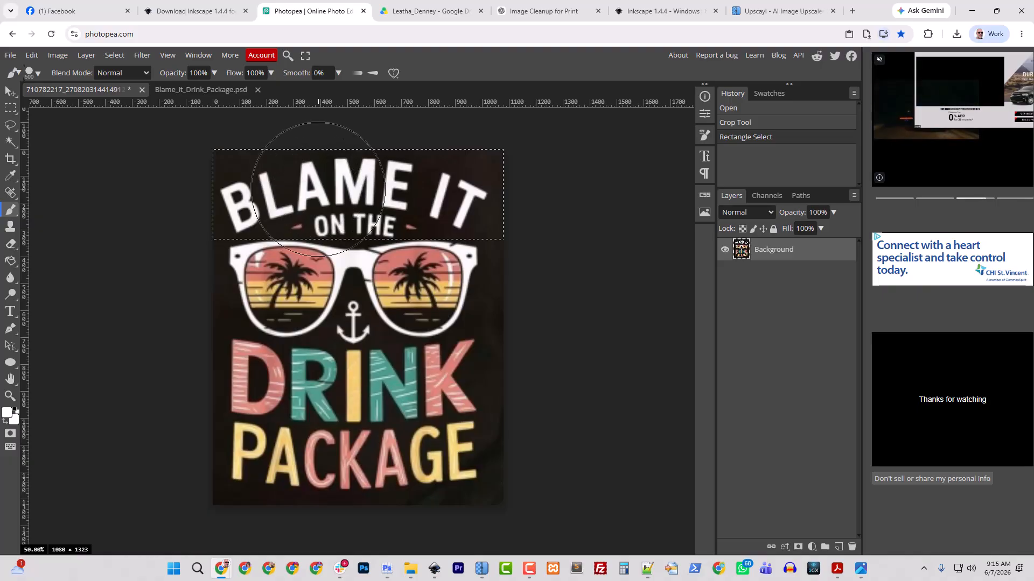
{"action": "key", "text": "bracketleft"}
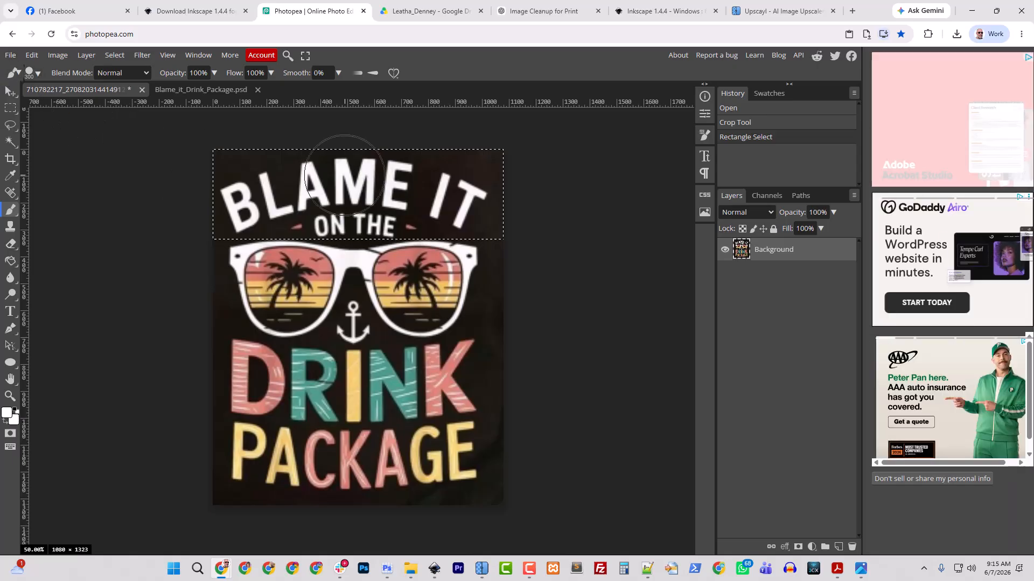
{"action": "key", "text": "bracketright"}
{"action": "key", "text": "bracketright"}
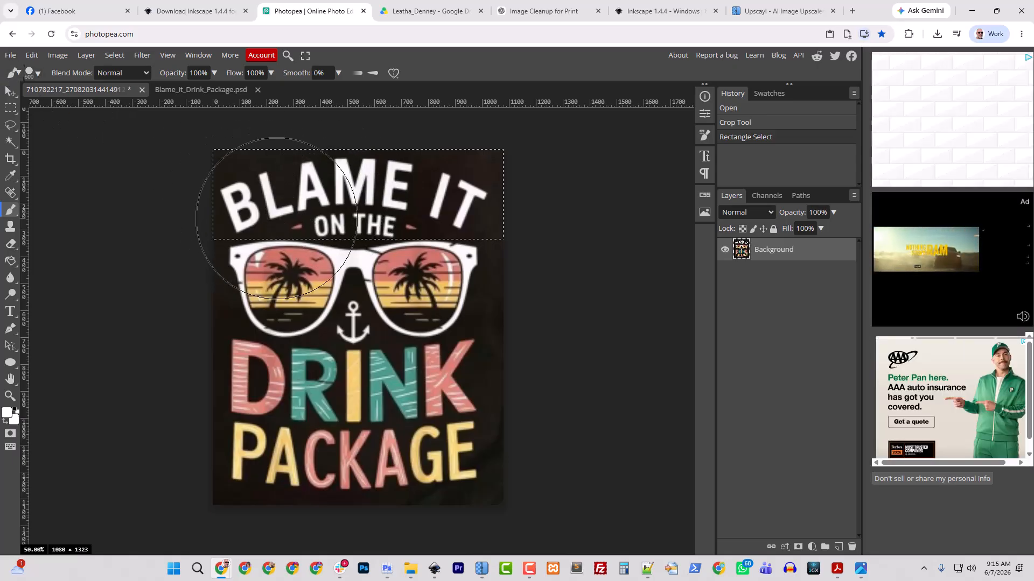
{"action": "key", "text": "bracketright"}
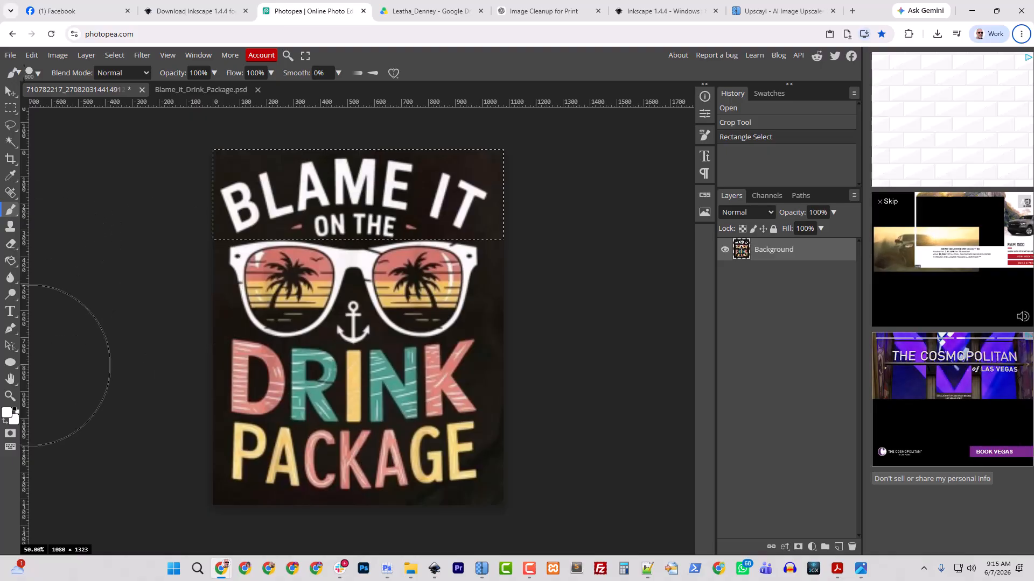
{"action": "left_click", "coordinate": [7, 413]}
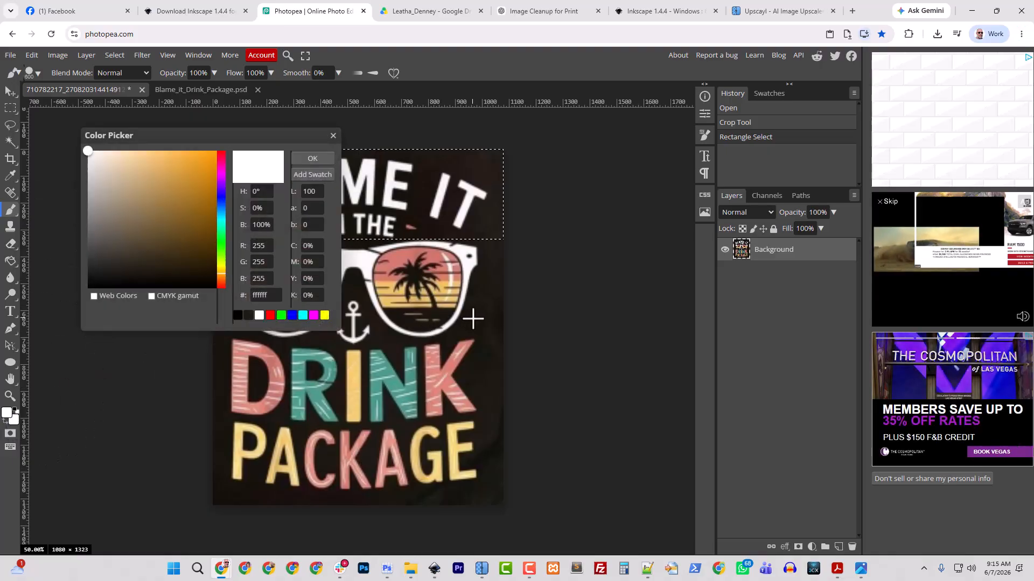
{"action": "left_click", "coordinate": [322, 159]}
{"action": "mouse_move", "coordinate": [254, 180]}
{"action": "left_mouse_down"}
{"action": "mouse_move", "coordinate": [231, 173]}
{"action": "mouse_move", "coordinate": [462, 173]}
{"action": "mouse_move", "coordinate": [563, 188]}
{"action": "left_mouse_up"}
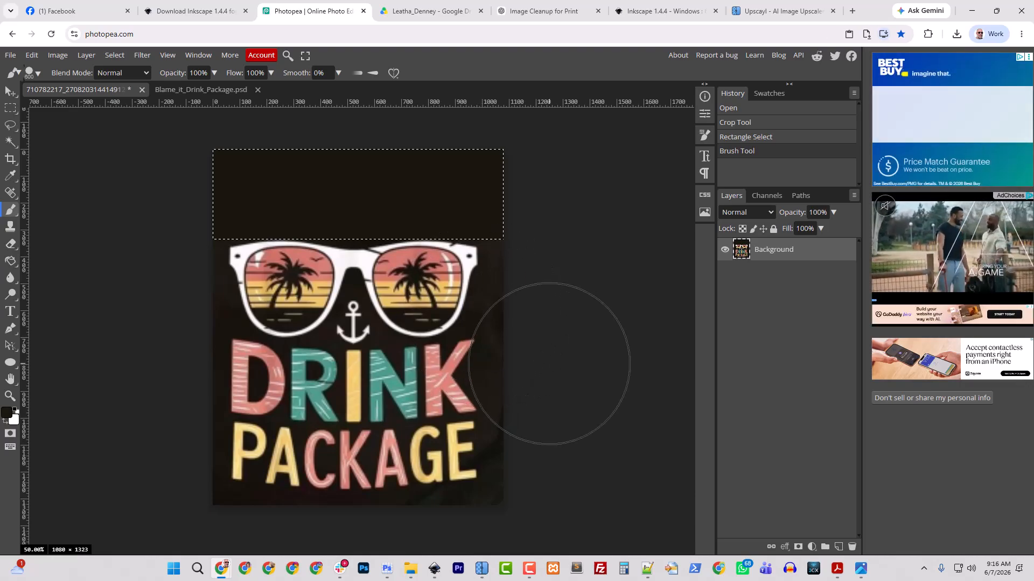
{"action": "key", "text": "ctrl+d"}
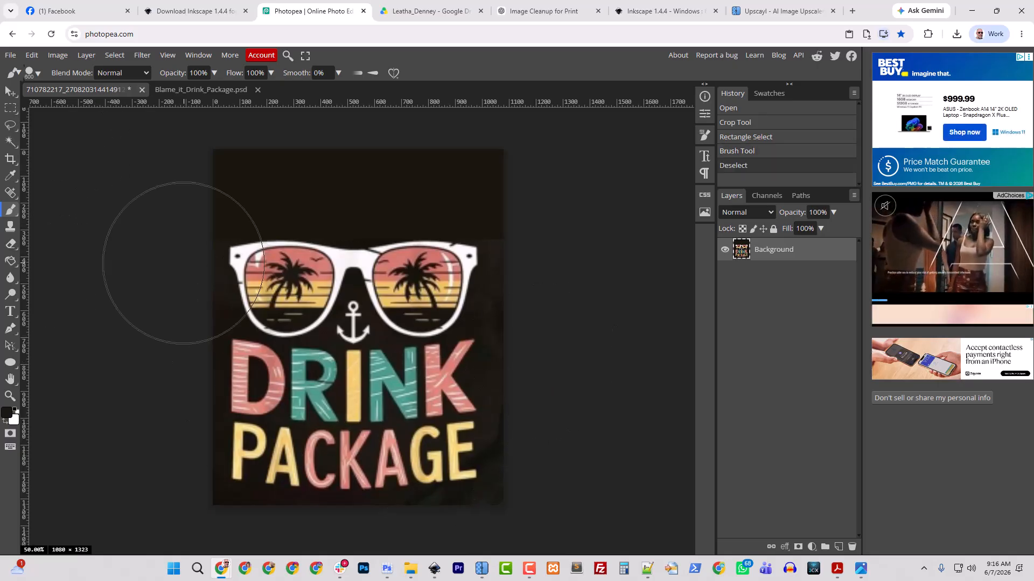
- With a smaller brush, paint out the anchor and the upper part of the DRINK lettering beneath the sunglasses
{"action": "key", "text": "bracketleft"}
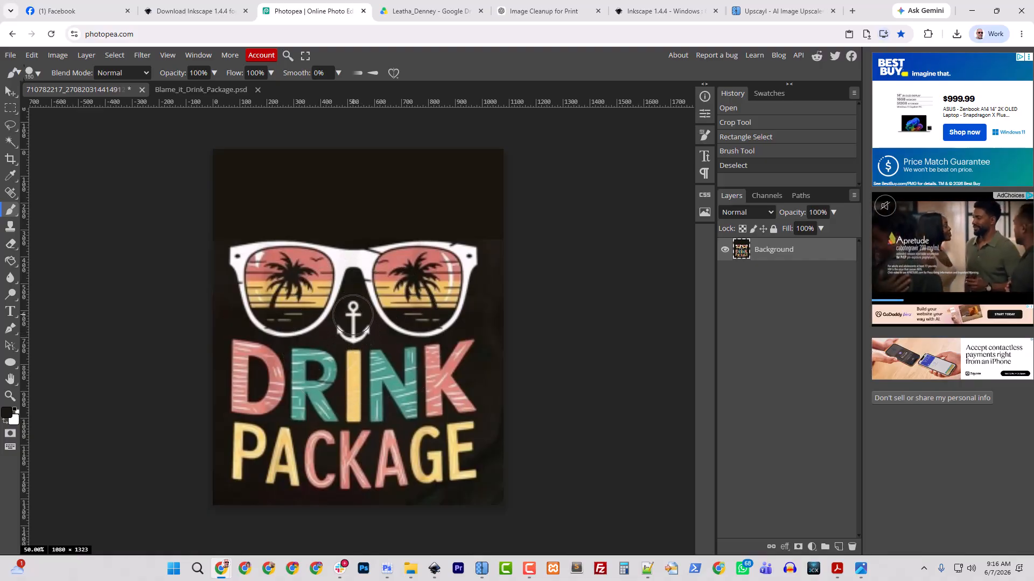
{"action": "left_click_drag", "start_coordinate": [352, 314], "coordinate": [351, 327]}
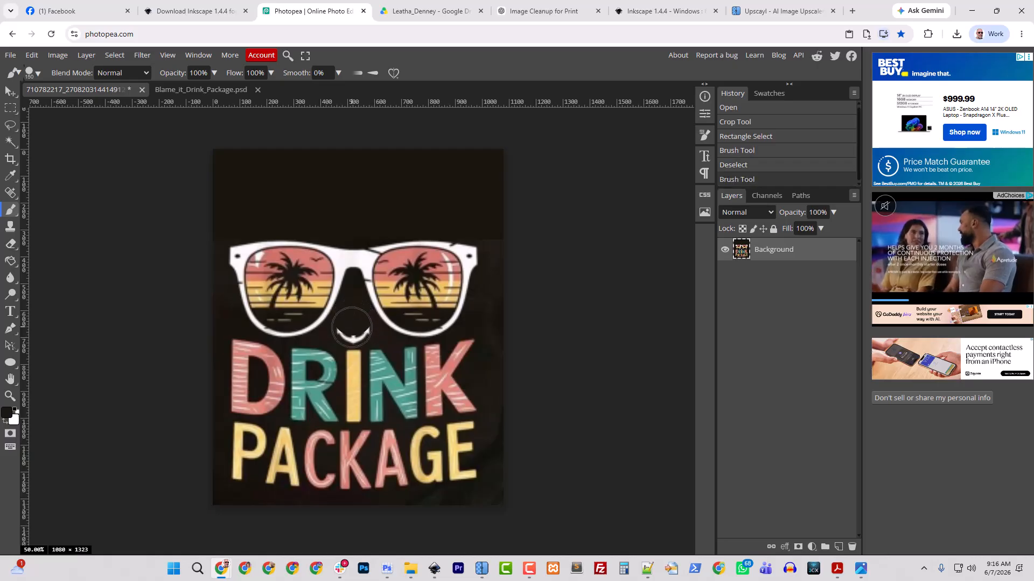
{"action": "left_click", "coordinate": [352, 325]}
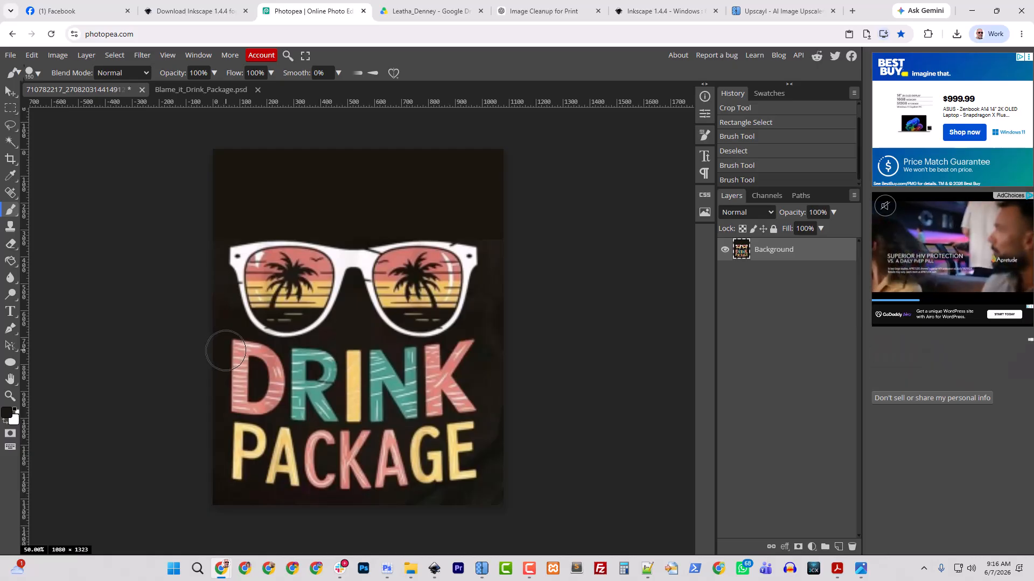
{"action": "mouse_move", "coordinate": [224, 351]}
{"action": "left_mouse_down"}
{"action": "mouse_move", "coordinate": [352, 366]}
{"action": "mouse_move", "coordinate": [472, 355]}
{"action": "left_mouse_up"}
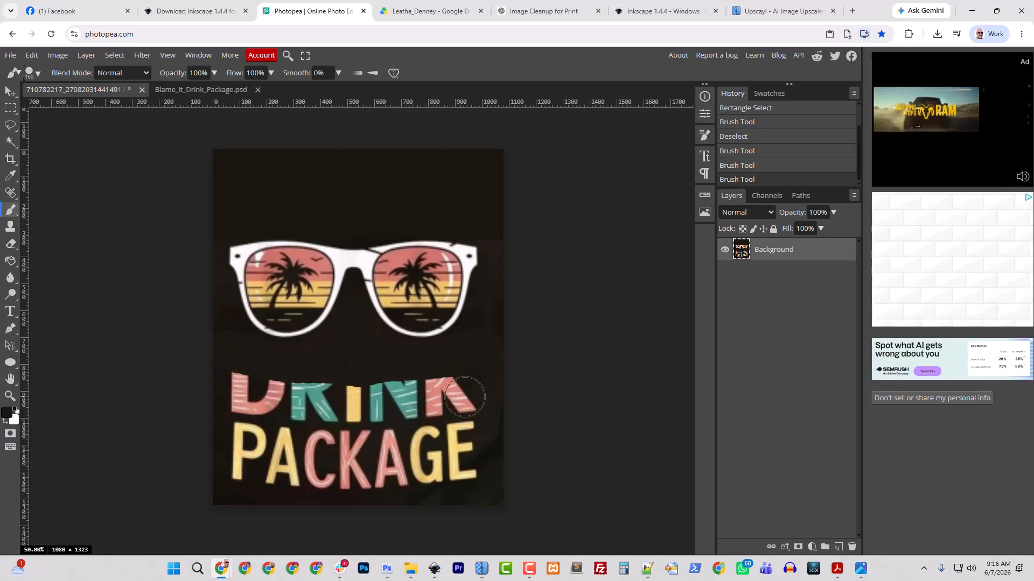
- Make a rectangular selection around the sunglasses and trim its upper edge closer to the frames, reducing the selection's height to 89.29%
{"action": "left_click", "coordinate": [11, 109]}
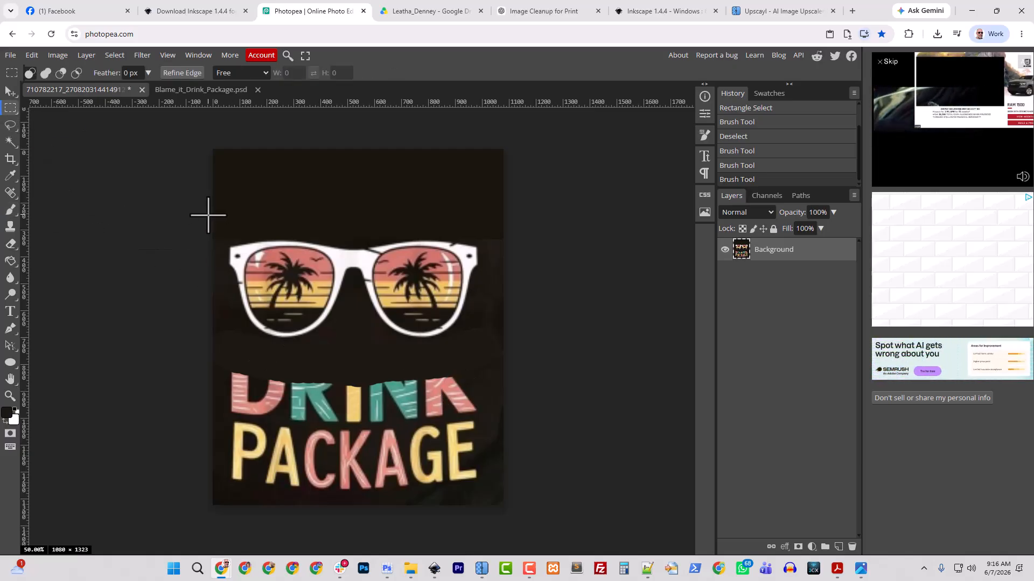
{"action": "left_click_drag", "start_coordinate": [207, 216], "coordinate": [484, 334]}
{"action": "left_click_drag", "start_coordinate": [513, 344], "coordinate": [495, 348]}
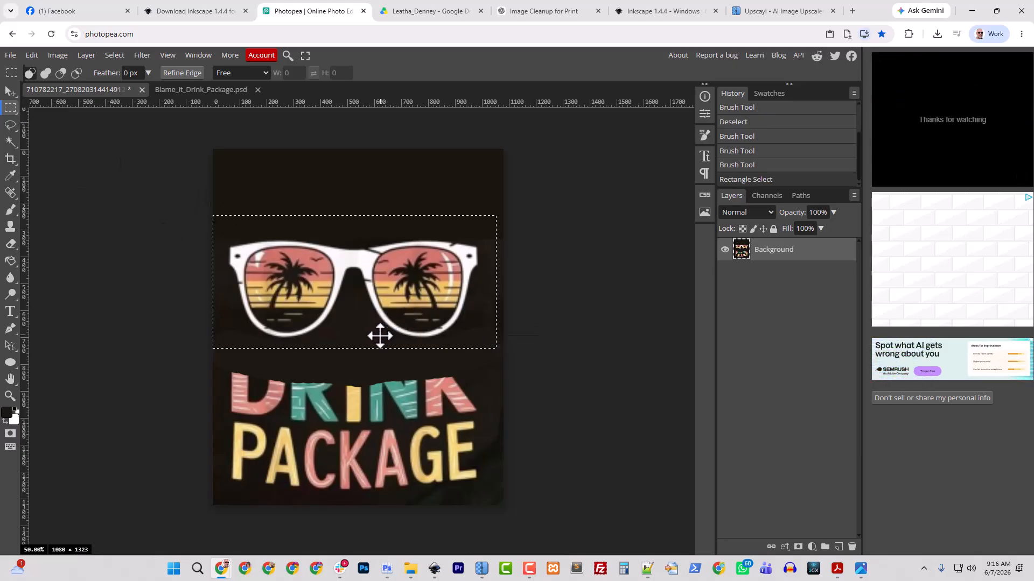
{"action": "left_click", "coordinate": [32, 56]}
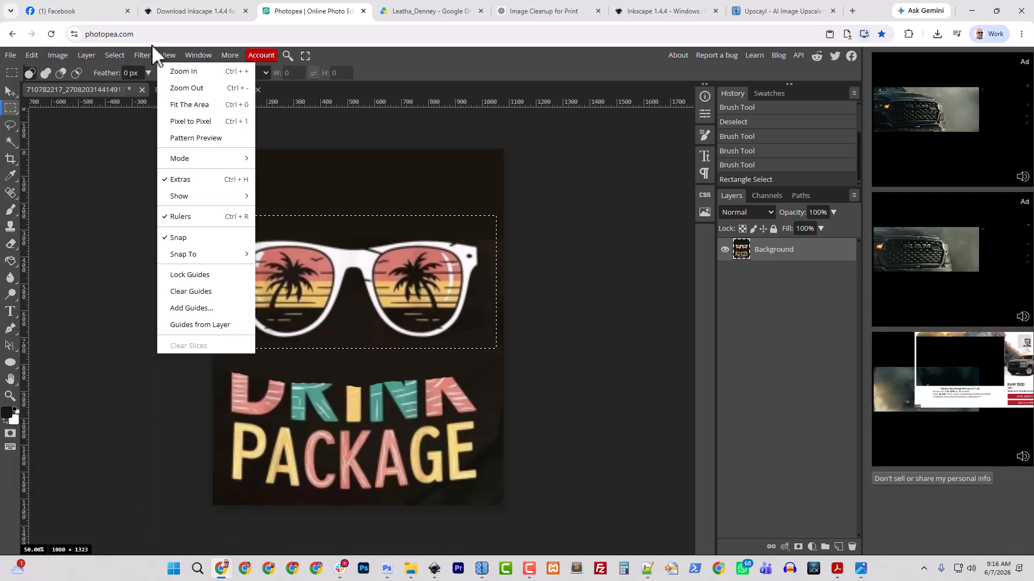
{"action": "left_click", "coordinate": [161, 271]}
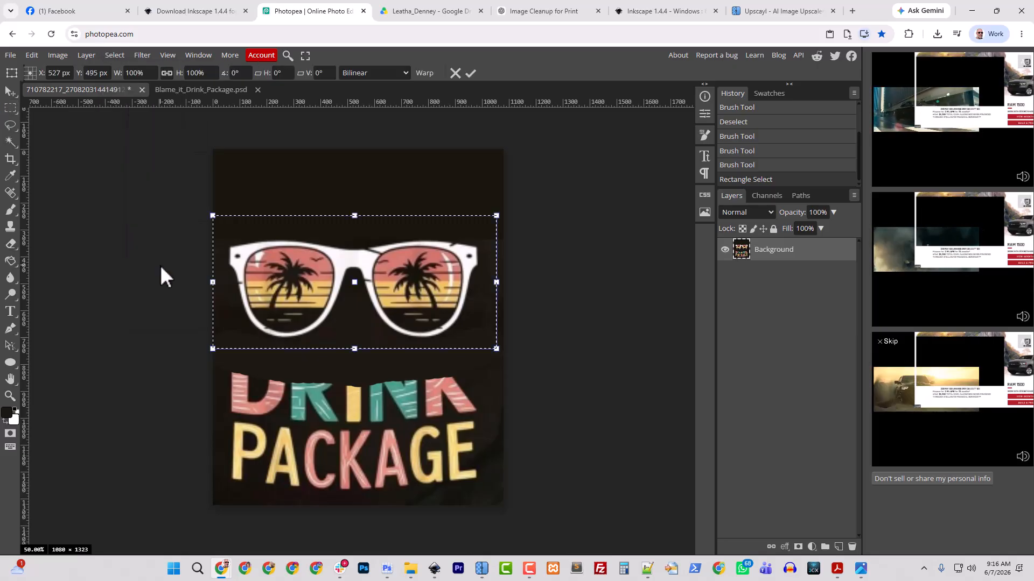
{"action": "left_click_drag", "start_coordinate": [356, 215], "coordinate": [356, 229]}
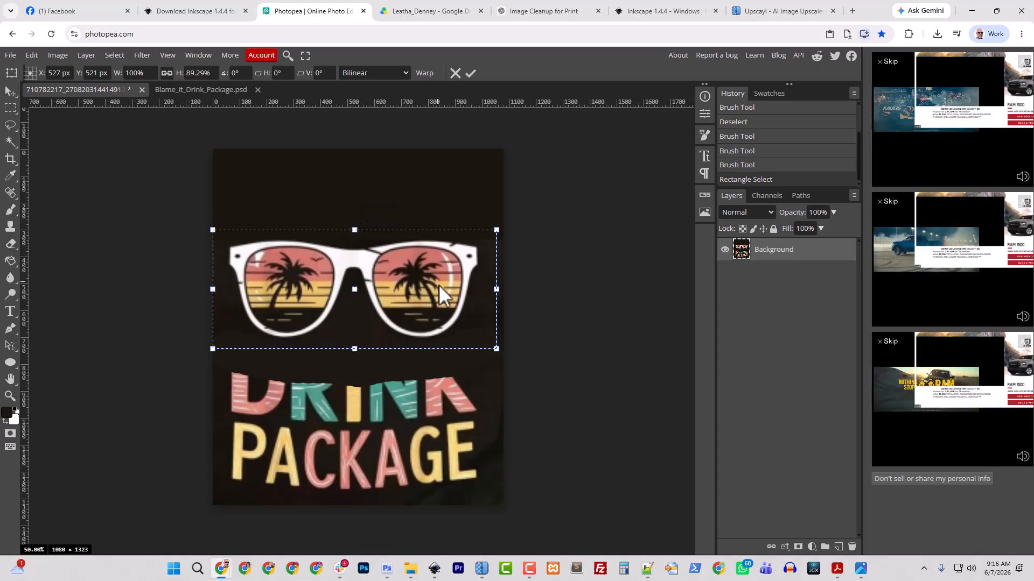
{"action": "key", "text": "Return"}
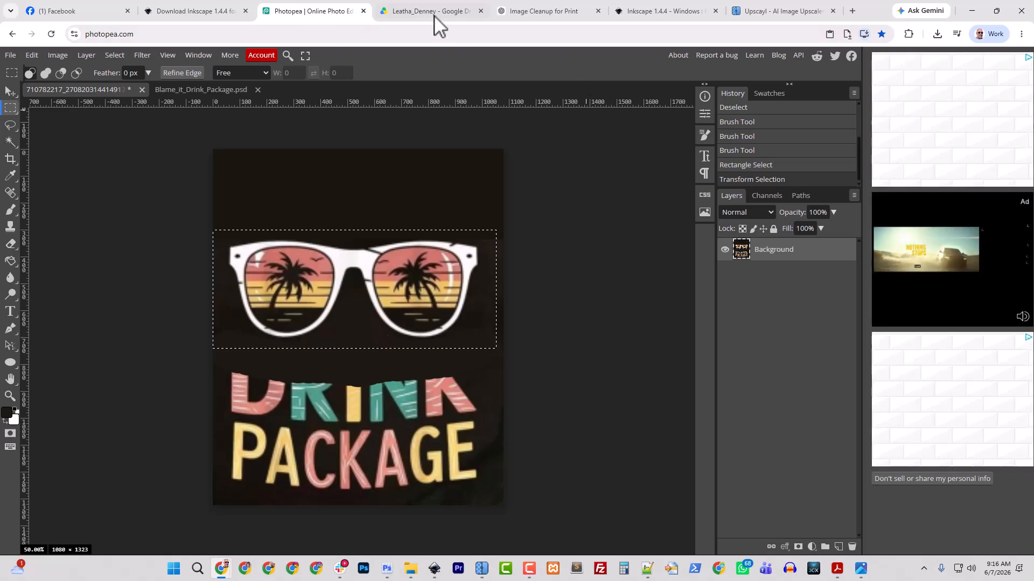
- Switch to ChatGPT, place its browser tab beside Photopea, close all tabs after it, and return to the lettering cleanup chat
{"action": "left_click_drag", "start_coordinate": [536, 11], "coordinate": [429, 12]}
{"action": "right_click", "coordinate": [428, 12]}
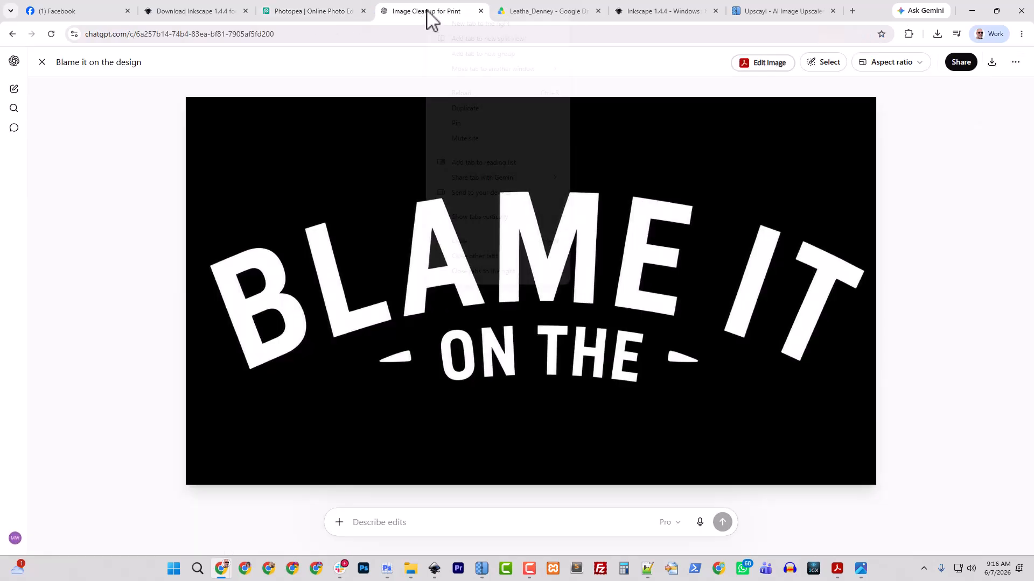
{"action": "left_click", "coordinate": [498, 271]}
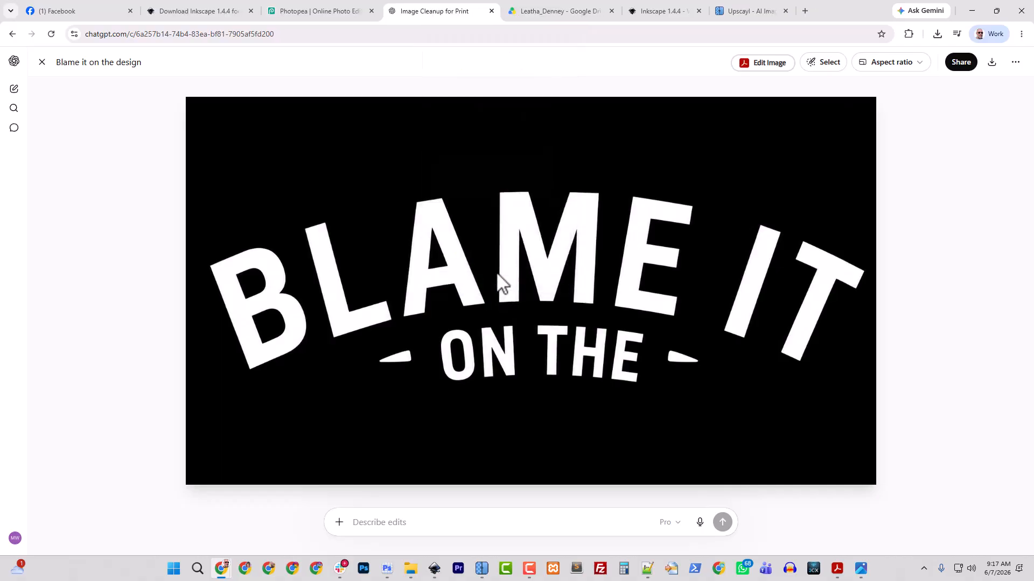
{"action": "left_click", "coordinate": [45, 65]}
{"action": "left_click", "coordinate": [14, 88]}
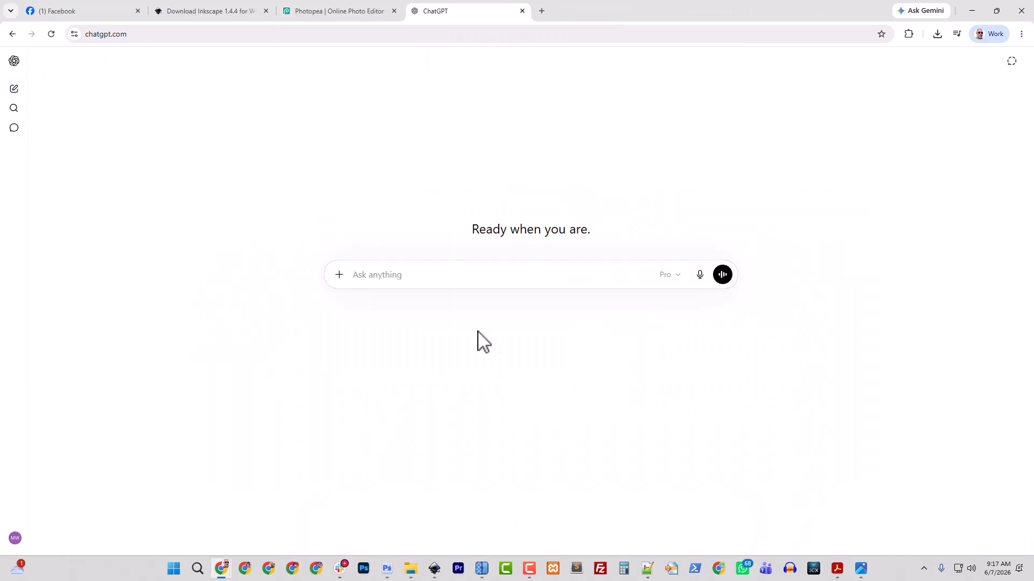
{"action": "left_click", "coordinate": [13, 33]}
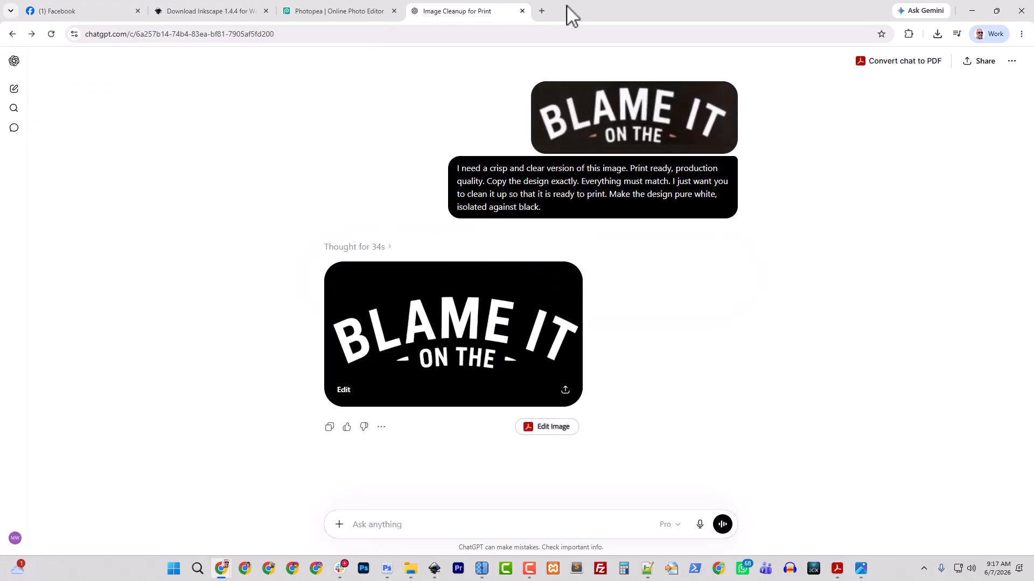
- Open a new ChatGPT chat in a separate browser tab and paste the sunglasses image into its prompt
{"action": "left_click", "coordinate": [541, 10]}
{"action": "type", "text": "c"}
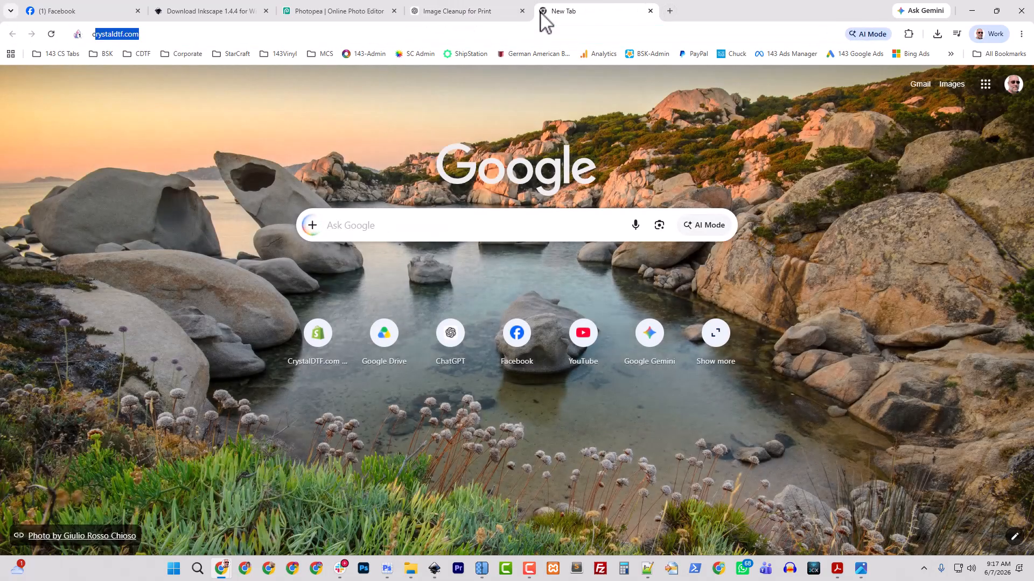
{"action": "type", "text": "hatg"}
{"action": "key", "text": "Return"}
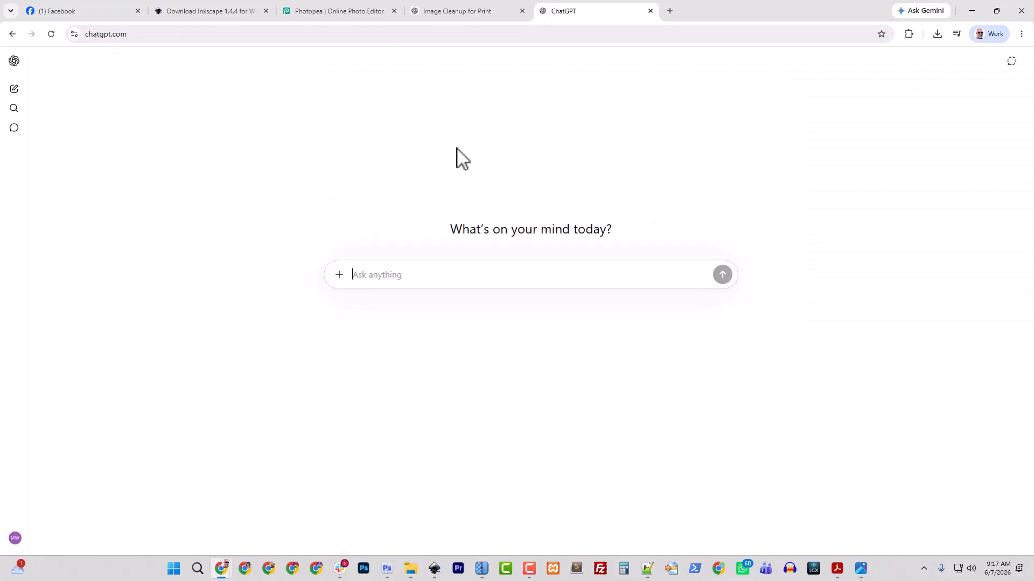
{"action": "key", "text": "ctrl+v"}
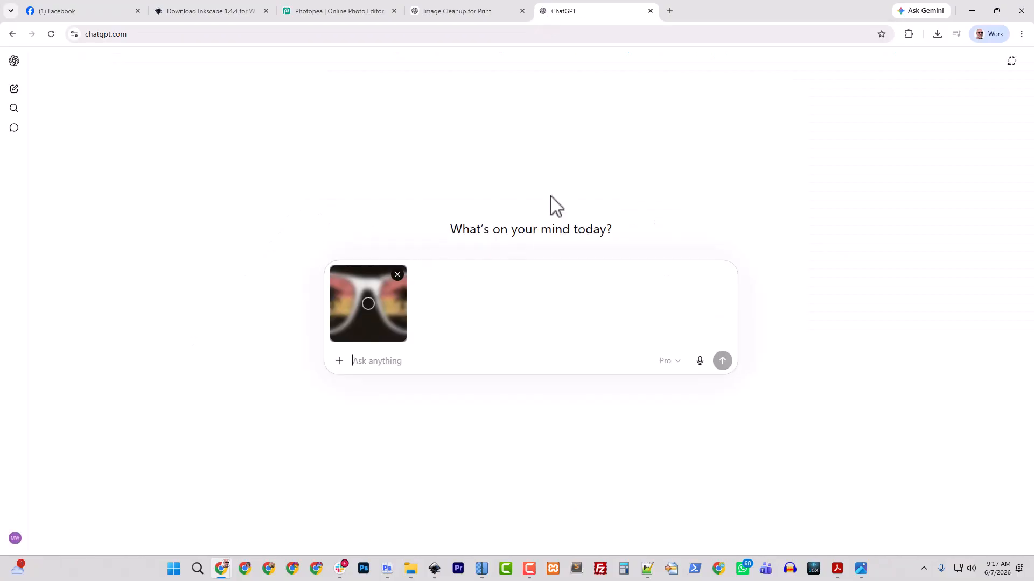
- Copy the cleanup prompt from the Image Cleanup for Print chat and paste it into the new chat beneath the sunglasses image
{"action": "left_click", "coordinate": [470, 12]}
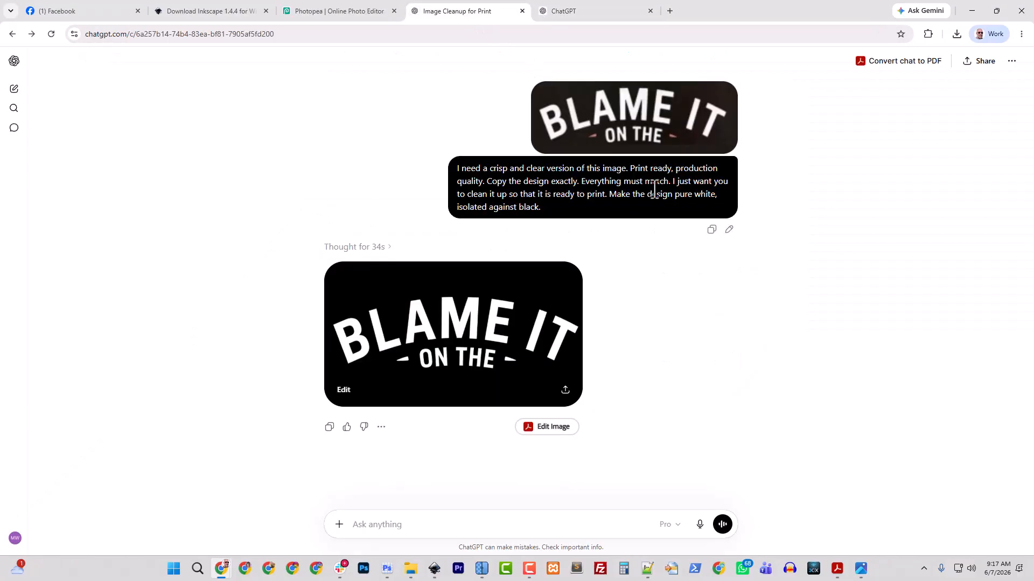
{"action": "left_click", "coordinate": [712, 229]}
{"action": "left_click", "coordinate": [612, 14]}
{"action": "key", "text": "ctrl+v"}
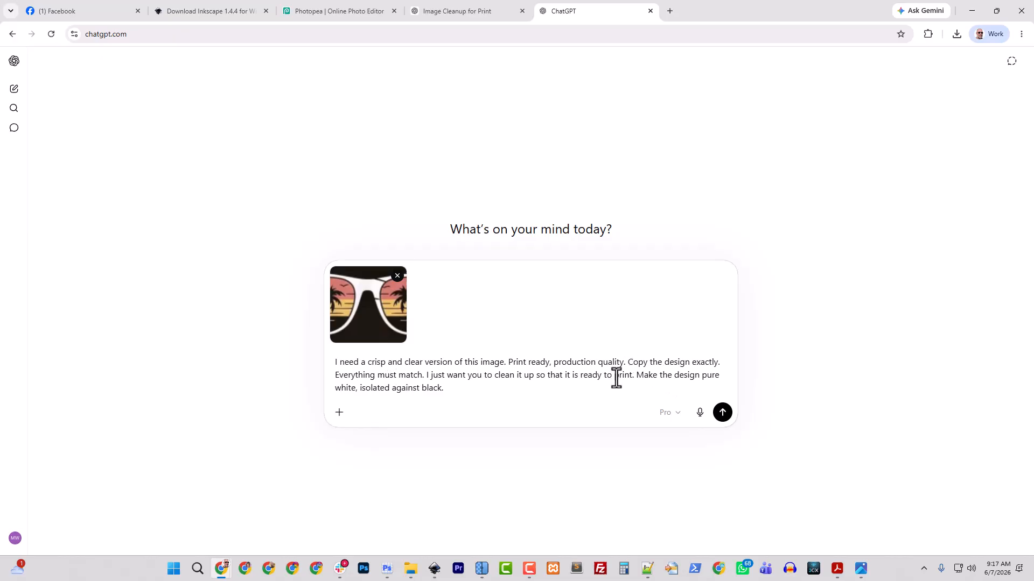
- Replace "Make the design pure white," in the prompt with "Preserve the colors,", keeping "isolated against black."
{"action": "left_click_drag", "start_coordinate": [637, 376], "coordinate": [481, 389]}
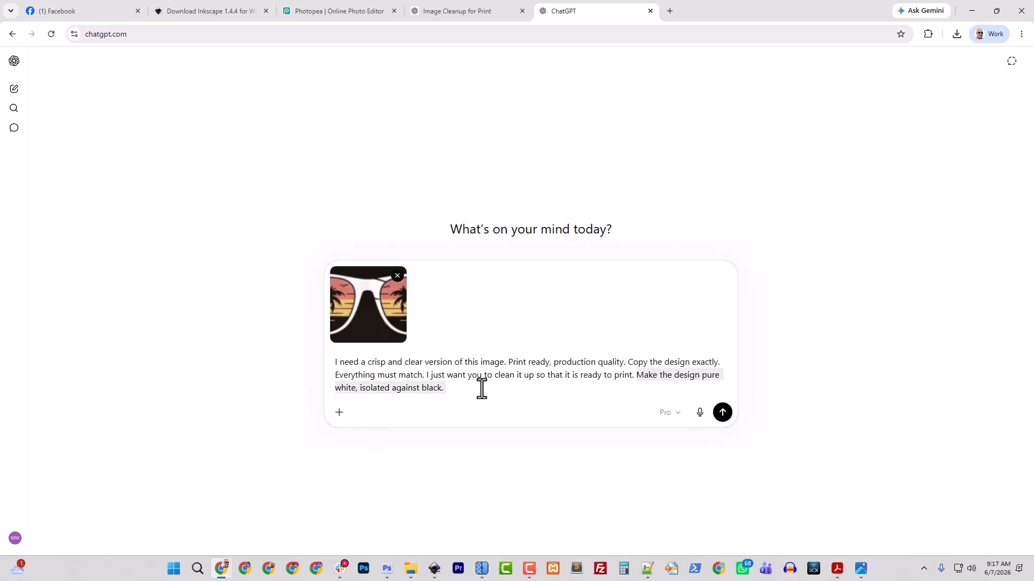
{"action": "left_click_drag", "start_coordinate": [660, 382], "coordinate": [361, 399]}
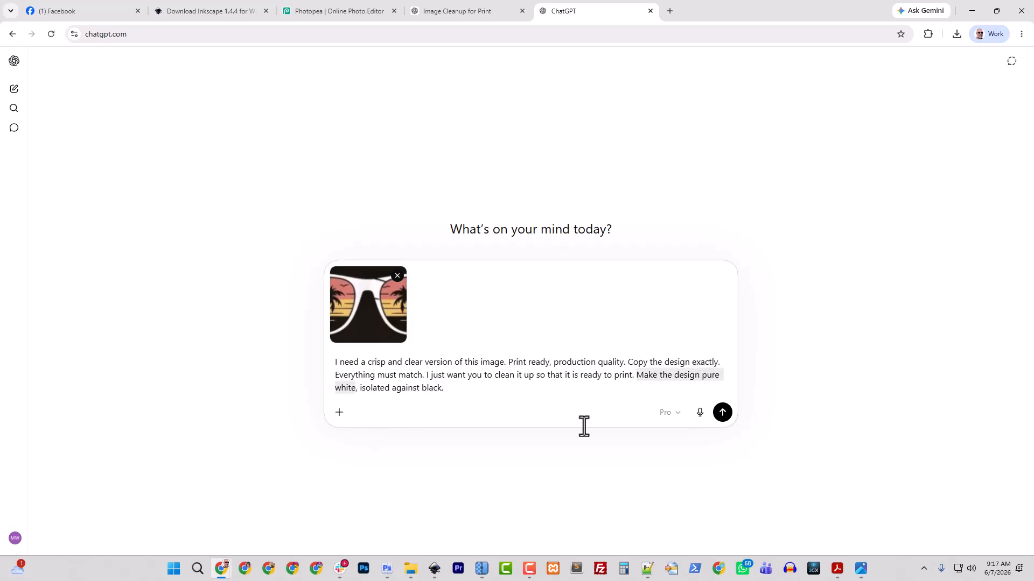
{"action": "type", "text": "Preserve"}
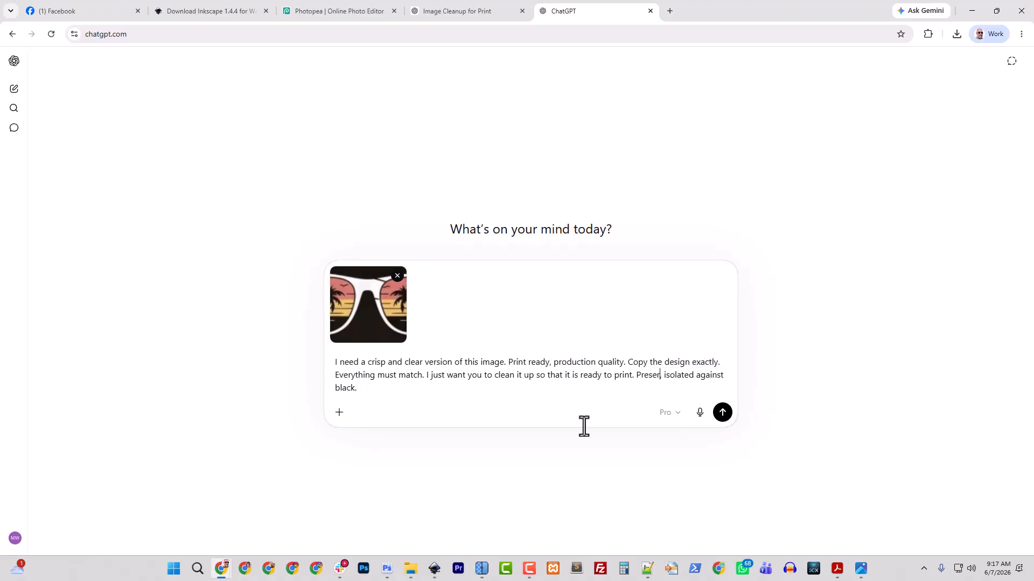
{"action": "type", "text": " the colors,"}
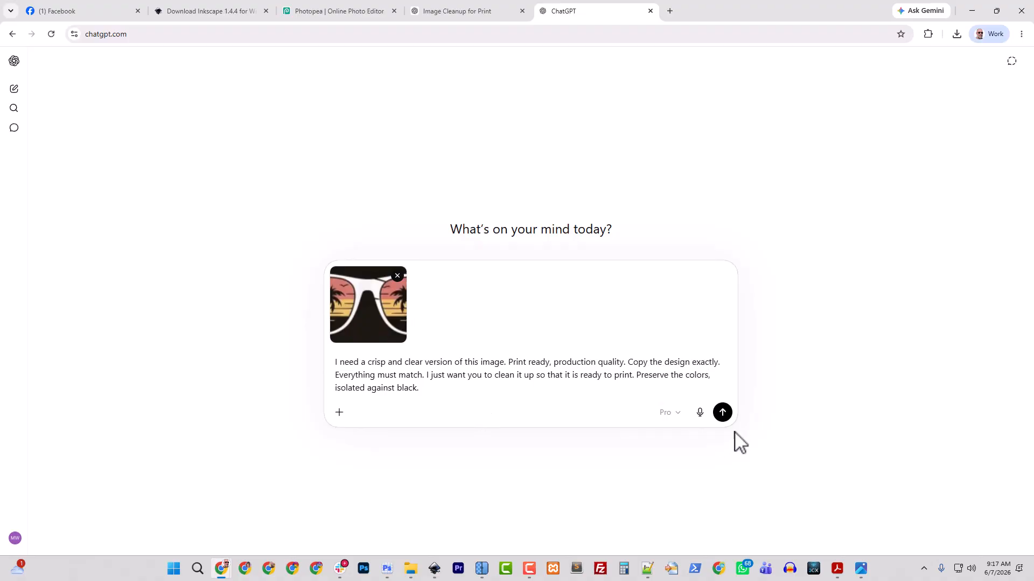
- Switch the prompt to Create image mode and submit the sunglasses cleanup request
{"action": "left_click", "coordinate": [339, 413]}
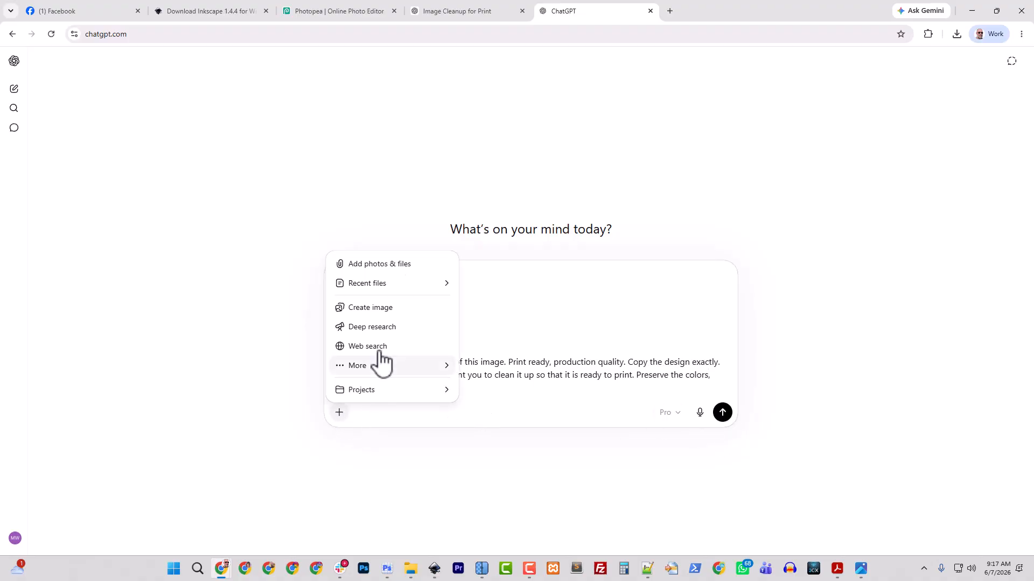
{"action": "left_click", "coordinate": [380, 309]}
{"action": "left_click", "coordinate": [723, 414]}
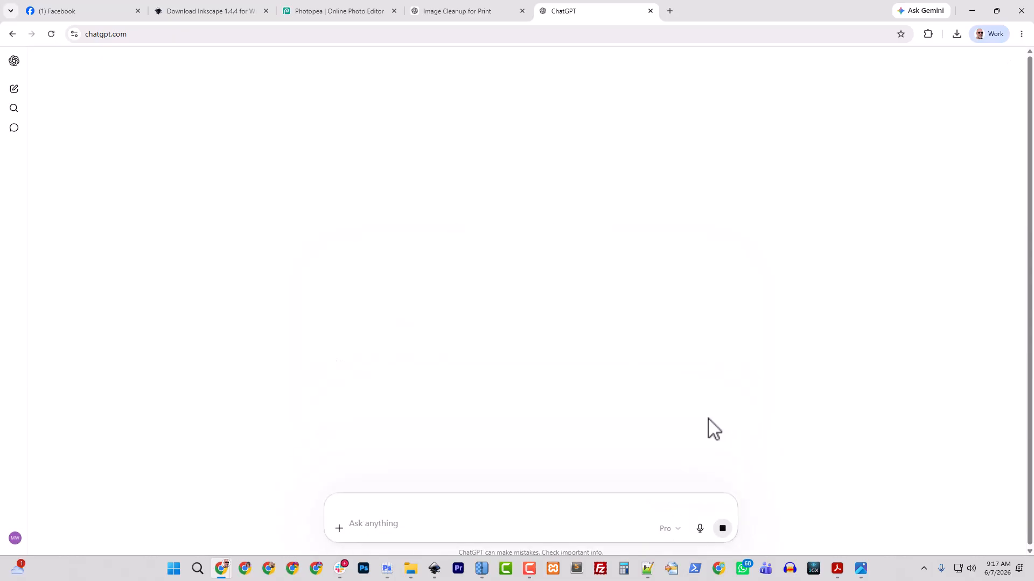
- Close the finished Image Cleanup for Print chat and return to the sunglasses cleanup chat
{"action": "left_click", "coordinate": [439, 11]}
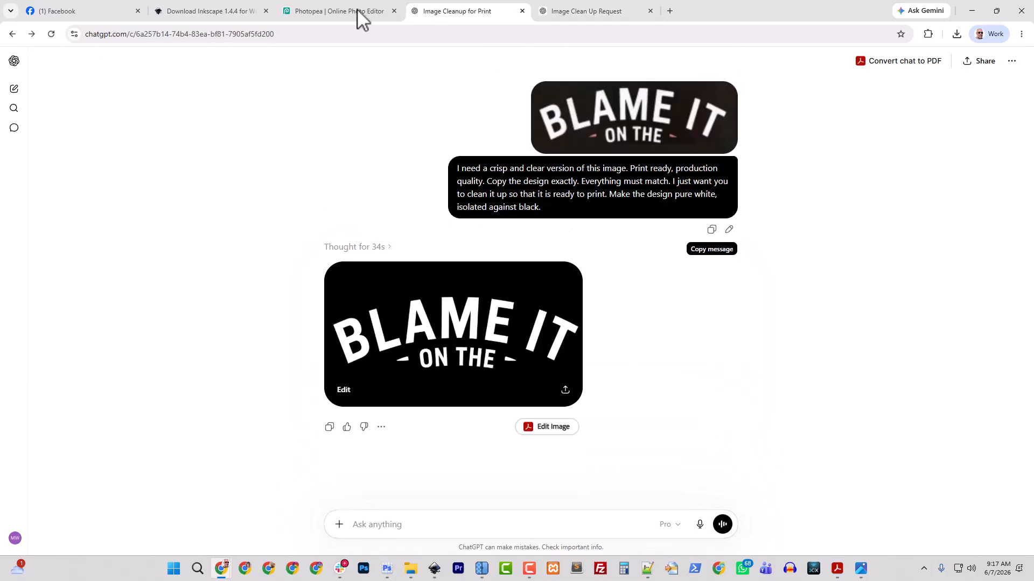
{"action": "left_click", "coordinate": [321, 10]}
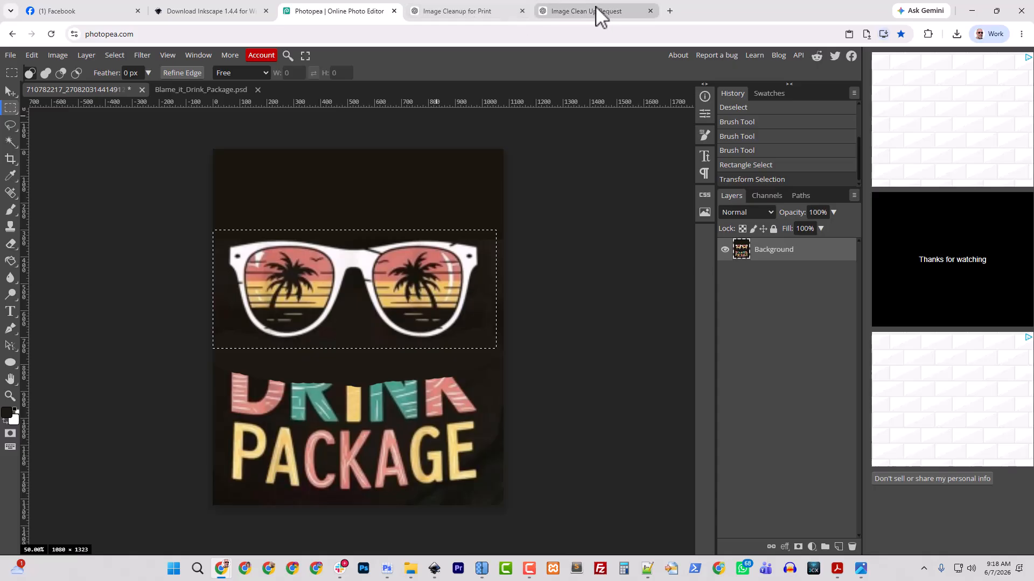
{"action": "left_click", "coordinate": [483, 13]}
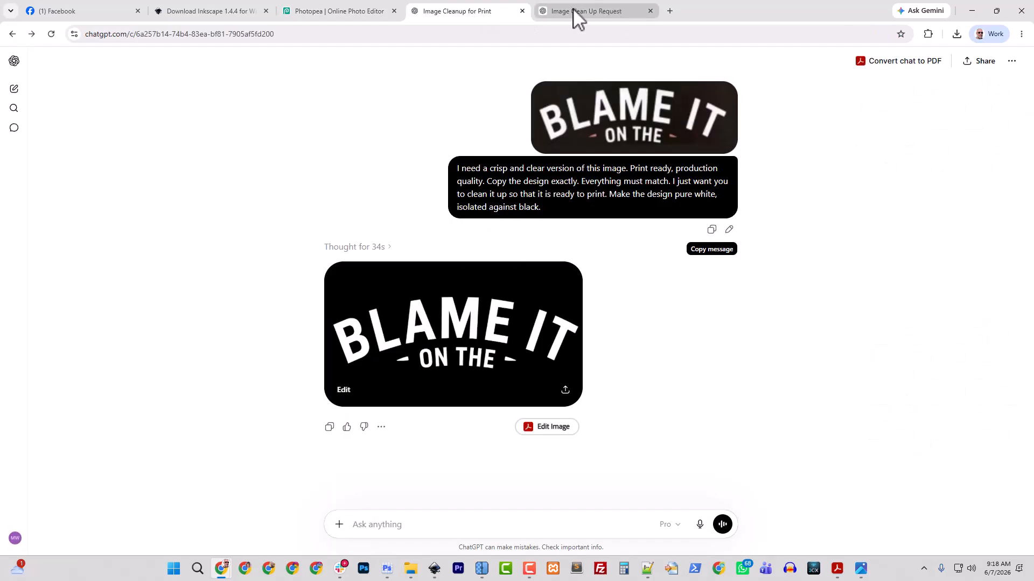
{"action": "left_click", "coordinate": [521, 12]}
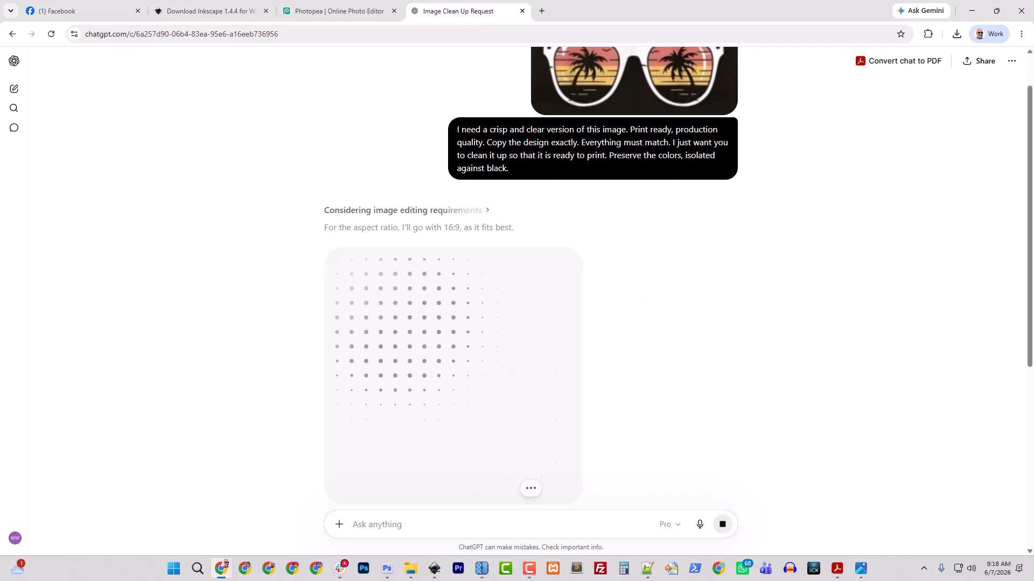
- Save the generated sunglasses image as a PNG in Downloads, keeping the suggested file name
{"action": "right_click", "coordinate": [493, 306]}
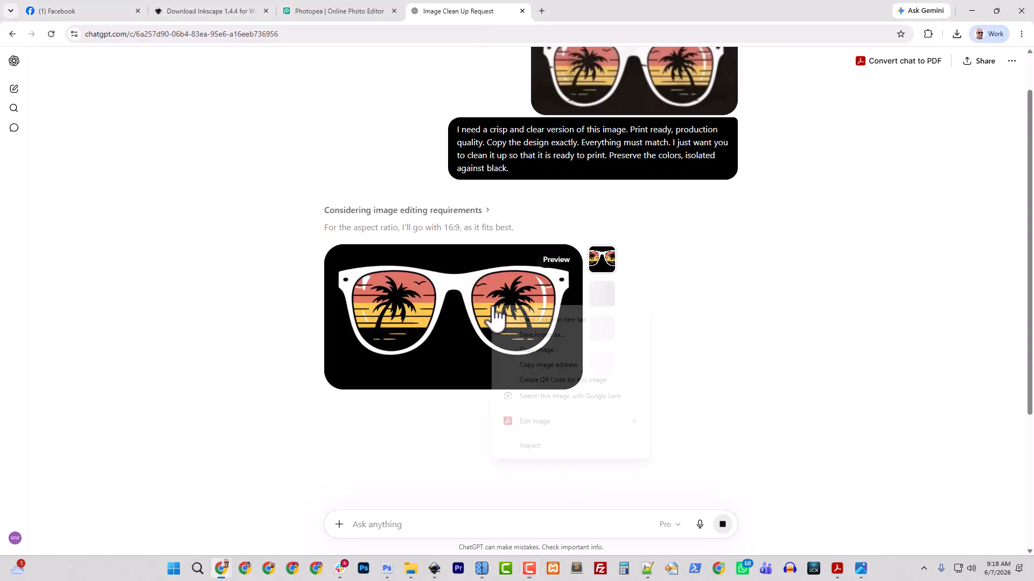
{"action": "left_click", "coordinate": [532, 334]}
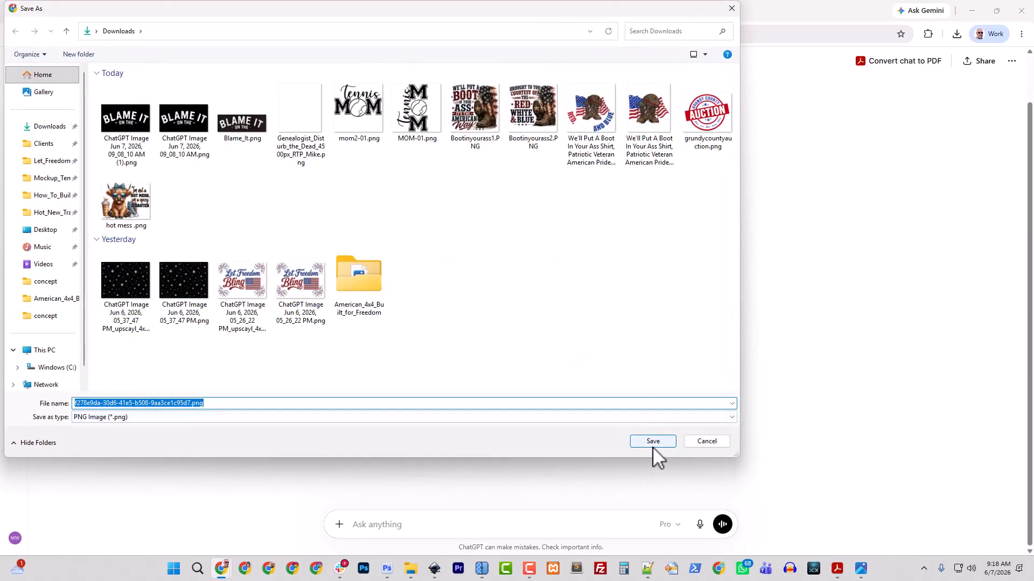
{"action": "left_click", "coordinate": [652, 441]}
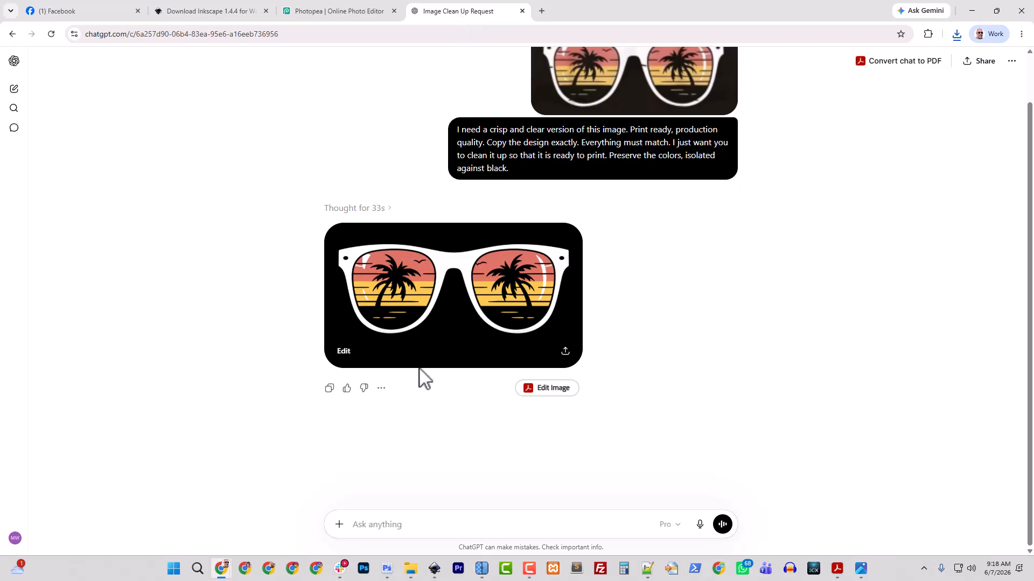
- Open the cleaned sunglasses image in ChatGPT's full-size viewer and download it from there
{"action": "mouse_move", "coordinate": [484, 576]}
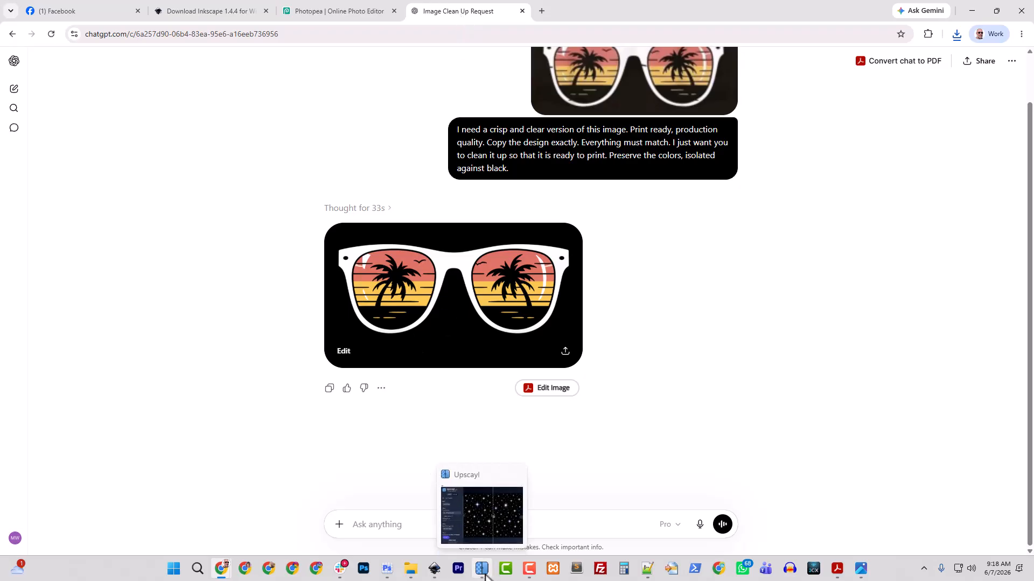
{"action": "left_click", "coordinate": [484, 576]}
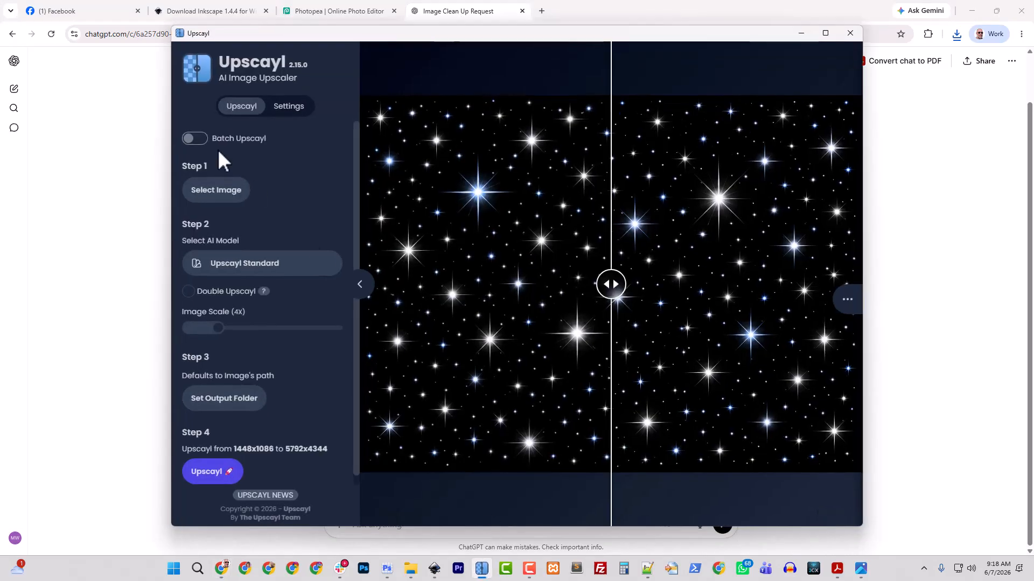
{"action": "left_click", "coordinate": [138, 208]}
{"action": "left_click", "coordinate": [507, 301]}
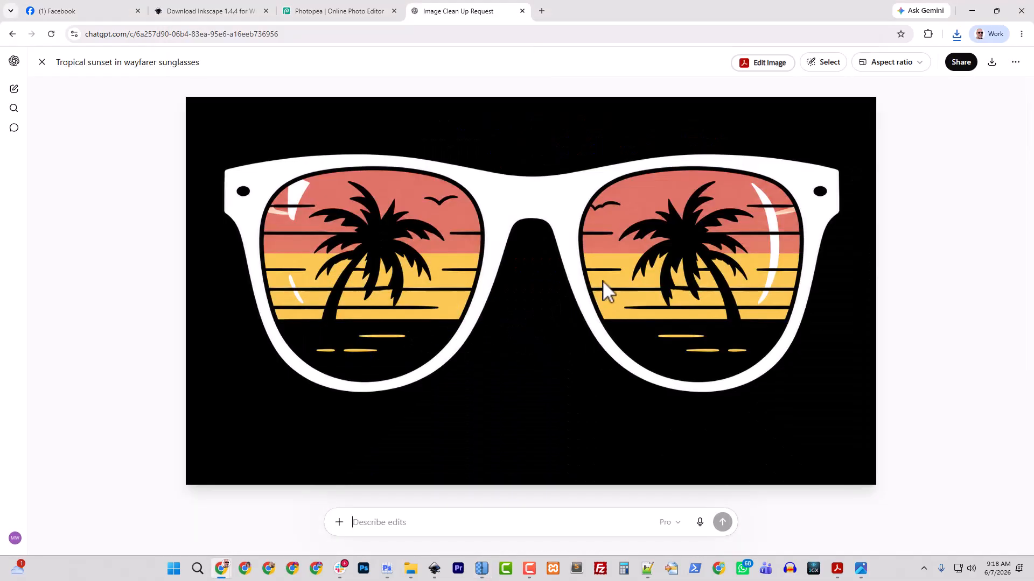
{"action": "left_click", "coordinate": [992, 63]}
- Switch to Upscayl, load "ChatGPT Image Jun 7, 2026, 09_18_56 AM.png" from Downloads, and upscale it 4x with Upscayl Standard
{"action": "mouse_move", "coordinate": [410, 567]}
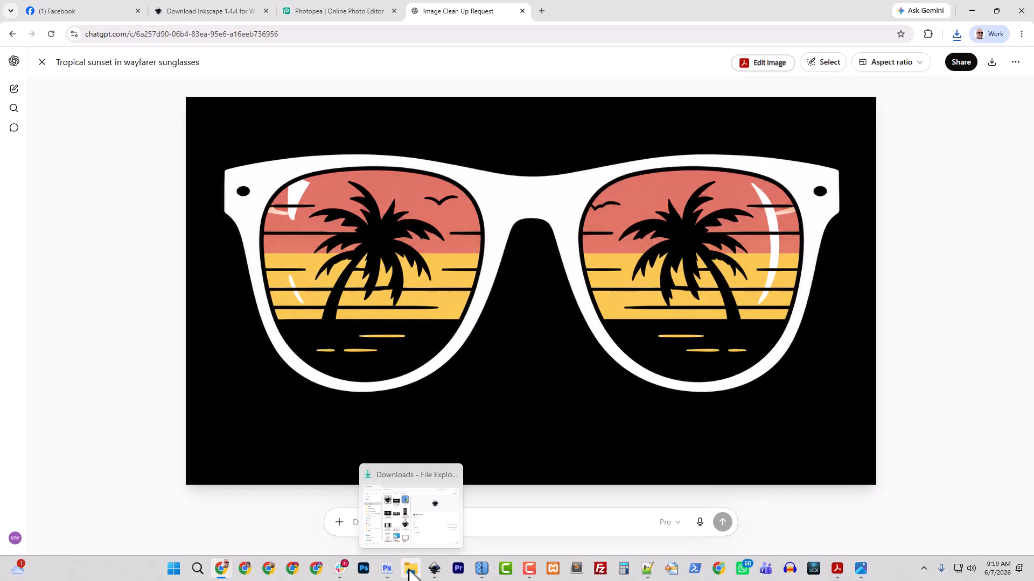
{"action": "left_click", "coordinate": [408, 488]}
{"action": "left_click", "coordinate": [480, 568]}
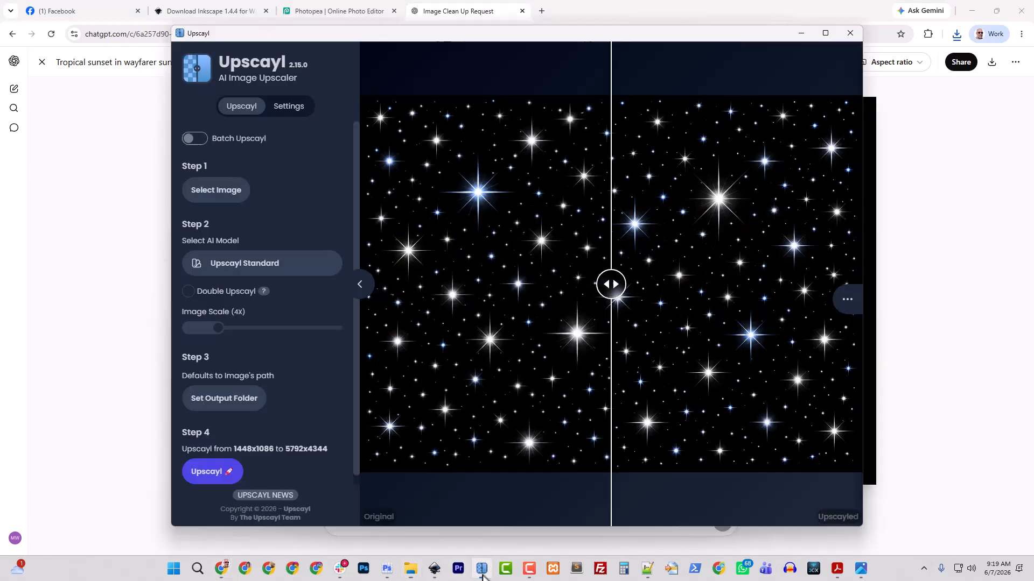
{"action": "left_click", "coordinate": [216, 190]}
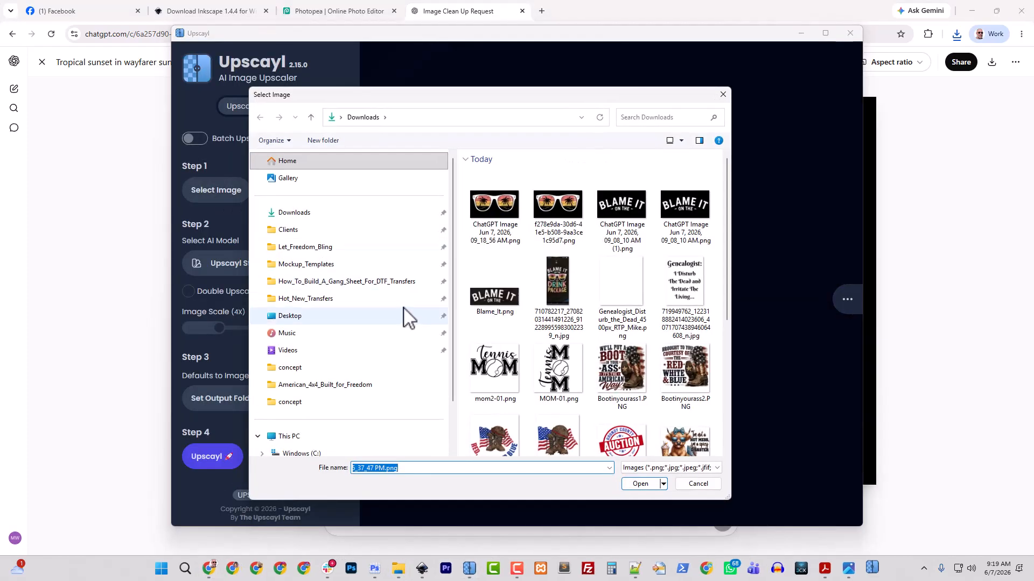
{"action": "left_click", "coordinate": [295, 214]}
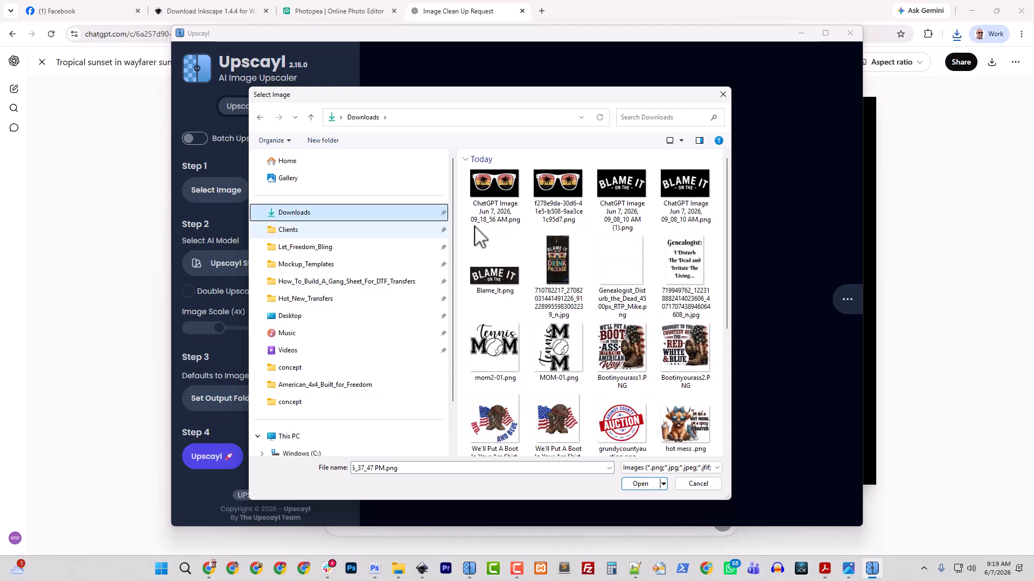
{"action": "left_click", "coordinate": [491, 204]}
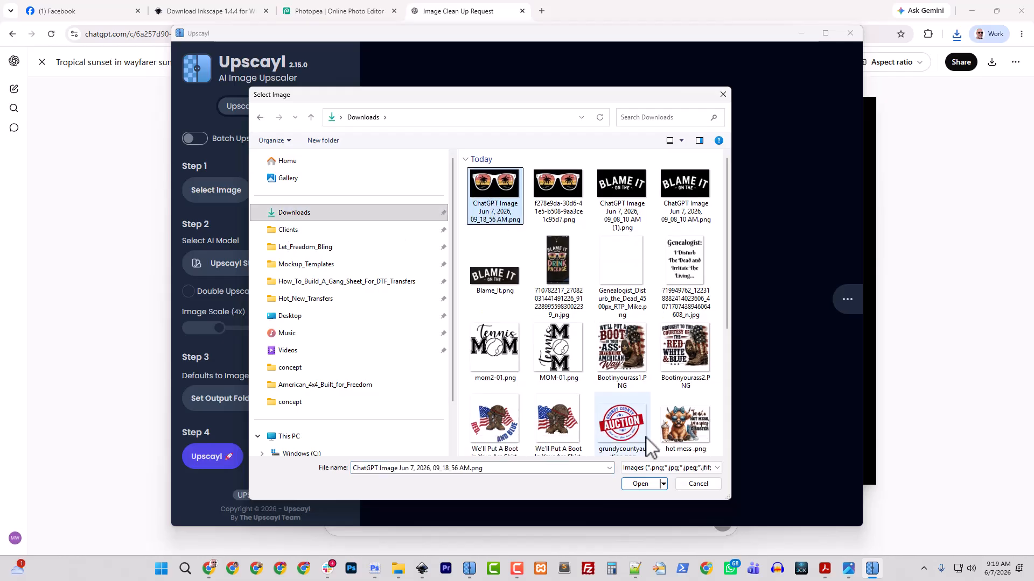
{"action": "left_click", "coordinate": [640, 484]}
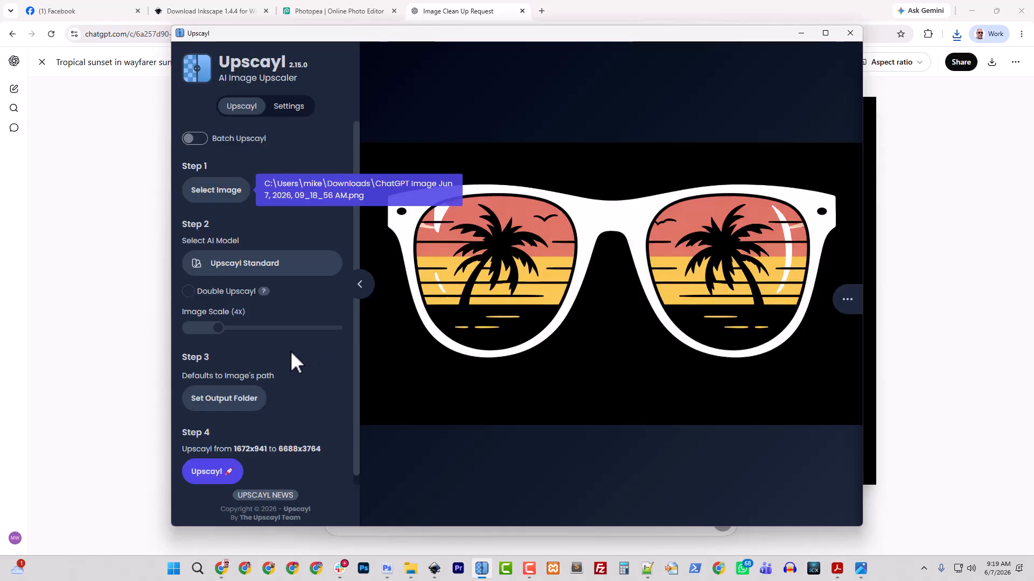
{"action": "left_click", "coordinate": [221, 474]}
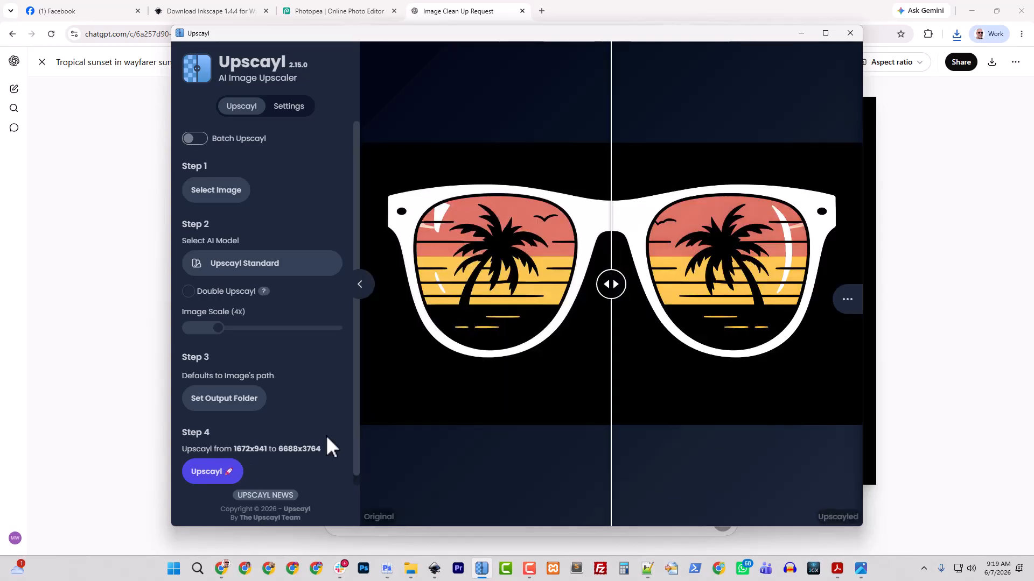
- Close Upscayl, switch to Photopea, and undo the selection and brush strokes that covered the anchor and the tops of the DRINK letters
{"action": "left_click", "coordinate": [848, 35]}
{"action": "left_click", "coordinate": [364, 13]}
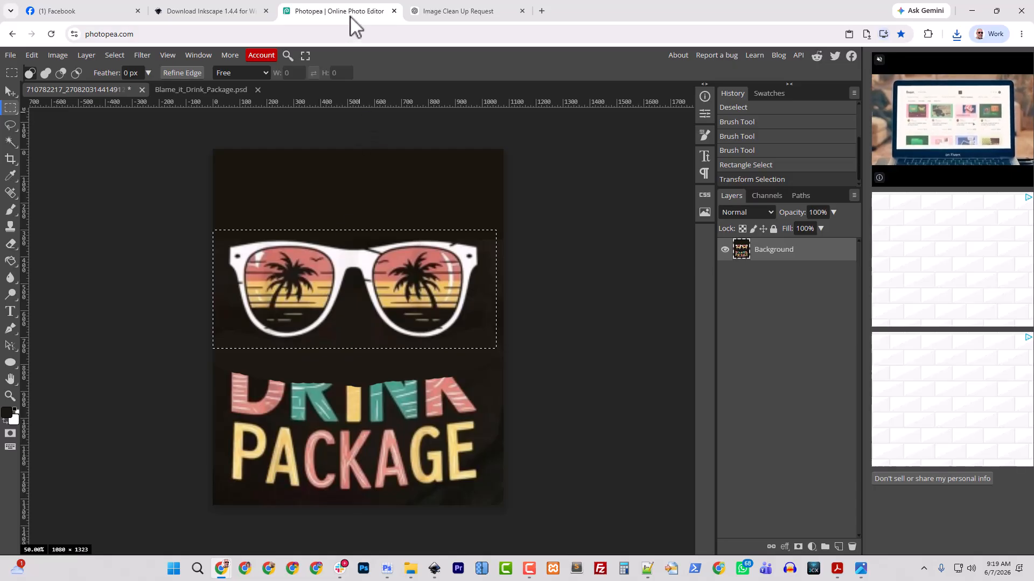
{"action": "key", "text": "ctrl+z"}
{"action": "key", "text": "ctrl+z"}
{"action": "key", "text": "ctrl+z"}
{"action": "key", "text": "ctrl+z"}
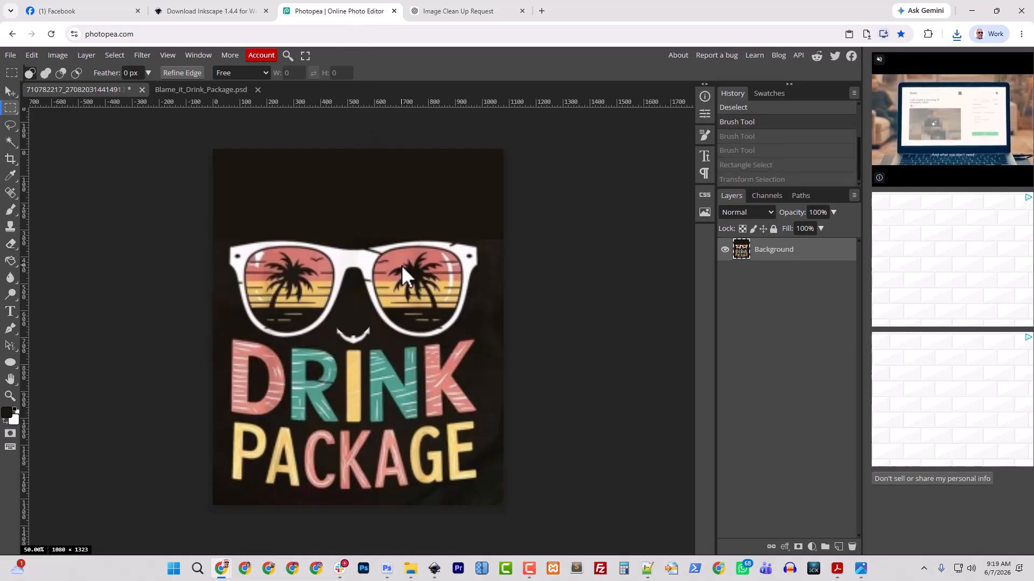
{"action": "key", "text": "ctrl+z"}
{"action": "key", "text": "ctrl+z"}
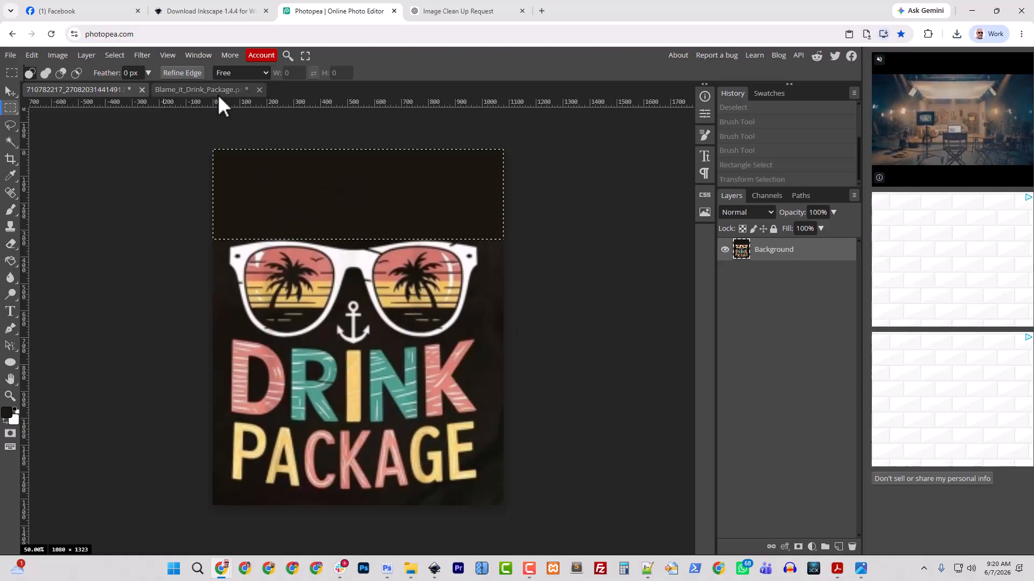
- Rename the upscaled sunglasses file in Downloads to Blame_Glasses.png from Photopea's file-opening dialog
{"action": "left_click", "coordinate": [10, 56]}
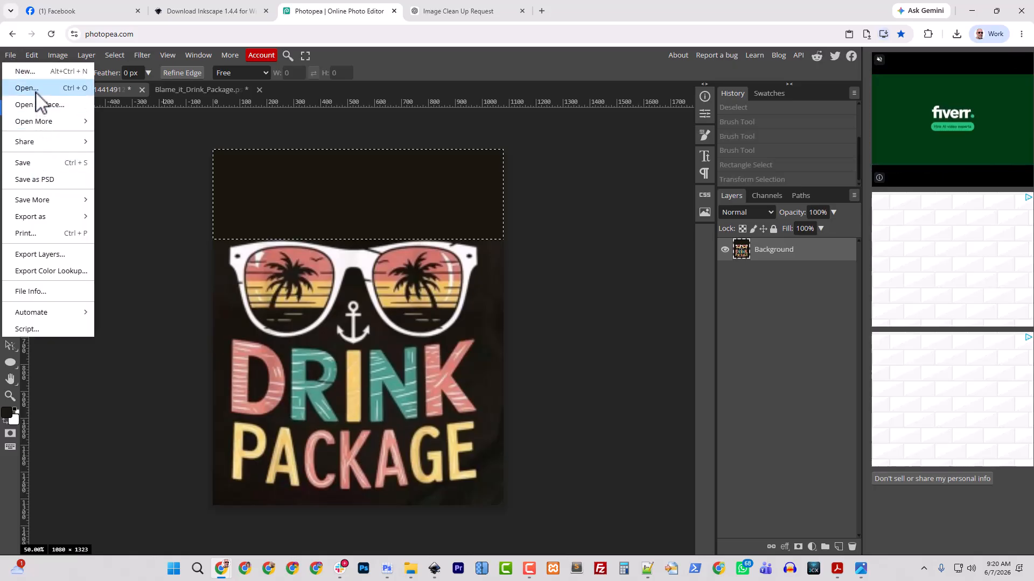
{"action": "left_click", "coordinate": [27, 88]}
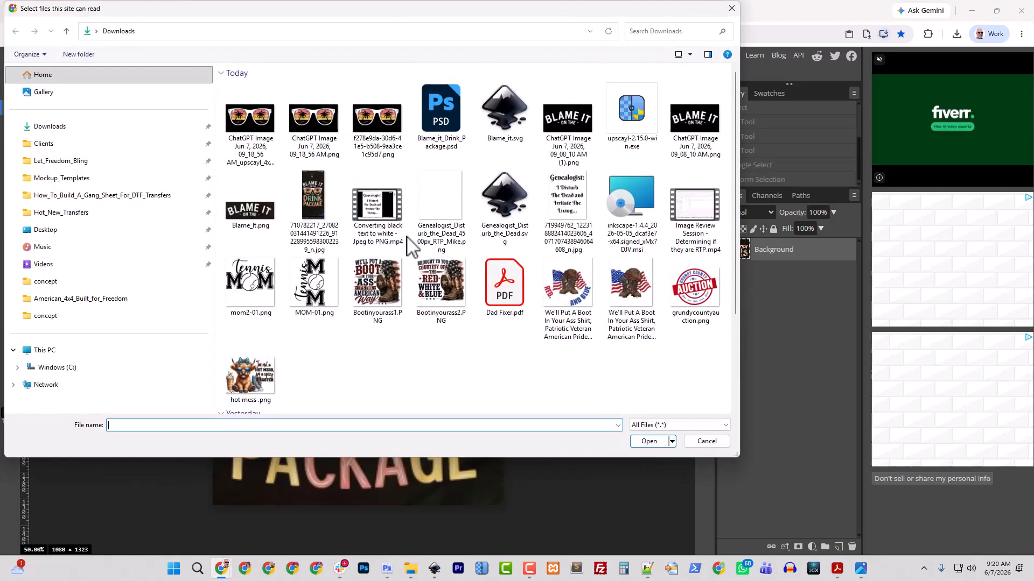
{"action": "left_click", "coordinate": [240, 141]}
{"action": "right_click", "coordinate": [240, 141]}
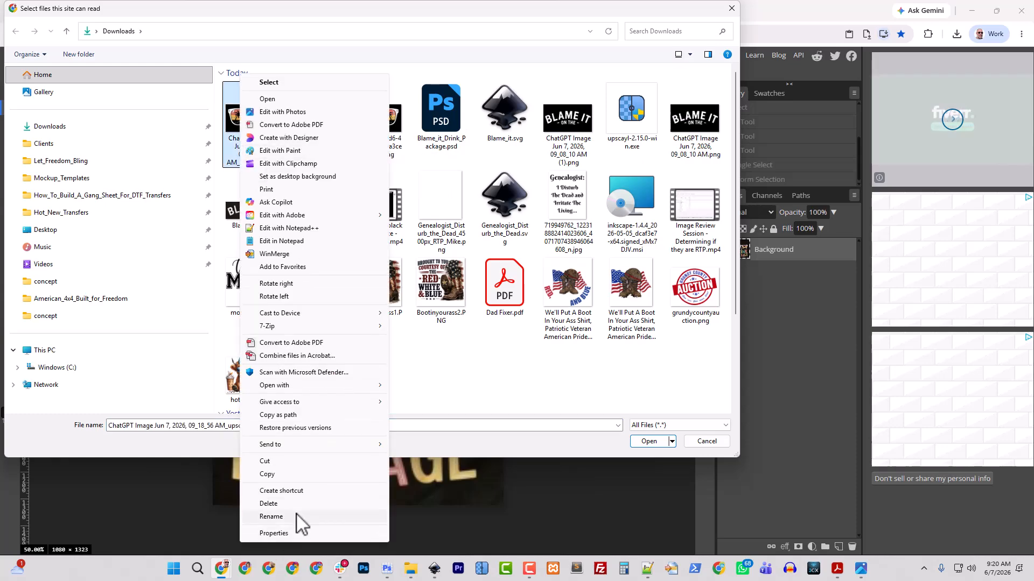
{"action": "left_click", "coordinate": [271, 517]}
{"action": "type", "text": "Glasses.png"}
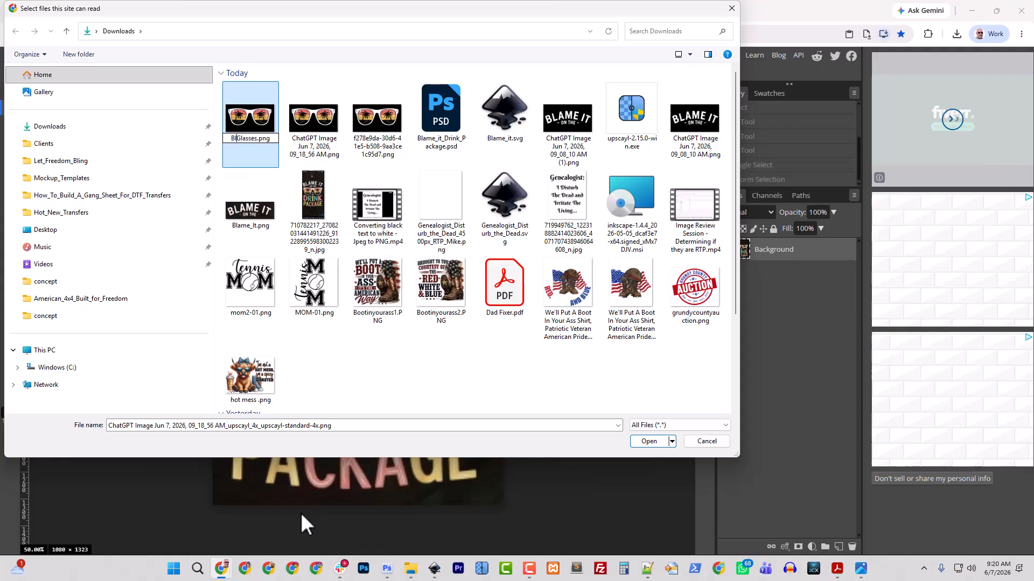
{"action": "type", "text": "Blame_"}
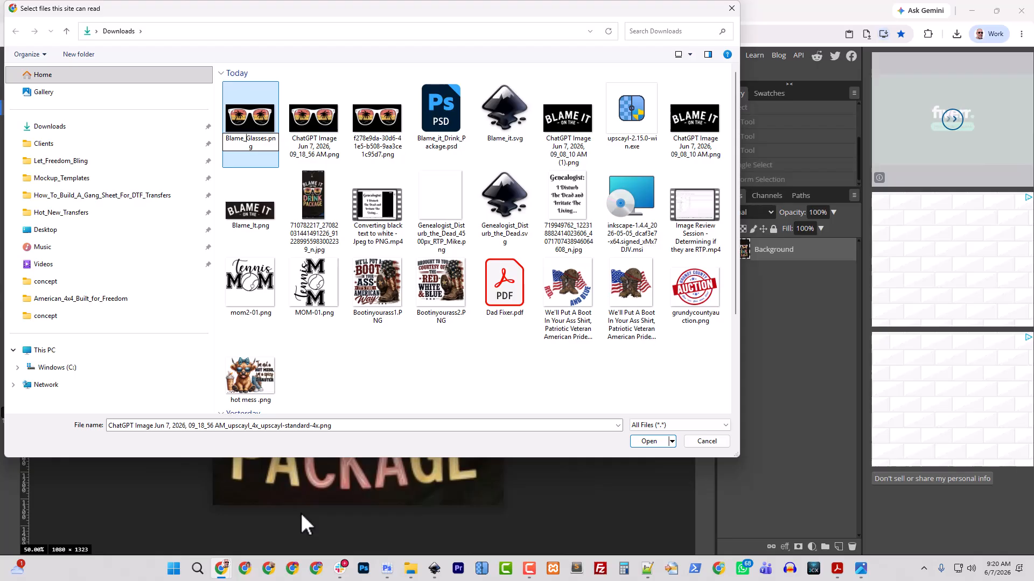
{"action": "key", "text": "Return"}
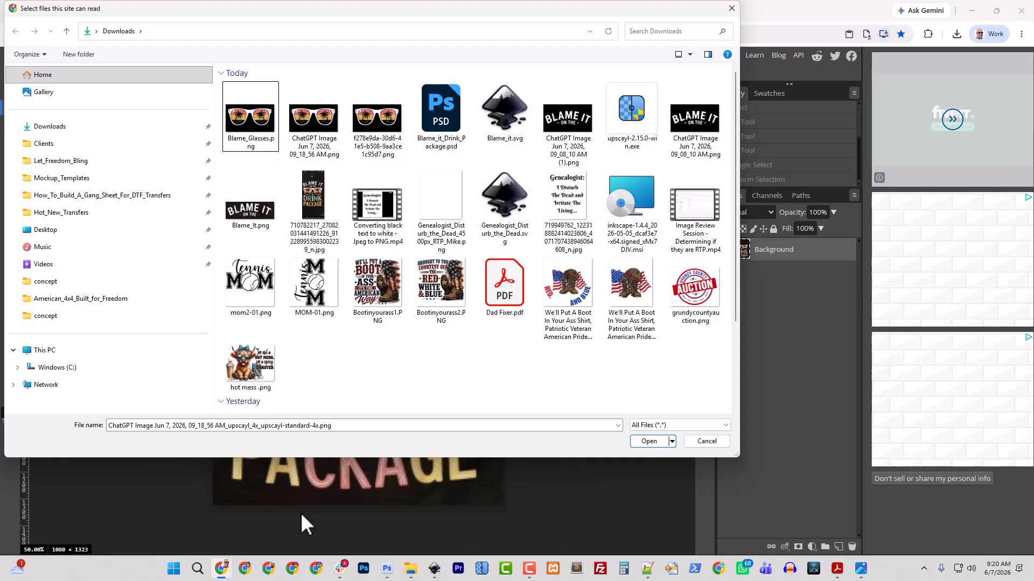
- Open Blame_Glasses.png as a new Photopea document
{"action": "left_click", "coordinate": [666, 442]}
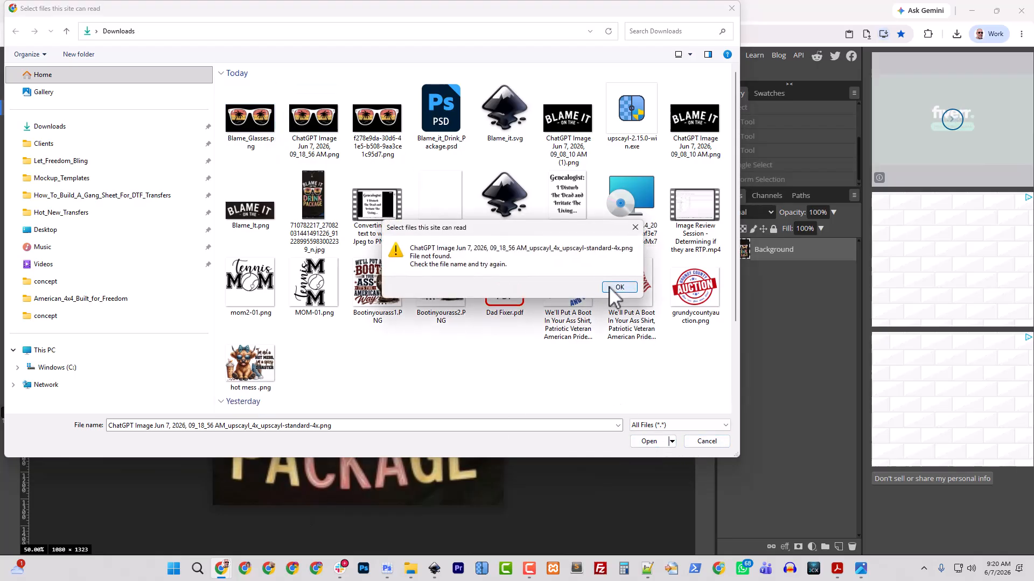
{"action": "left_click", "coordinate": [617, 287]}
{"action": "left_click", "coordinate": [644, 441]}
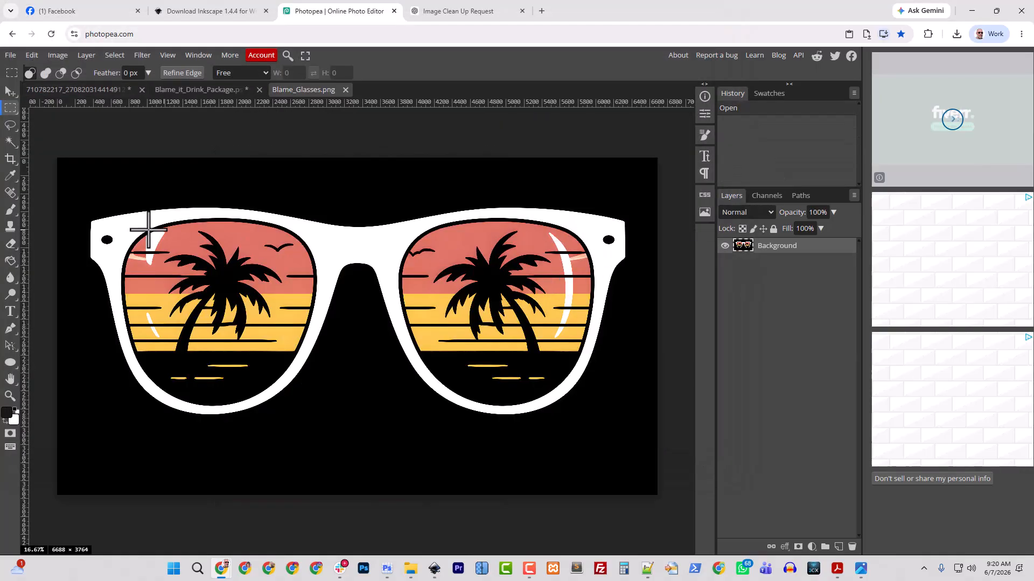
- Copy the white sunglasses frame onto its own layer using a Magic Wand selection at tolerance 80, and hide the Background layer
{"action": "left_click", "coordinate": [10, 140]}
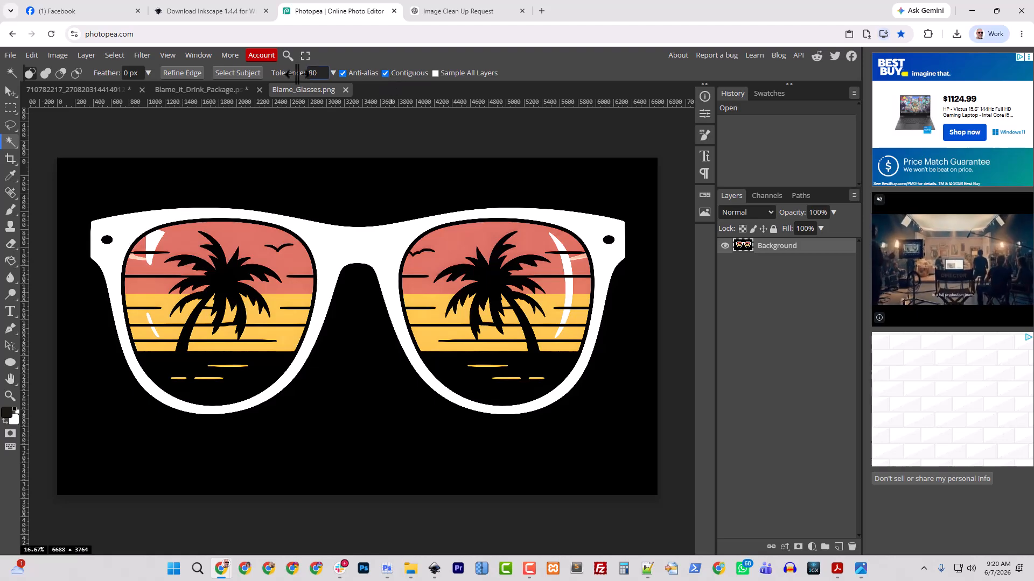
{"action": "left_click", "coordinate": [317, 73]}
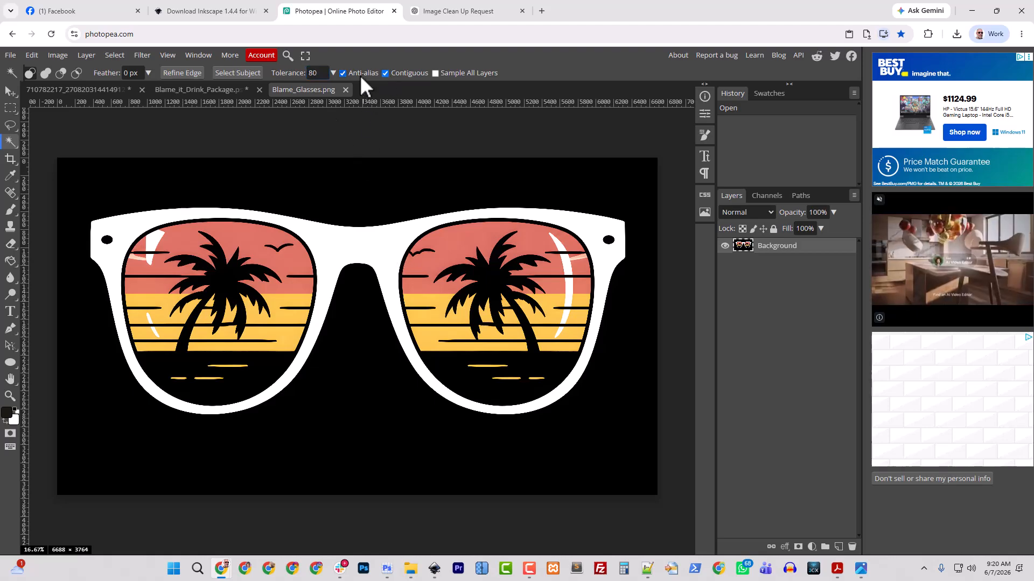
{"action": "left_click", "coordinate": [371, 251]}
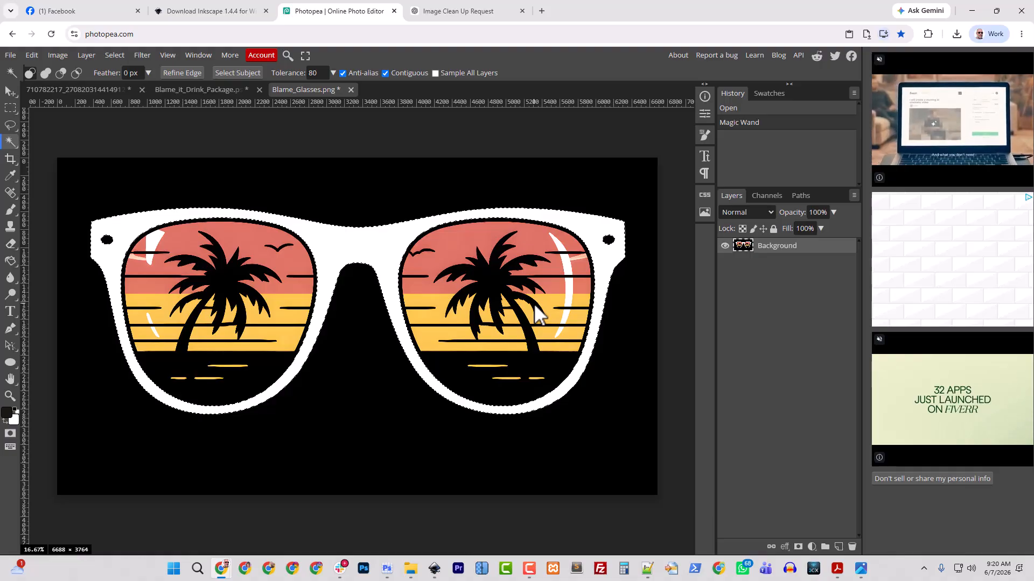
{"action": "key", "text": "ctrl+v"}
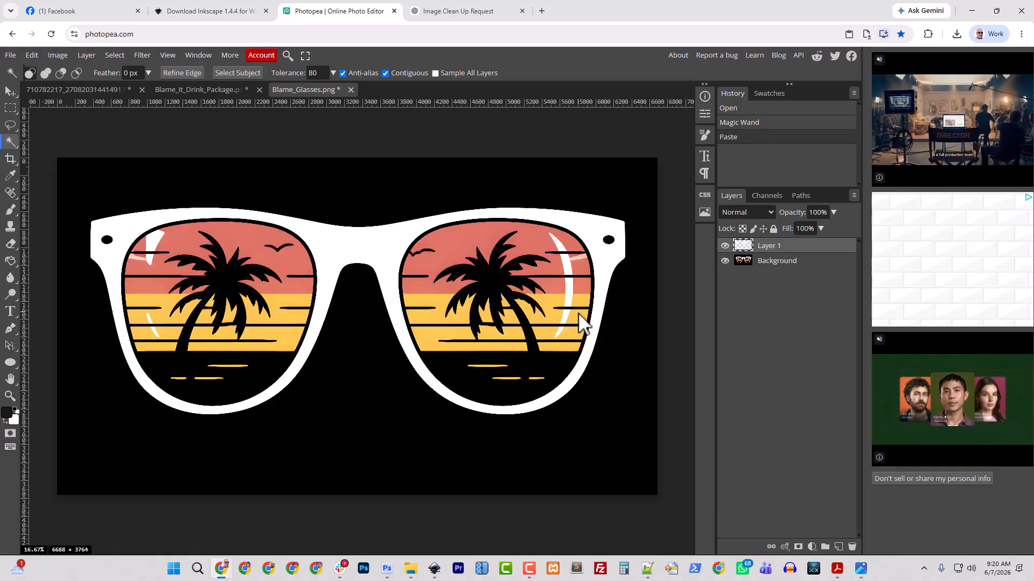
{"action": "left_click", "coordinate": [725, 261]}
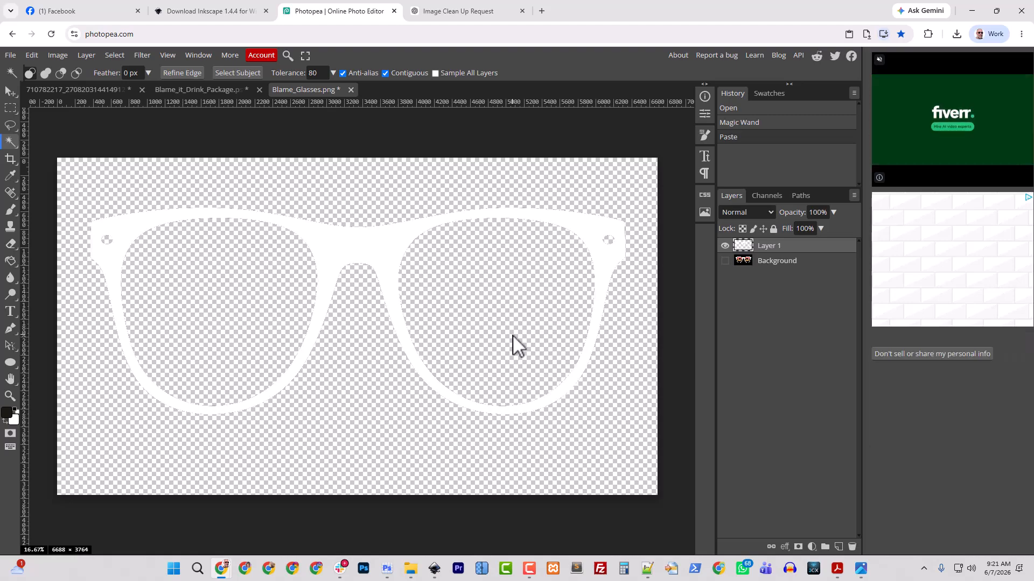
- Add a solid black (#000000) Color Fill layer between the sunglasses frame layer and the hidden Background
{"action": "left_click", "coordinate": [811, 547]}
{"action": "left_click", "coordinate": [810, 546]}
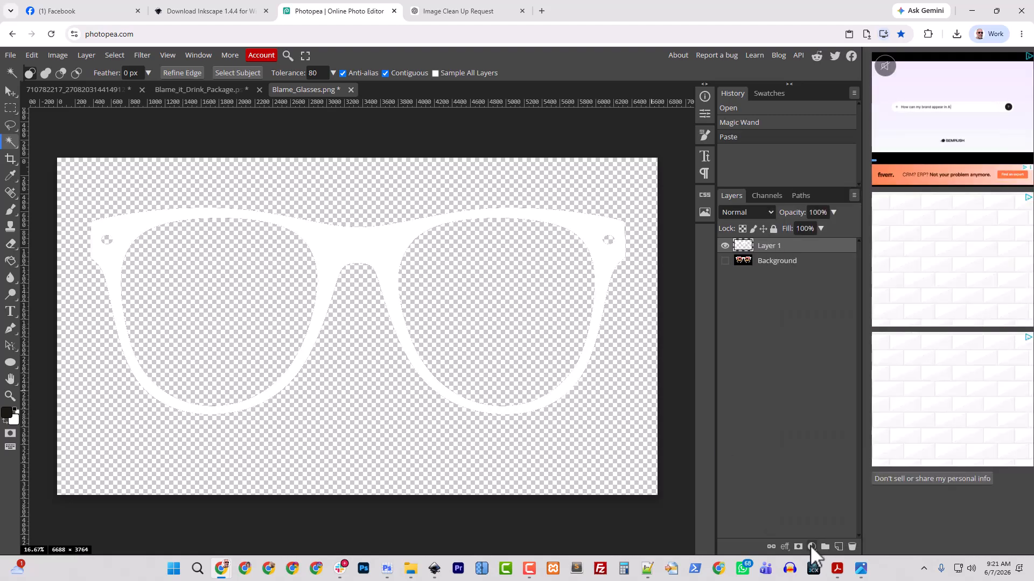
{"action": "left_click", "coordinate": [777, 262]}
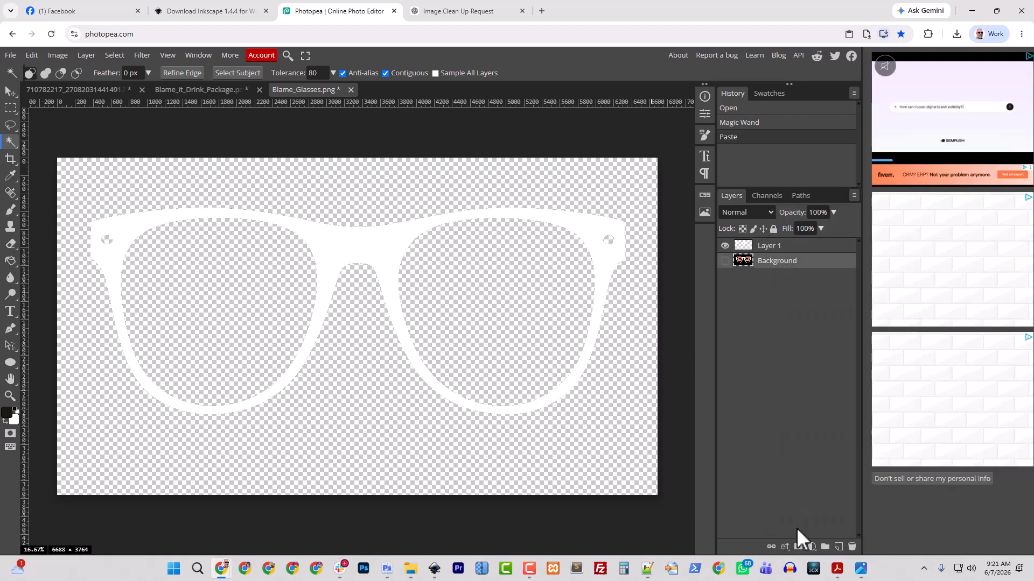
{"action": "left_click", "coordinate": [811, 547]}
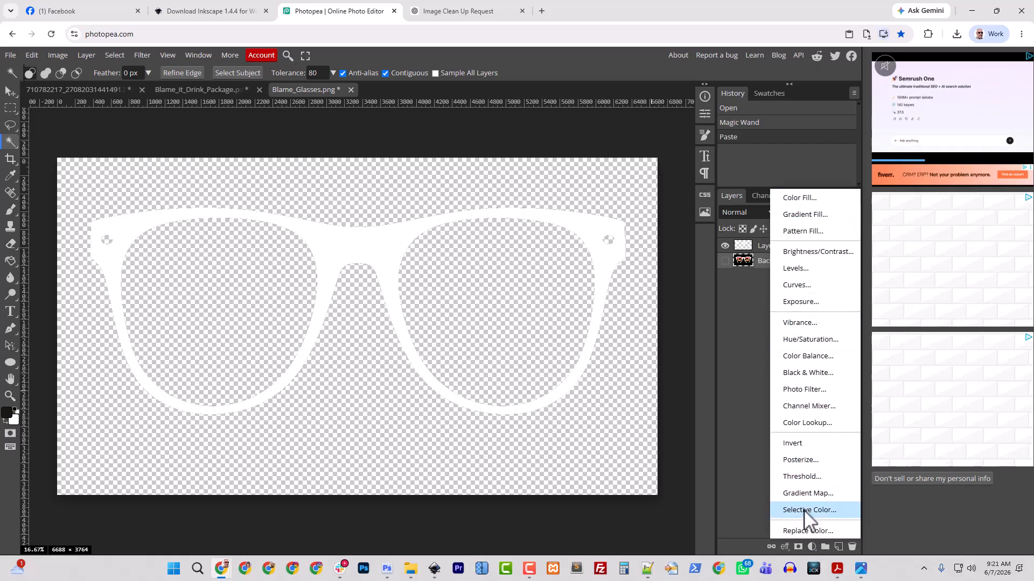
{"action": "left_click", "coordinate": [799, 199]}
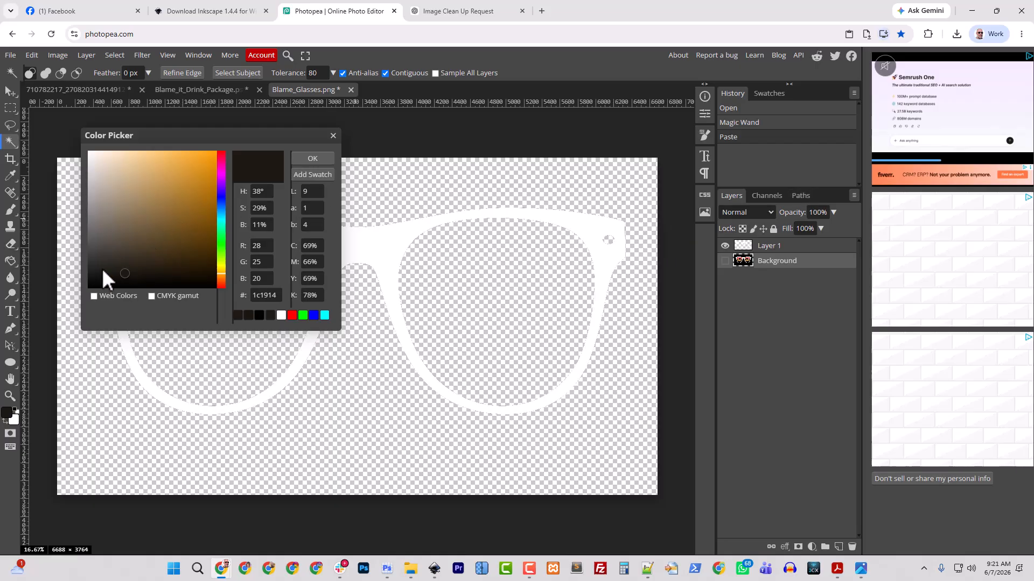
{"action": "left_click_drag", "start_coordinate": [122, 275], "coordinate": [85, 288]}
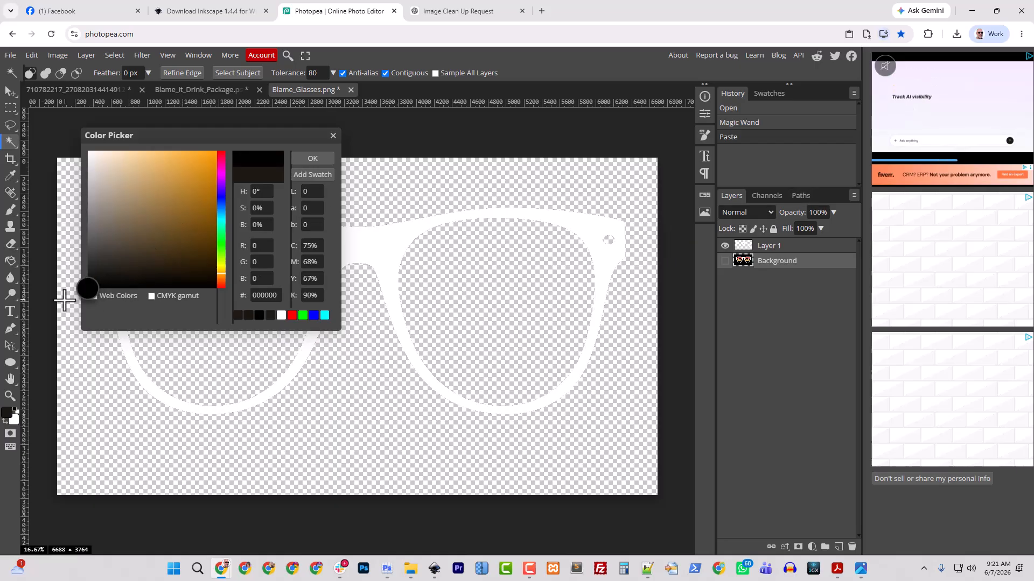
{"action": "left_click", "coordinate": [312, 158]}
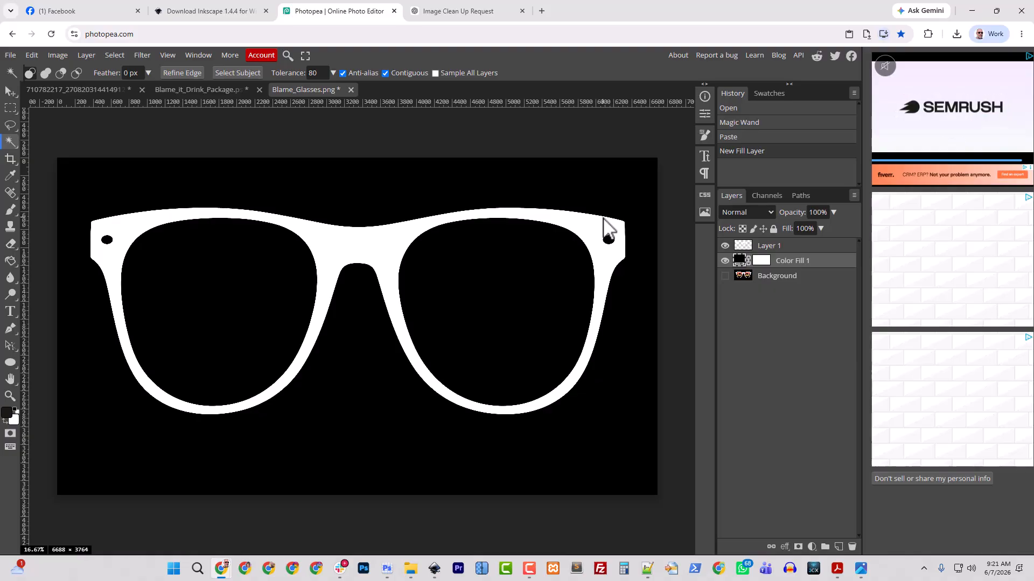
- Set the image resolution to 300 pixels per inch with resampling off
{"action": "key", "text": "ctrl+1"}
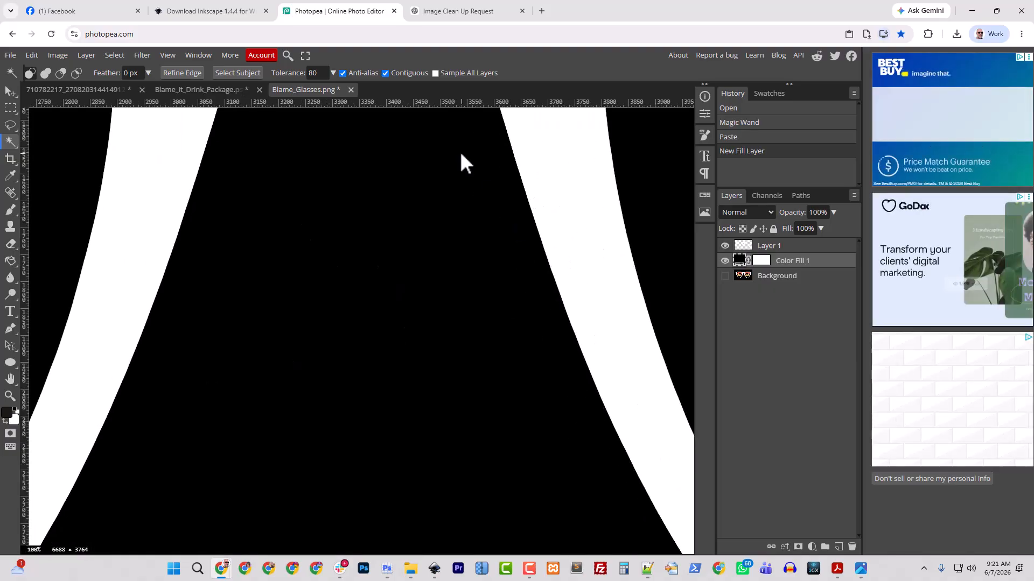
{"action": "left_click", "coordinate": [60, 55]}
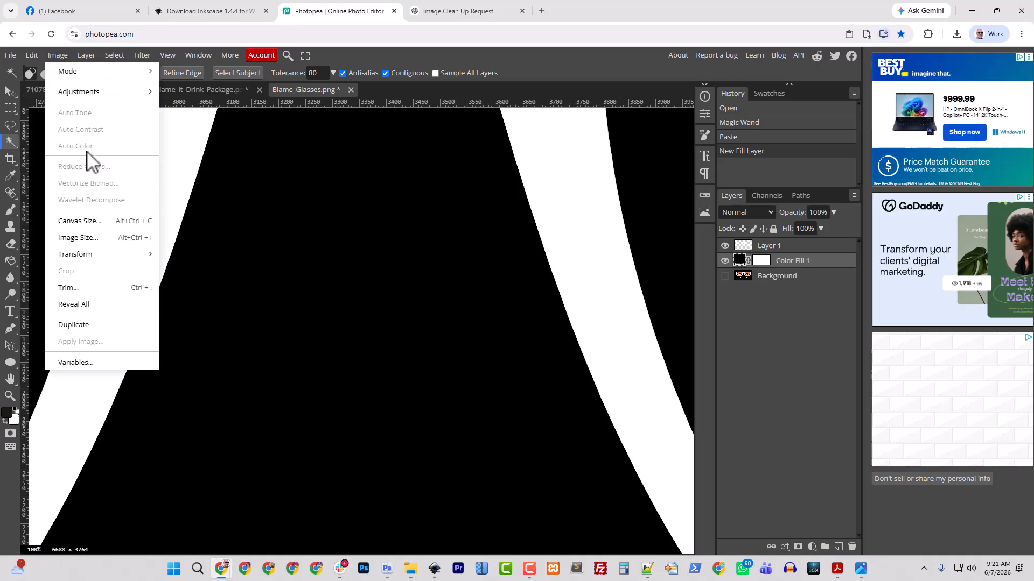
{"action": "left_click", "coordinate": [84, 237]}
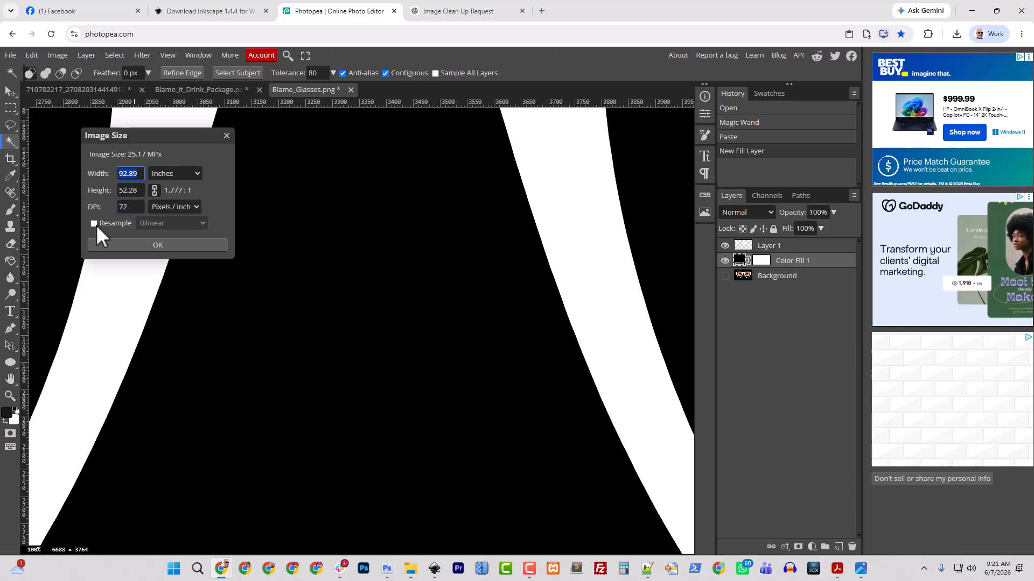
{"action": "left_click_drag", "start_coordinate": [129, 210], "coordinate": [104, 212]}
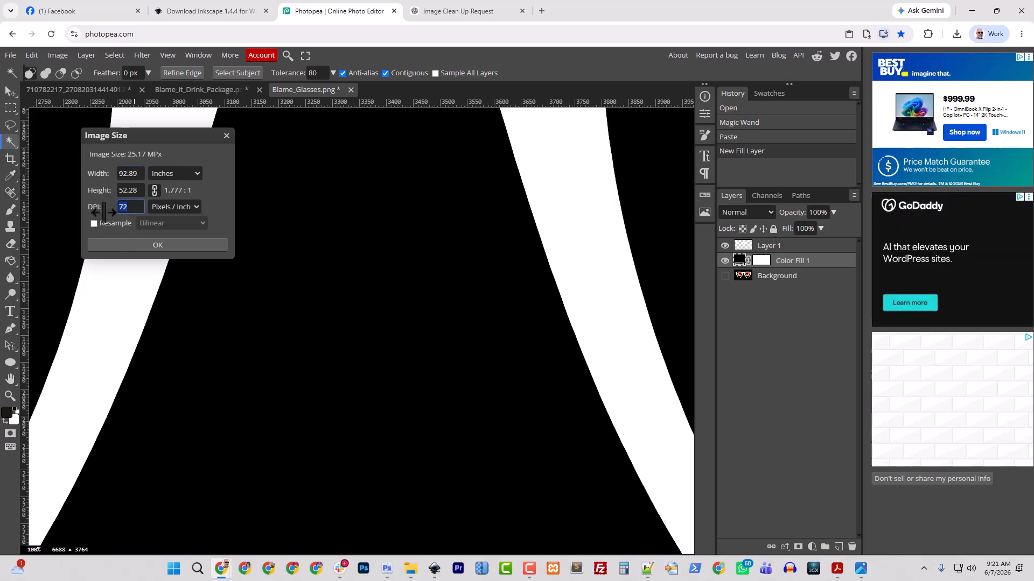
{"action": "type", "text": "300"}
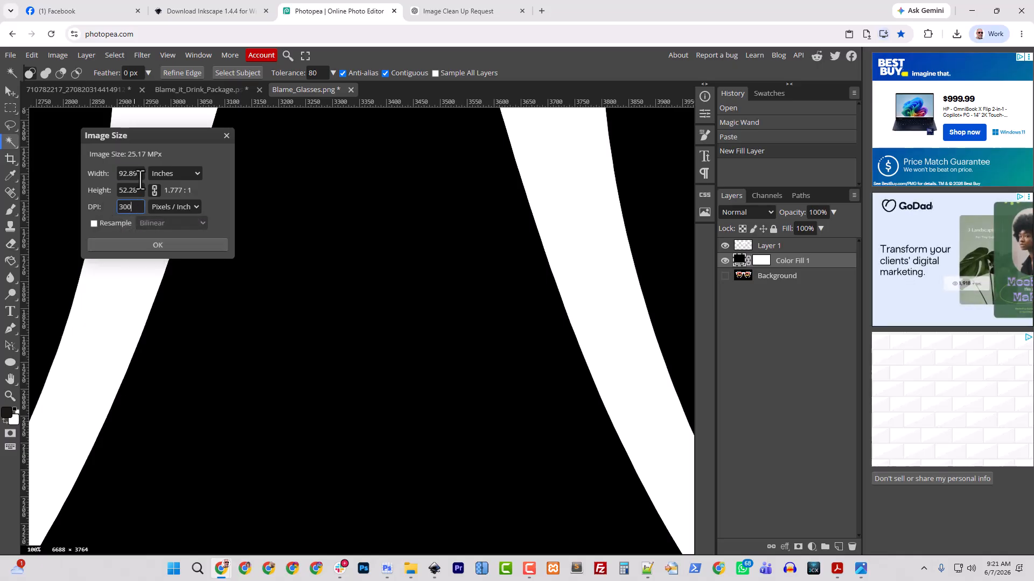
{"action": "left_click", "coordinate": [138, 191]}
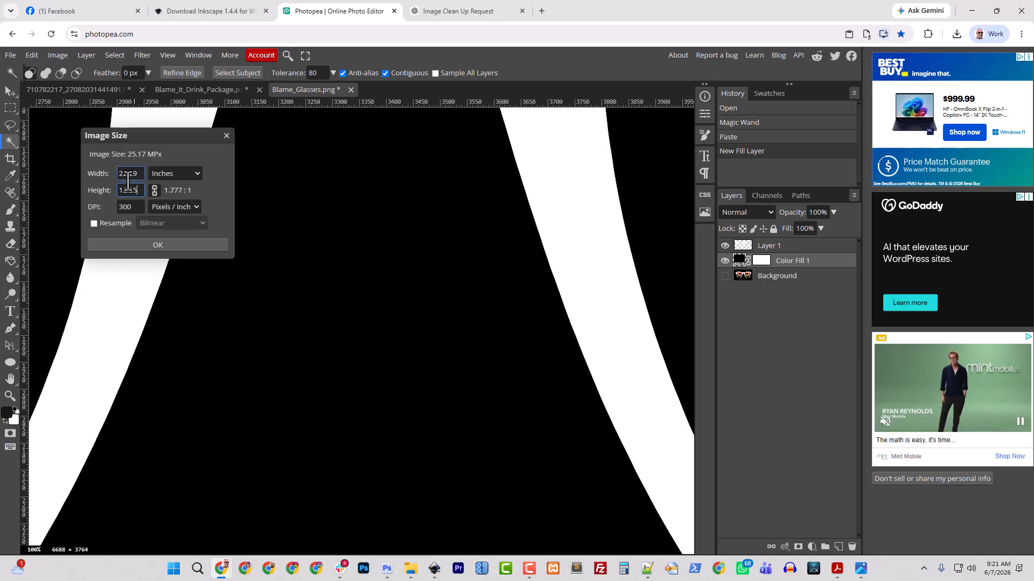
{"action": "left_click", "coordinate": [164, 248]}
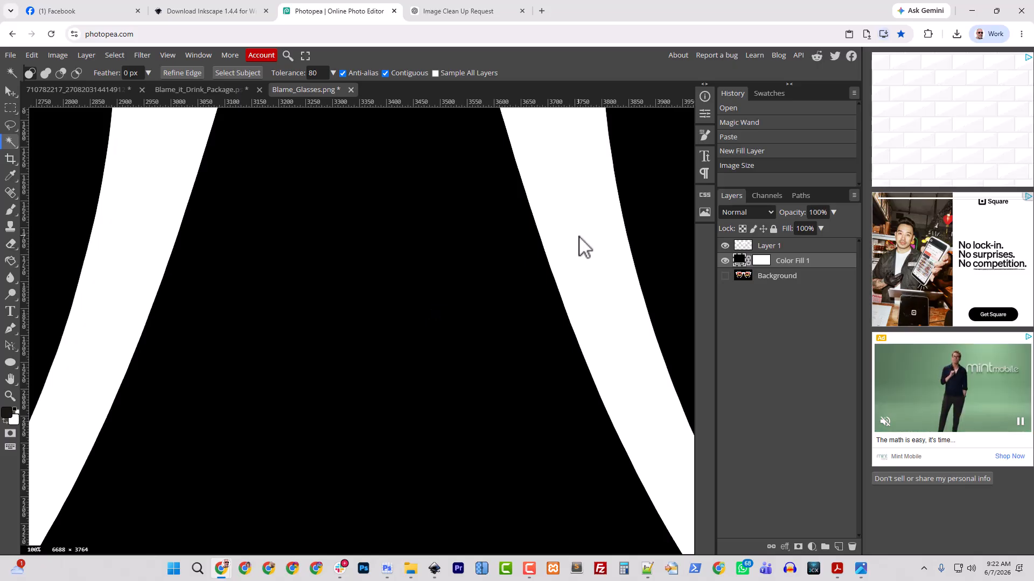
- Change the Color Fill layer's color to white (#ffffff) to expose the frame's edges
{"action": "double_click", "coordinate": [740, 262]}
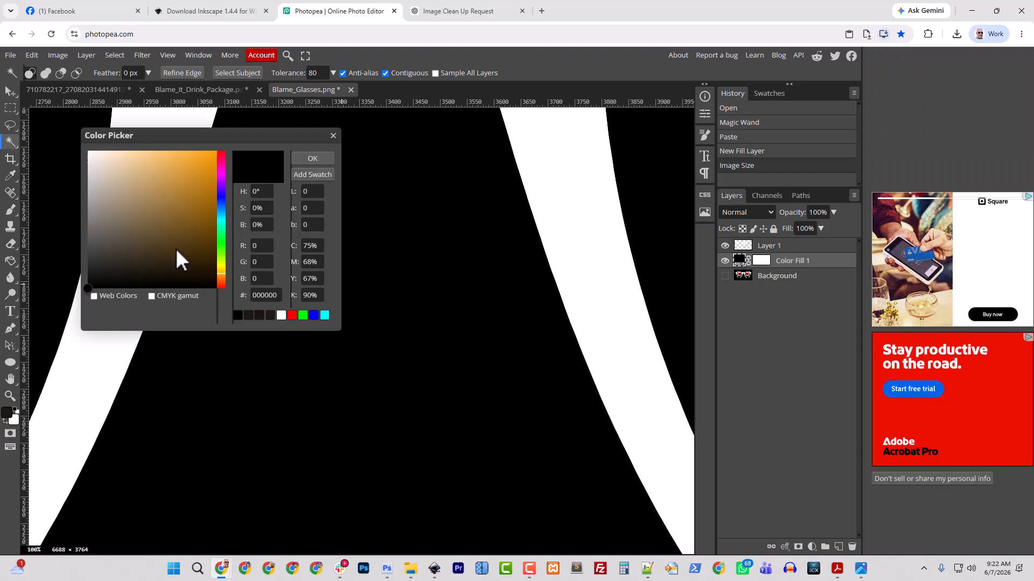
{"action": "left_click_drag", "start_coordinate": [176, 248], "coordinate": [48, 130]}
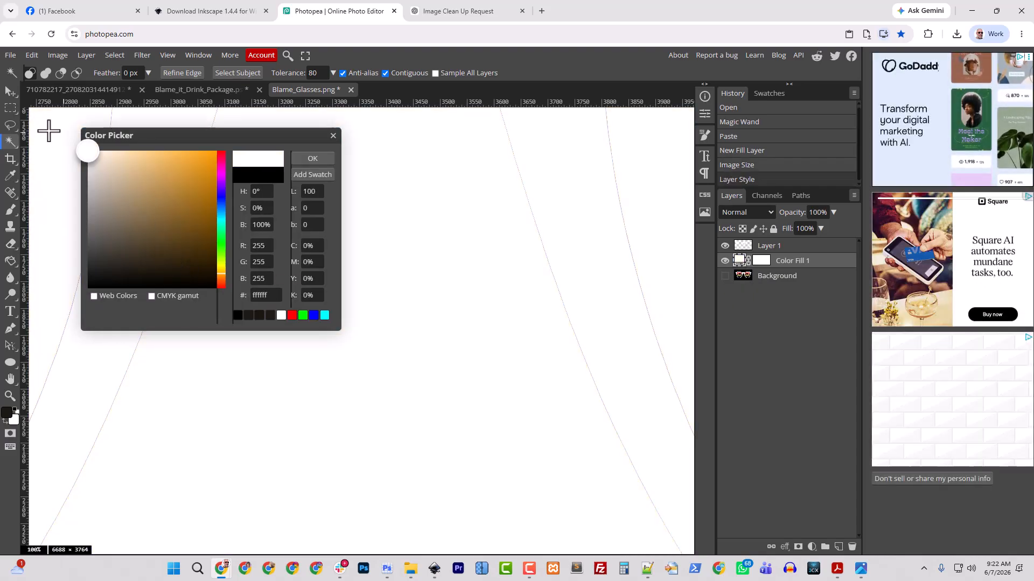
{"action": "left_click", "coordinate": [323, 160]}
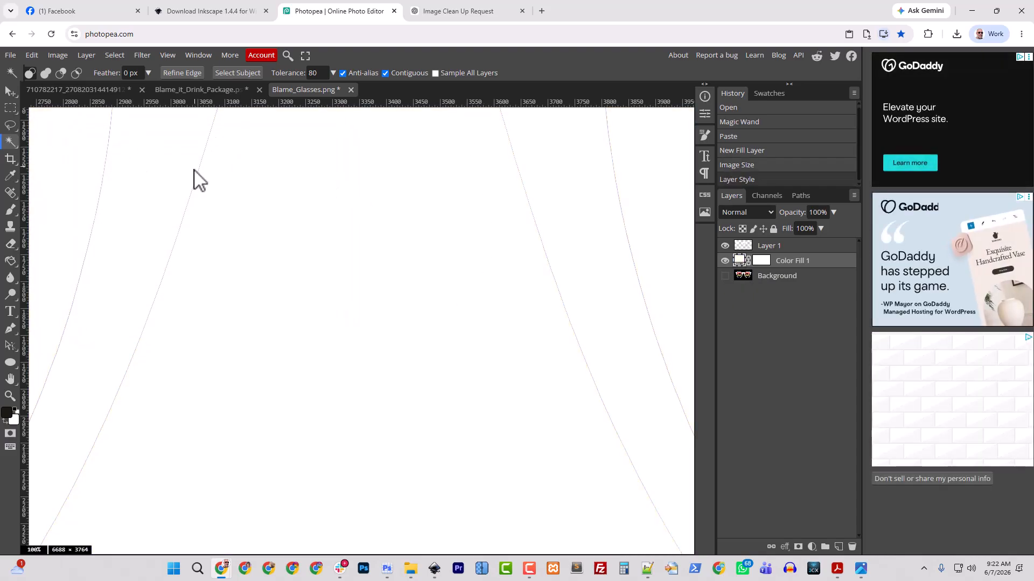
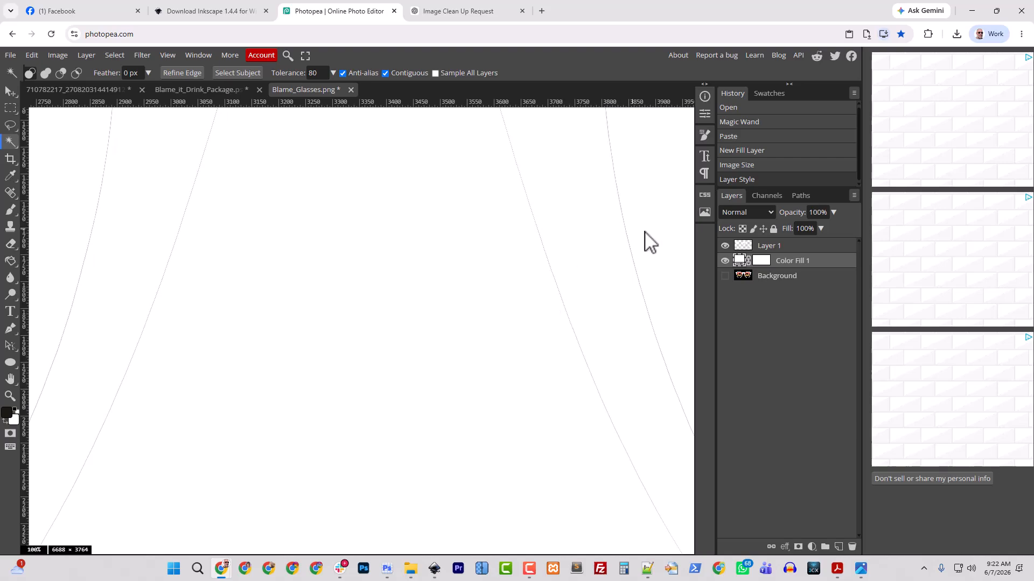
- Apply a pure white (#ffffff) Color Overlay at 100% opacity to the sunglasses frame on Layer 1
{"action": "left_click", "coordinate": [776, 249]}
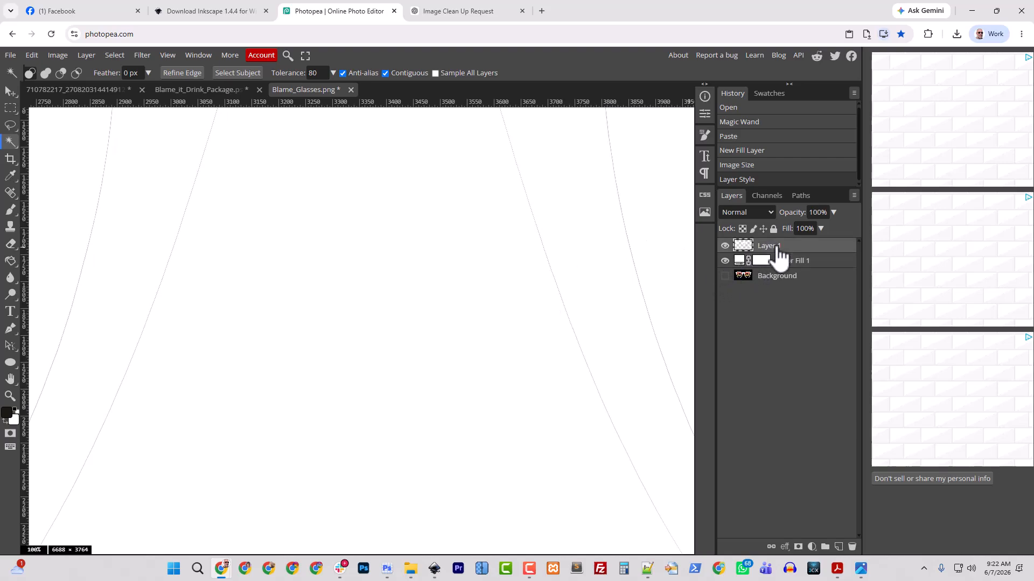
{"action": "right_click", "coordinate": [775, 253]}
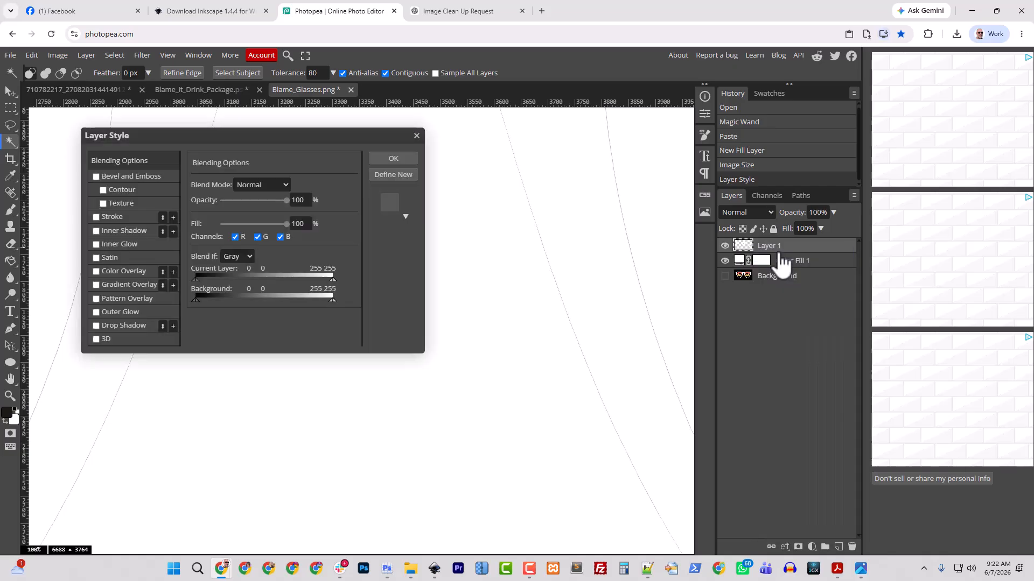
{"action": "left_click", "coordinate": [776, 255]}
{"action": "left_click", "coordinate": [118, 271]}
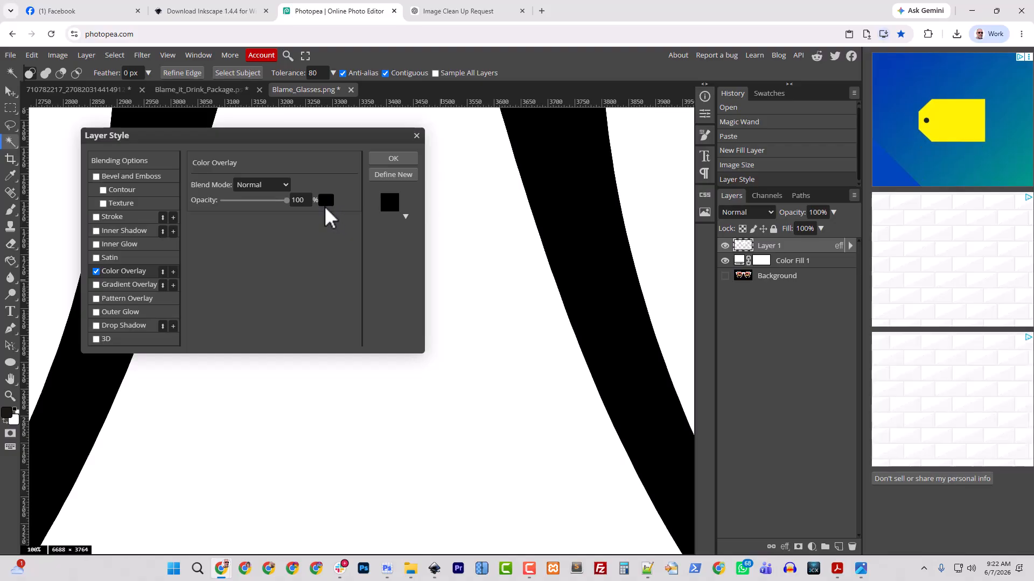
{"action": "left_click", "coordinate": [326, 201]}
{"action": "mouse_move", "coordinate": [264, 276]}
{"action": "left_mouse_down"}
{"action": "mouse_move", "coordinate": [185, 227]}
{"action": "mouse_move", "coordinate": [166, 229]}
{"action": "left_mouse_up"}
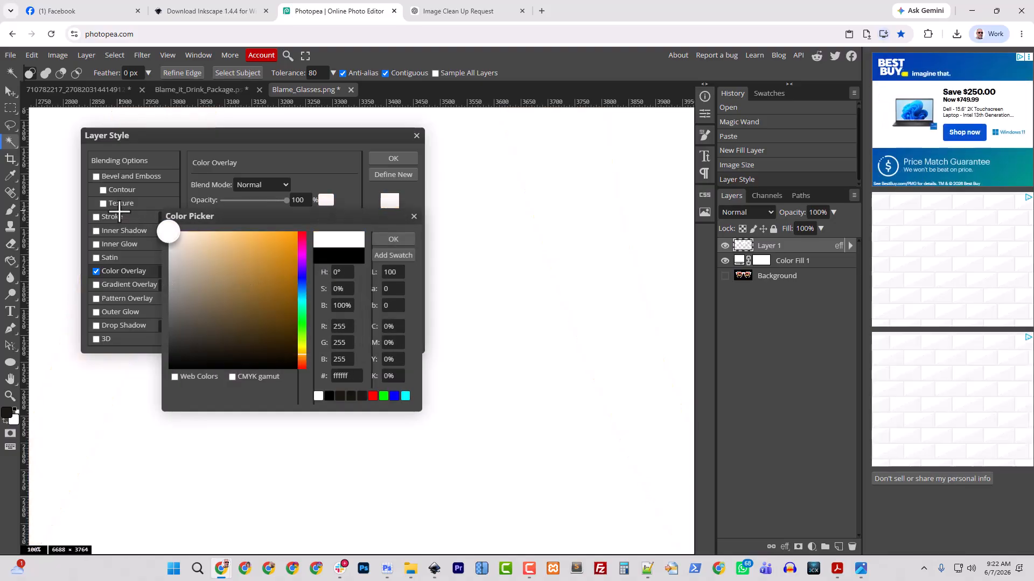
{"action": "left_click", "coordinate": [408, 240]}
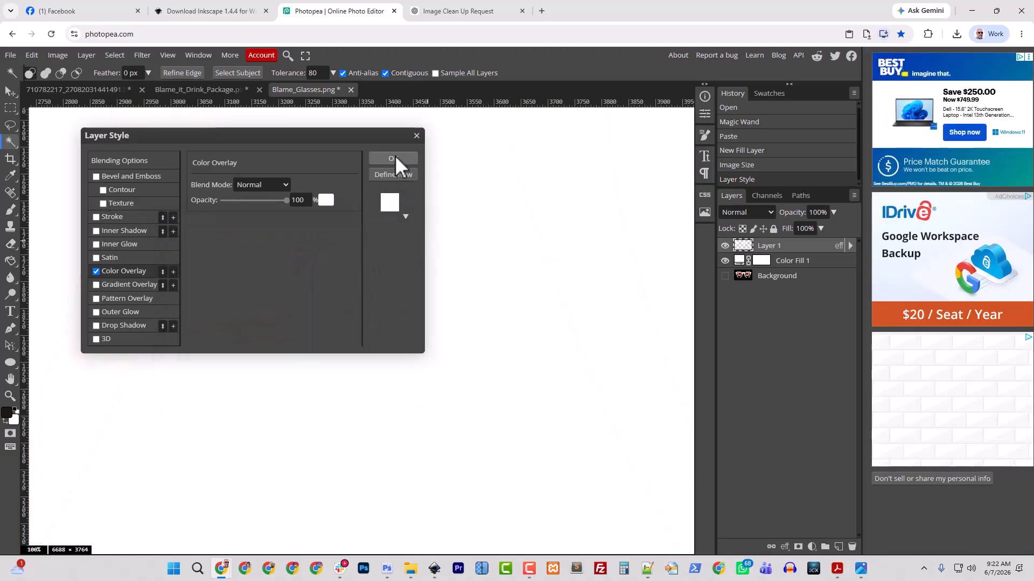
{"action": "left_click", "coordinate": [395, 157]}
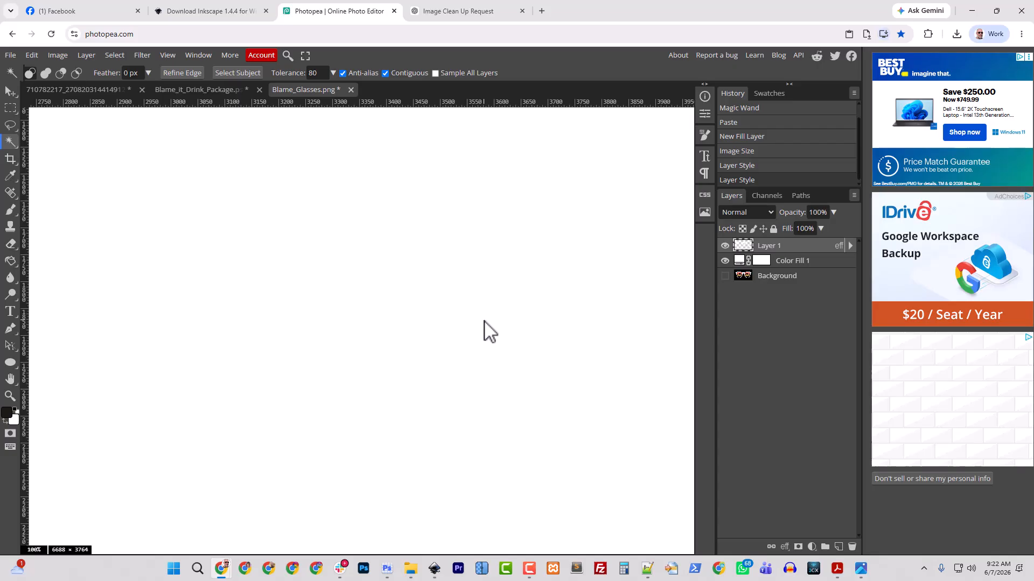
- Hide the Color Fill and frame layers and show the original Background layer
{"action": "left_click", "coordinate": [725, 262]}
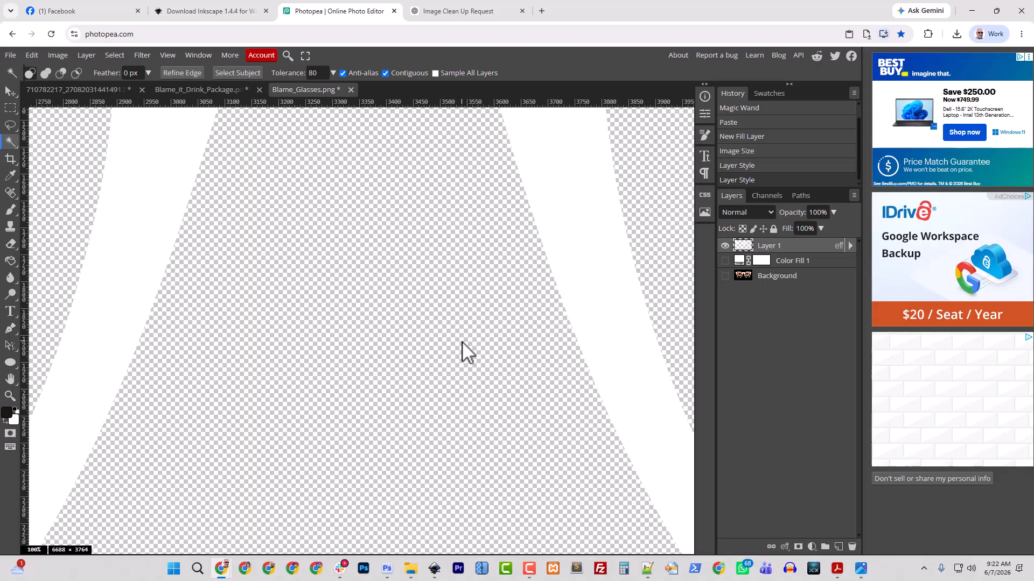
{"action": "scroll", "coordinate": [462, 341], "scroll_direction": "down", "scroll_amount": 6}
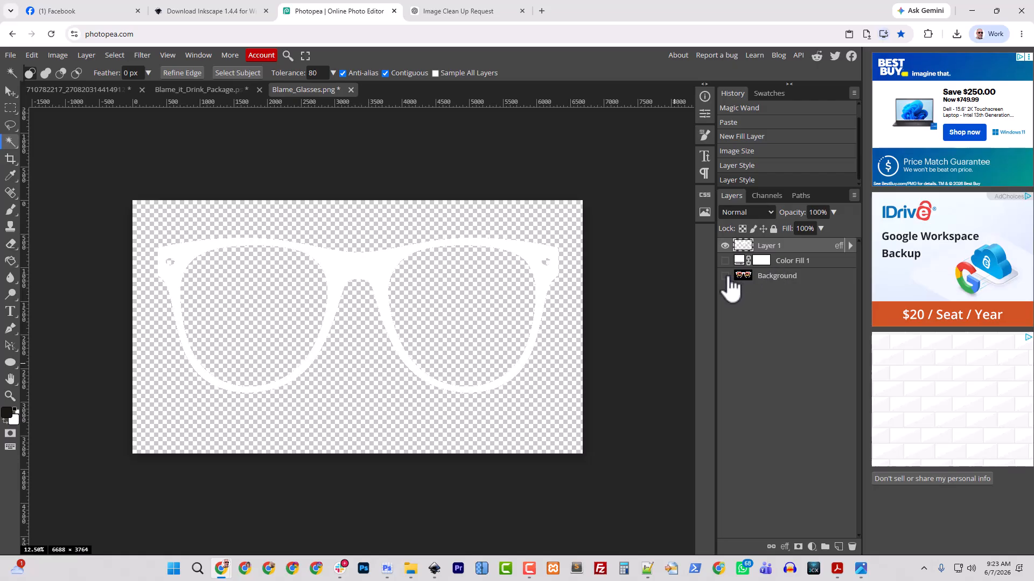
{"action": "left_click", "coordinate": [725, 245]}
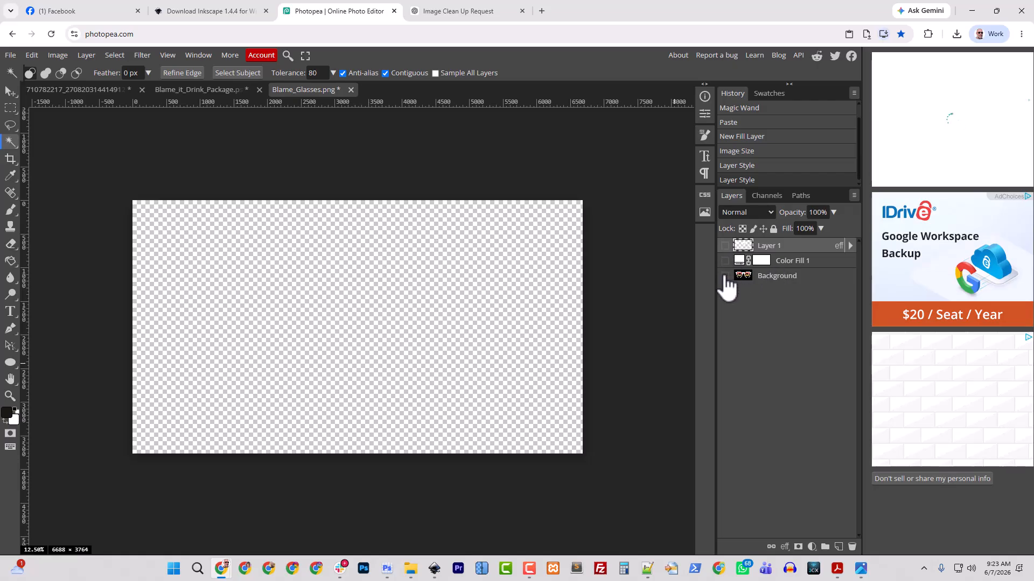
{"action": "left_click", "coordinate": [725, 275]}
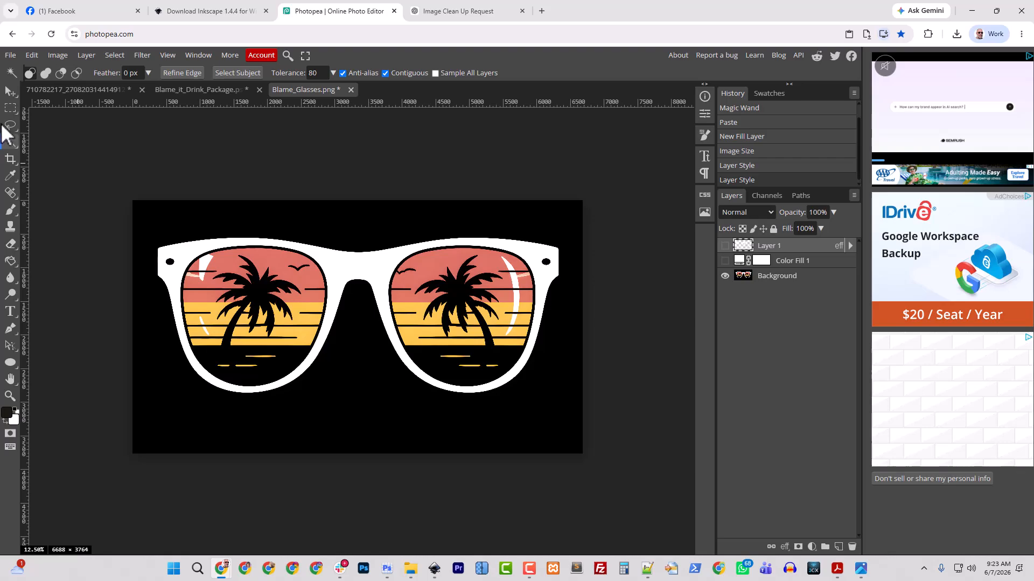
- Discard the whole-lens selection and select the coral sky in the right lens on the Background layer with the Magic Wand at tolerance 80
{"action": "key", "text": "ctrl+plus"}
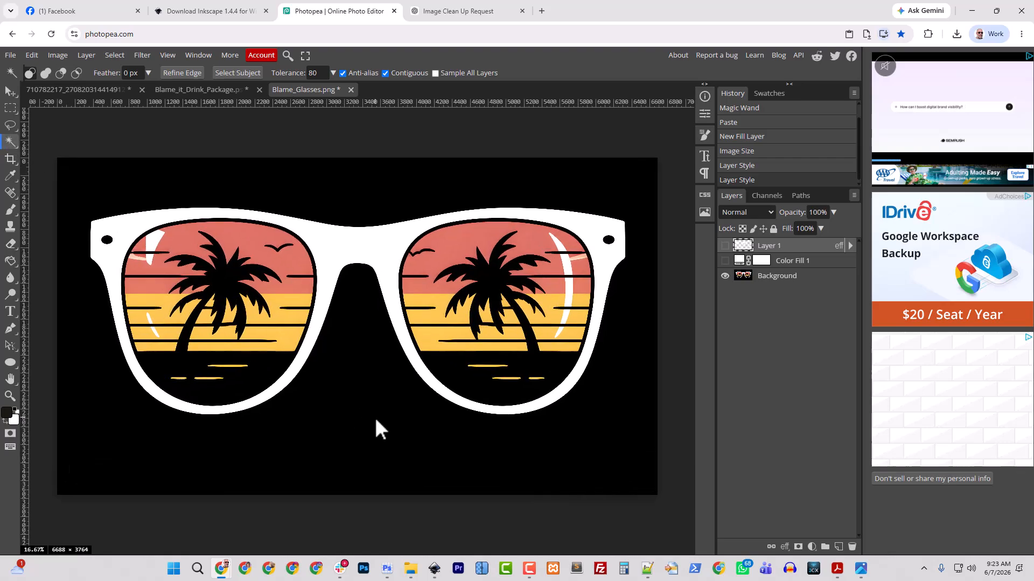
{"action": "key", "text": "ctrl+plus"}
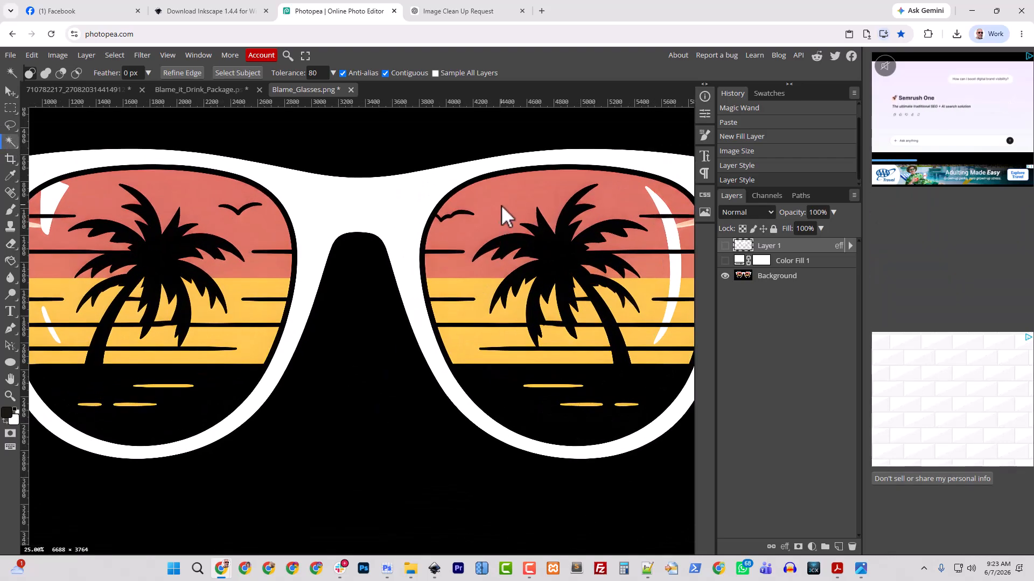
{"action": "key", "text": "shift"}
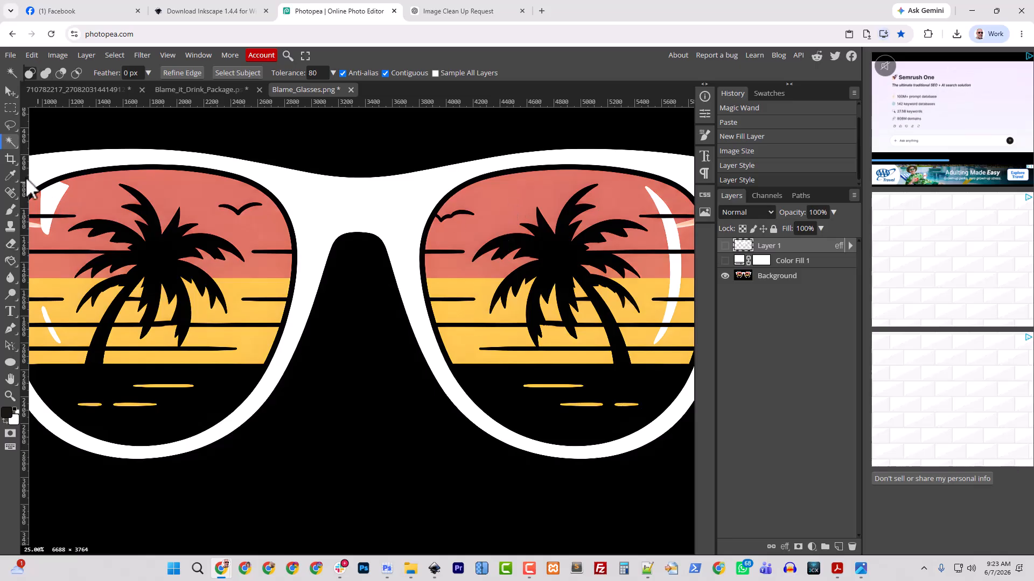
{"action": "left_click", "coordinate": [504, 205]}
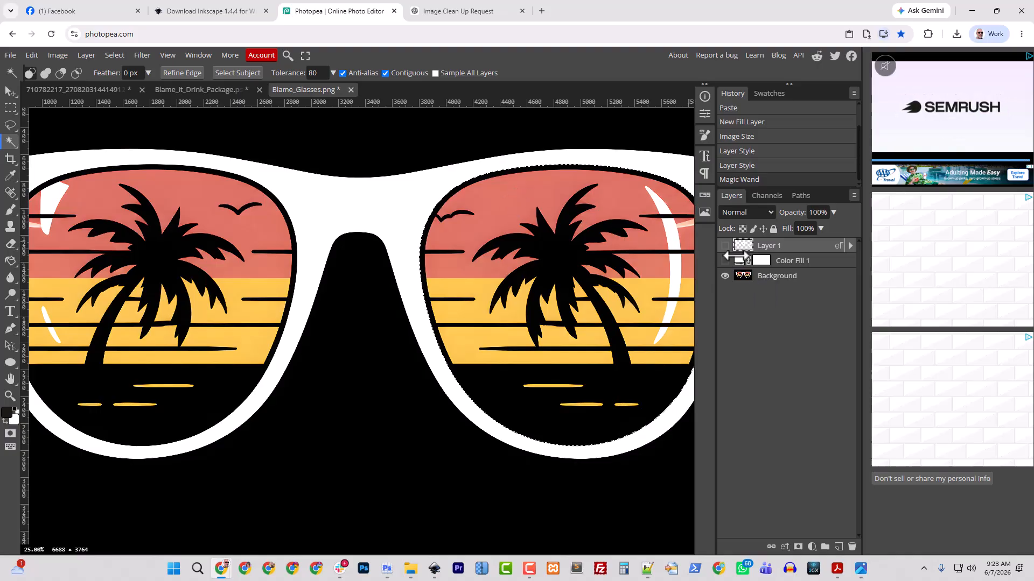
{"action": "left_click", "coordinate": [759, 276]}
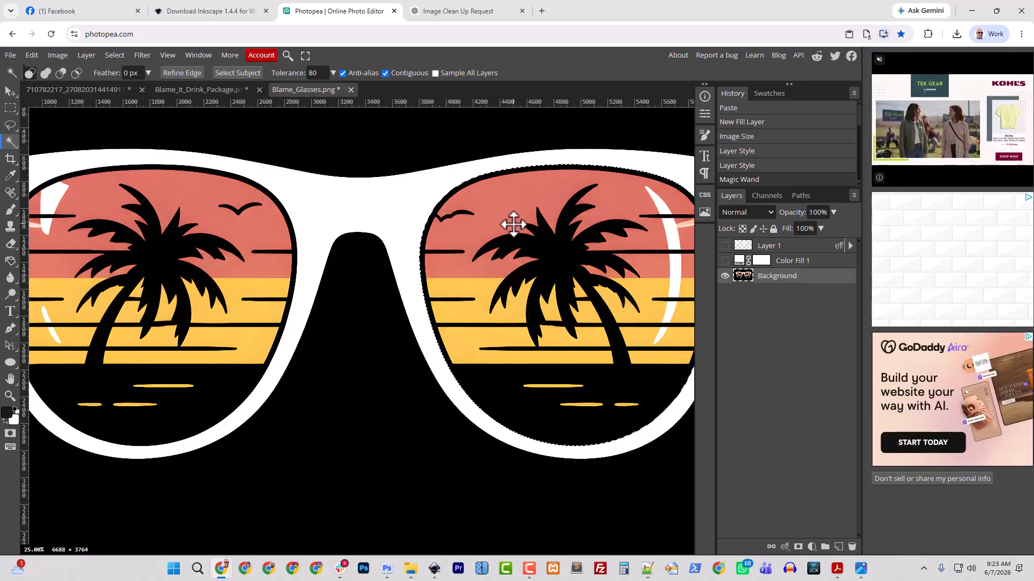
{"action": "key", "text": "ctrl+d"}
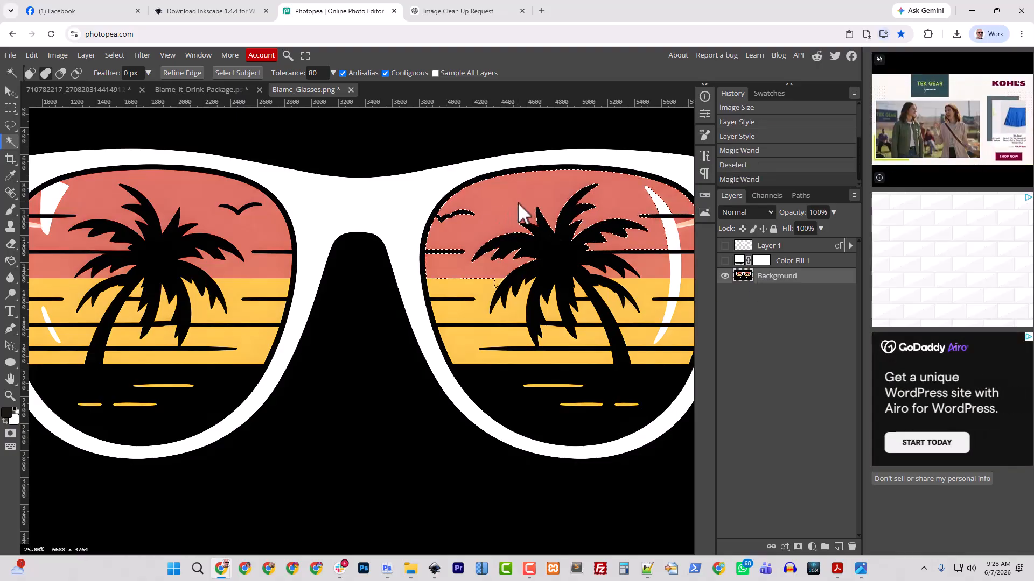
{"action": "left_click", "coordinate": [518, 212]}
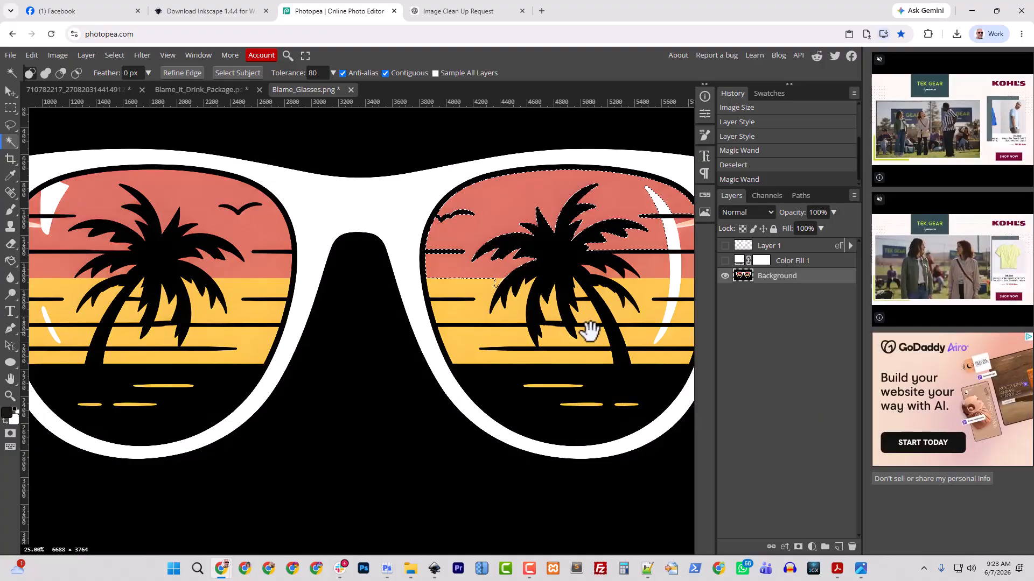
{"action": "left_click_drag", "start_coordinate": [591, 329], "coordinate": [415, 300]}
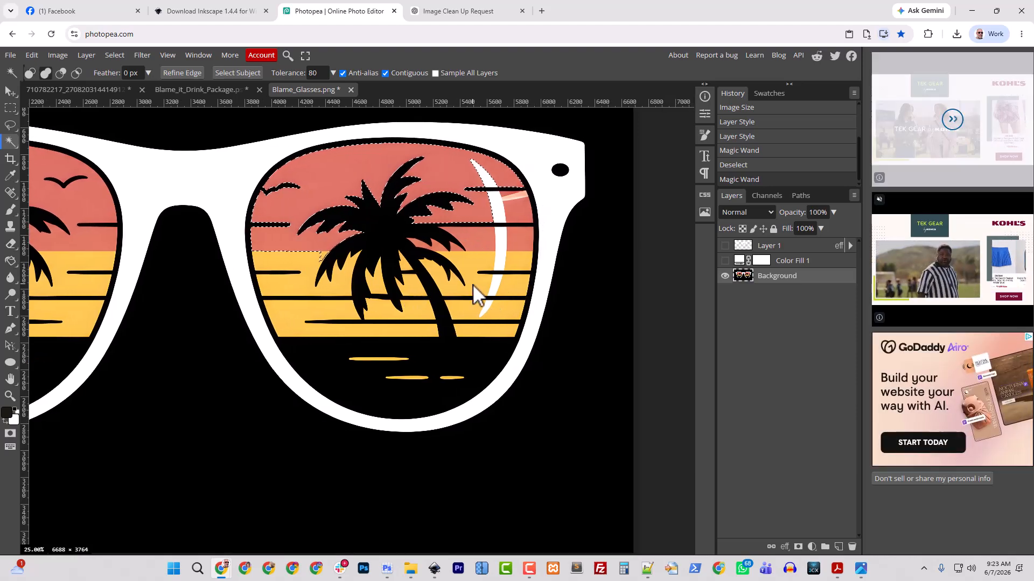
{"action": "left_click", "coordinate": [472, 284]}
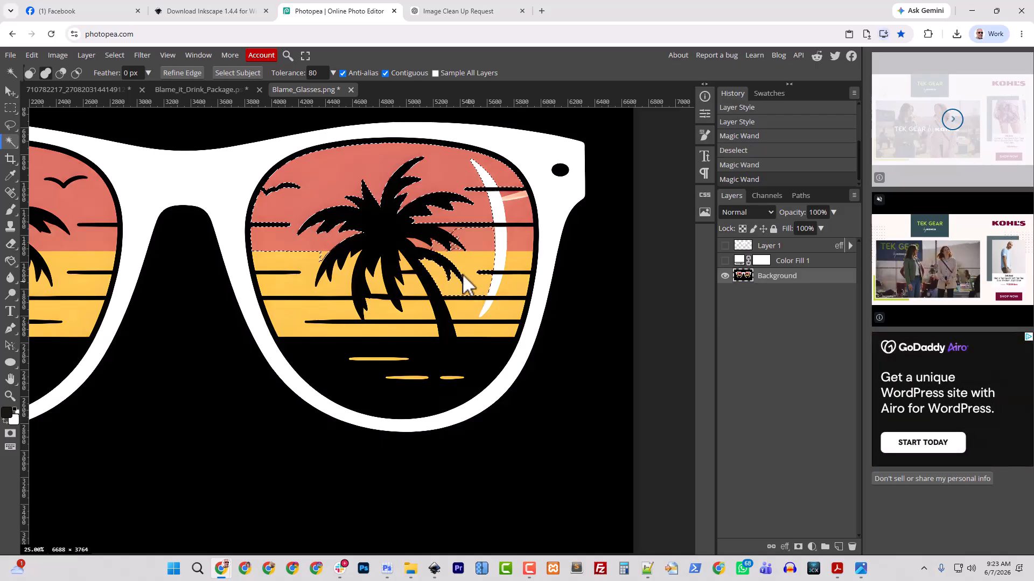
{"action": "left_click", "coordinate": [427, 246]}
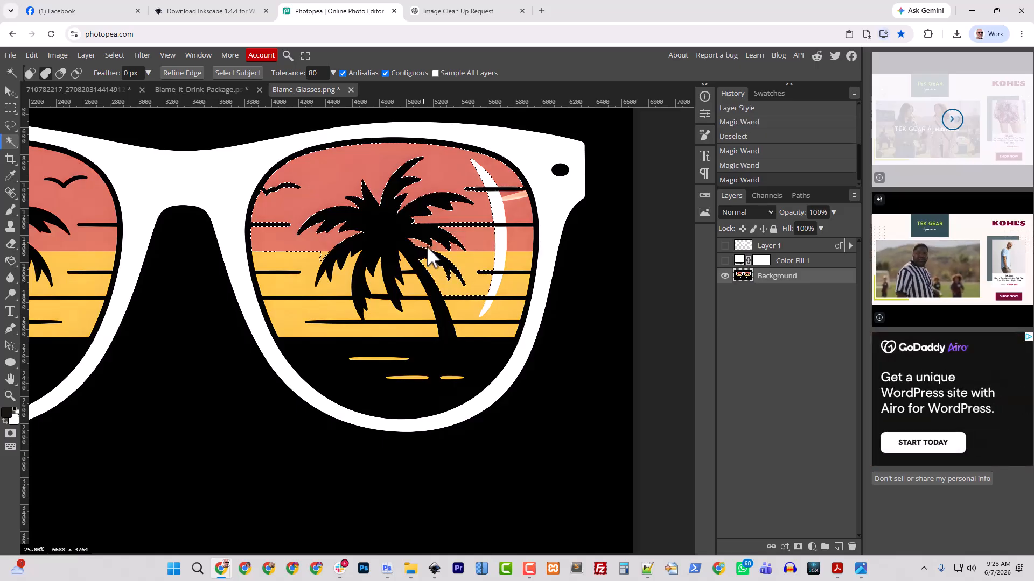
{"action": "left_click", "coordinate": [460, 232]}
{"action": "left_click", "coordinate": [518, 235]}
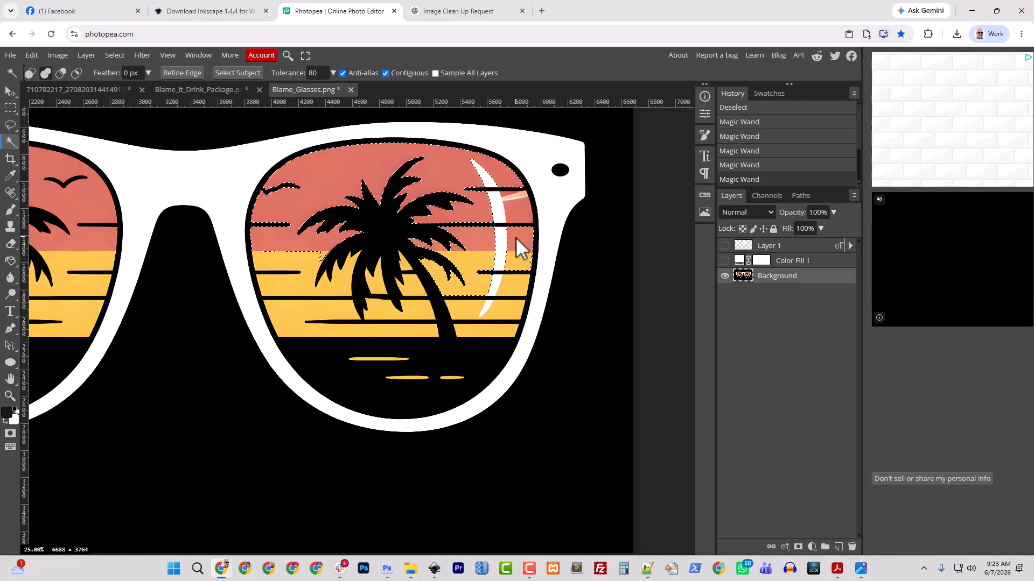
{"action": "left_click", "coordinate": [512, 211]}
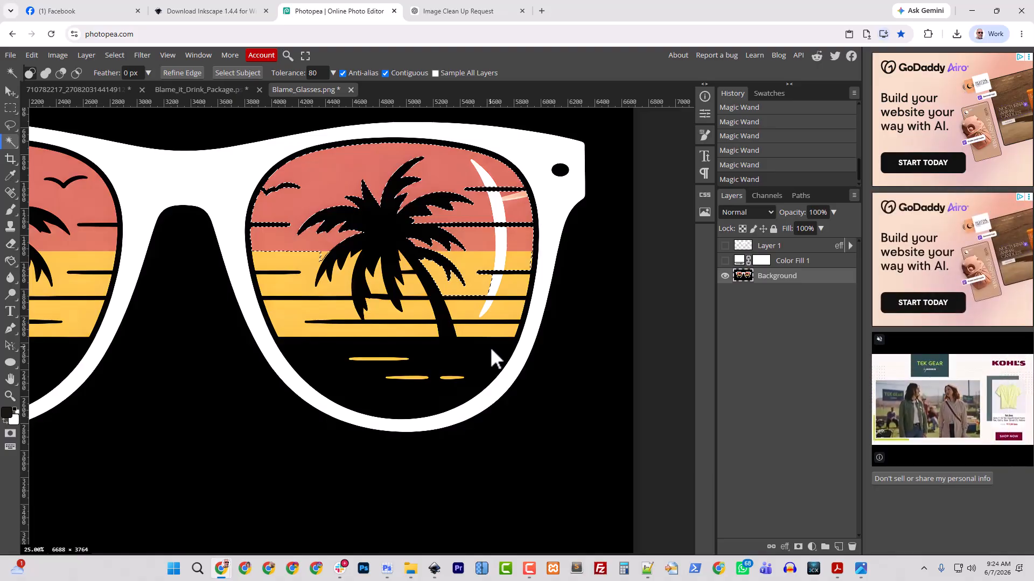
{"action": "key", "text": "ctrl+d"}
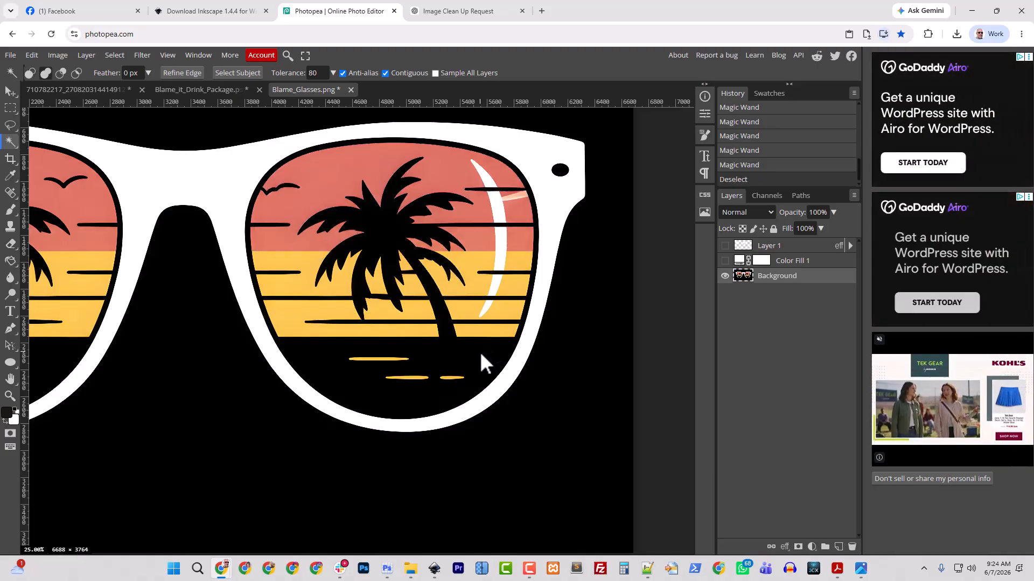
- Select the black water, outline, stripe and palm areas inside both lenses with the Magic Wand, adding to one selection
{"action": "left_click", "coordinate": [481, 354]}
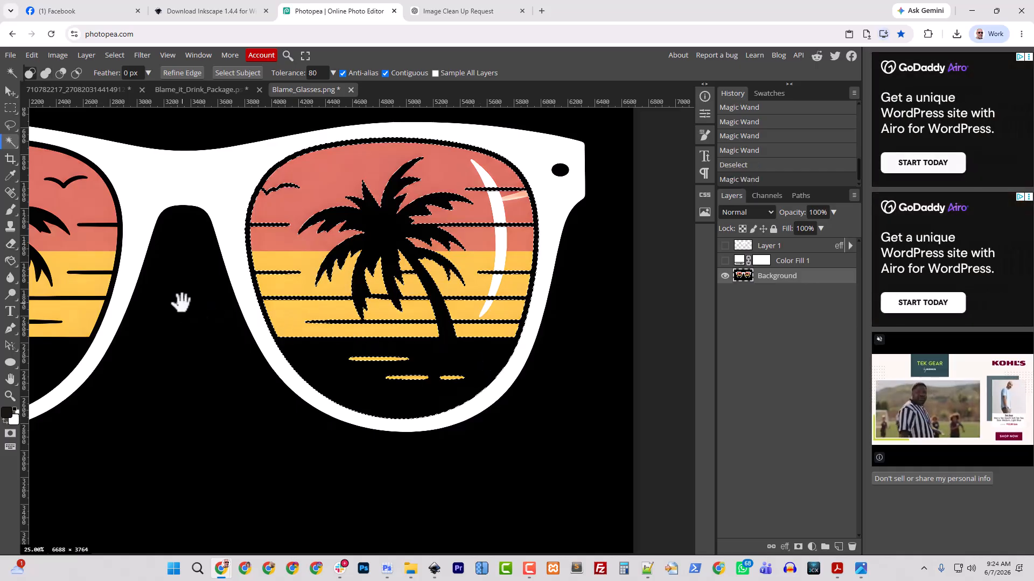
{"action": "left_click_drag", "start_coordinate": [182, 301], "coordinate": [461, 295]}
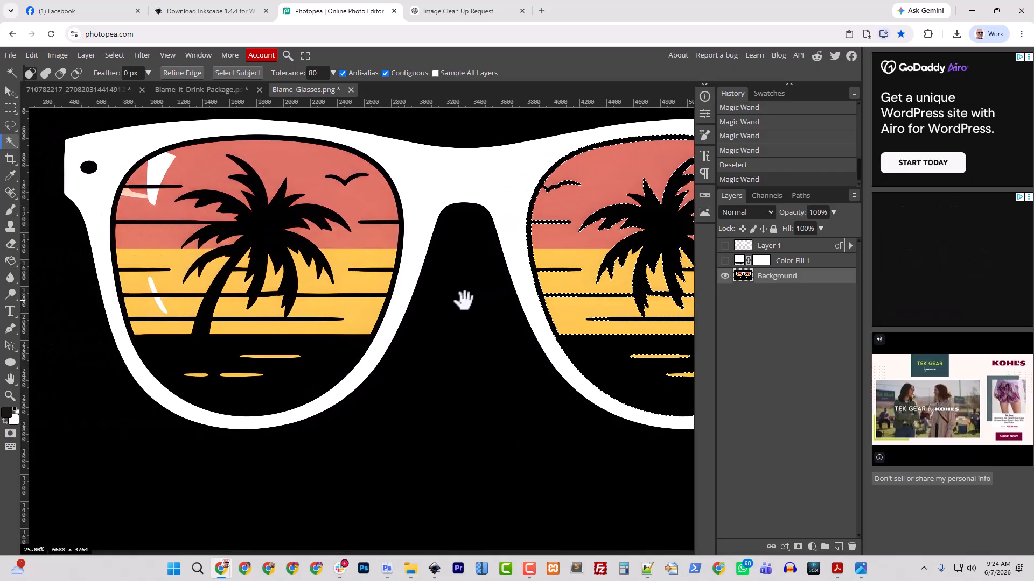
{"action": "left_click", "coordinate": [315, 356]}
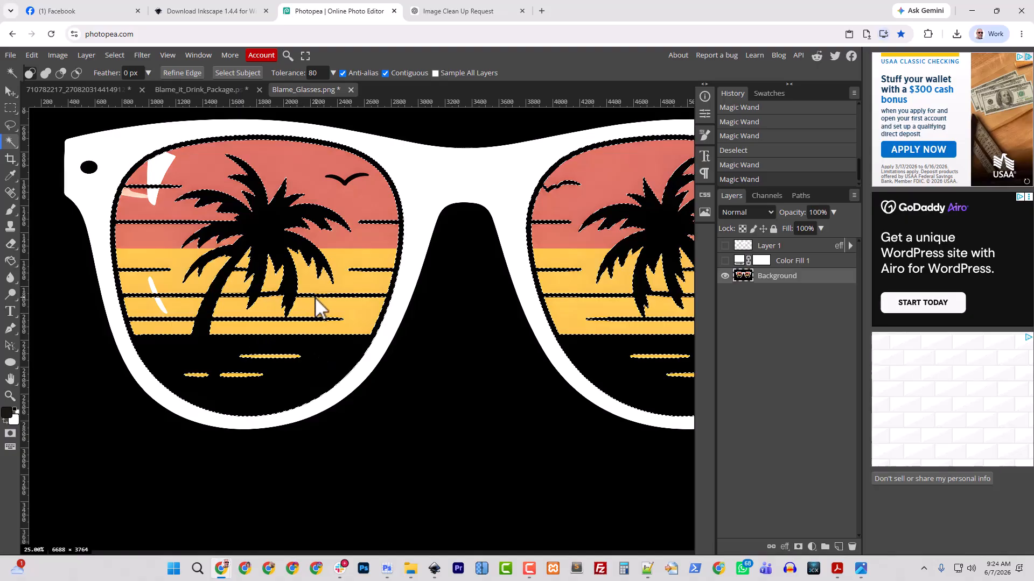
{"action": "left_click", "coordinate": [213, 287]}
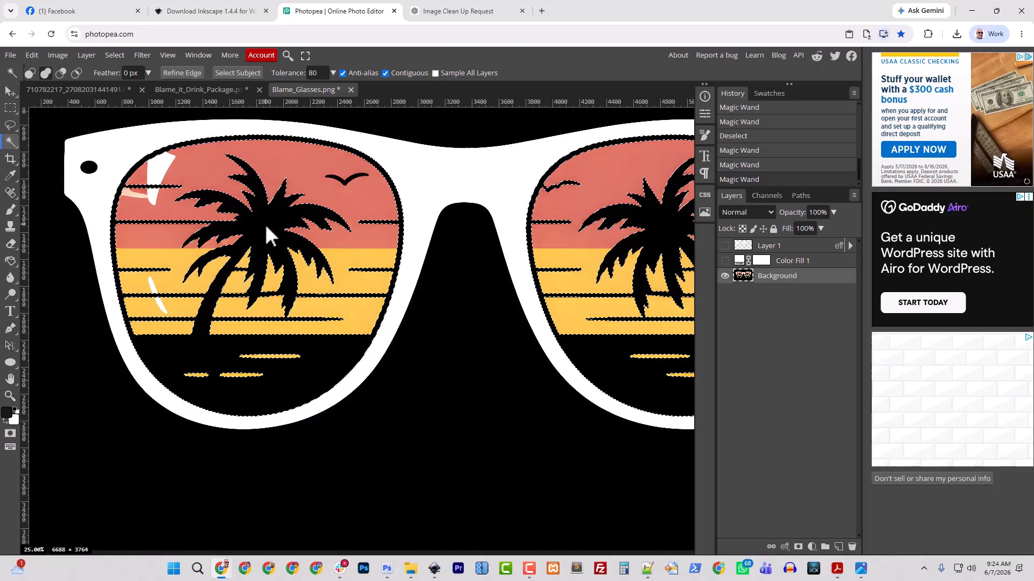
{"action": "left_click", "coordinate": [264, 223]}
{"action": "left_click", "coordinate": [290, 297]}
{"action": "left_click_drag", "start_coordinate": [628, 282], "coordinate": [254, 273]}
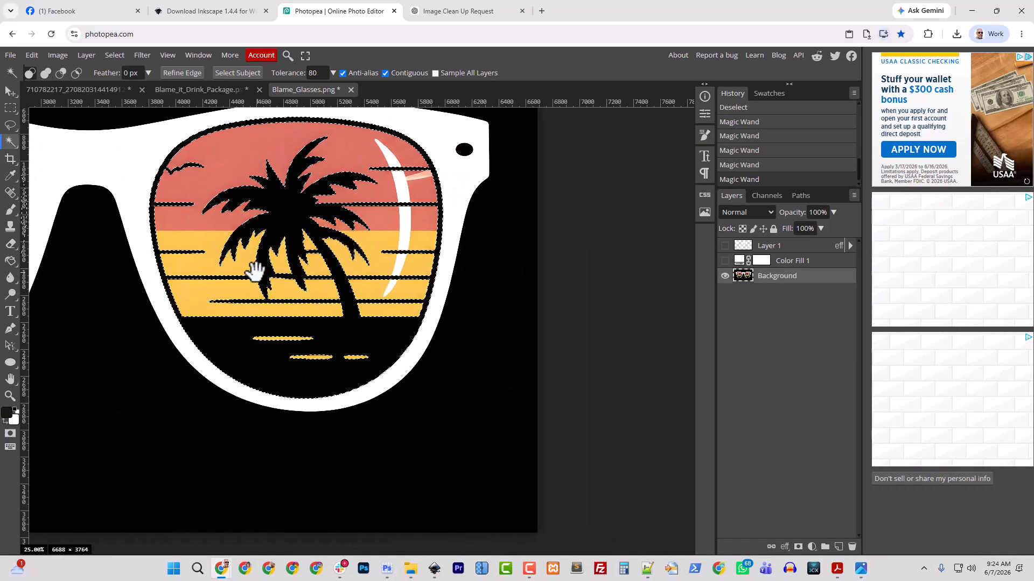
{"action": "left_click", "coordinate": [280, 208]}
{"action": "left_click_drag", "start_coordinate": [99, 274], "coordinate": [454, 251]}
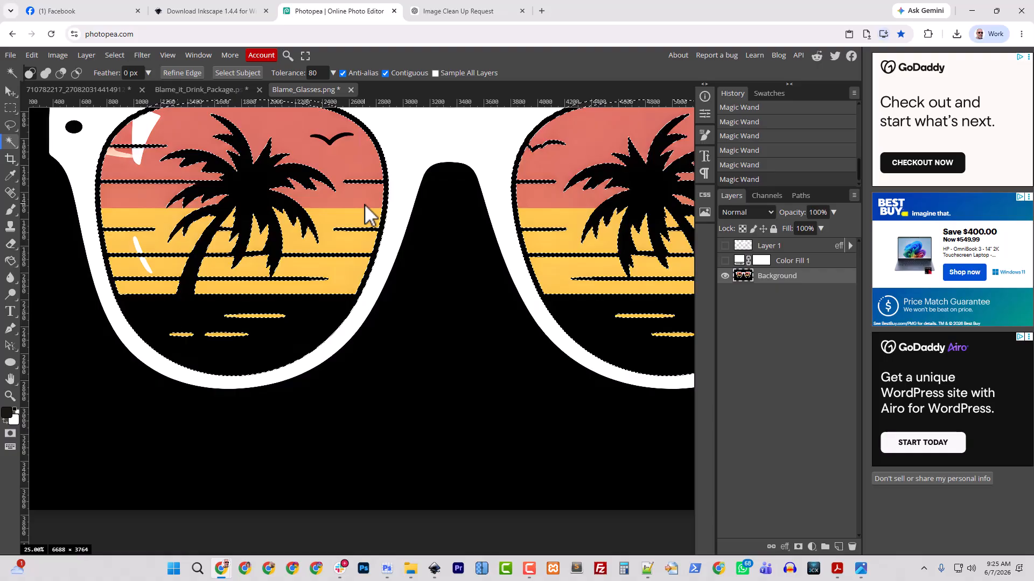
- Expand the selection of the black lens areas by 1 px
{"action": "scroll", "coordinate": [364, 203], "scroll_direction": "up", "scroll_amount": 6}
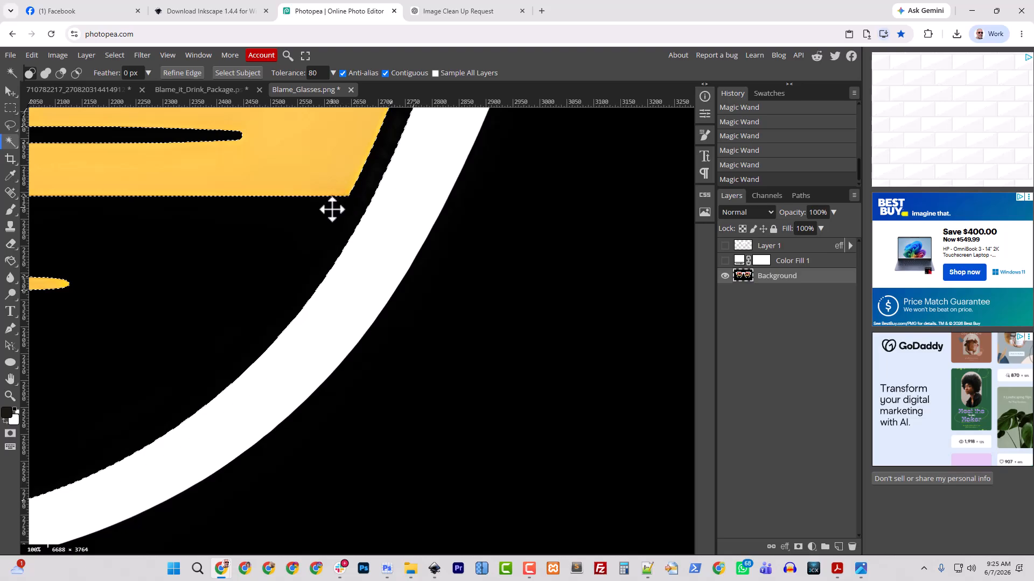
{"action": "scroll", "coordinate": [352, 221], "scroll_direction": "down", "scroll_amount": 1}
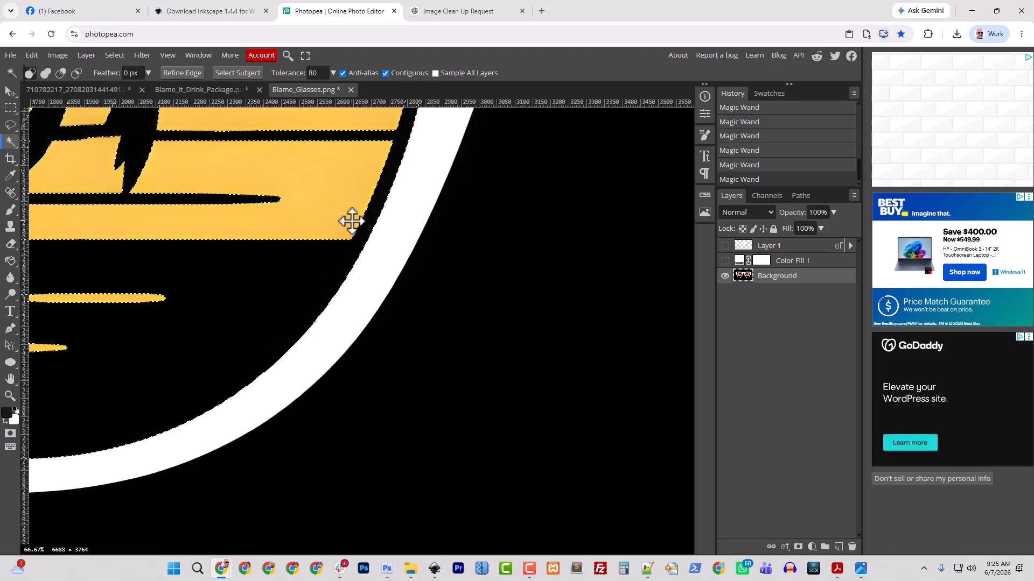
{"action": "scroll", "coordinate": [348, 219], "scroll_direction": "up", "scroll_amount": 3}
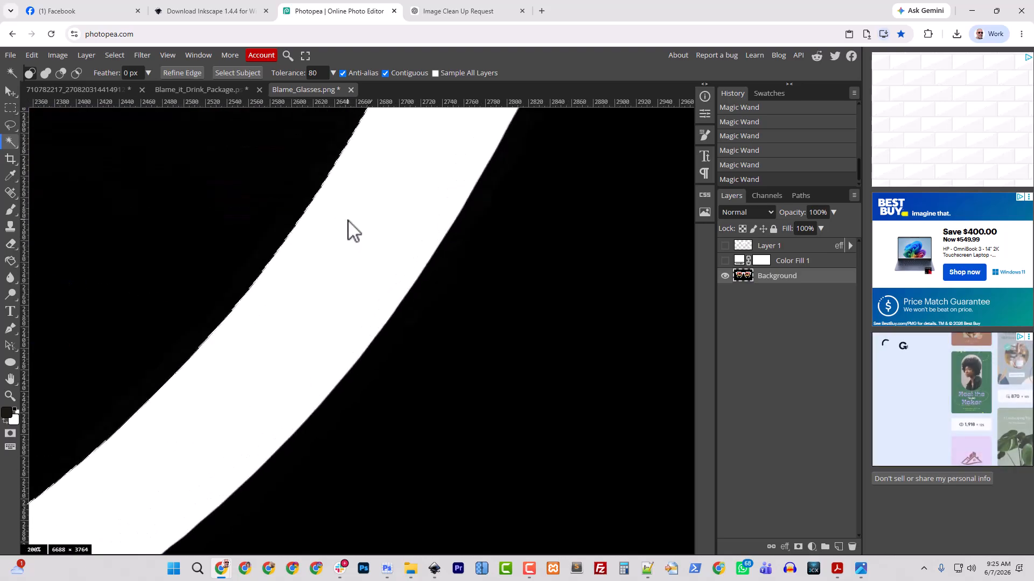
{"action": "left_click_drag", "start_coordinate": [307, 215], "coordinate": [389, 334]}
{"action": "scroll", "coordinate": [422, 396], "scroll_direction": "up", "scroll_amount": 1}
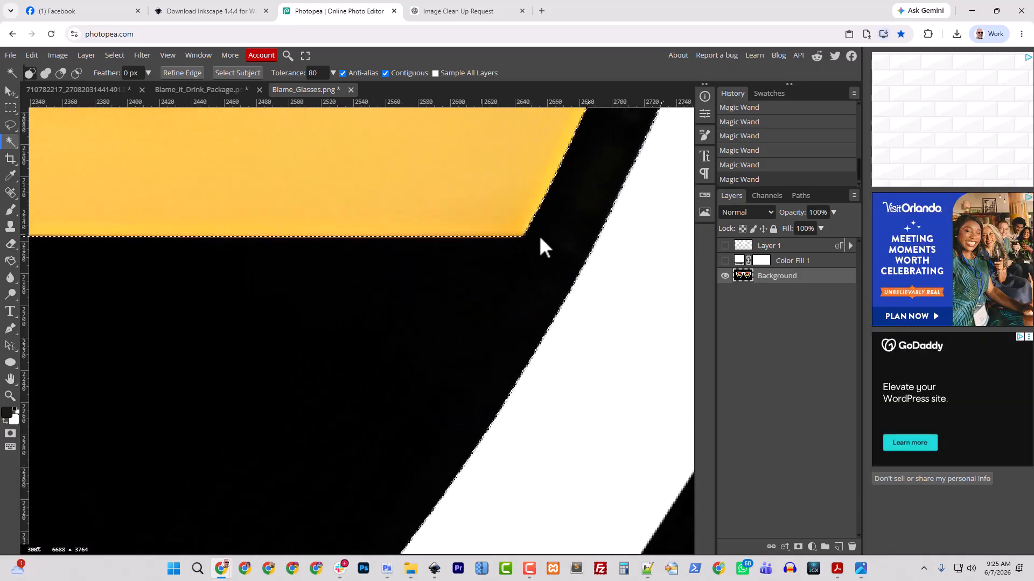
{"action": "left_click", "coordinate": [120, 55]}
{"action": "mouse_move", "coordinate": [147, 212]}
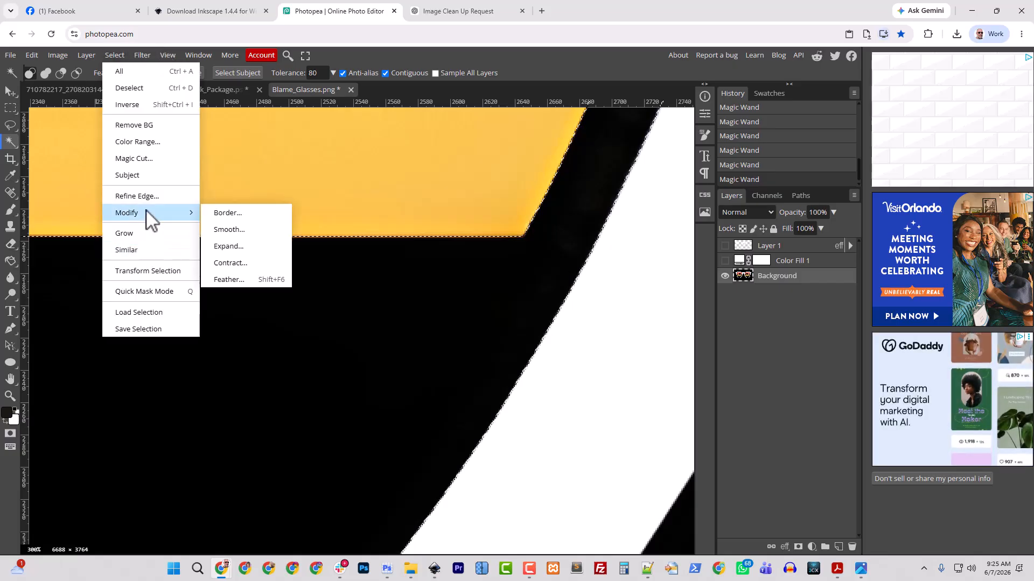
{"action": "left_click", "coordinate": [243, 249]}
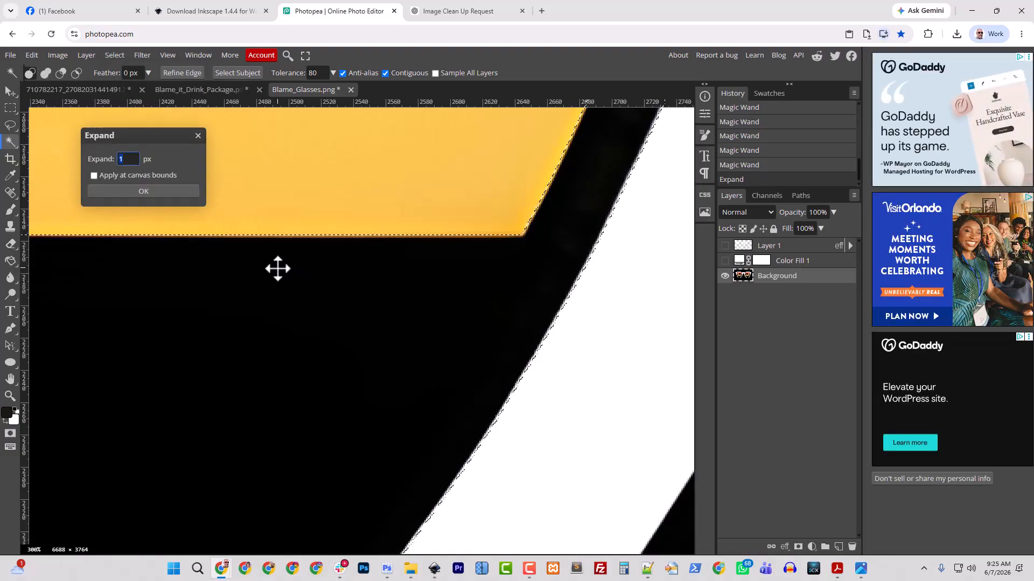
{"action": "left_click", "coordinate": [160, 192]}
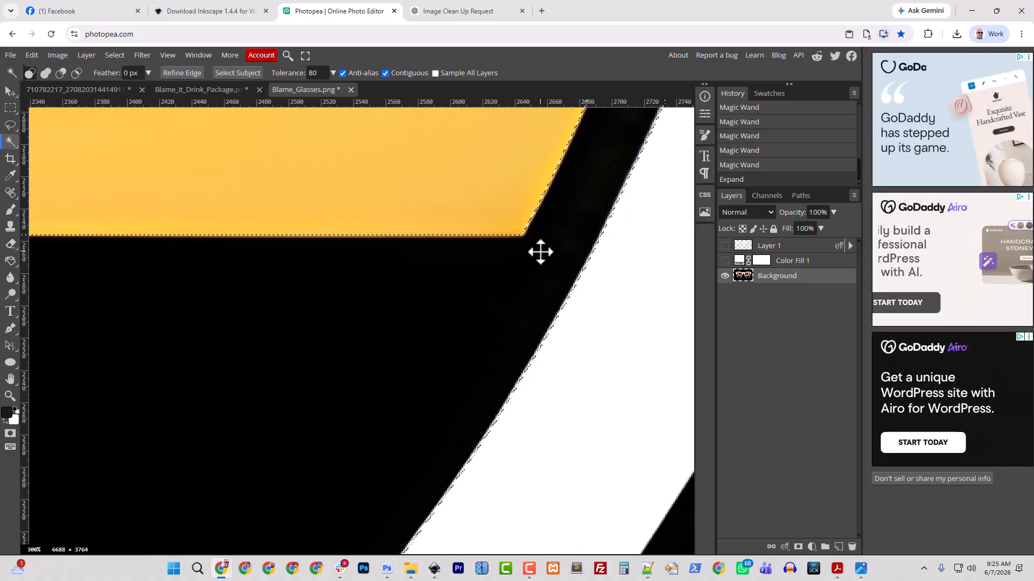
- Compare the selection edge with and without the expansion along the yellow band and white frame
{"action": "key", "text": "ctrl+z"}
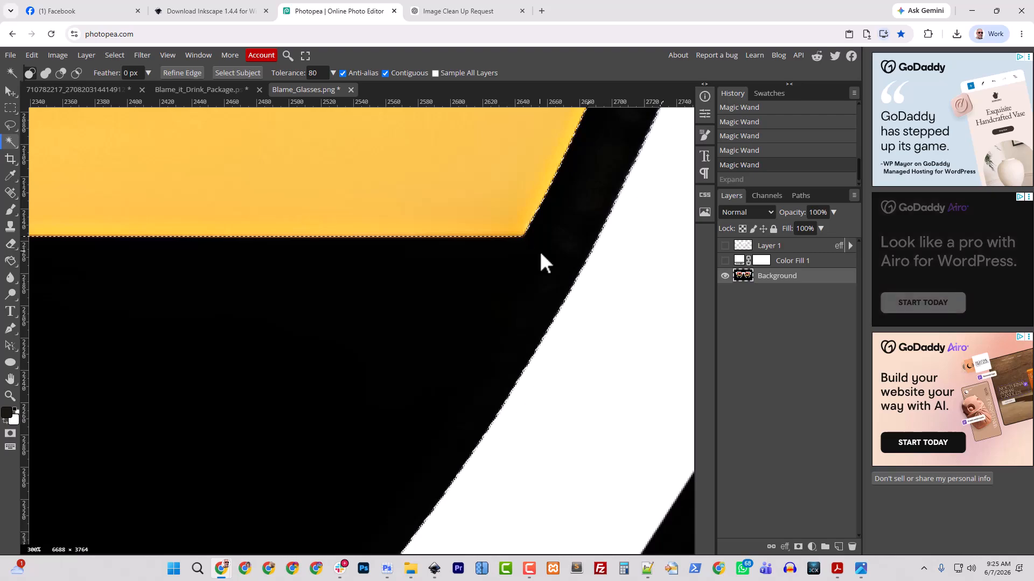
{"action": "key", "text": "ctrl+shift+z"}
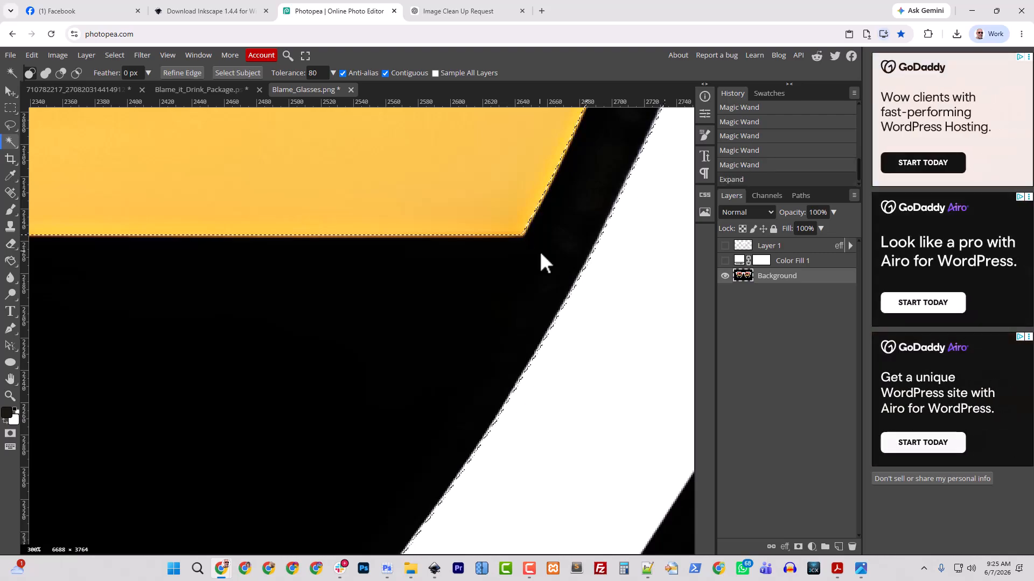
{"action": "key", "text": "ctrl+plus"}
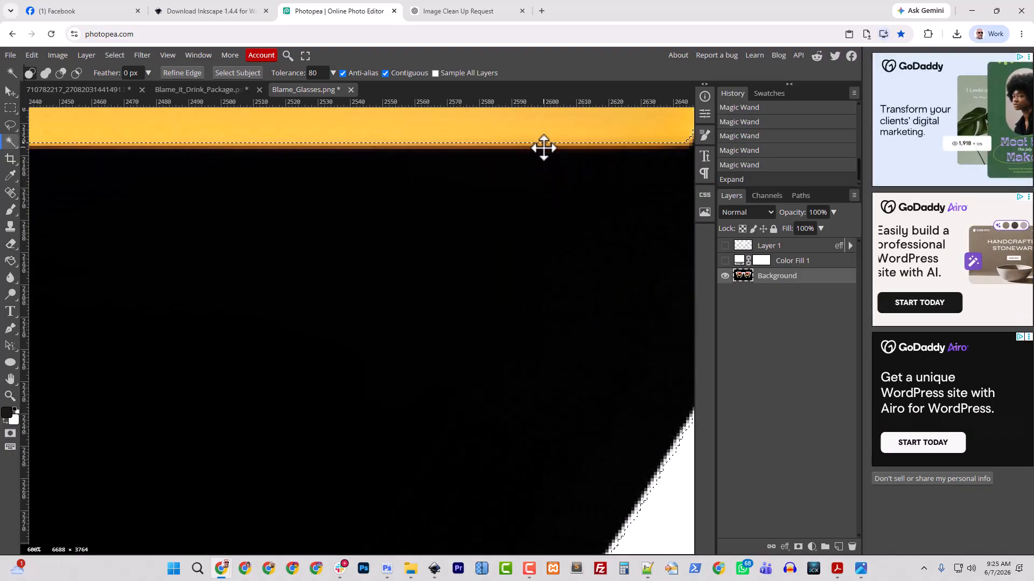
{"action": "key", "text": "ctrl+minus"}
{"action": "key", "text": "ctrl+minus"}
{"action": "key", "text": "ctrl+minus"}
{"action": "key", "text": "ctrl+minus"}
{"action": "key", "text": "ctrl+minus"}
{"action": "key", "text": "ctrl+minus"}
{"action": "key", "text": "ctrl+minus"}
{"action": "key", "text": "ctrl+minus"}
{"action": "key", "text": "ctrl+minus"}
{"action": "key", "text": "ctrl+minus"}
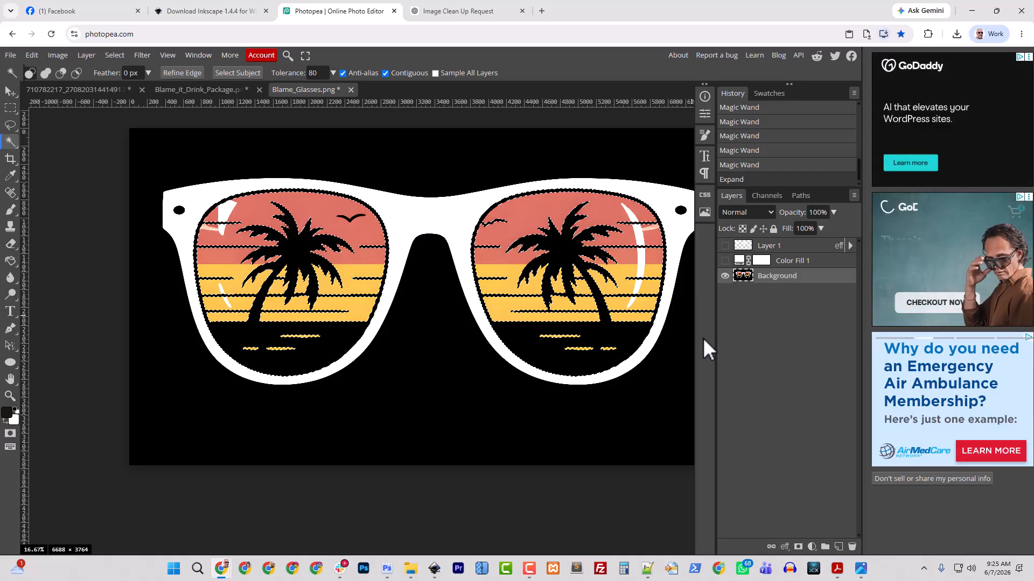
- Delete the selected black areas from both lenses and clear the selection
{"action": "key", "text": "Delete"}
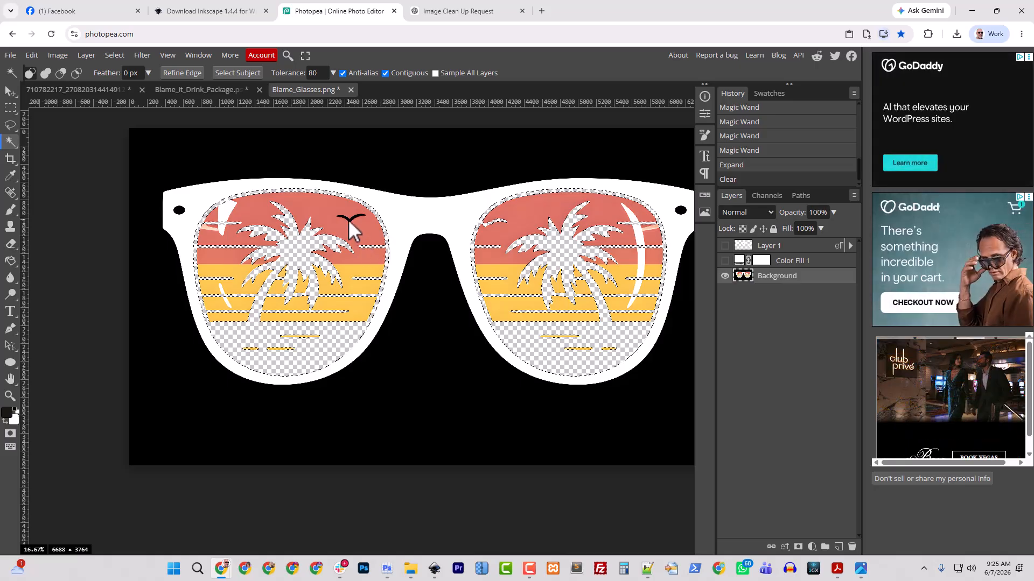
{"action": "key", "text": "ctrl+d"}
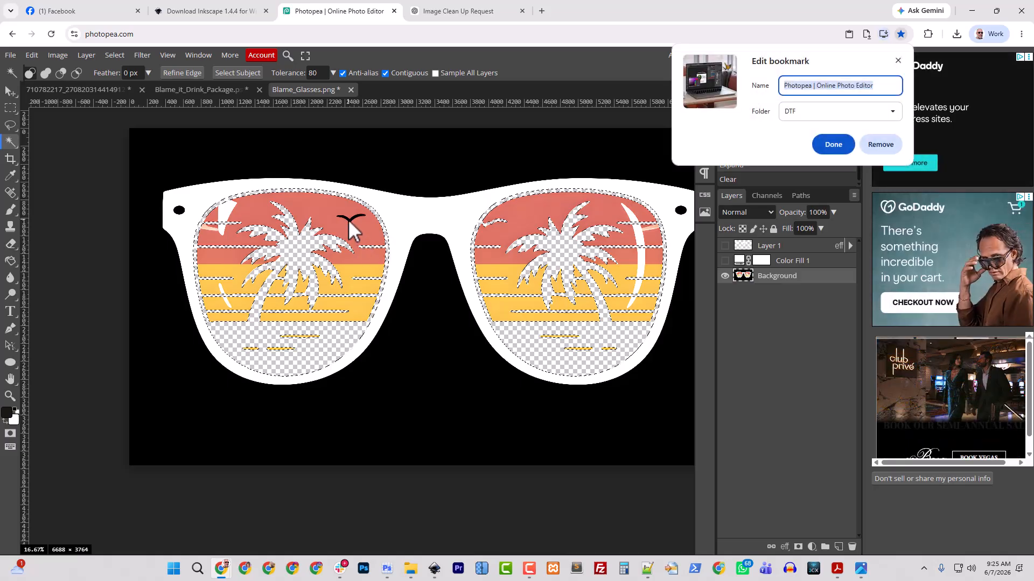
{"action": "left_click", "coordinate": [875, 148]}
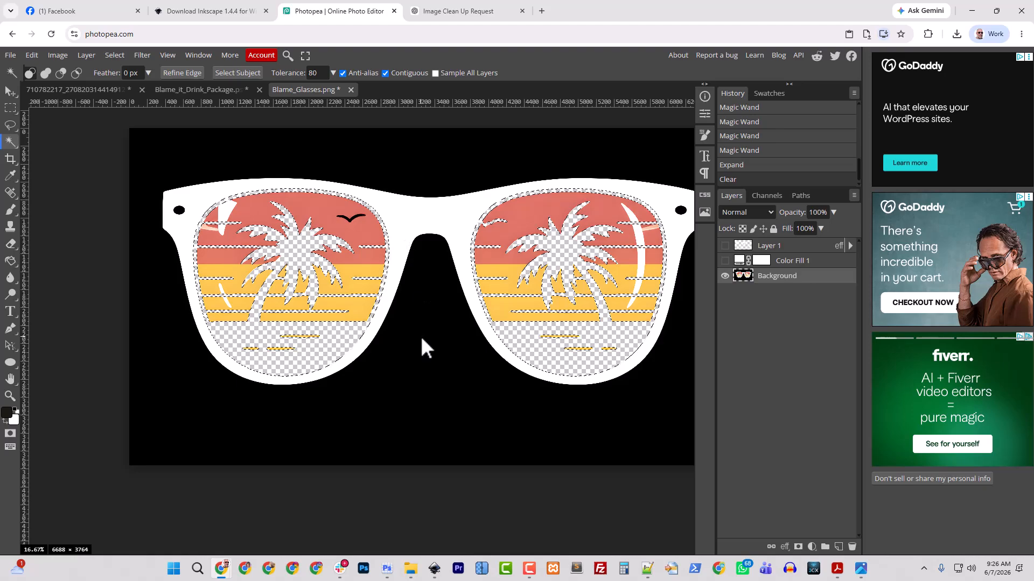
{"action": "key", "text": "ctrl+d"}
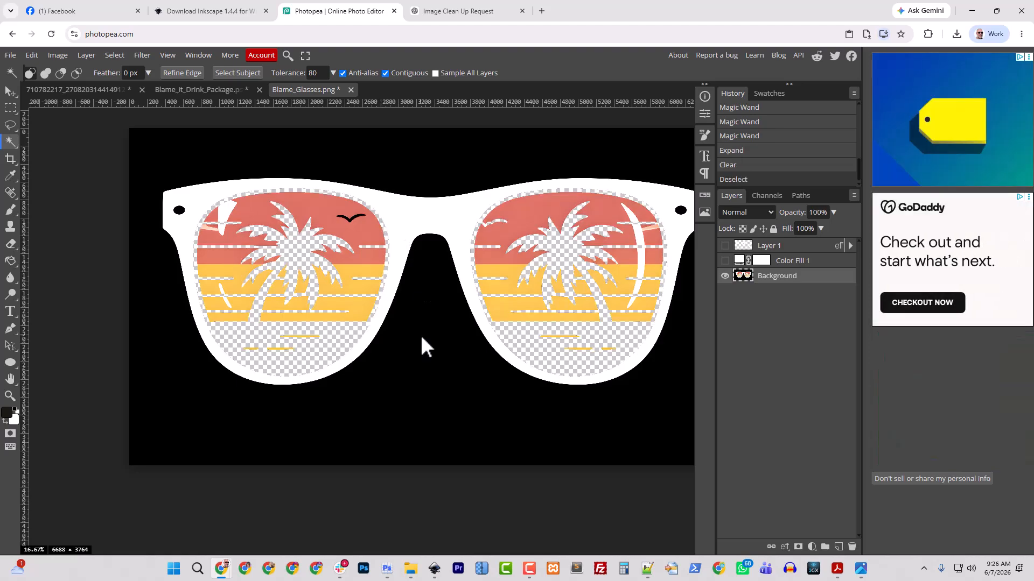
- Select the black bird above the palm with the Magic Wand and expand its selection by 1 px
{"action": "scroll", "coordinate": [421, 338], "scroll_direction": "up", "scroll_amount": 3}
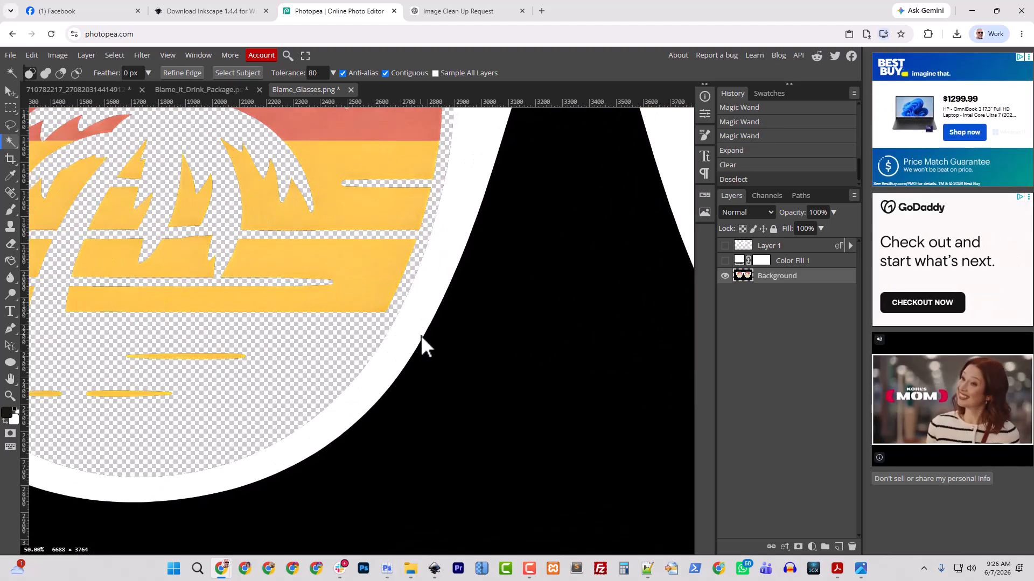
{"action": "left_click_drag", "start_coordinate": [390, 211], "coordinate": [397, 404]}
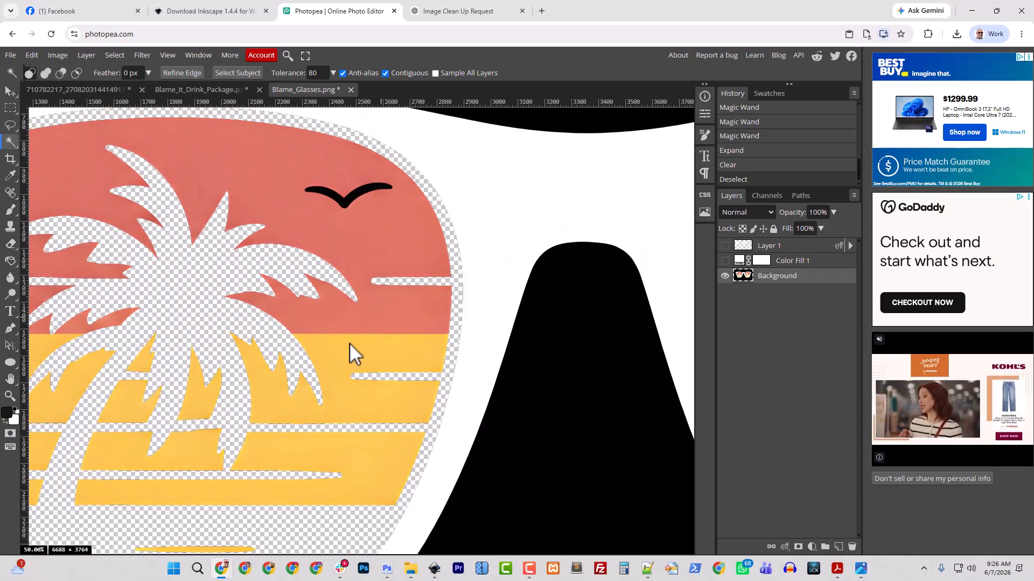
{"action": "left_click", "coordinate": [344, 203]}
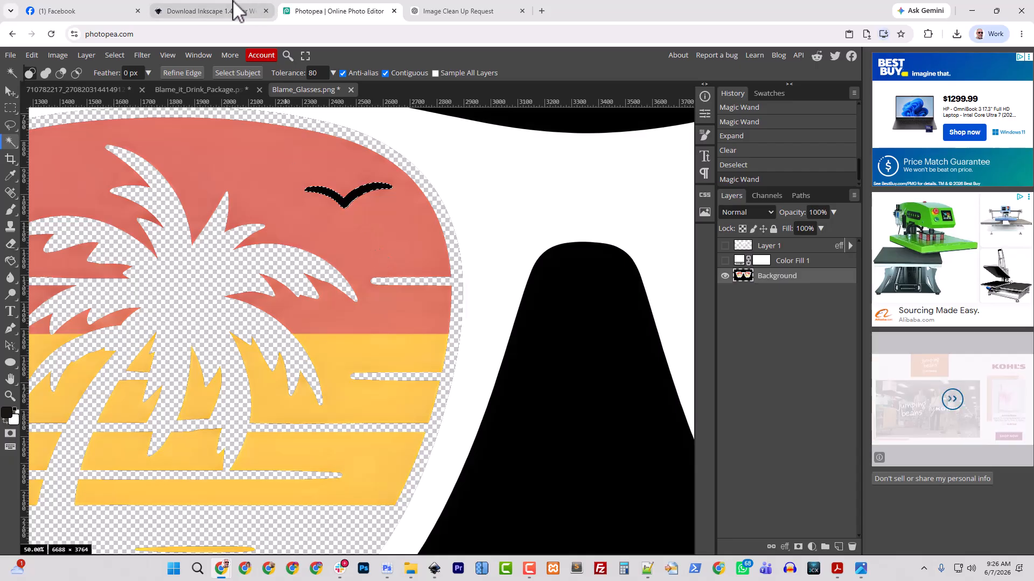
{"action": "left_click", "coordinate": [114, 55]}
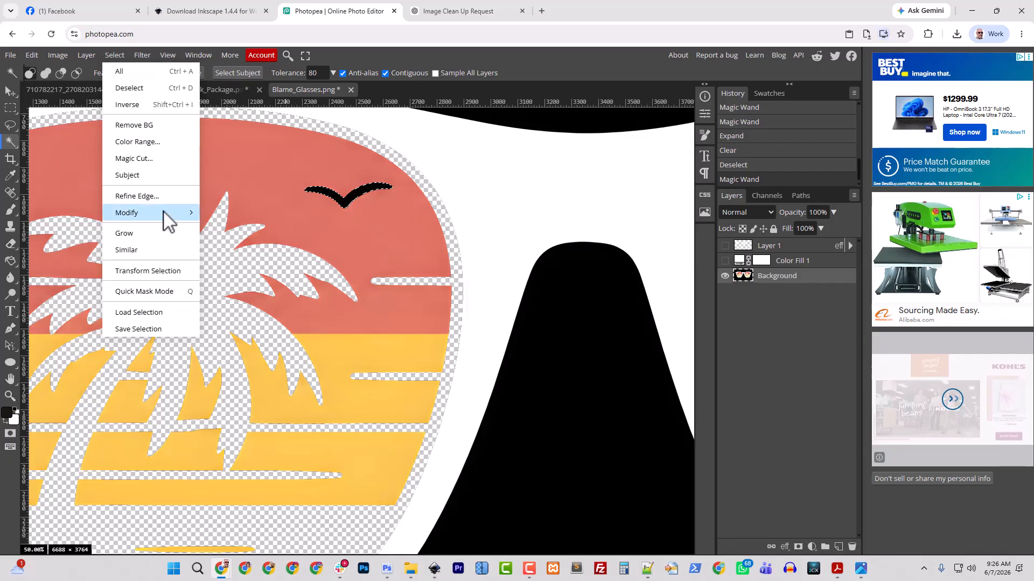
{"action": "mouse_move", "coordinate": [168, 213]}
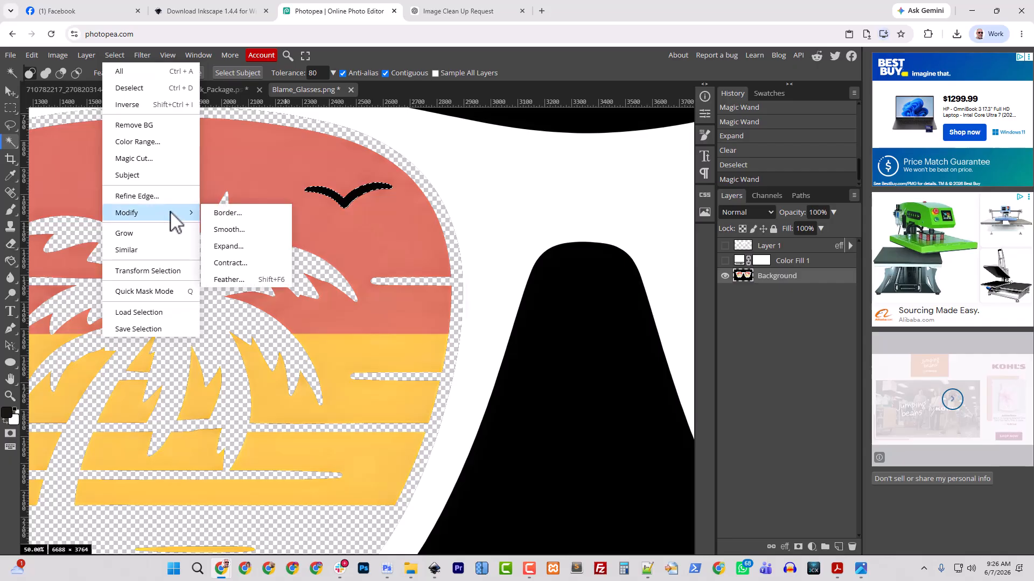
{"action": "left_click", "coordinate": [221, 250]}
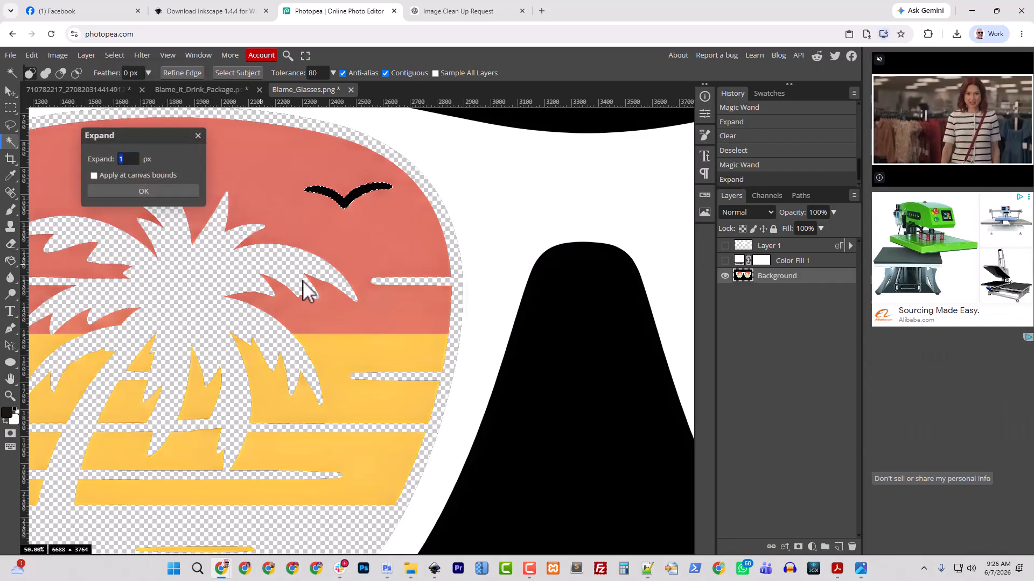
{"action": "left_click", "coordinate": [156, 193]}
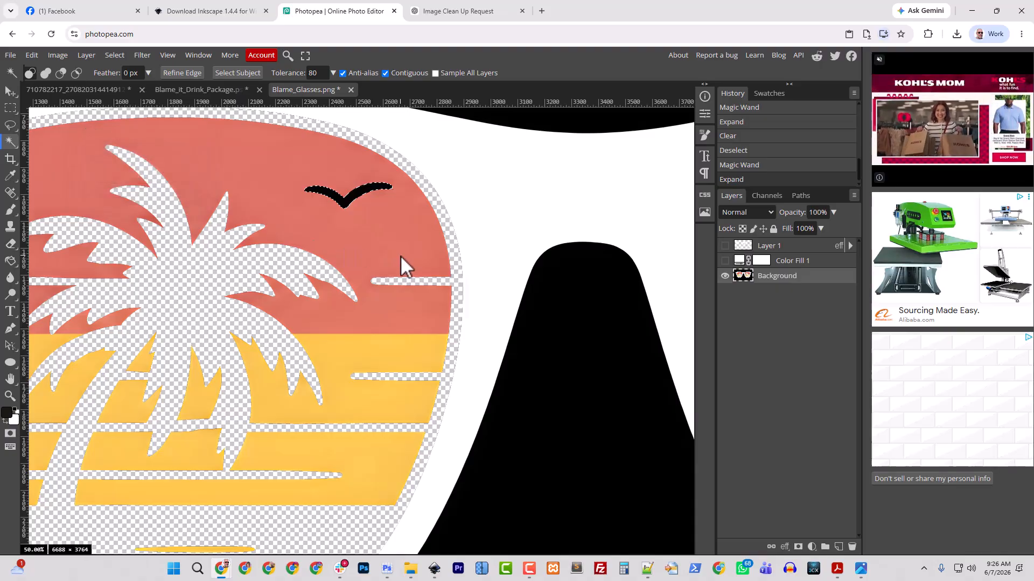
- Compare the bird's selection edge up close with and without the expansion
{"action": "scroll", "coordinate": [399, 257], "scroll_direction": "up", "scroll_amount": 2}
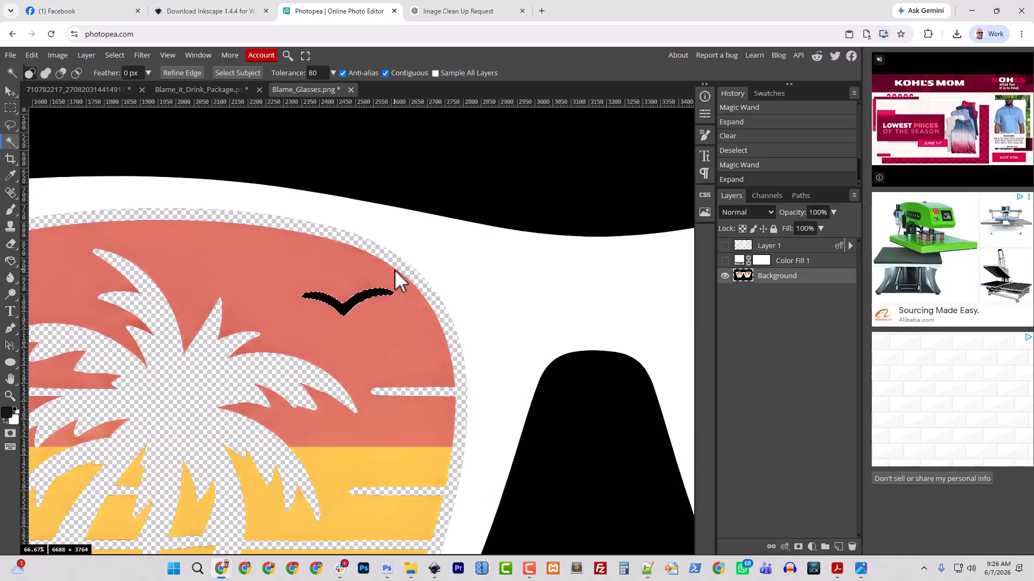
{"action": "scroll", "coordinate": [395, 270], "scroll_direction": "up", "scroll_amount": 4}
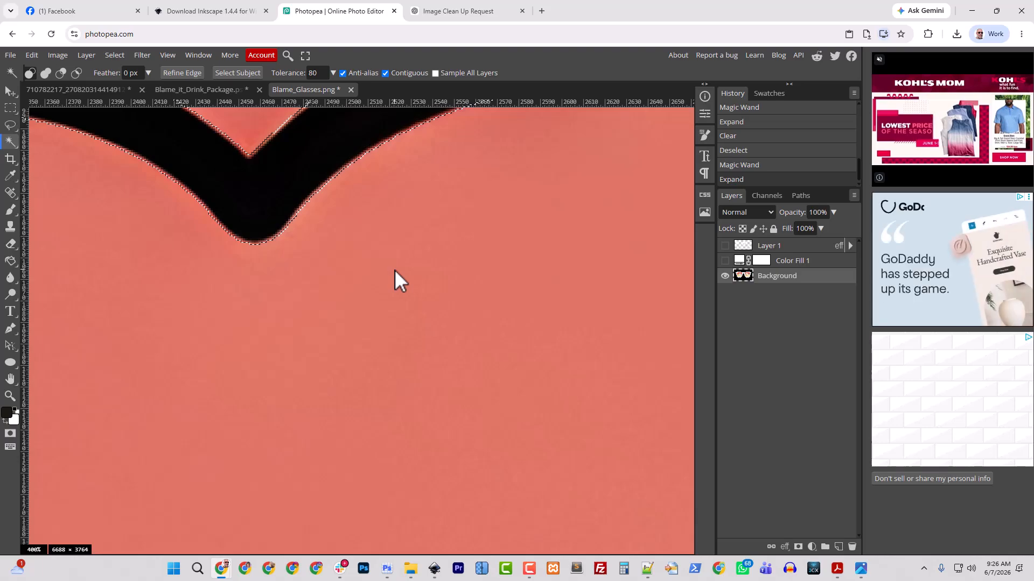
{"action": "key", "text": "ctrl+z"}
{"action": "key", "text": "ctrl+shift+z"}
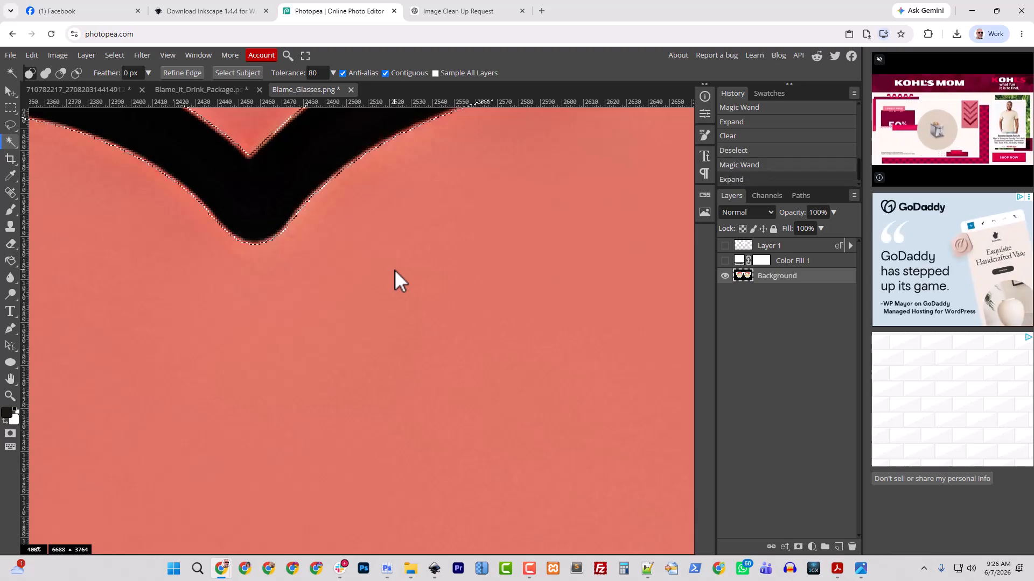
{"action": "scroll", "coordinate": [395, 269], "scroll_direction": "down", "scroll_amount": 6}
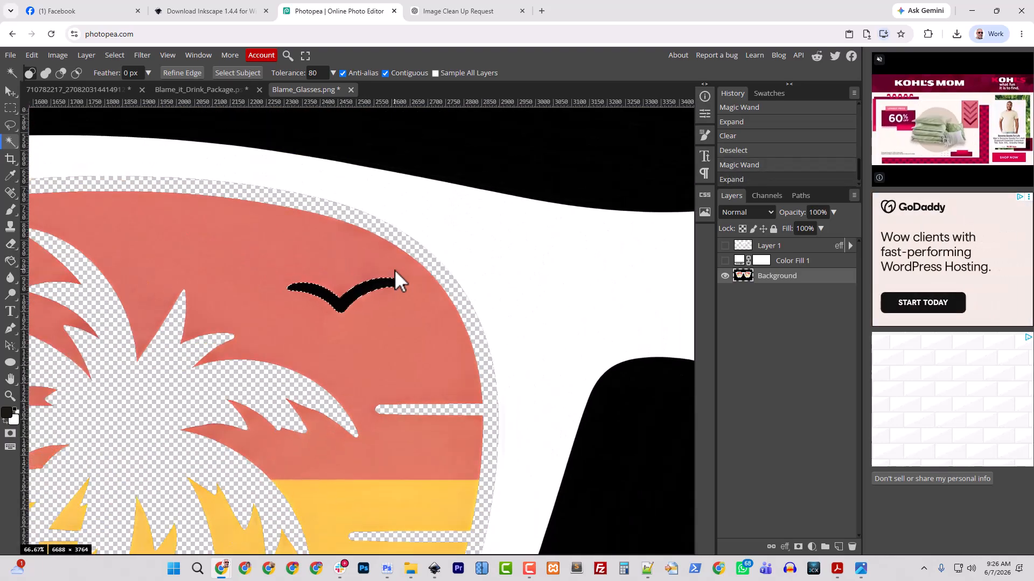
- Delete the selected black bird and clear the selection
{"action": "key", "text": "Delete"}
{"action": "key", "text": "ctrl+d"}
{"action": "scroll", "coordinate": [395, 269], "scroll_direction": "down", "scroll_amount": 4}
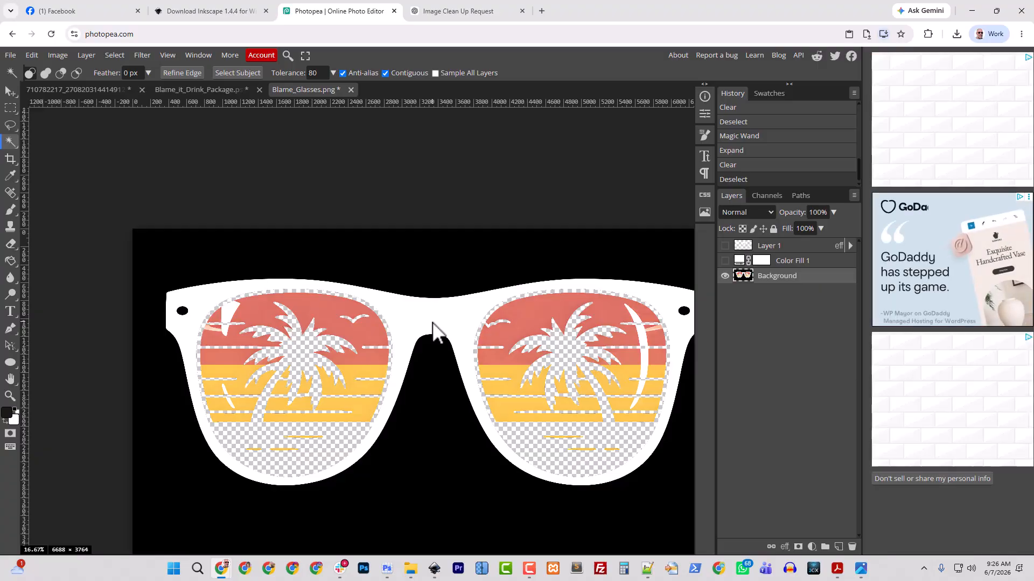
- Select the white glasses frame with the Magic Wand and expand the selection by 5 px
{"action": "left_click", "coordinate": [432, 331]}
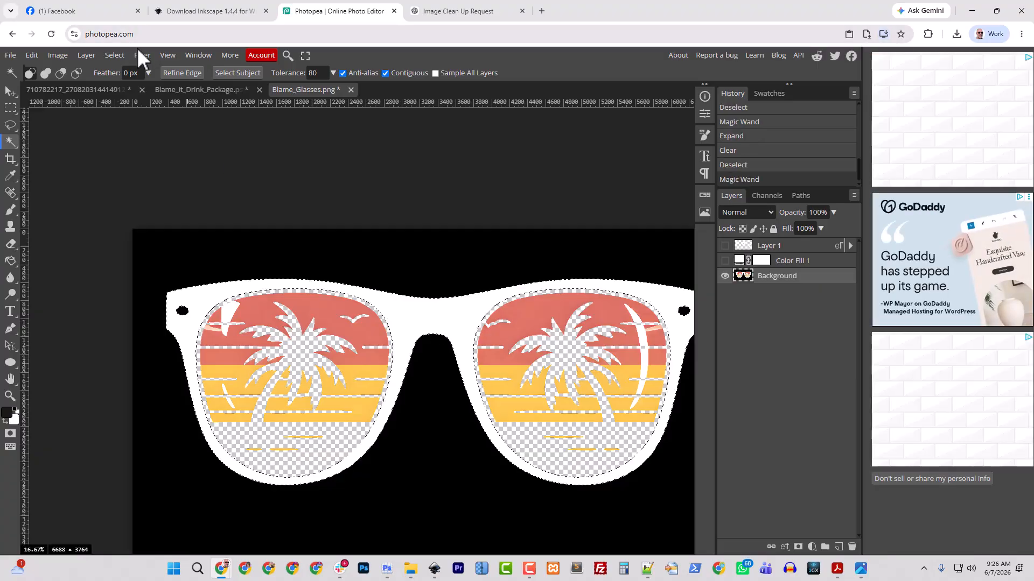
{"action": "left_click", "coordinate": [114, 55]}
{"action": "mouse_move", "coordinate": [148, 212]}
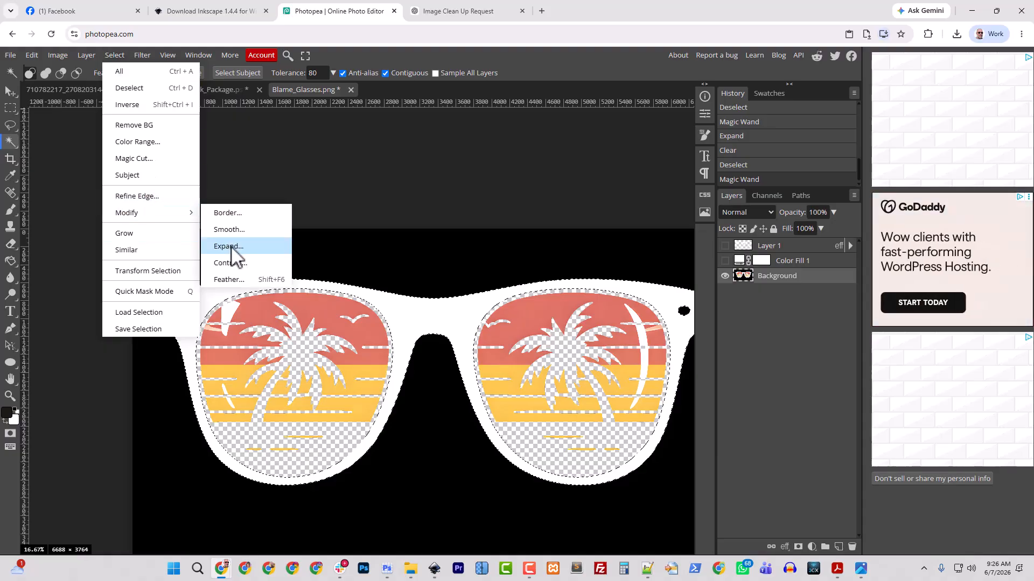
{"action": "left_click", "coordinate": [247, 251]}
{"action": "type", "text": "5"}
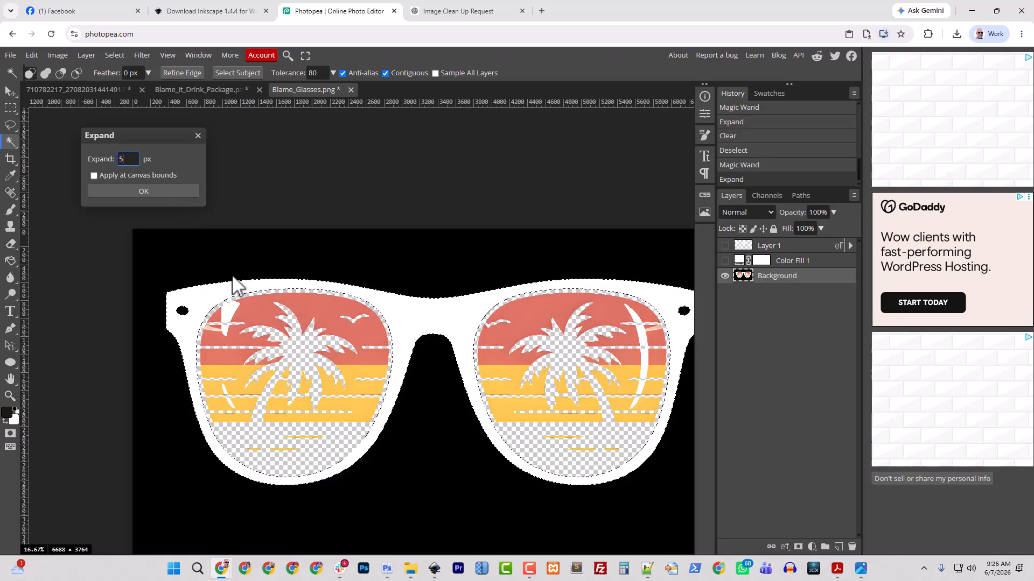
{"action": "left_click", "coordinate": [159, 189]}
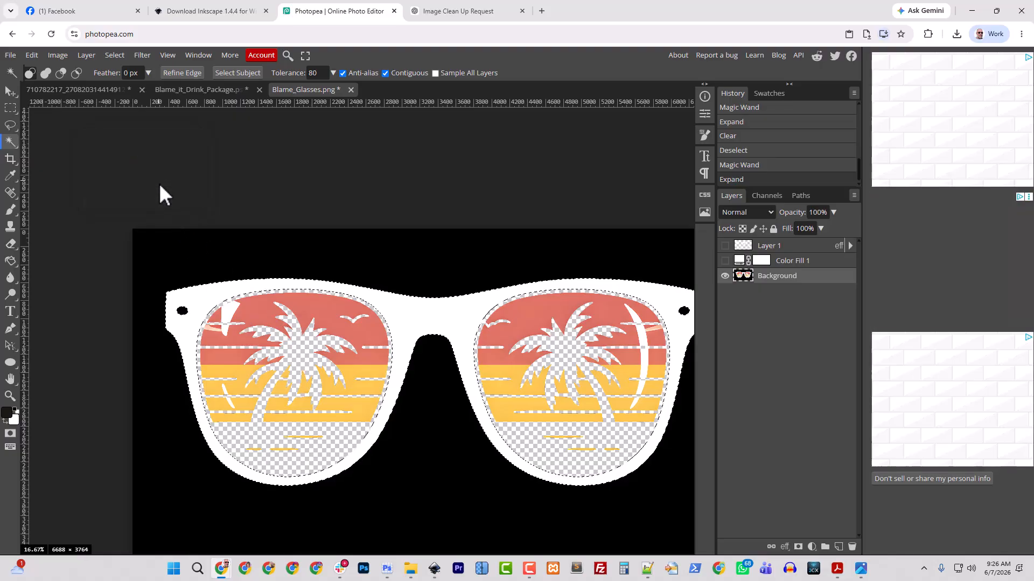
- Check the expanded selection along the frame's edge, delete the white frame from the Background layer and clear the selection
{"action": "scroll", "coordinate": [325, 401], "scroll_direction": "down", "scroll_amount": 5}
{"action": "scroll", "coordinate": [324, 401], "scroll_direction": "up", "scroll_amount": 3}
{"action": "scroll", "coordinate": [325, 404], "scroll_direction": "up", "scroll_amount": 10}
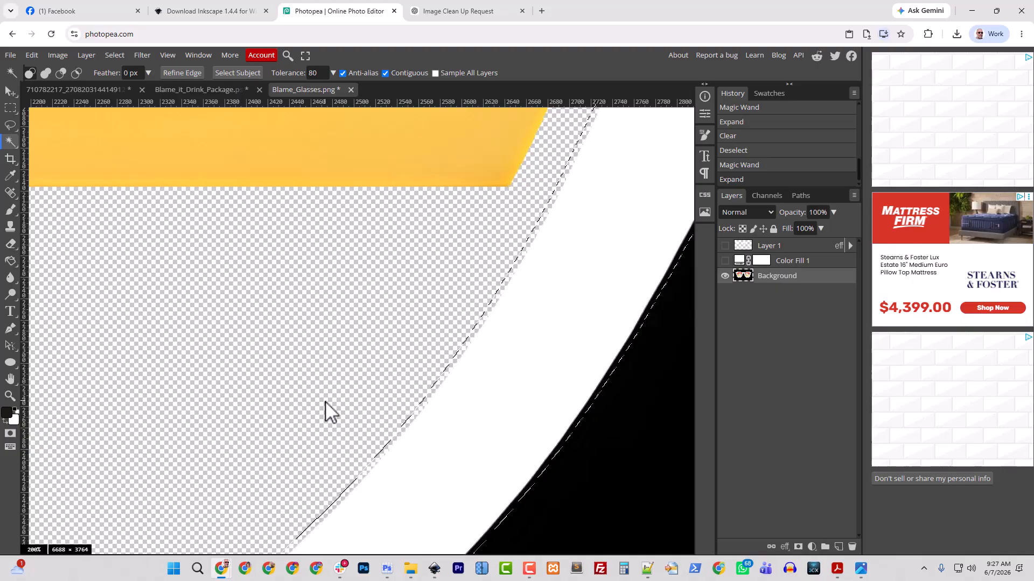
{"action": "key", "text": "Delete"}
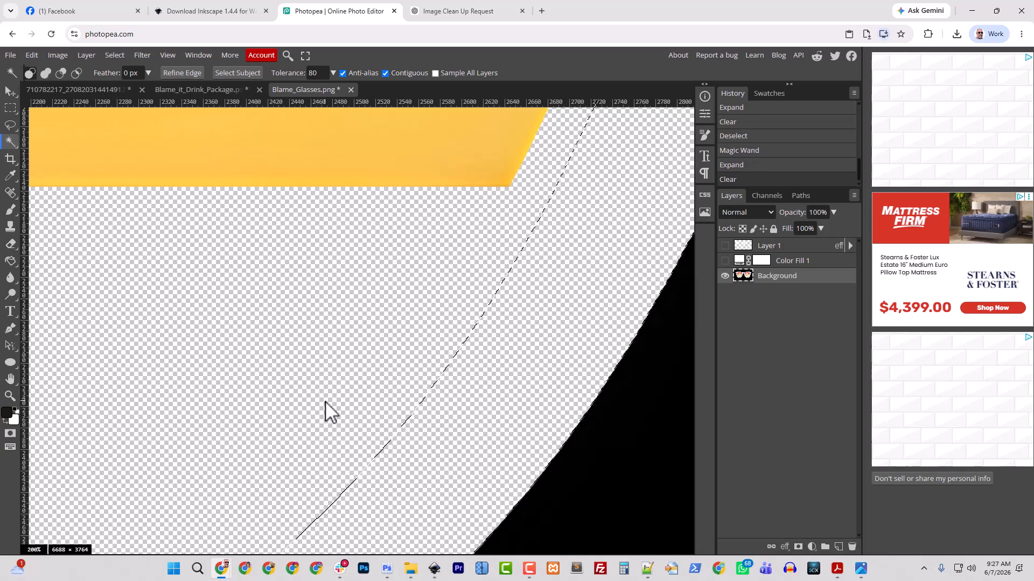
{"action": "key", "text": "ctrl+d"}
{"action": "scroll", "coordinate": [325, 402], "scroll_direction": "down", "scroll_amount": 10}
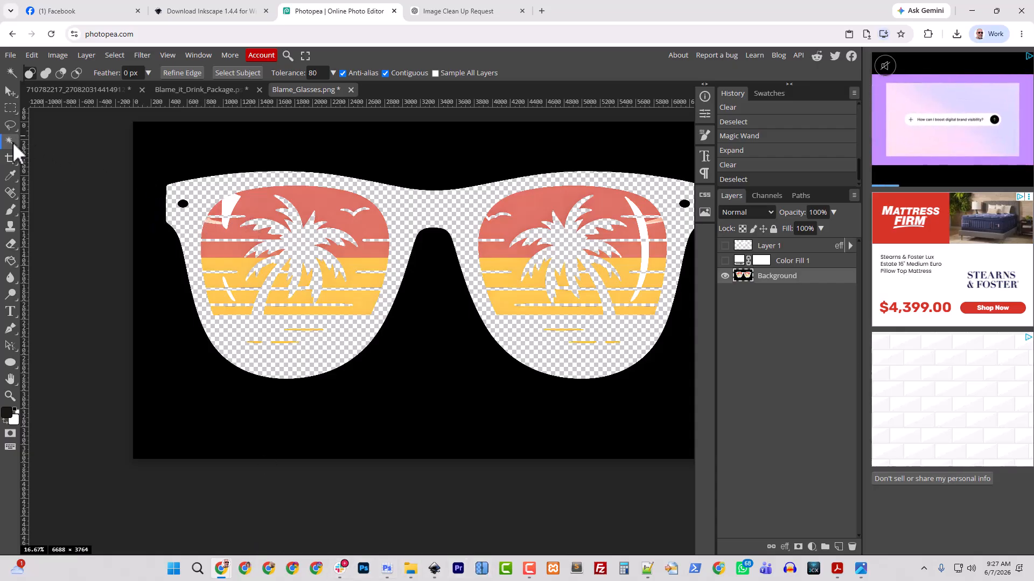
- Select both black hinge dots and the black area around the glasses together with the Magic Wand
{"action": "left_click", "coordinate": [183, 204], "text": "shift"}
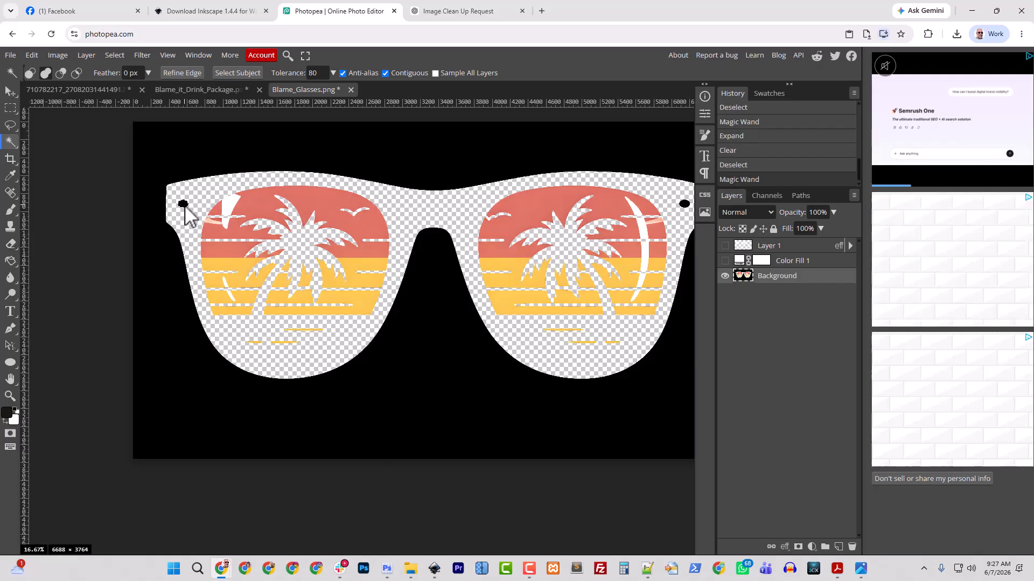
{"action": "left_click", "coordinate": [685, 203], "text": "shift"}
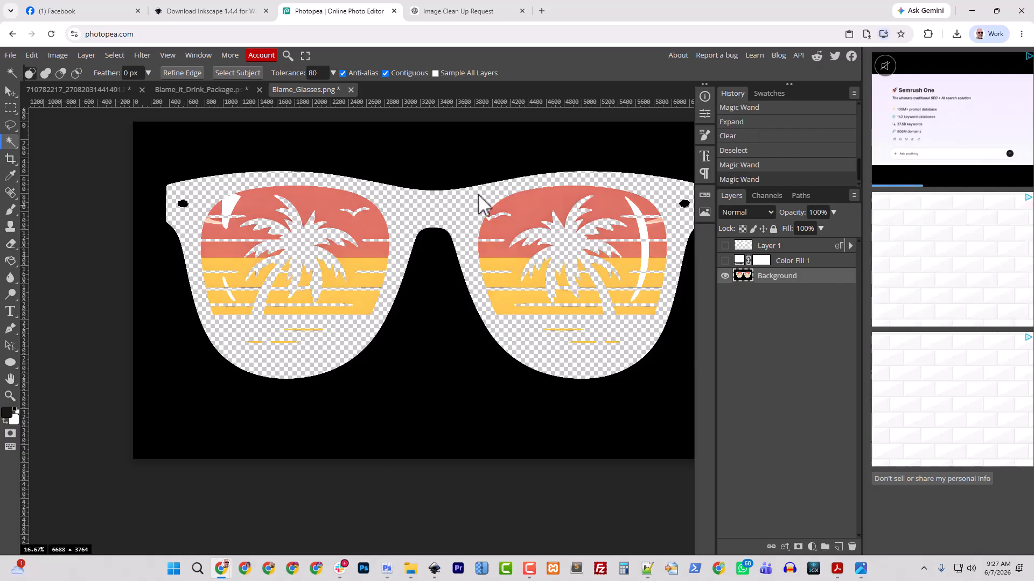
{"action": "left_click", "coordinate": [424, 167], "text": "shift"}
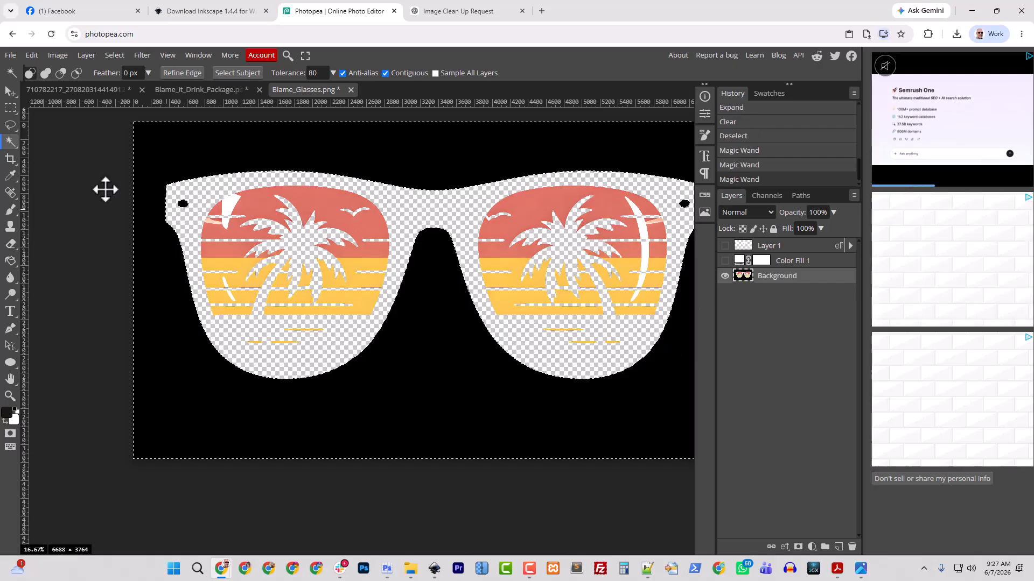
- Expand the selection of the remaining black areas by 10 px, delete them and clear the selection
{"action": "left_click", "coordinate": [118, 57]}
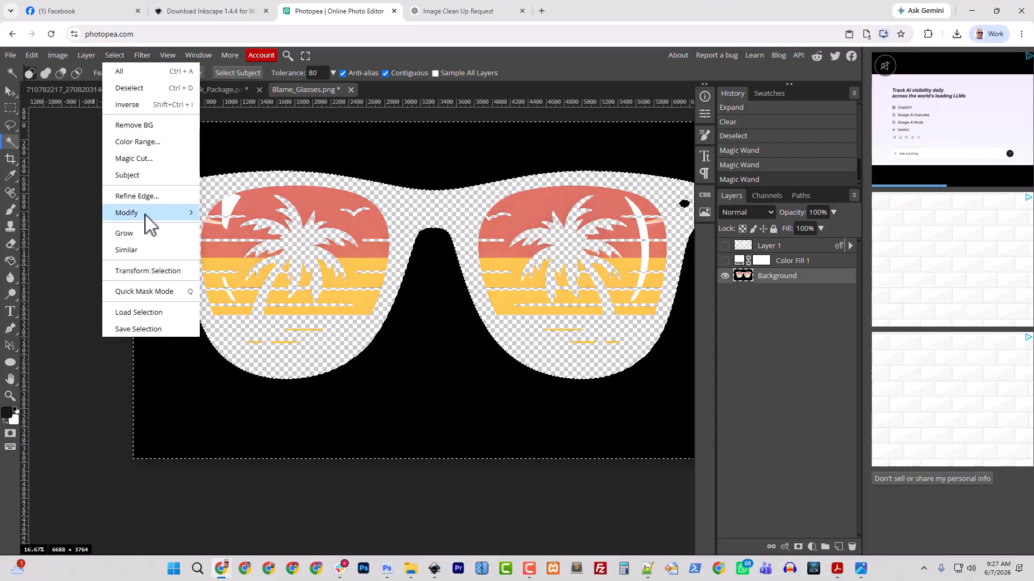
{"action": "mouse_move", "coordinate": [156, 214]}
{"action": "left_click", "coordinate": [239, 250]}
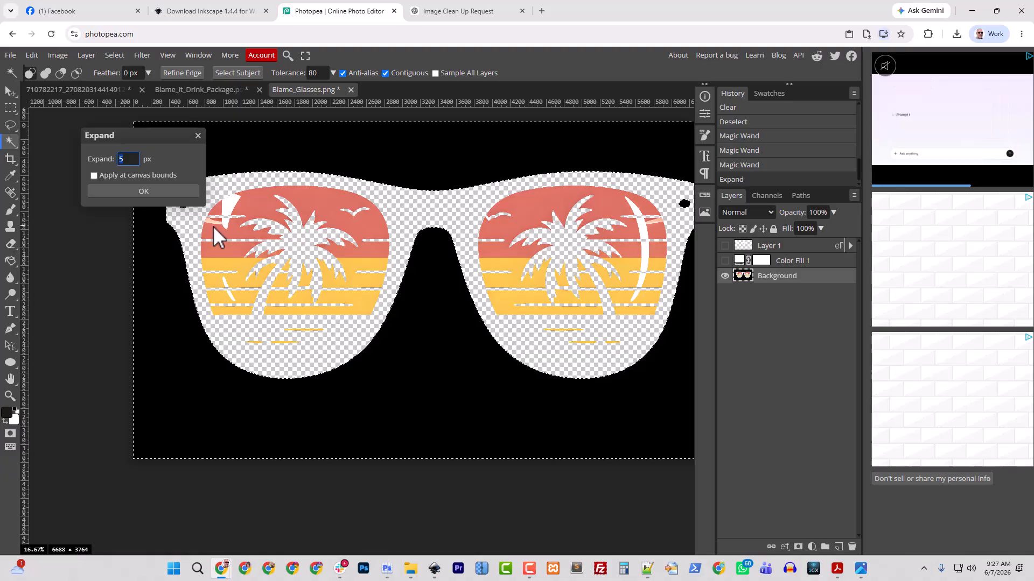
{"action": "type", "text": "10"}
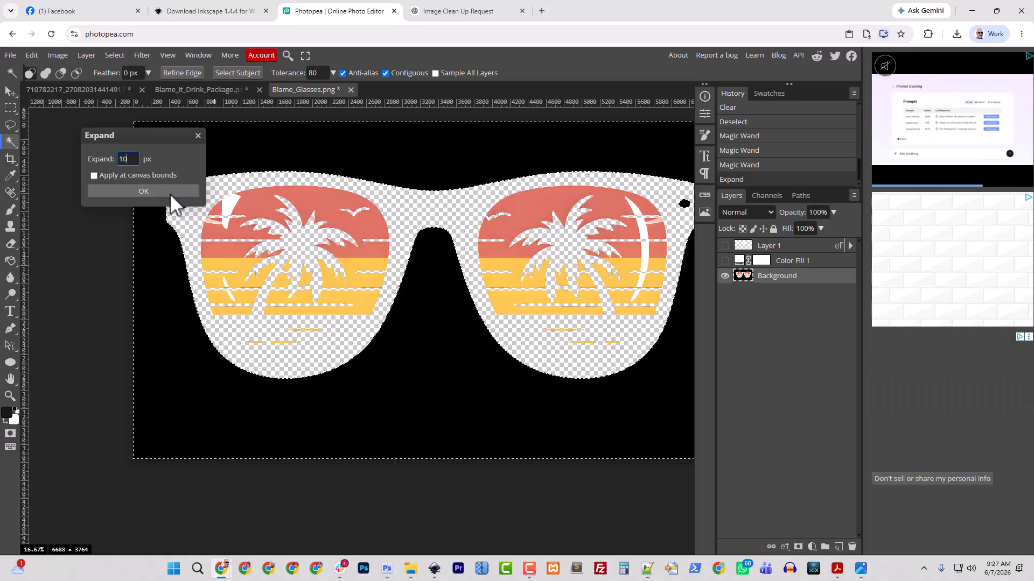
{"action": "key", "text": "Return"}
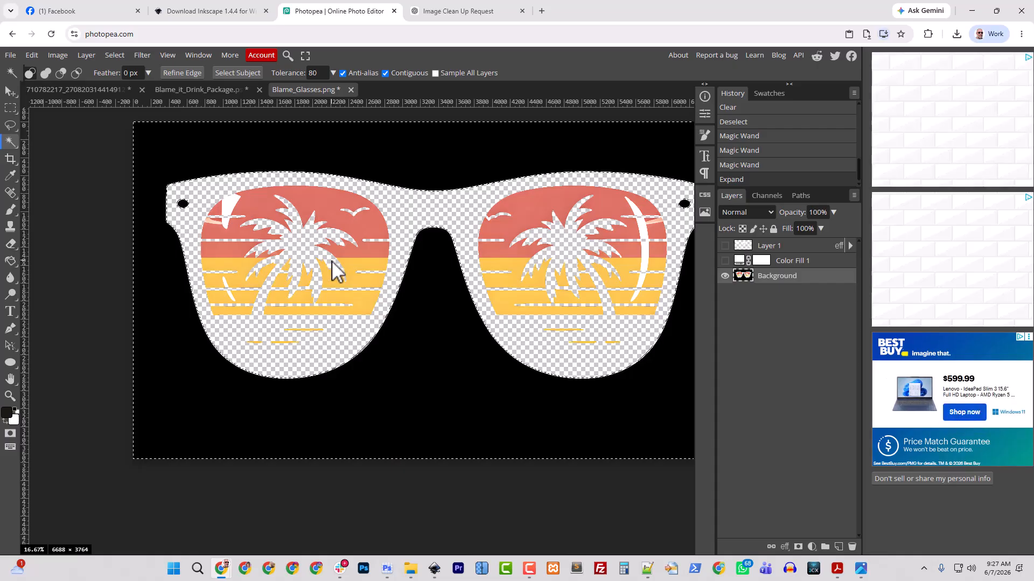
{"action": "key", "text": "Delete"}
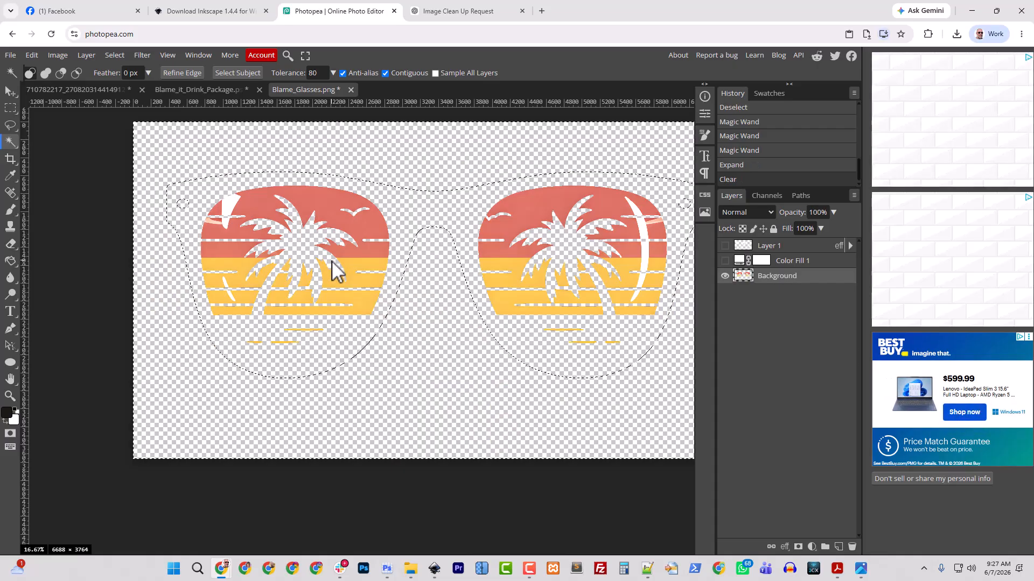
{"action": "key", "text": "ctrl+d"}
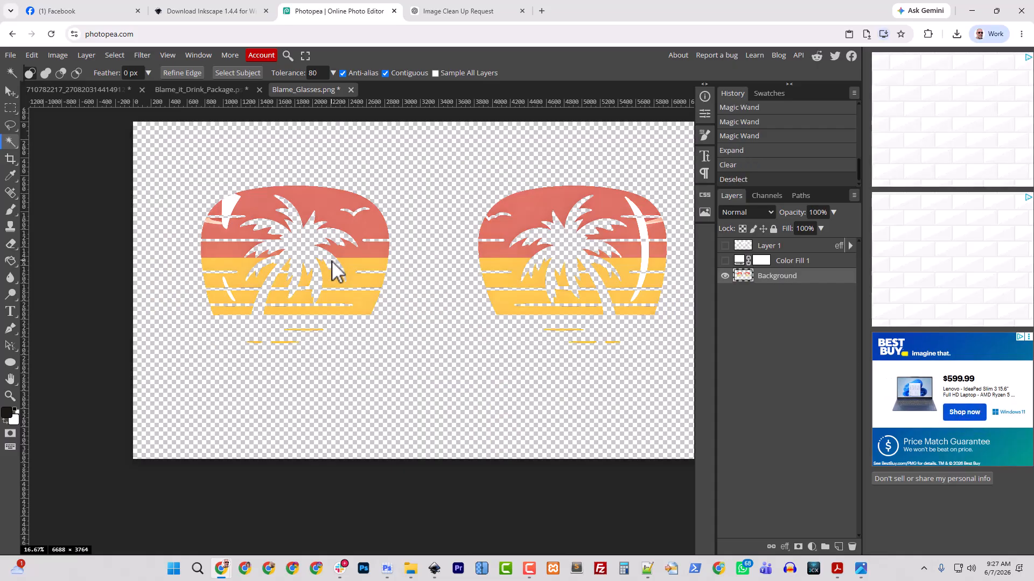
- Show Layer 1 and rename the Background layer as Inside
{"action": "left_click", "coordinate": [724, 246]}
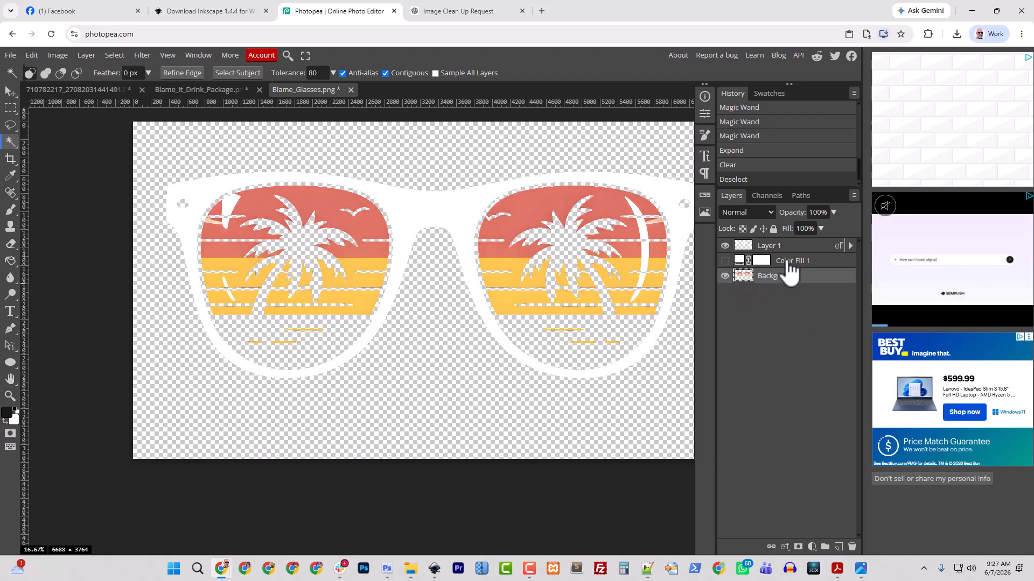
{"action": "double_click", "coordinate": [773, 277]}
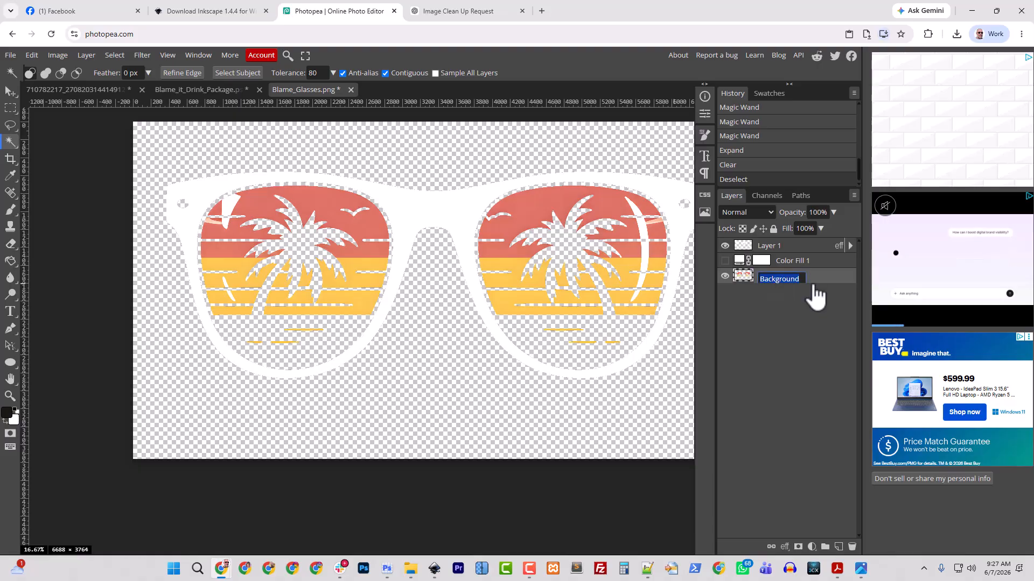
{"action": "key", "text": "BackSpace"}
{"action": "type", "text": "Inside"}
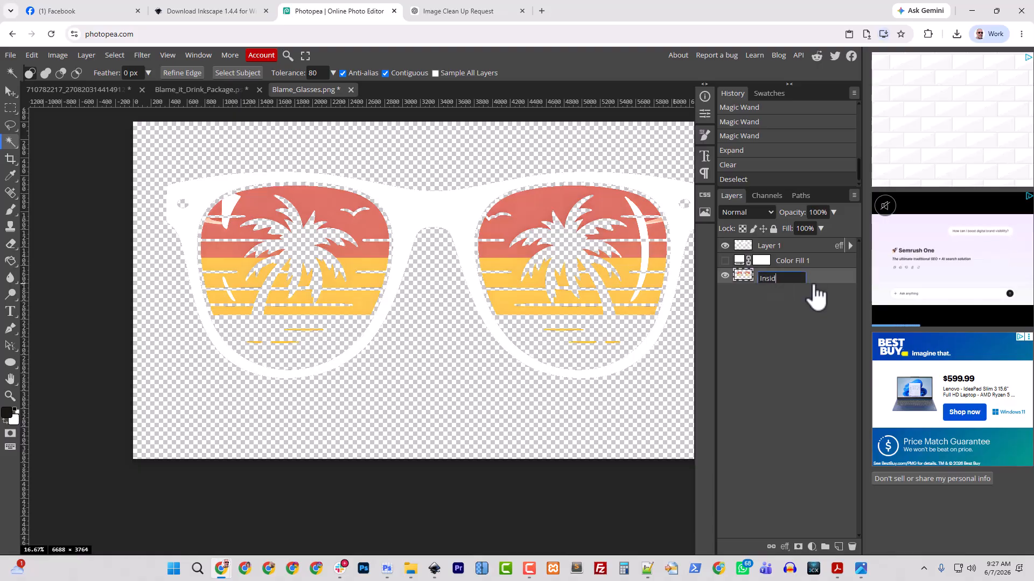
- Rename Layer 1 as Frame
{"action": "left_click", "coordinate": [772, 248]}
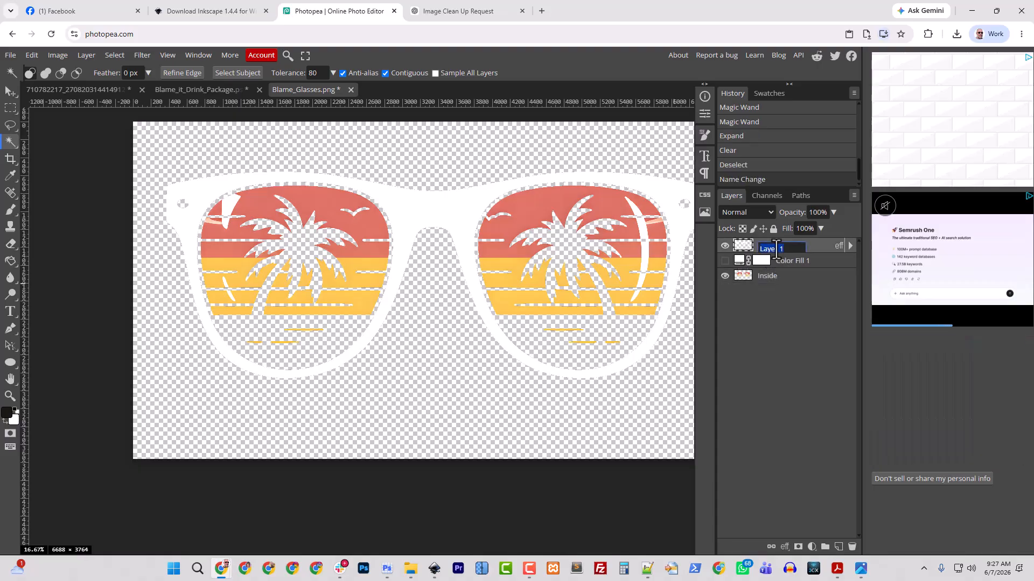
{"action": "type", "text": "Frame"}
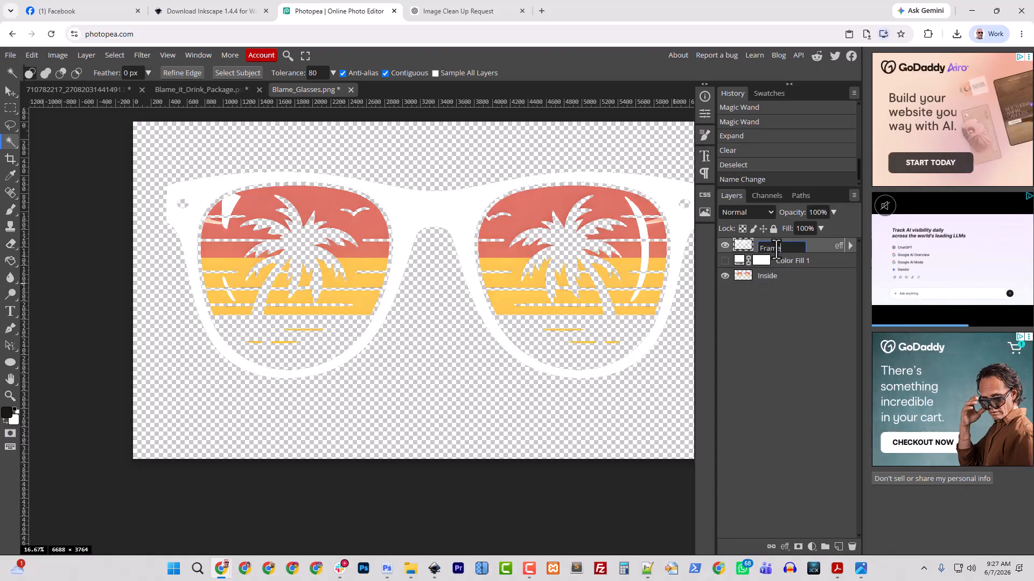
{"action": "key", "text": "Return"}
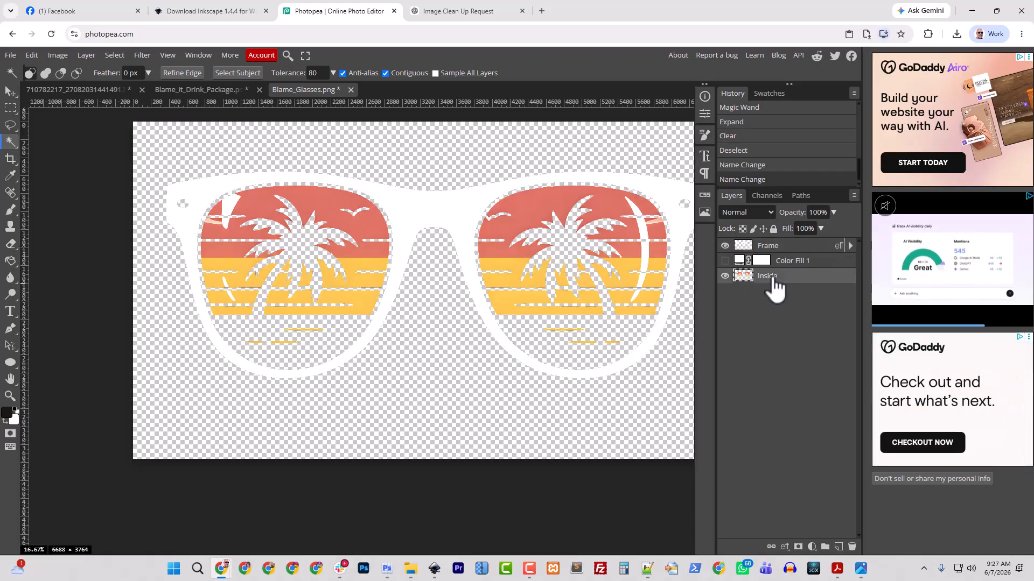
- Rename the Inside layer as Lens and move it above Color Fill 1, directly below Frame
{"action": "double_click", "coordinate": [767, 277]}
{"action": "type", "text": "Lens"}
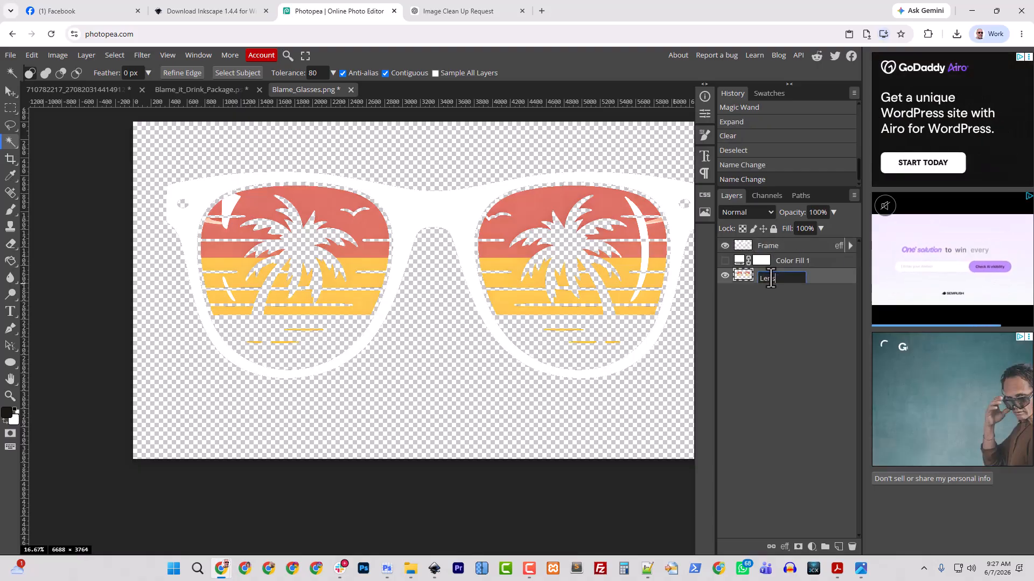
{"action": "key", "text": "Return"}
{"action": "left_click_drag", "start_coordinate": [773, 286], "coordinate": [773, 251]}
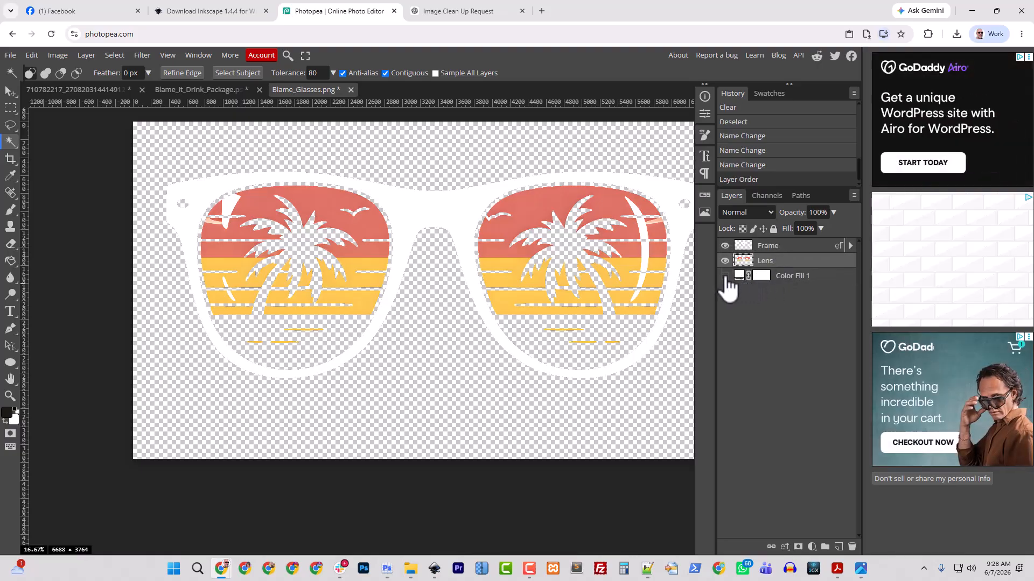
- Change the Color Fill 1 layer's colour to black (000000) and preview the artwork against it, leaving the fill hidden
{"action": "double_click", "coordinate": [740, 277]}
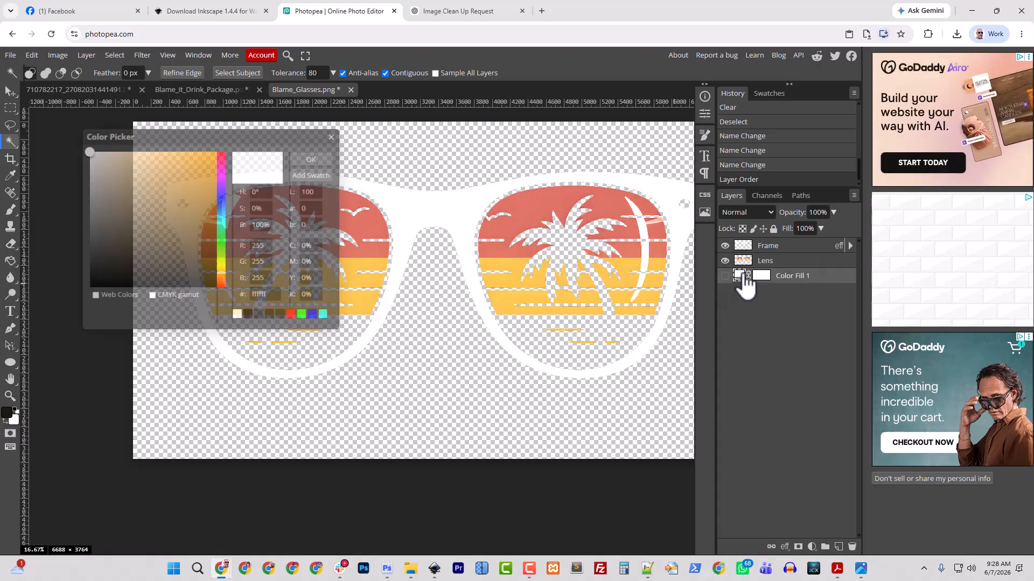
{"action": "left_click_drag", "start_coordinate": [160, 214], "coordinate": [54, 319]}
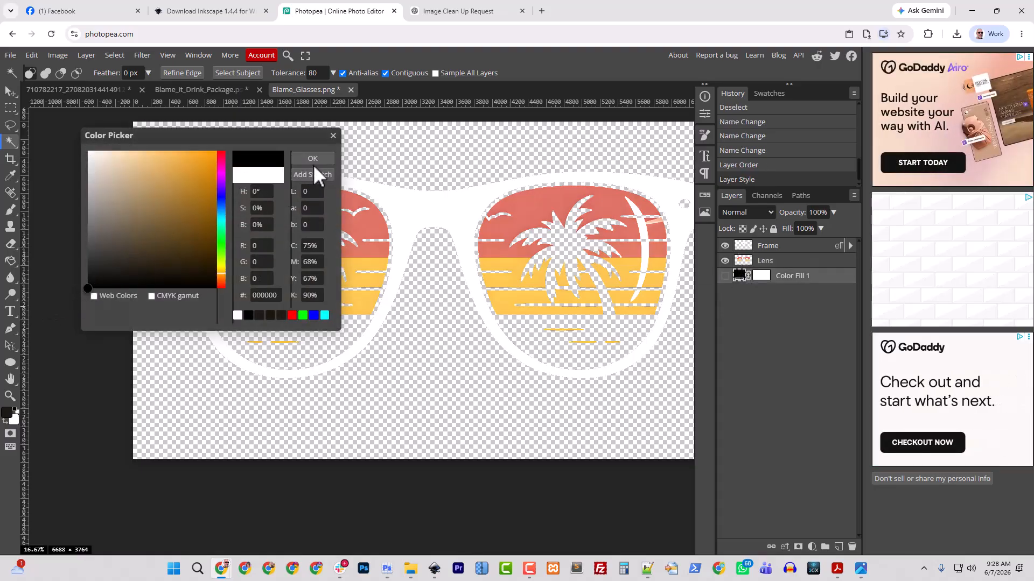
{"action": "left_click", "coordinate": [313, 160]}
{"action": "left_click", "coordinate": [725, 276]}
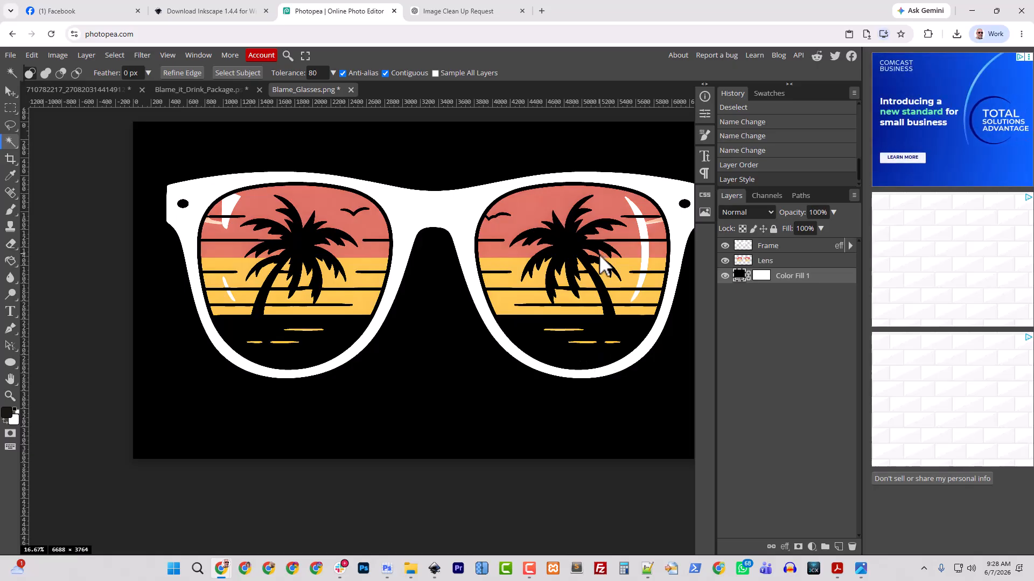
{"action": "left_click", "coordinate": [725, 276]}
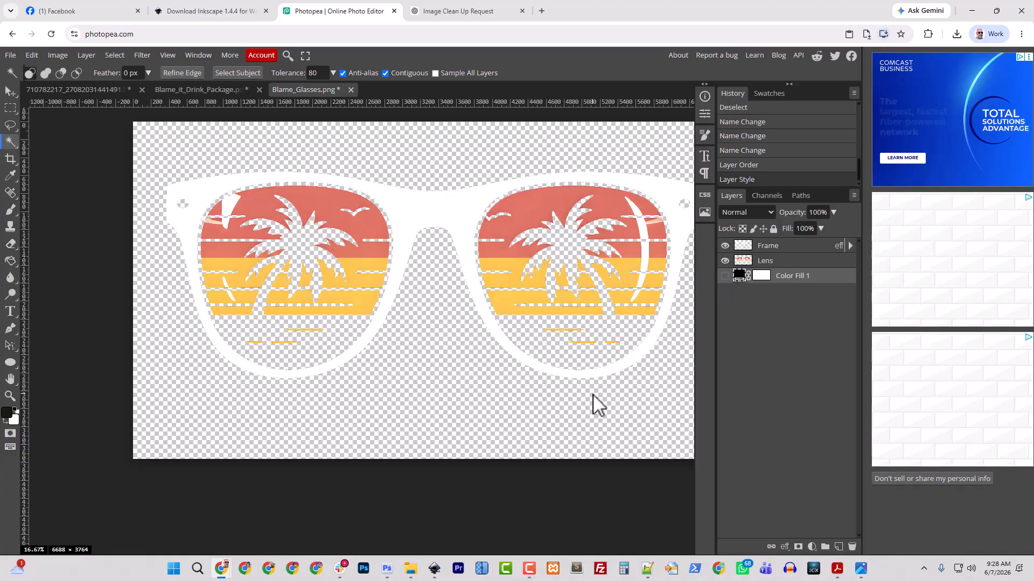
- Examine the edges of the Lens layer's yellow stripes up close on the transparent background
{"action": "key", "text": "ctrl+plus"}
{"action": "key", "text": "ctrl+plus"}
{"action": "key", "text": "ctrl+plus"}
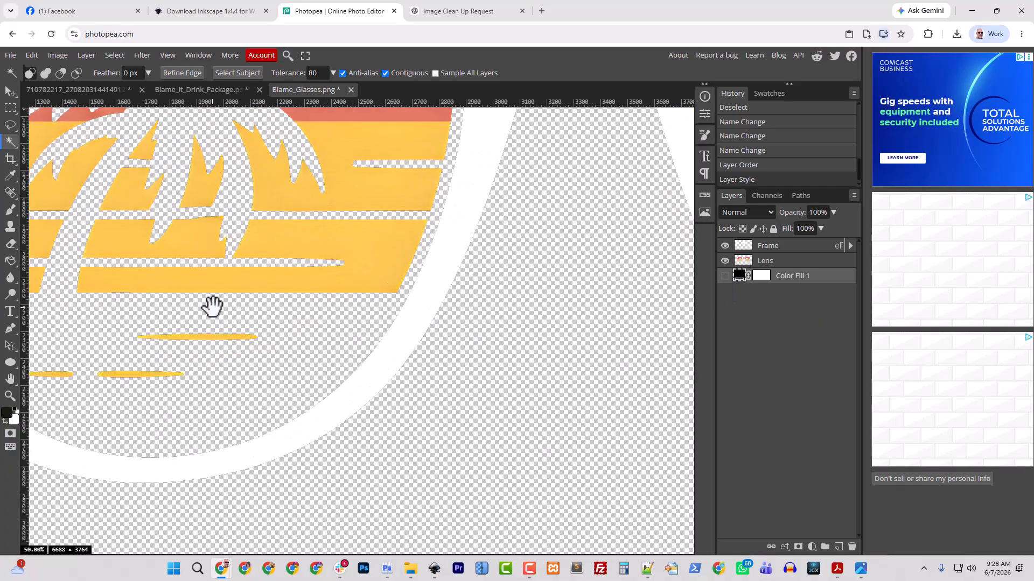
{"action": "left_click_drag", "start_coordinate": [212, 307], "coordinate": [424, 344]}
{"action": "key", "text": "ctrl+plus"}
{"action": "key", "text": "ctrl+plus"}
{"action": "key", "text": "ctrl+plus"}
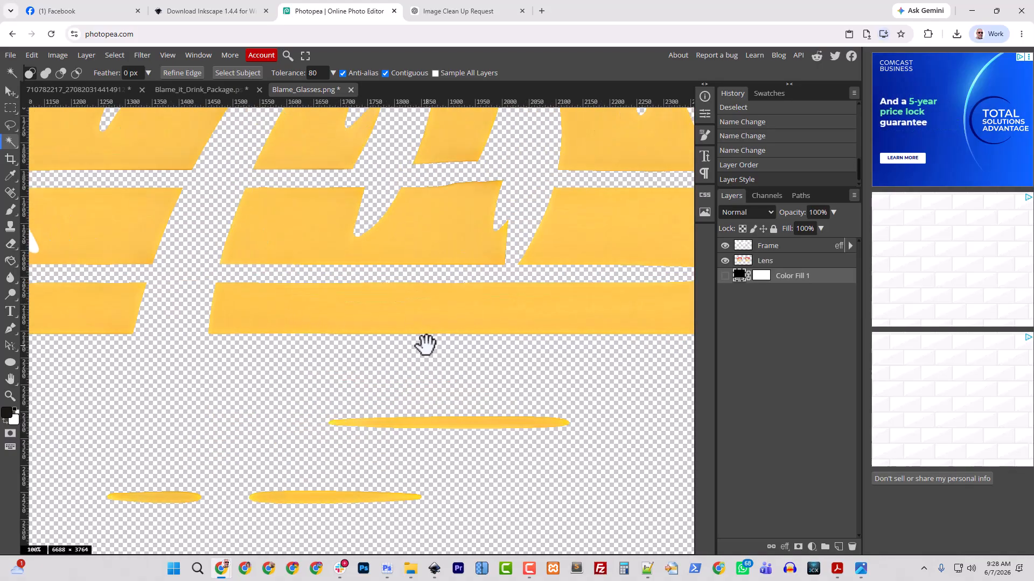
{"action": "key", "text": "ctrl+minus"}
{"action": "key", "text": "ctrl+minus"}
{"action": "key", "text": "ctrl+minus"}
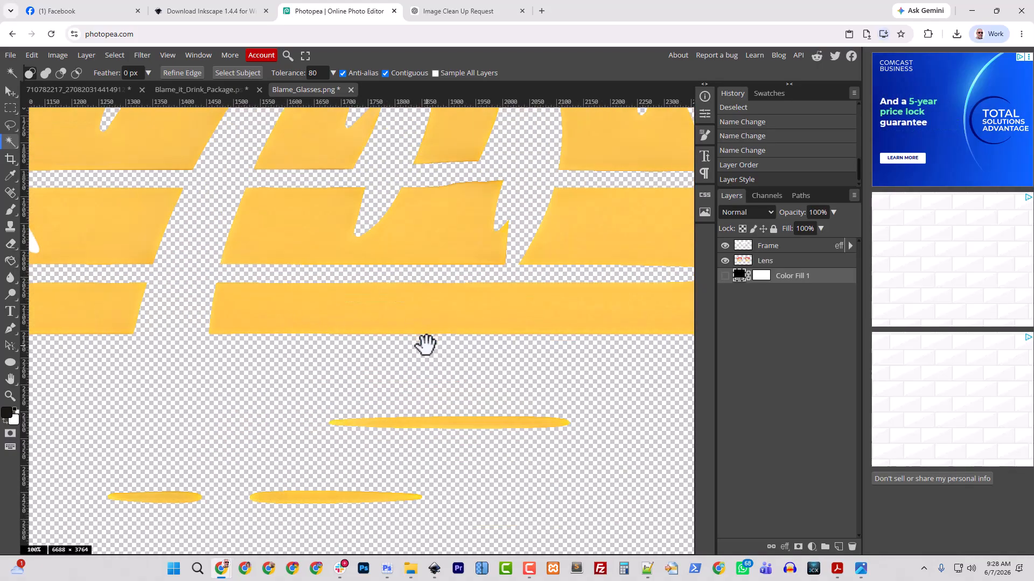
{"action": "key", "text": "ctrl+plus"}
{"action": "key", "text": "ctrl+plus"}
{"action": "key", "text": "ctrl+plus"}
{"action": "key", "text": "ctrl+plus"}
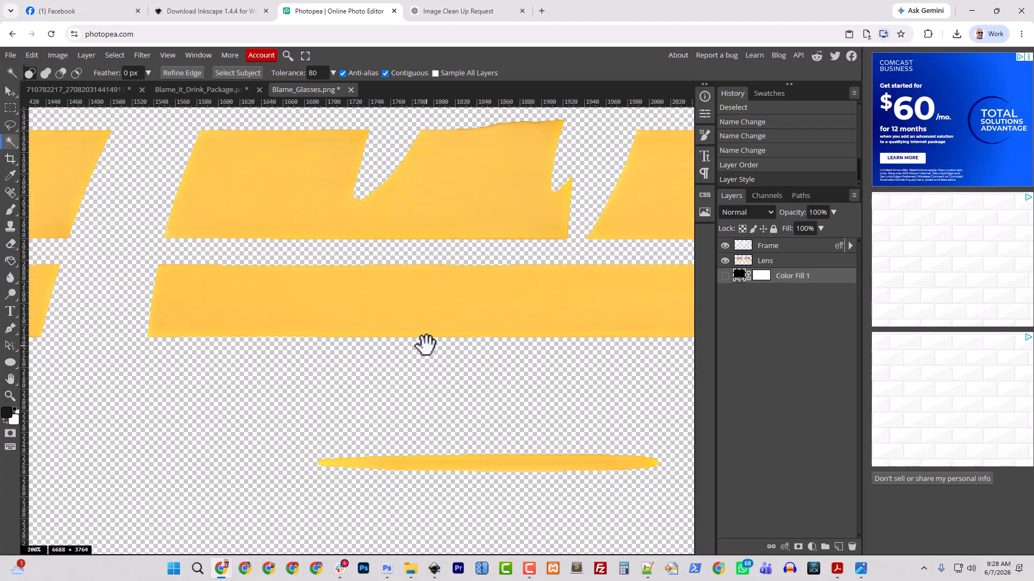
{"action": "key", "text": "ctrl+minus"}
{"action": "key", "text": "ctrl+minus"}
{"action": "key", "text": "ctrl+minus"}
{"action": "key", "text": "ctrl+minus"}
{"action": "key", "text": "ctrl+minus"}
{"action": "key", "text": "ctrl+minus"}
{"action": "key", "text": "ctrl+minus"}
{"action": "key", "text": "ctrl+minus"}
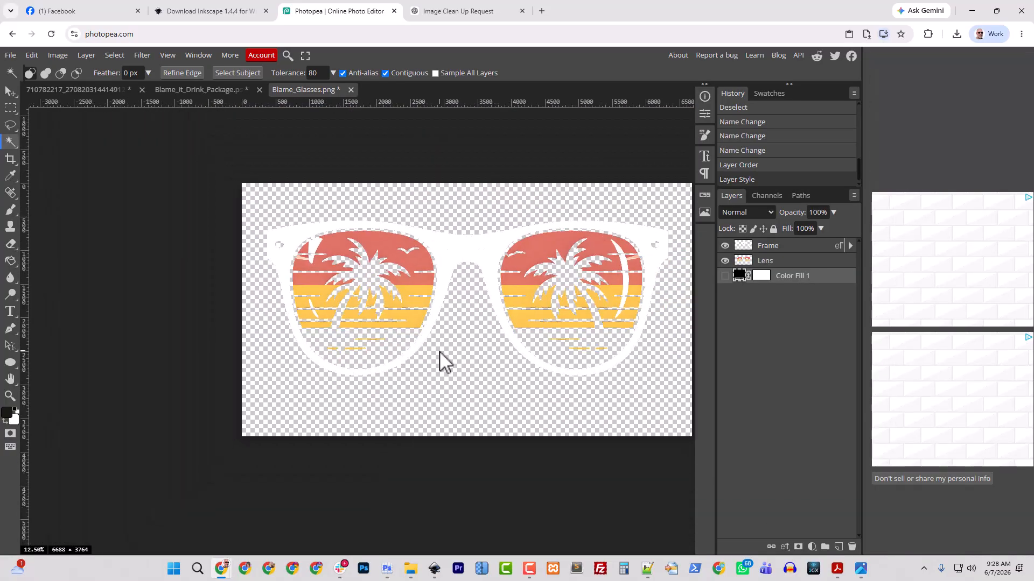
- Trim the canvas by transparent pixels on the top, left, bottom and right sides
{"action": "left_click_drag", "start_coordinate": [503, 346], "coordinate": [416, 350]}
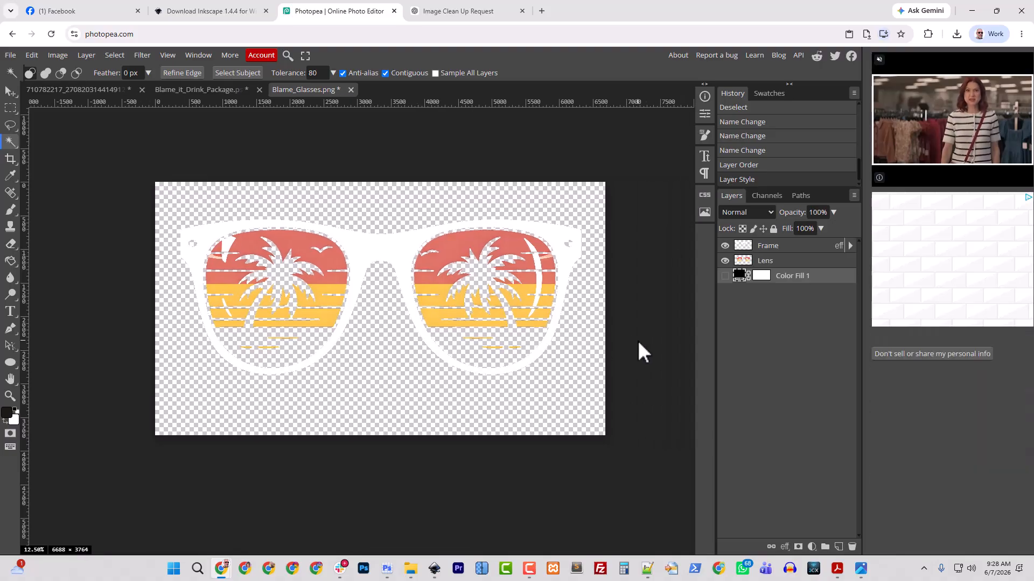
{"action": "left_click", "coordinate": [57, 54]}
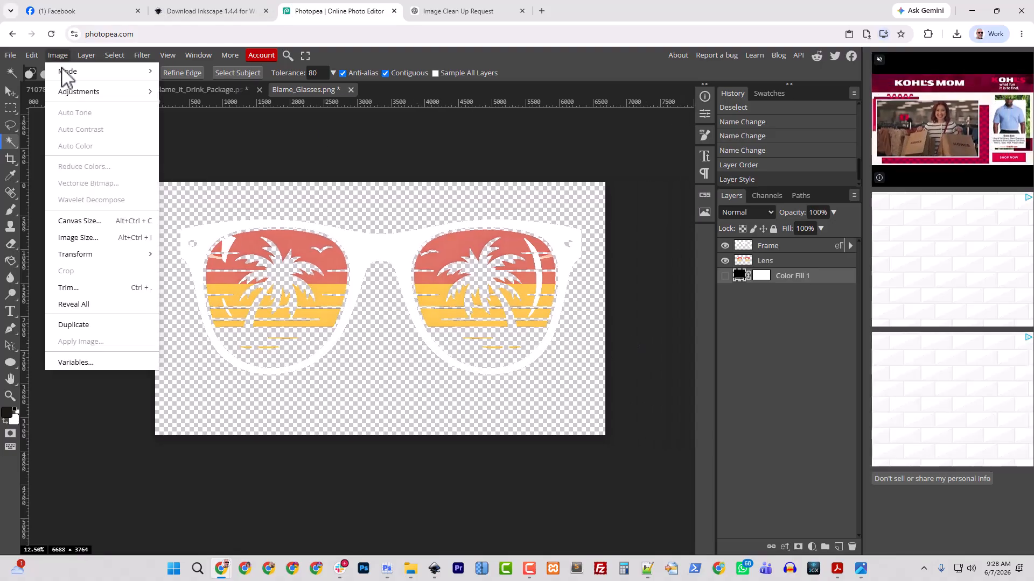
{"action": "left_click", "coordinate": [98, 287]}
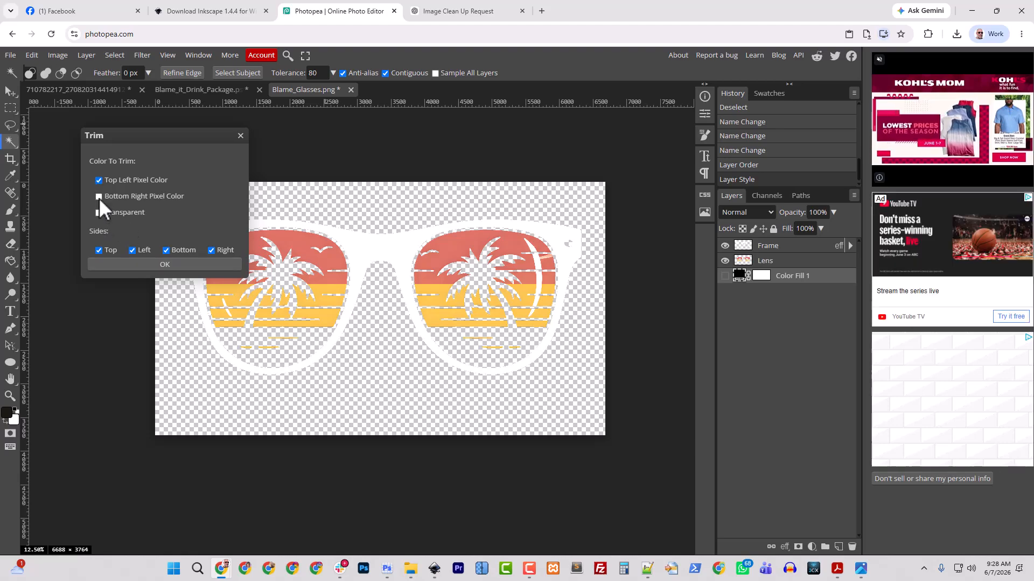
{"action": "left_click", "coordinate": [99, 212]}
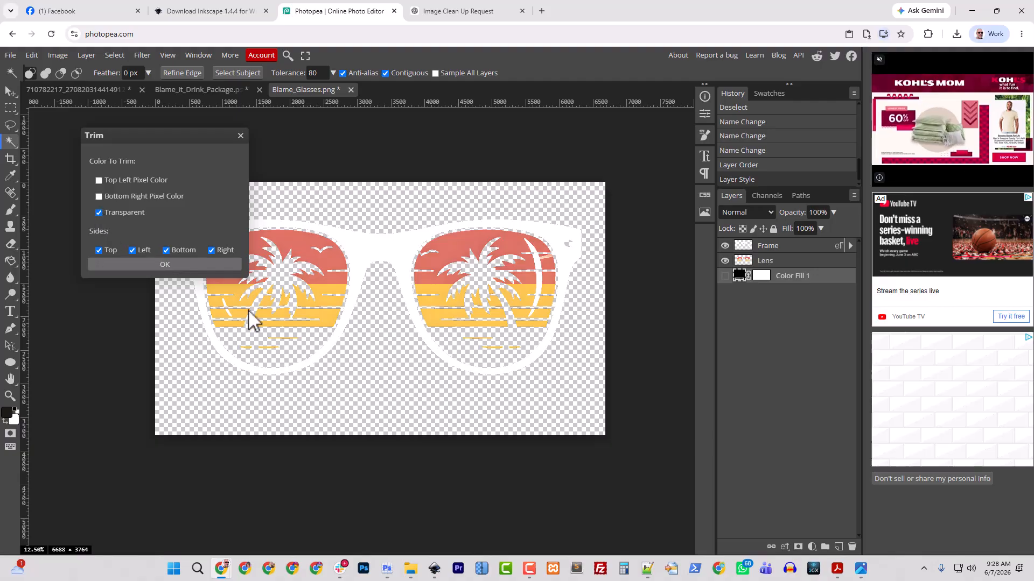
{"action": "key", "text": "Return"}
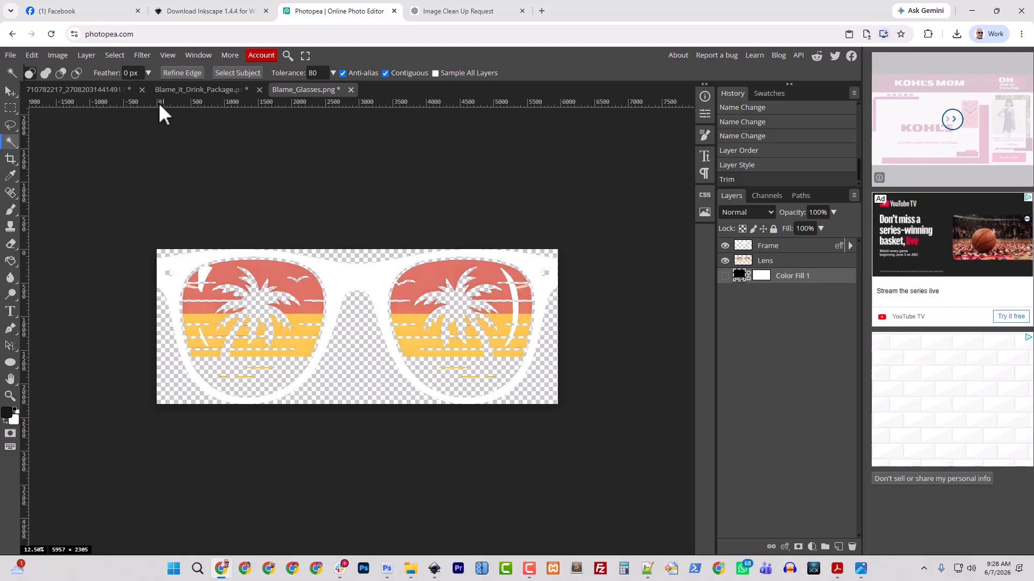
- Save the trimmed sunglasses artwork as Blame_Glasses.psd in the Downloads folder
{"action": "left_click", "coordinate": [10, 56]}
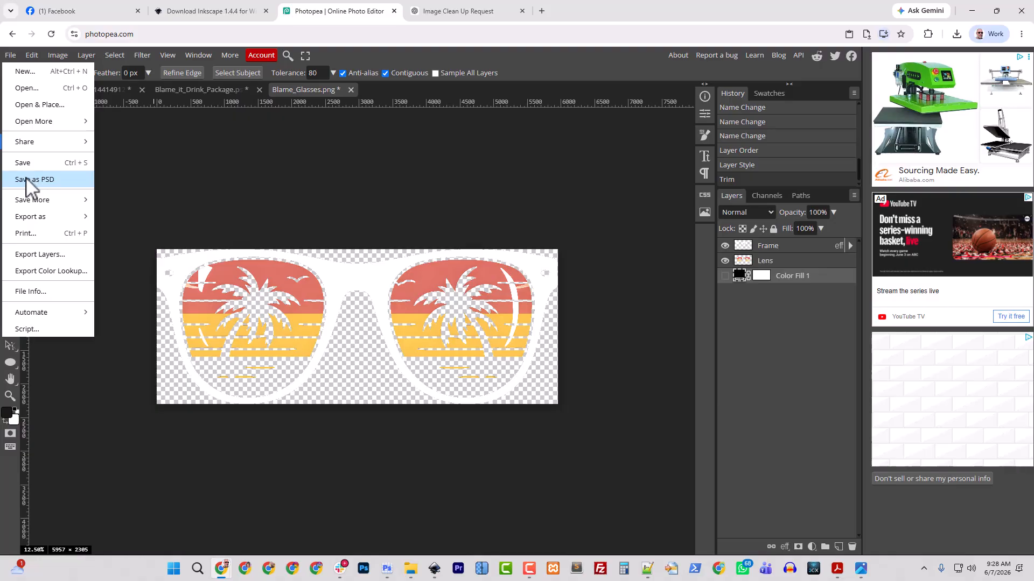
{"action": "left_click", "coordinate": [25, 179]}
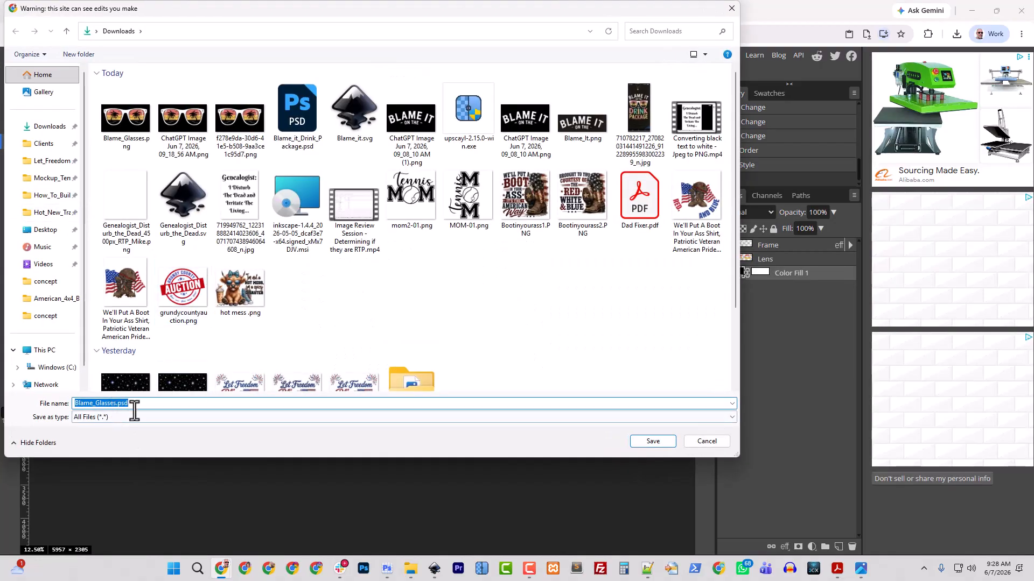
{"action": "left_click", "coordinate": [651, 443]}
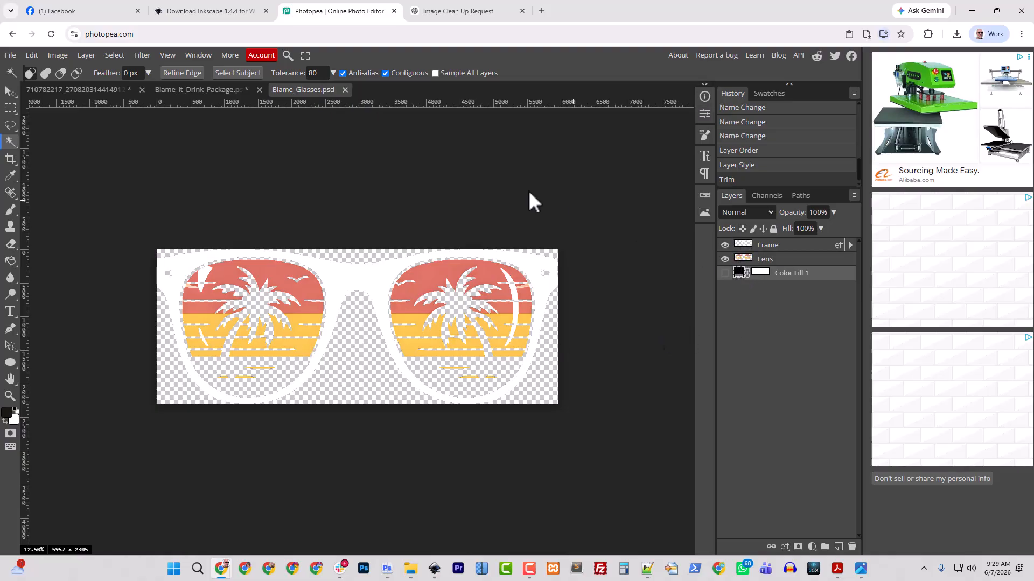
- Place Blame_Glasses.psd from Downloads into the Blame_it_Drink_Package document, accepting its default size and position
{"action": "left_click", "coordinate": [214, 90]}
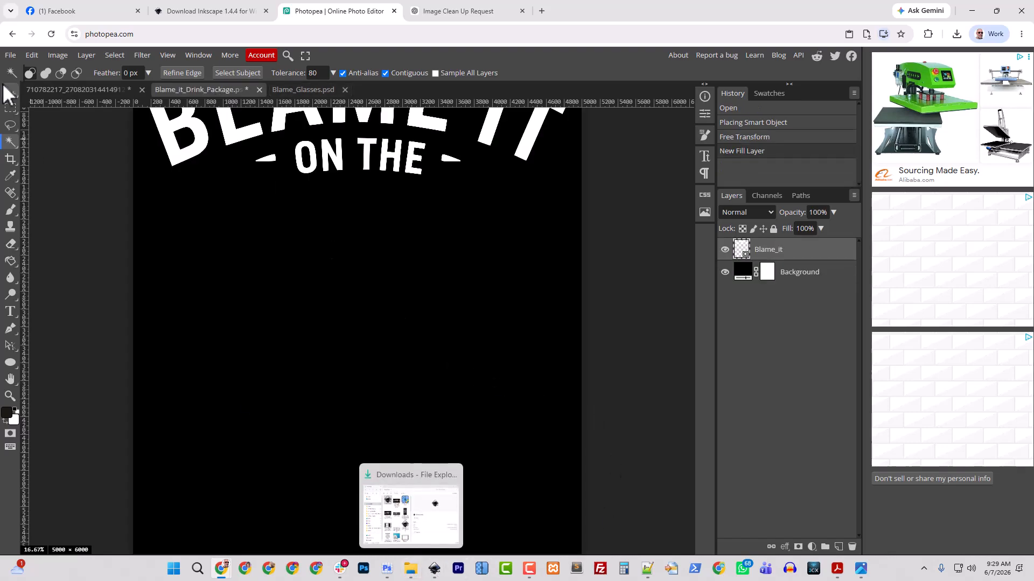
{"action": "left_click", "coordinate": [10, 54]}
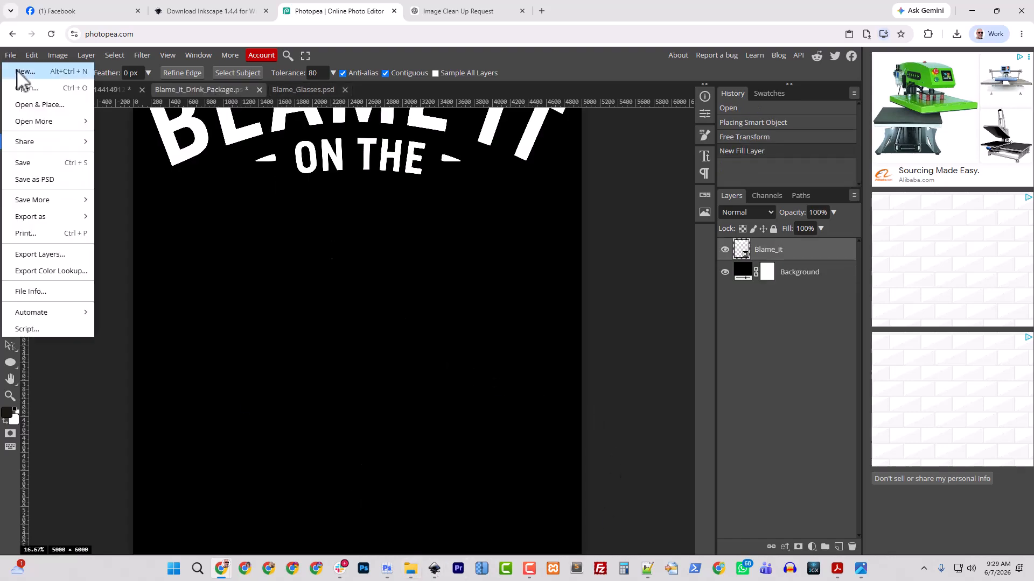
{"action": "left_click", "coordinate": [45, 104]}
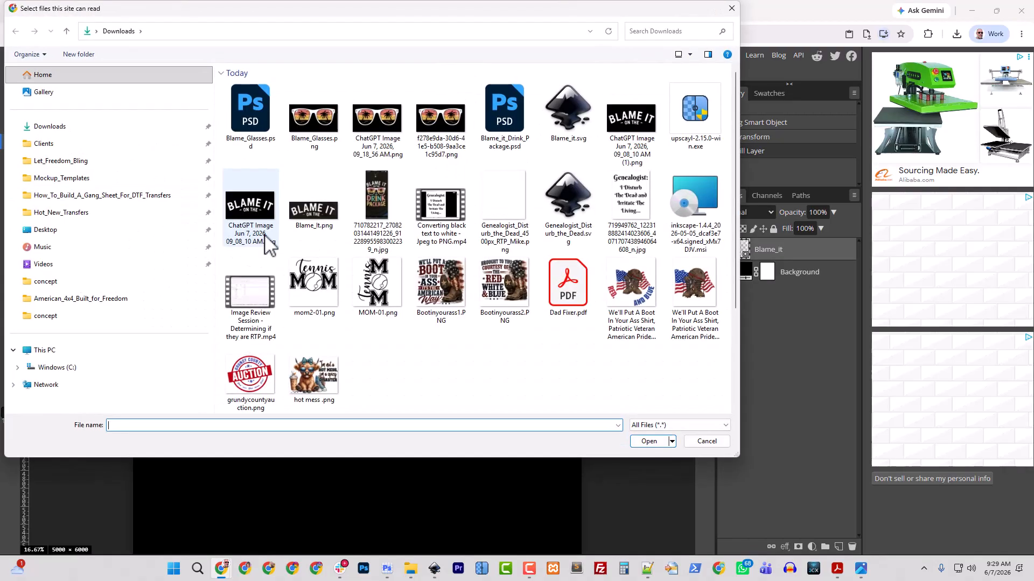
{"action": "left_click", "coordinate": [257, 140]}
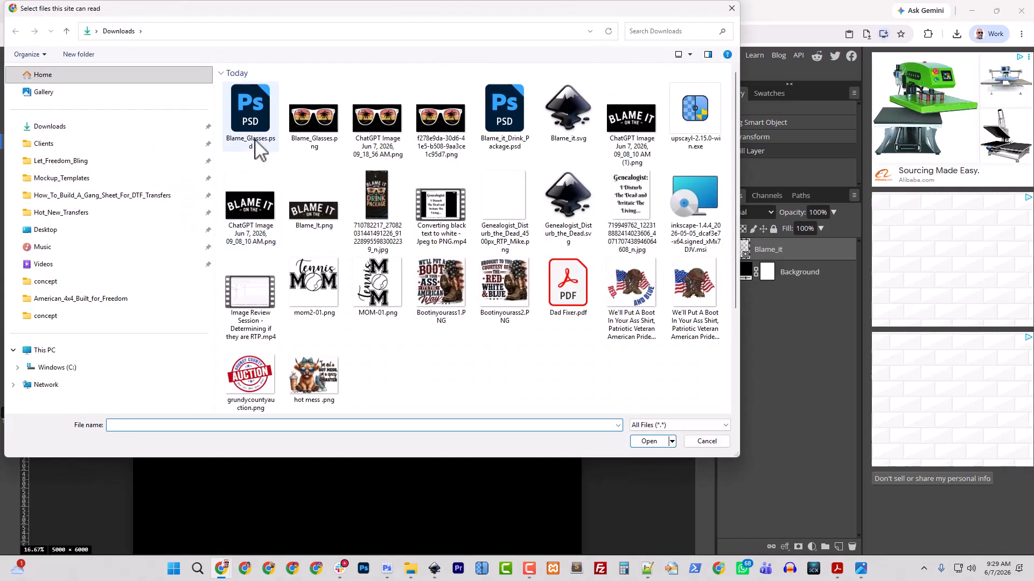
{"action": "left_click", "coordinate": [652, 441]}
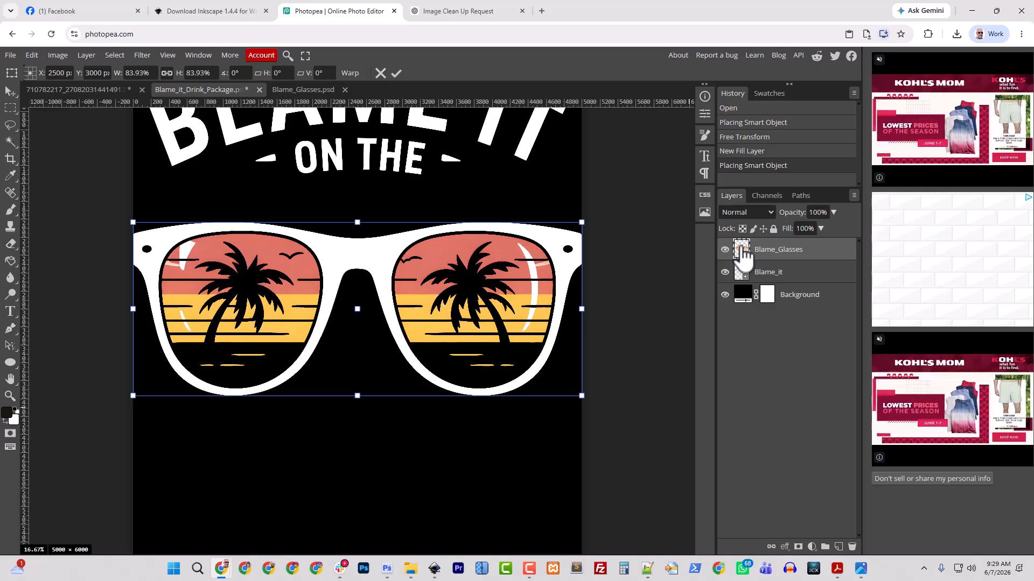
{"action": "key", "text": "Return"}
{"action": "key", "text": "w"}
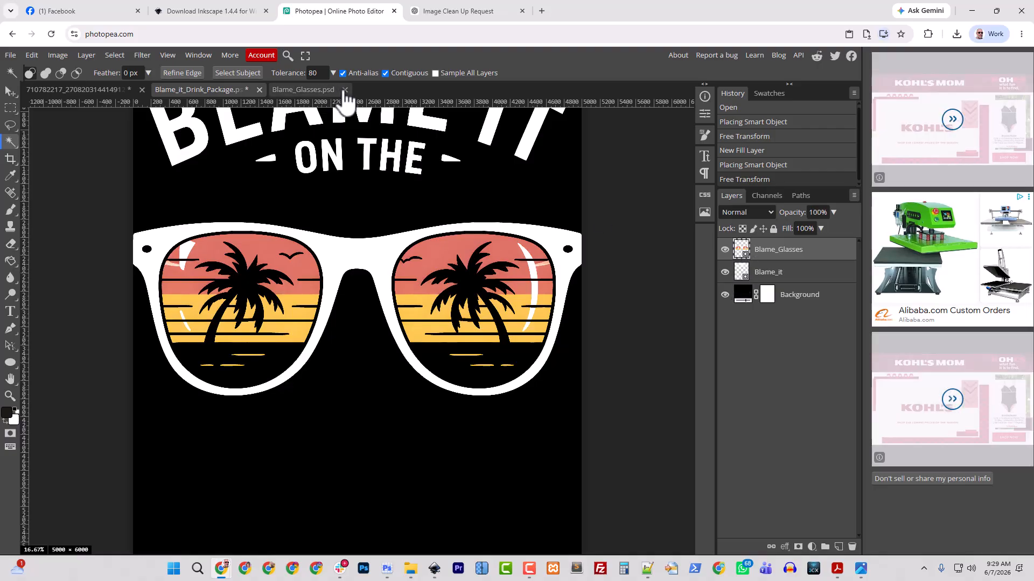
- Open the Blame_Glasses smart object to inspect its layers and return to the Blame_it_Drink_Package document
{"action": "double_click", "coordinate": [743, 252]}
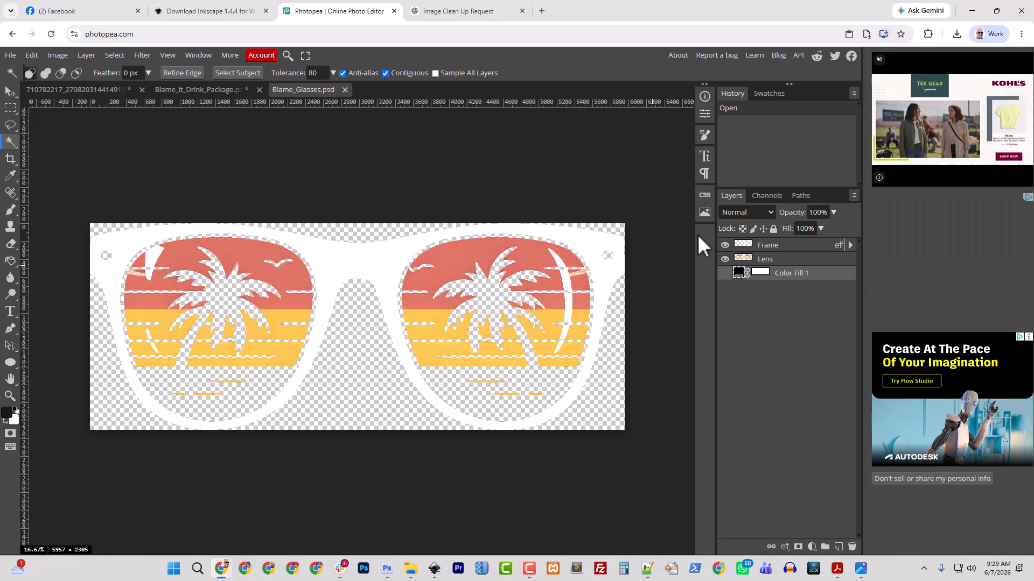
{"action": "left_click", "coordinate": [212, 86]}
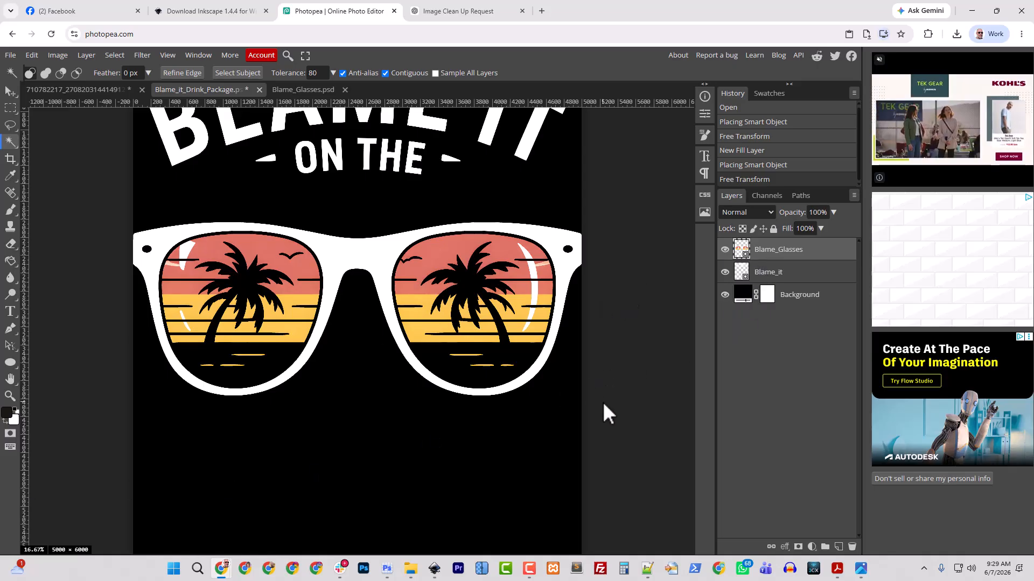
{"action": "left_click", "coordinate": [408, 572]}
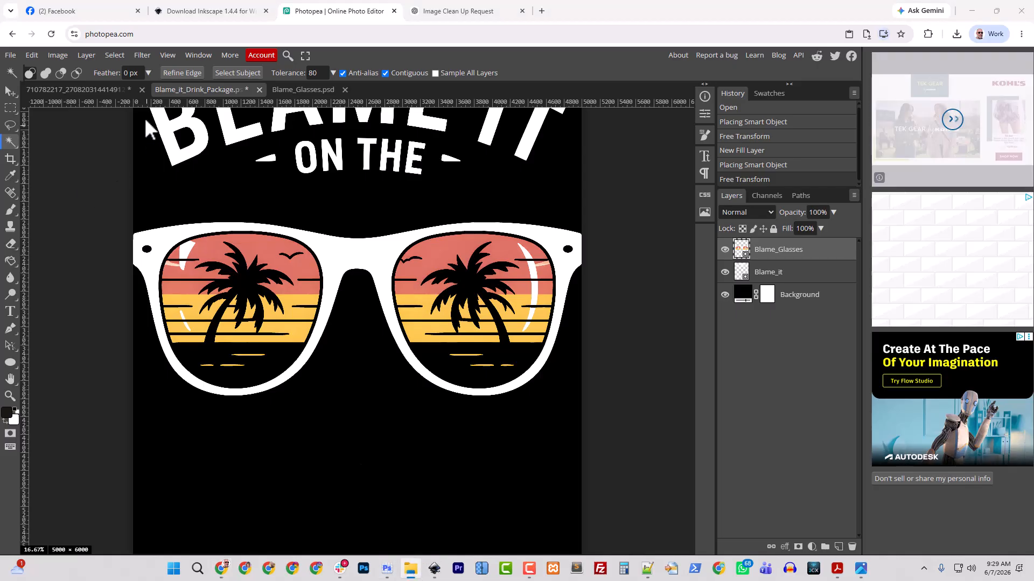
- Undo the edits covering the BLAME IT text in the original image and copy the whole image into the Blame_it_Drink_Package document
{"action": "left_click", "coordinate": [81, 90]}
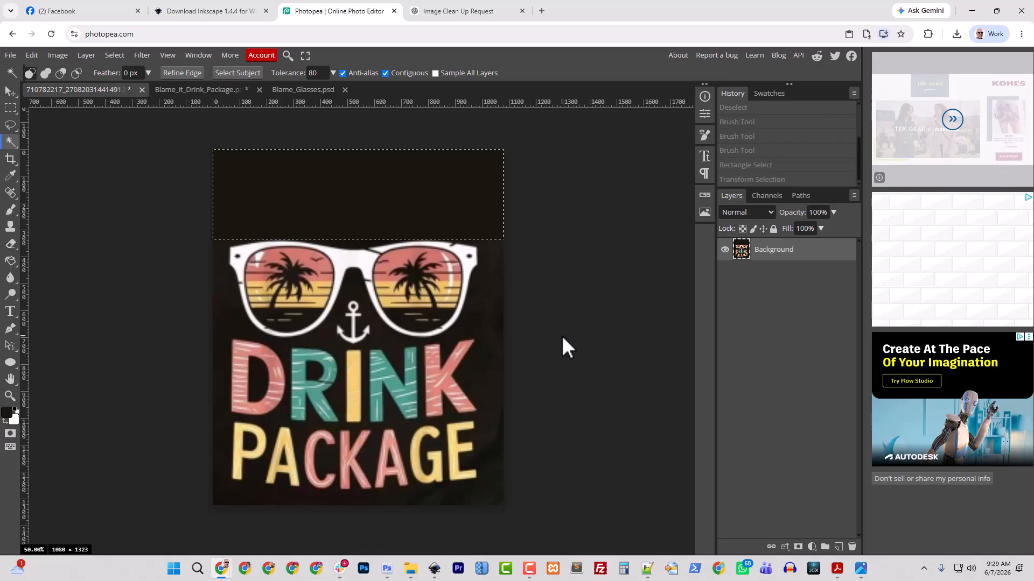
{"action": "key", "text": "ctrl+z"}
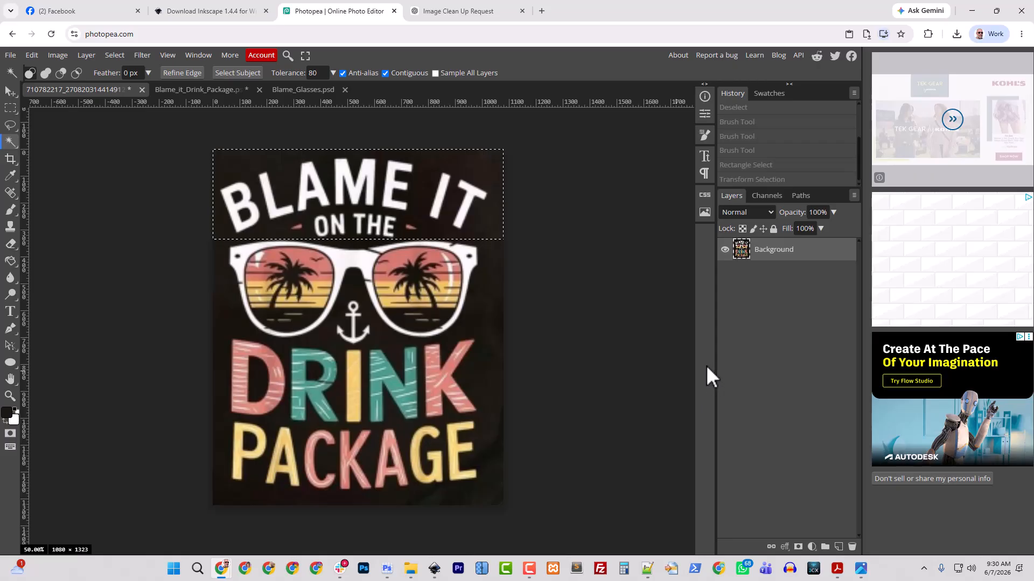
{"action": "key", "text": "ctrl+a"}
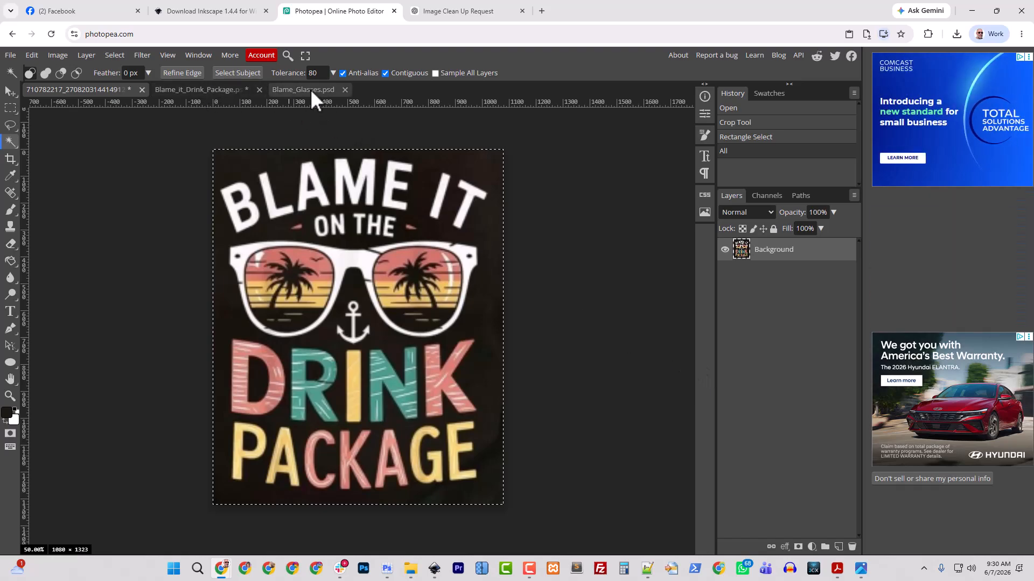
{"action": "left_click", "coordinate": [182, 89]}
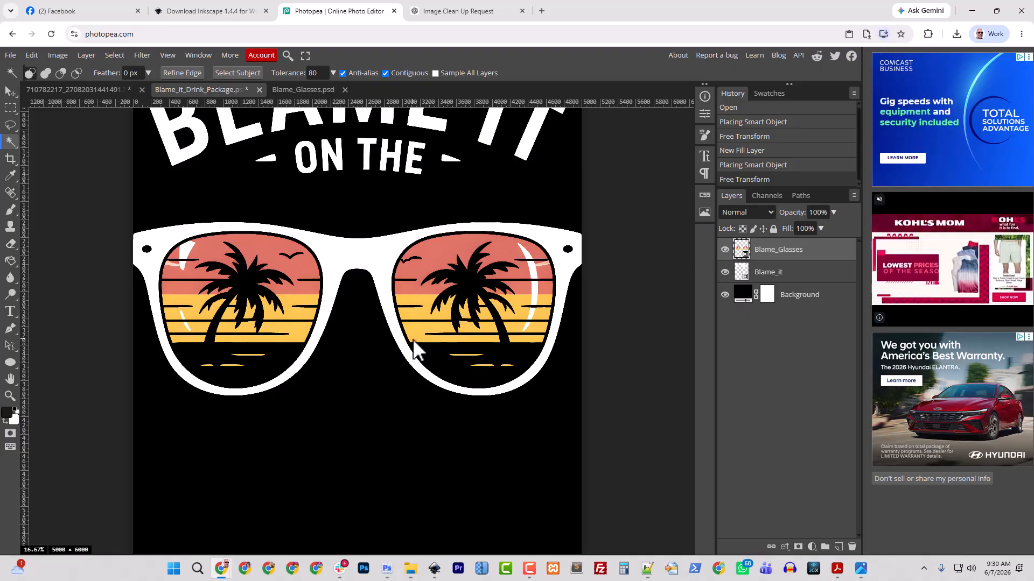
{"action": "key", "text": "ctrl+v"}
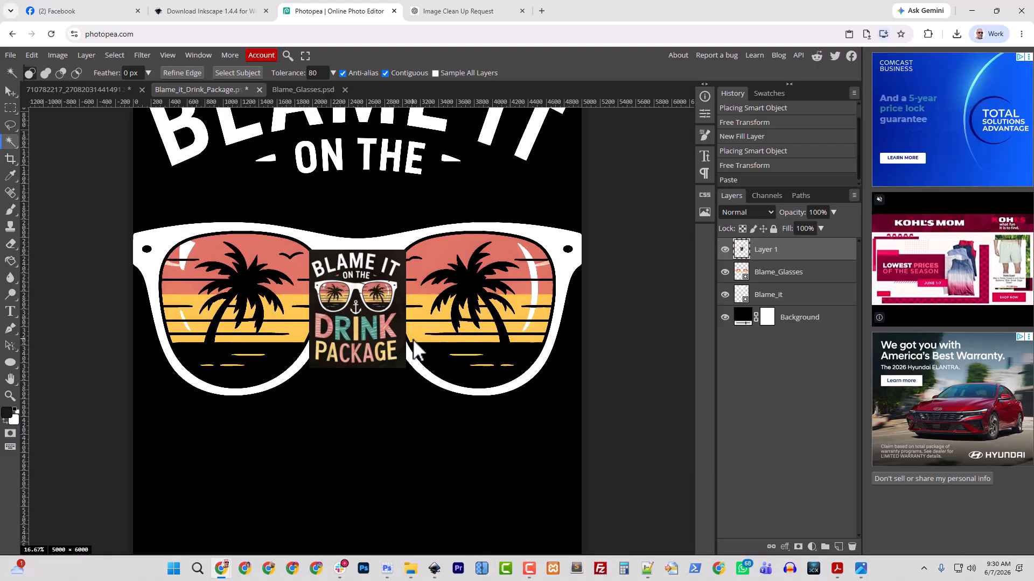
- Move the pasted Layer 1 below the Background layer and hide Background
{"action": "left_click_drag", "start_coordinate": [787, 245], "coordinate": [777, 321]}
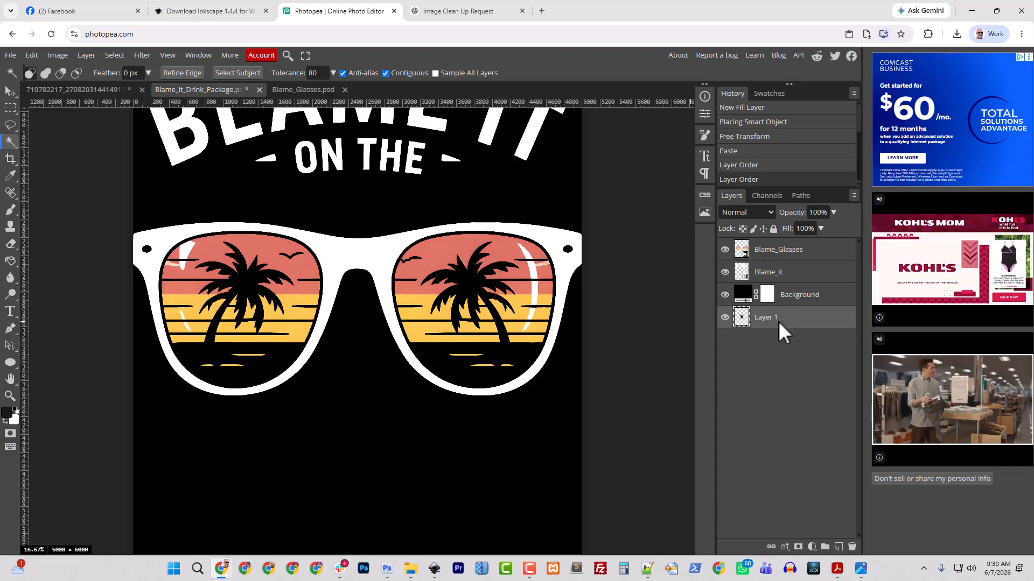
{"action": "left_click", "coordinate": [724, 295]}
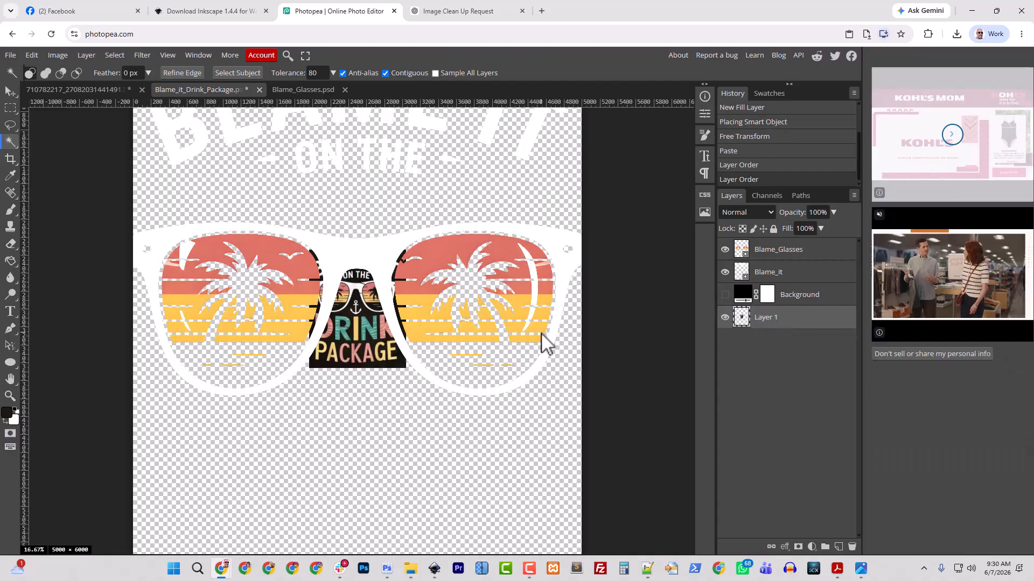
{"action": "scroll", "coordinate": [541, 333], "scroll_direction": "down", "scroll_amount": 2}
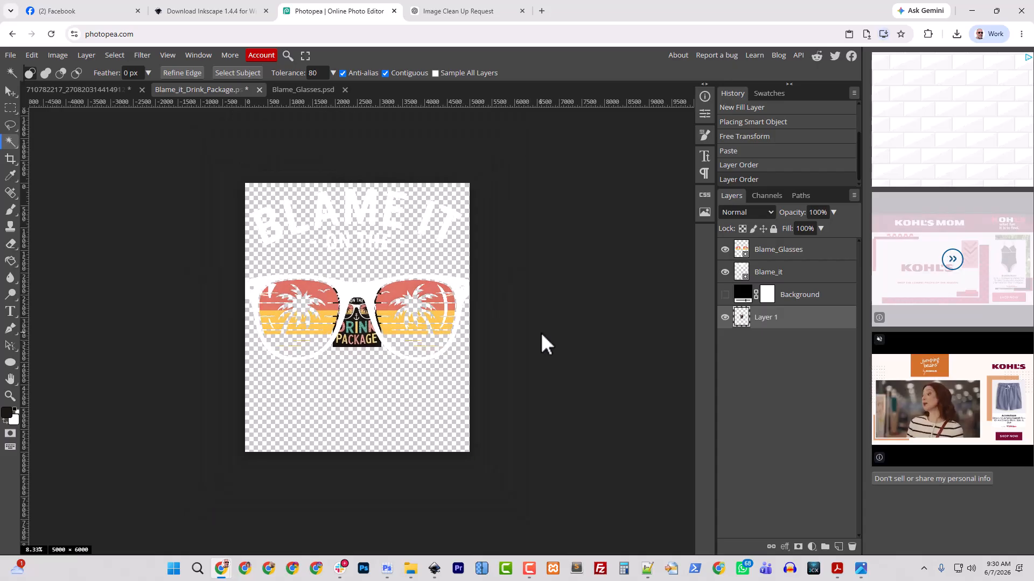
- Rename Layer 1 as Reference
{"action": "double_click", "coordinate": [765, 318]}
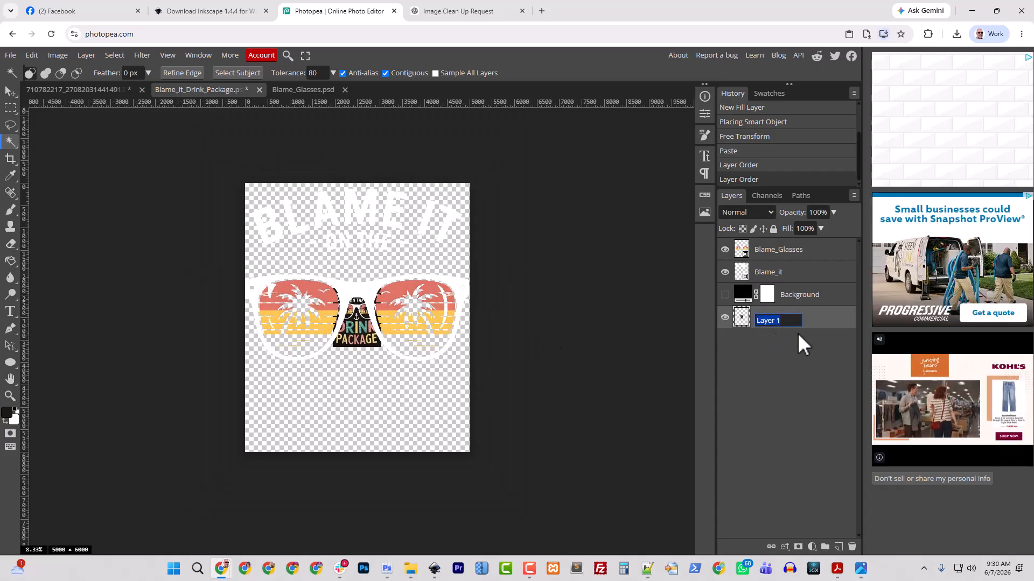
{"action": "type", "text": "Reference"}
{"action": "key", "text": "Return"}
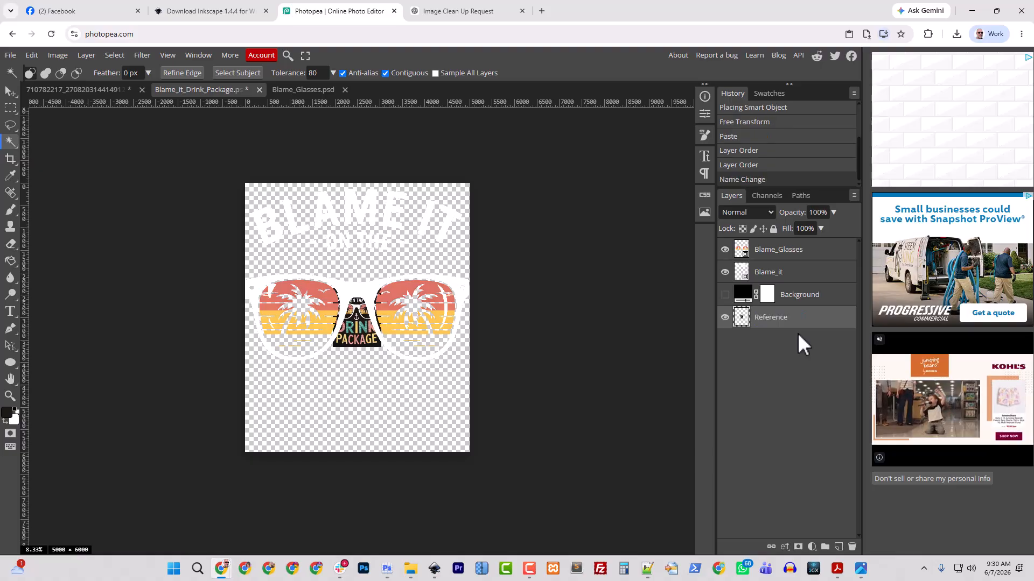
{"action": "key", "text": "ctrl+t"}
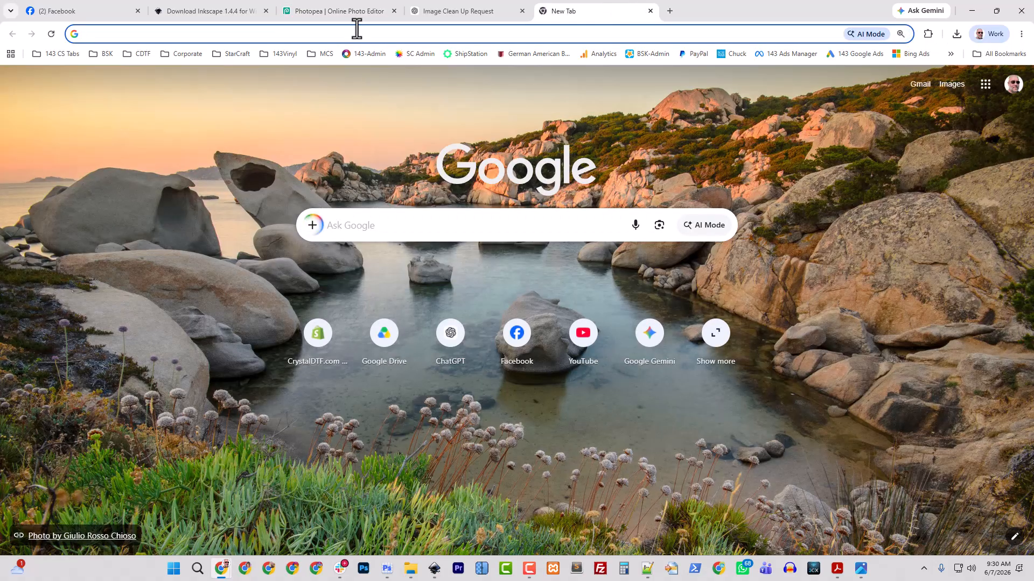
{"action": "left_click", "coordinate": [250, 11]}
{"action": "left_click", "coordinate": [450, 13]}
{"action": "left_click", "coordinate": [321, 11]}
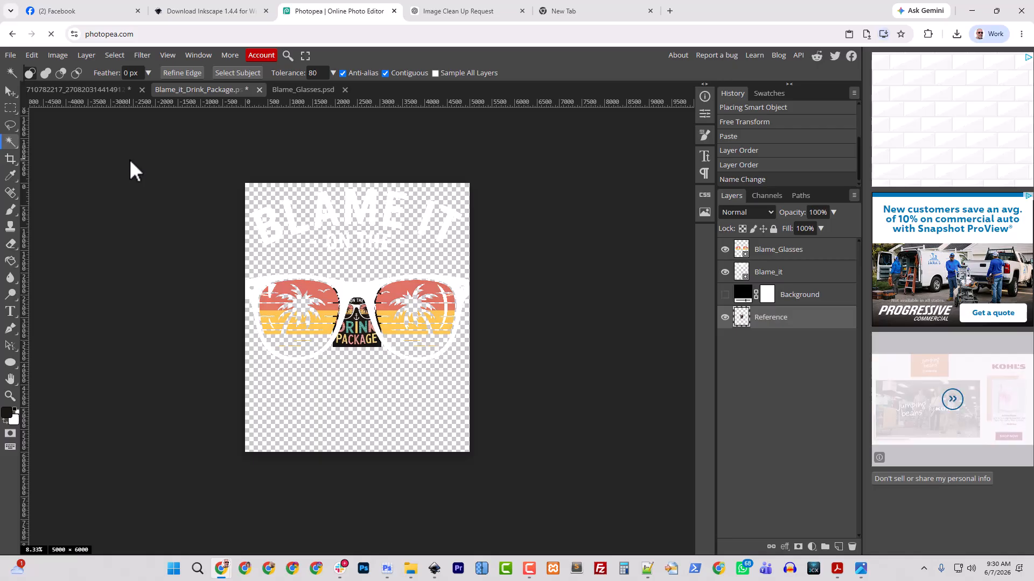
{"action": "key", "text": "ctrl+shift+t"}
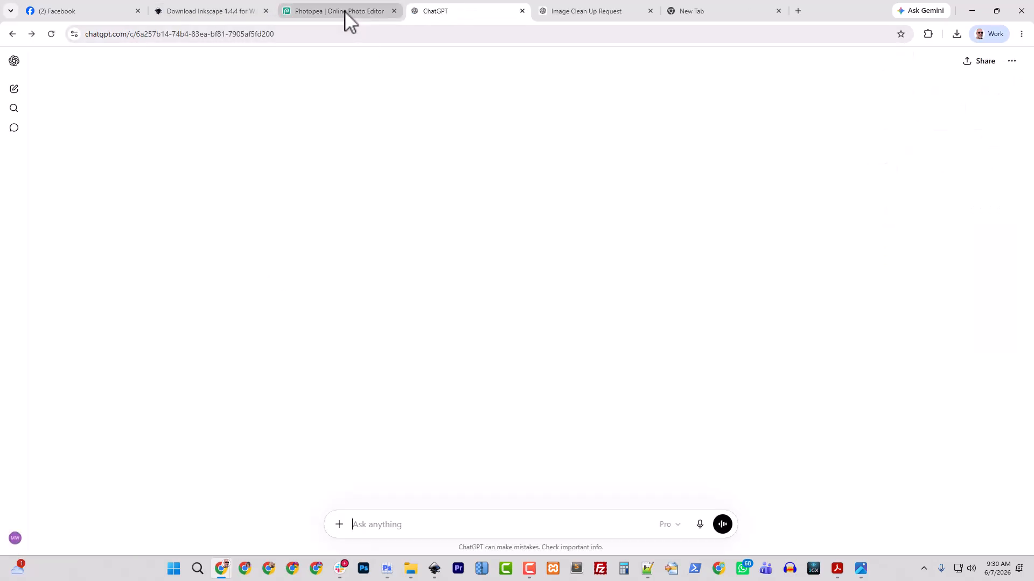
- Switch to Photopea and scale the Reference layer to 459.31% so it fills the Blame_it_Drink_Package canvas
{"action": "left_click", "coordinate": [344, 11]}
{"action": "key", "text": "ctrl+t"}
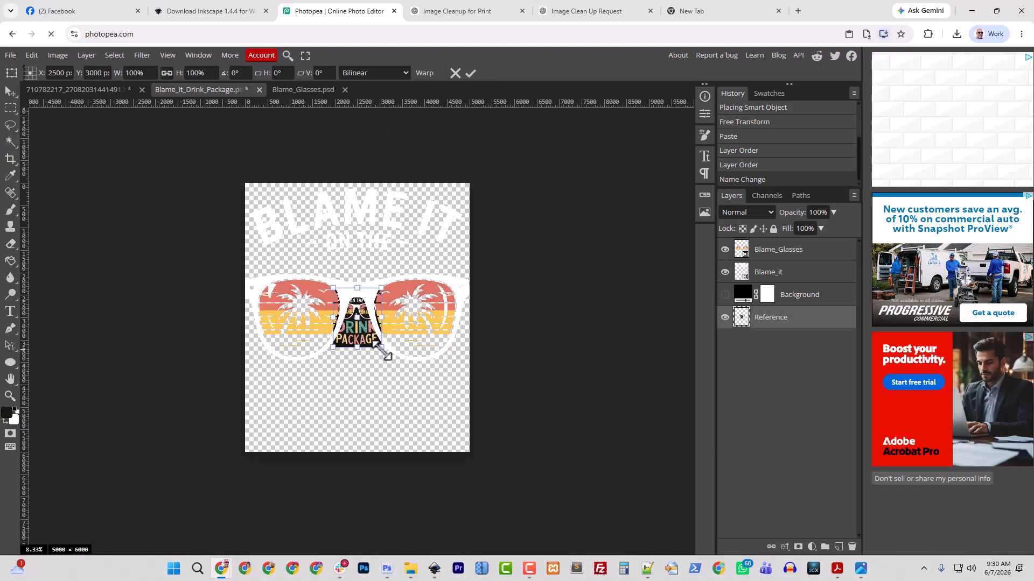
{"action": "left_click_drag", "start_coordinate": [382, 349], "coordinate": [457, 467]}
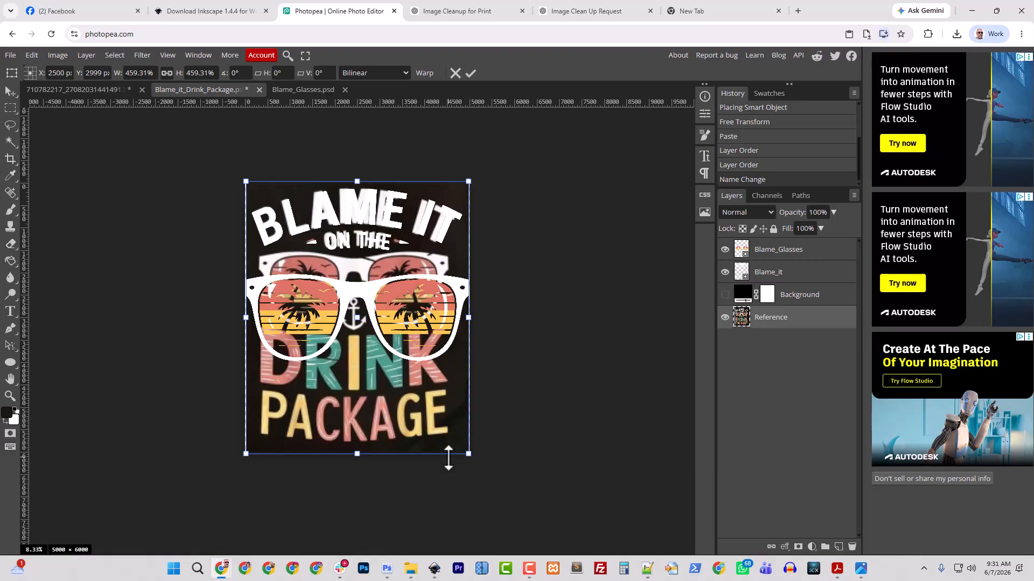
{"action": "key", "text": "Return"}
{"action": "key", "text": "w"}
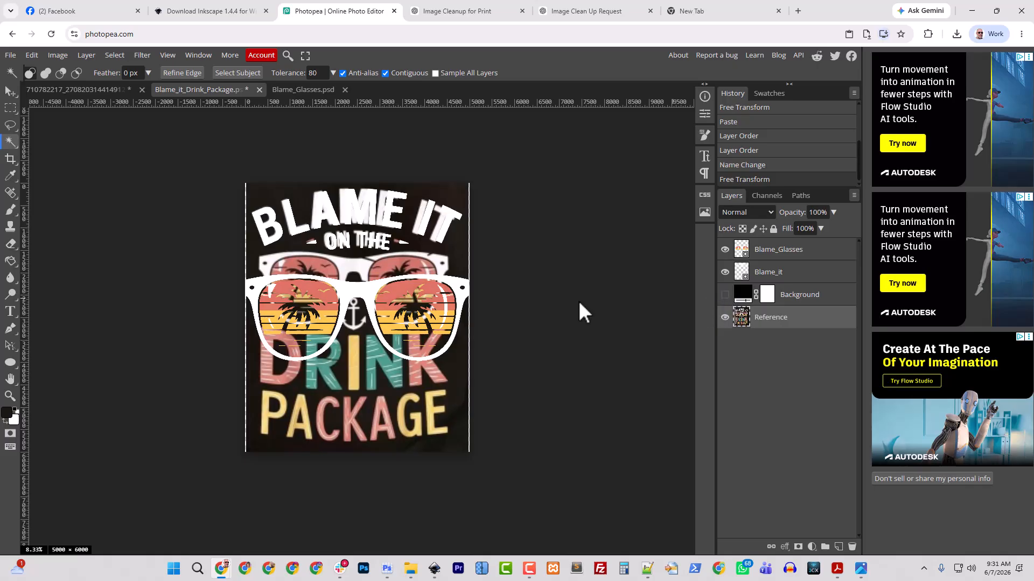
- Scale the Blame_Glasses layer down to 73.9% around its centre
{"action": "left_click", "coordinate": [783, 251]}
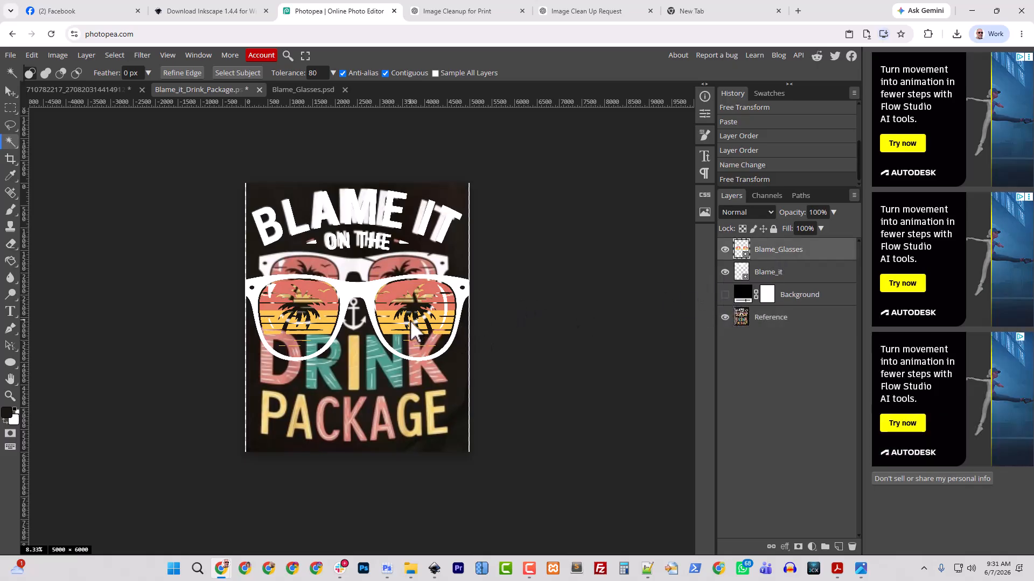
{"action": "key", "text": "ctrl+t"}
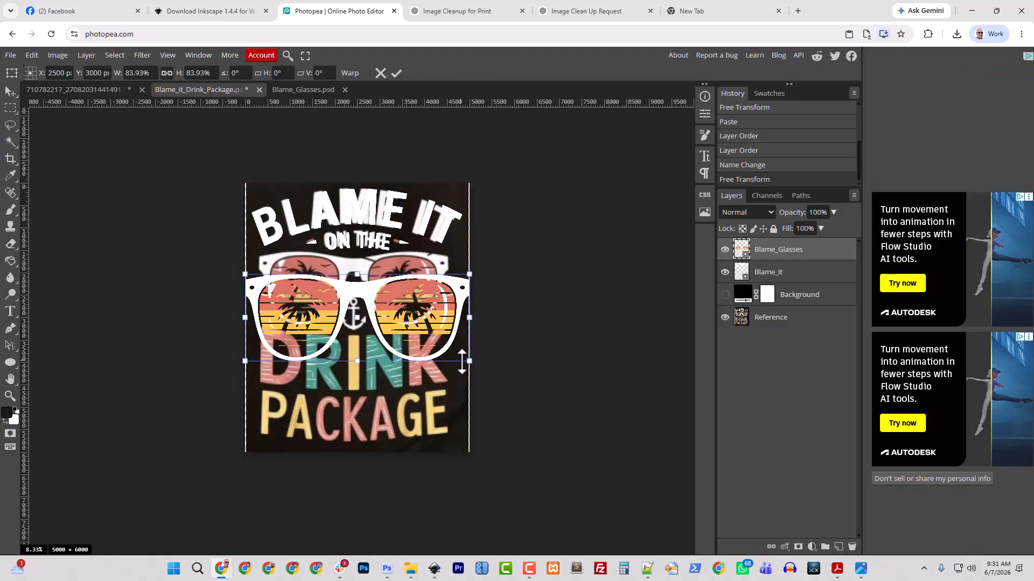
{"action": "left_click_drag", "start_coordinate": [467, 357], "coordinate": [457, 356]}
{"action": "key", "text": "Return"}
{"action": "key", "text": "w"}
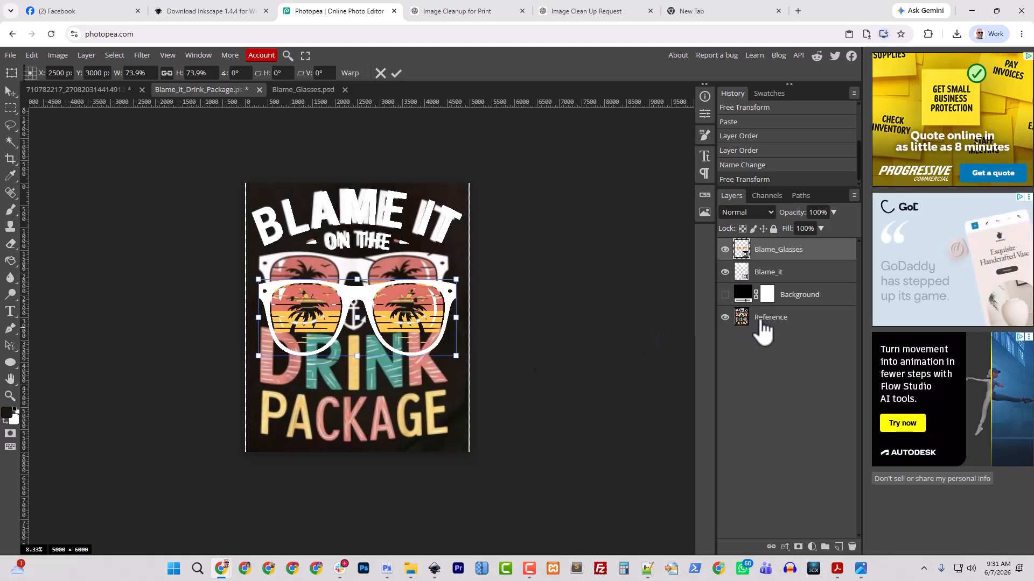
- Nudge the Reference layer to the right to line up its BLAME IT text with the clean lettering
{"action": "left_click", "coordinate": [754, 323]}
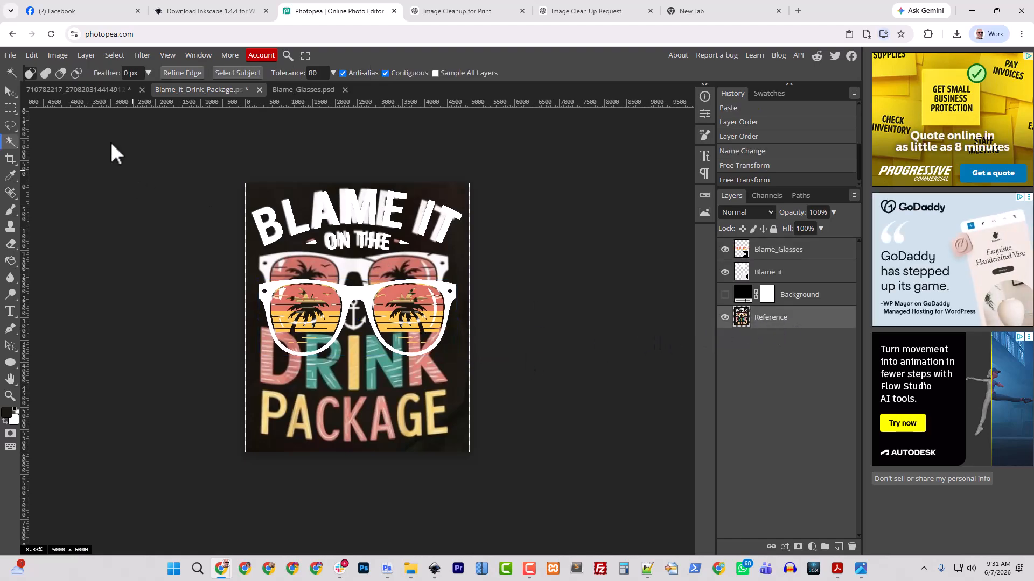
{"action": "left_click", "coordinate": [9, 92]}
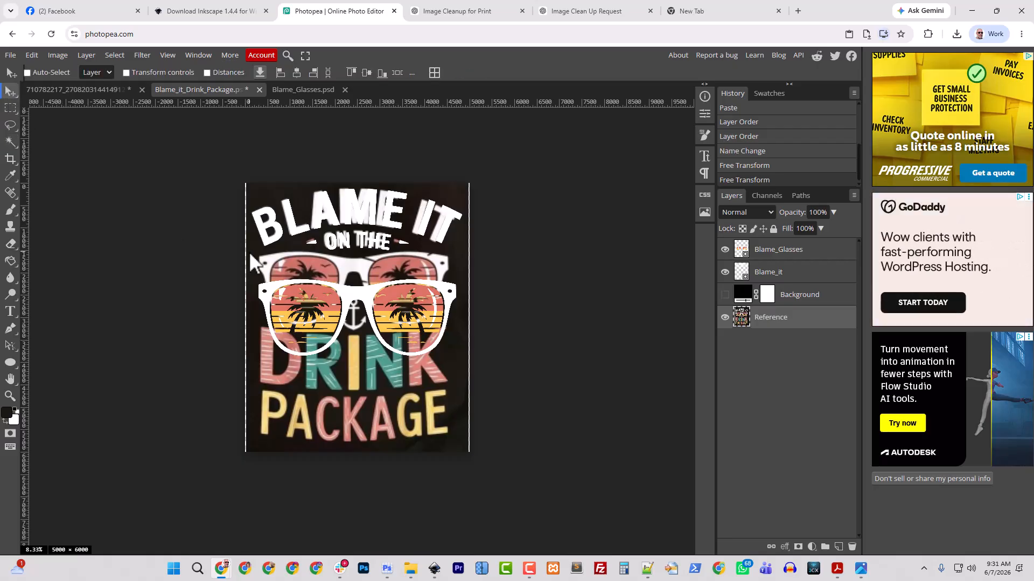
{"action": "key", "text": "shift+Right"}
{"action": "key", "text": "shift+Right"}
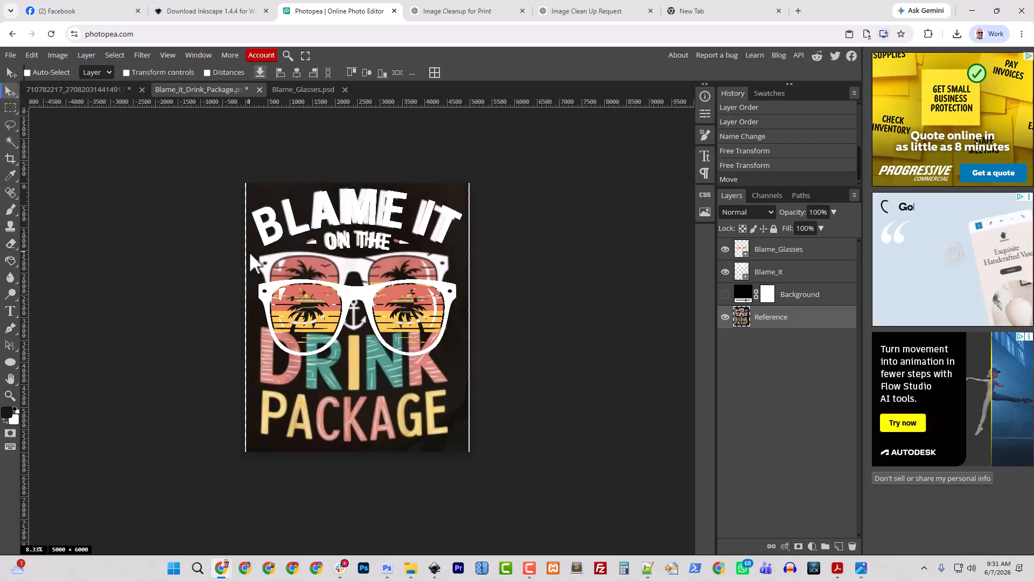
{"action": "key", "text": "shift+Right"}
{"action": "key", "text": "shift+Right"}
{"action": "key", "text": "shift+Right"}
{"action": "key", "text": "shift+Right"}
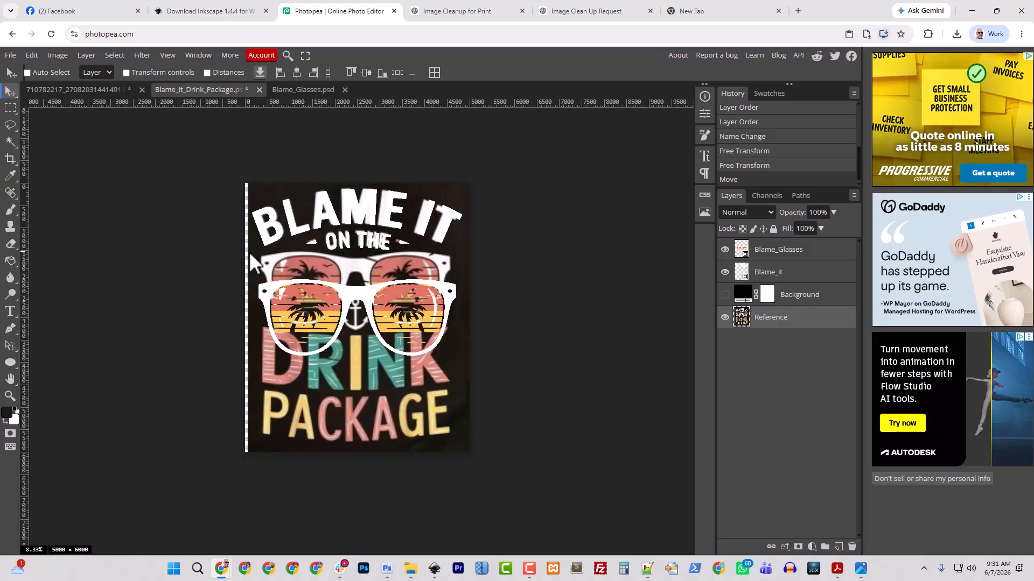
{"action": "key", "text": "shift+Right"}
{"action": "key", "text": "shift+Right"}
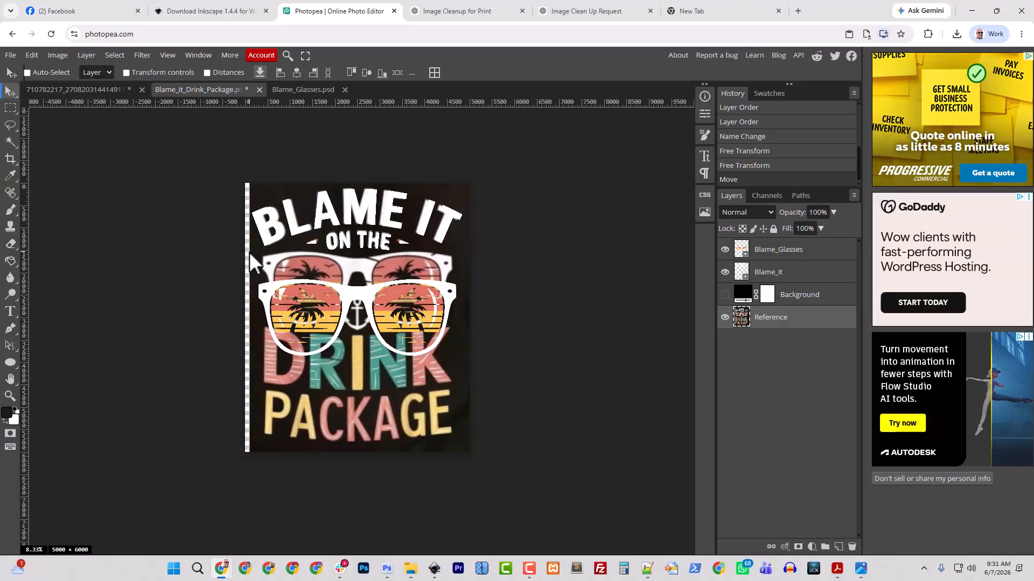
{"action": "key", "text": "shift+Right"}
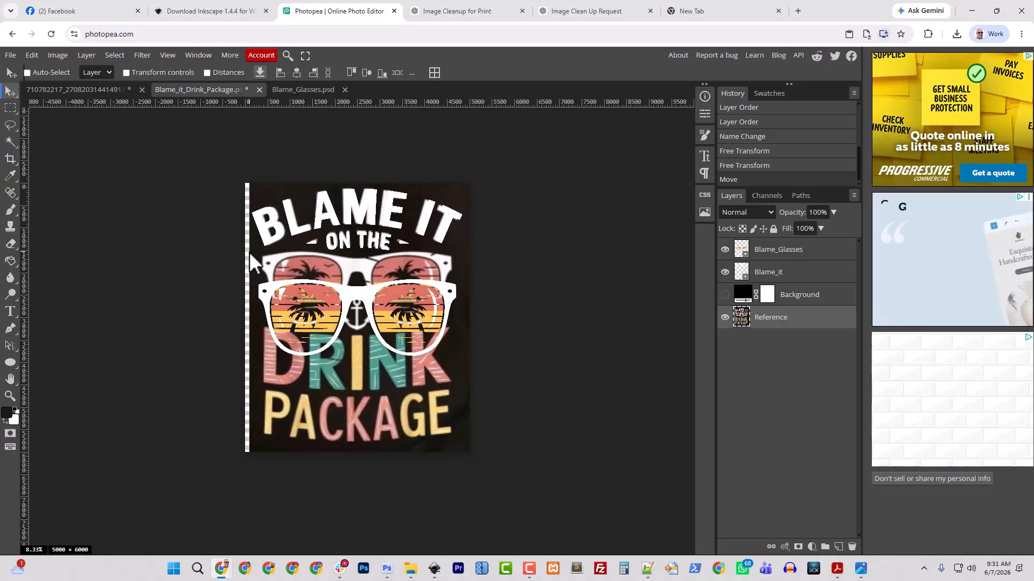
- Enlarge the Reference layer to 101.67% and nudge it to X 2603 px, Y 3041 px to match the clean BLAME IT lettering
{"action": "key", "text": "ctrl+alt+t"}
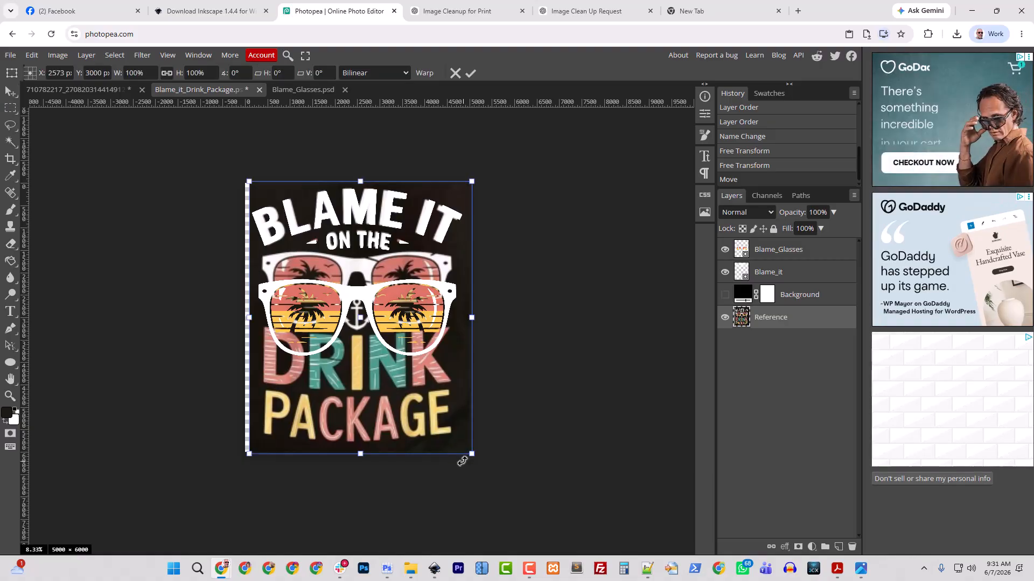
{"action": "left_click_drag", "start_coordinate": [473, 456], "coordinate": [475, 458]}
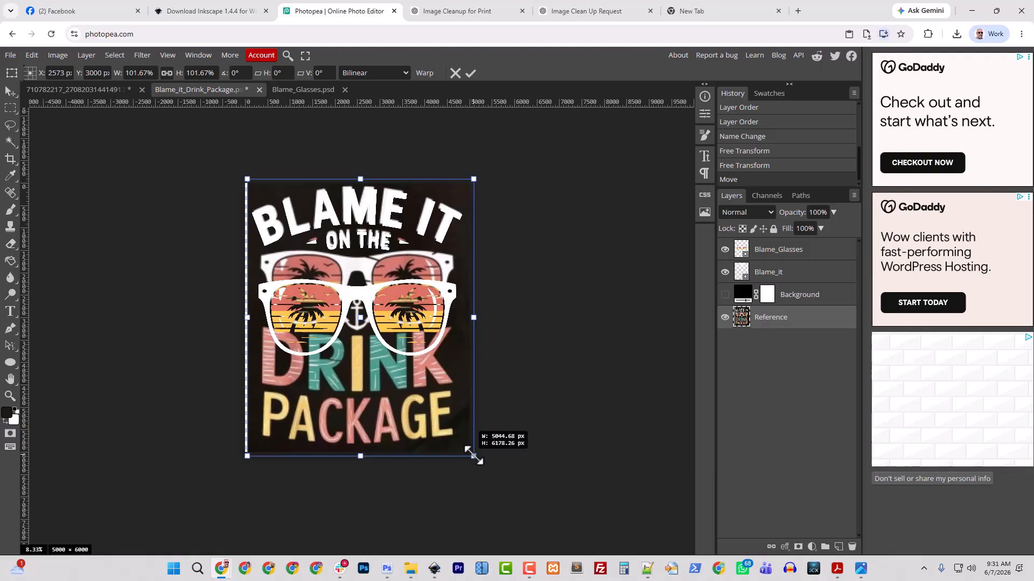
{"action": "key", "text": "Down"}
{"action": "key", "text": "Down"}
{"action": "key", "text": "Down"}
{"action": "key", "text": "Down"}
{"action": "key", "text": "Down"}
{"action": "key", "text": "Down"}
{"action": "key", "text": "Down"}
{"action": "key", "text": "Down"}
{"action": "key", "text": "Down"}
{"action": "key", "text": "Down"}
{"action": "key", "text": "Down"}
{"action": "key", "text": "Down"}
{"action": "key", "text": "Down"}
{"action": "key", "text": "Down"}
{"action": "key", "text": "Down"}
{"action": "key", "text": "Down"}
{"action": "key", "text": "Down"}
{"action": "key", "text": "Down"}
{"action": "key", "text": "Down"}
{"action": "key", "text": "Down"}
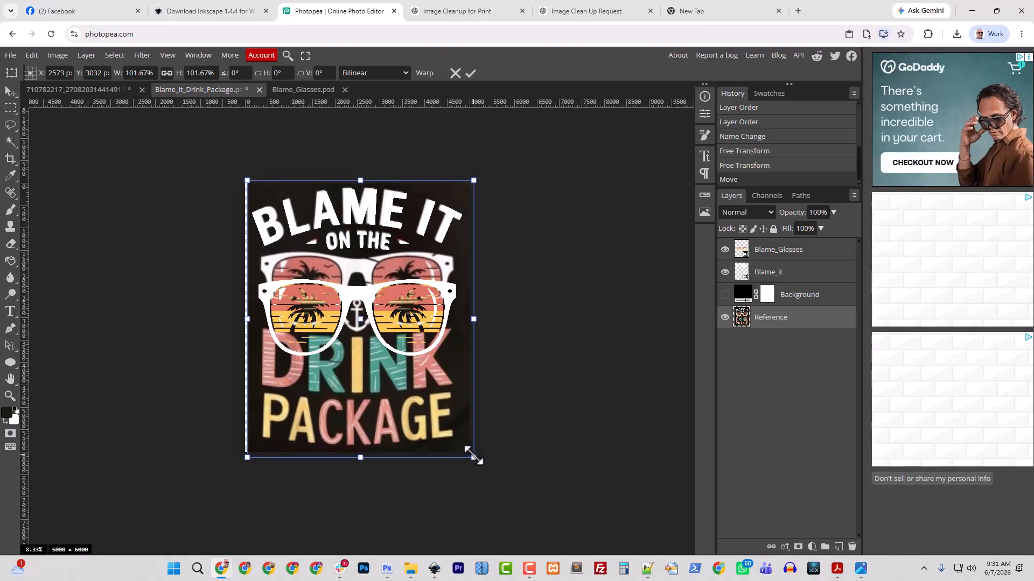
{"action": "key", "text": "Up"}
{"action": "key", "text": "Up"}
{"action": "key", "text": "Up"}
{"action": "key", "text": "Up"}
{"action": "key", "text": "Up"}
{"action": "key", "text": "Up"}
{"action": "key", "text": "Up"}
{"action": "key", "text": "Up"}
{"action": "key", "text": "Up"}
{"action": "key", "text": "Up"}
{"action": "key", "text": "Right"}
{"action": "key", "text": "Right"}
{"action": "key", "text": "Right"}
{"action": "key", "text": "Right"}
{"action": "key", "text": "Right"}
{"action": "key", "text": "Right"}
{"action": "key", "text": "Right"}
{"action": "key", "text": "Right"}
{"action": "key", "text": "Right"}
{"action": "key", "text": "Right"}
{"action": "key", "text": "Right"}
{"action": "key", "text": "Right"}
{"action": "key", "text": "Right"}
{"action": "key", "text": "Right"}
{"action": "key", "text": "Right"}
{"action": "key", "text": "Right"}
{"action": "key", "text": "Right"}
{"action": "key", "text": "Right"}
{"action": "key", "text": "Right"}
{"action": "key", "text": "Right"}
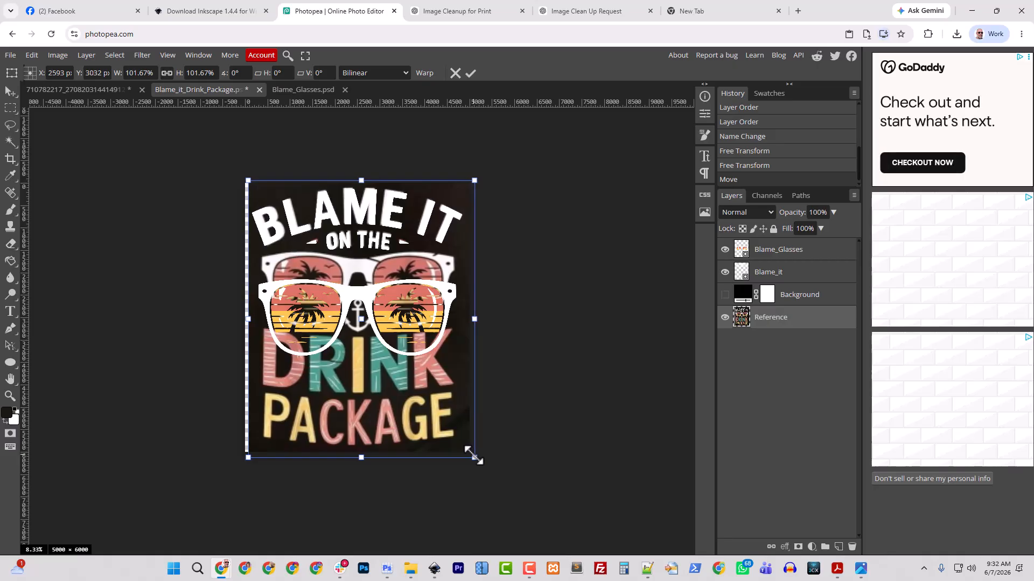
{"action": "key", "text": "Right"}
{"action": "key", "text": "Right"}
{"action": "key", "text": "Right"}
{"action": "key", "text": "Right"}
{"action": "key", "text": "Right"}
{"action": "key", "text": "Right"}
{"action": "key", "text": "Right"}
{"action": "key", "text": "Right"}
{"action": "key", "text": "Right"}
{"action": "key", "text": "Right"}
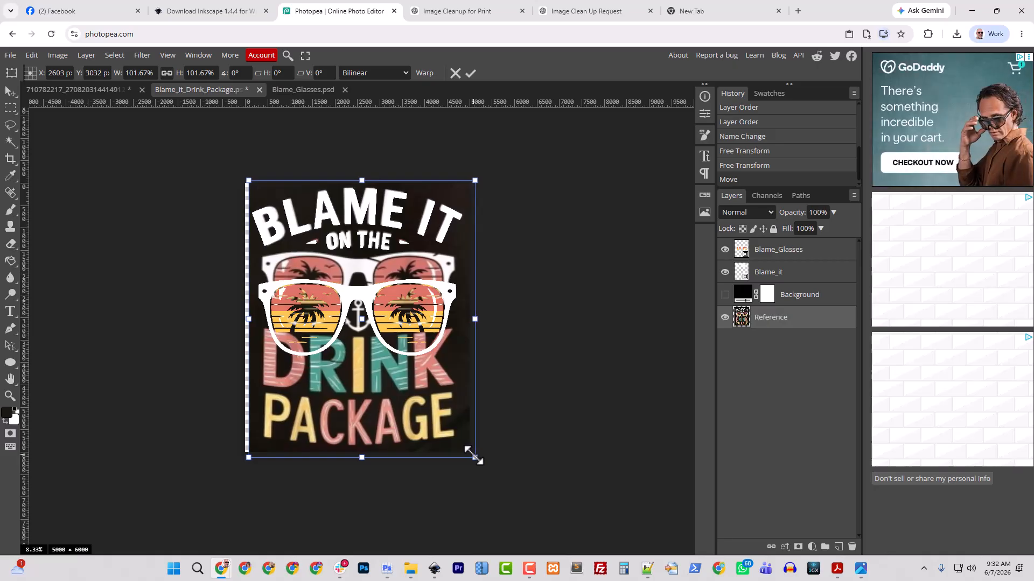
{"action": "key", "text": "Down"}
{"action": "key", "text": "Down"}
{"action": "key", "text": "Down"}
{"action": "key", "text": "Down"}
{"action": "key", "text": "Down"}
{"action": "key", "text": "Down"}
{"action": "key", "text": "Down"}
{"action": "key", "text": "Down"}
{"action": "key", "text": "Down"}
{"action": "key", "text": "Down"}
{"action": "key", "text": "Down"}
{"action": "key", "text": "Down"}
{"action": "key", "text": "Down"}
{"action": "key", "text": "Down"}
{"action": "key", "text": "Down"}
{"action": "key", "text": "Down"}
{"action": "key", "text": "Down"}
{"action": "key", "text": "Down"}
{"action": "key", "text": "Down"}
{"action": "key", "text": "Down"}
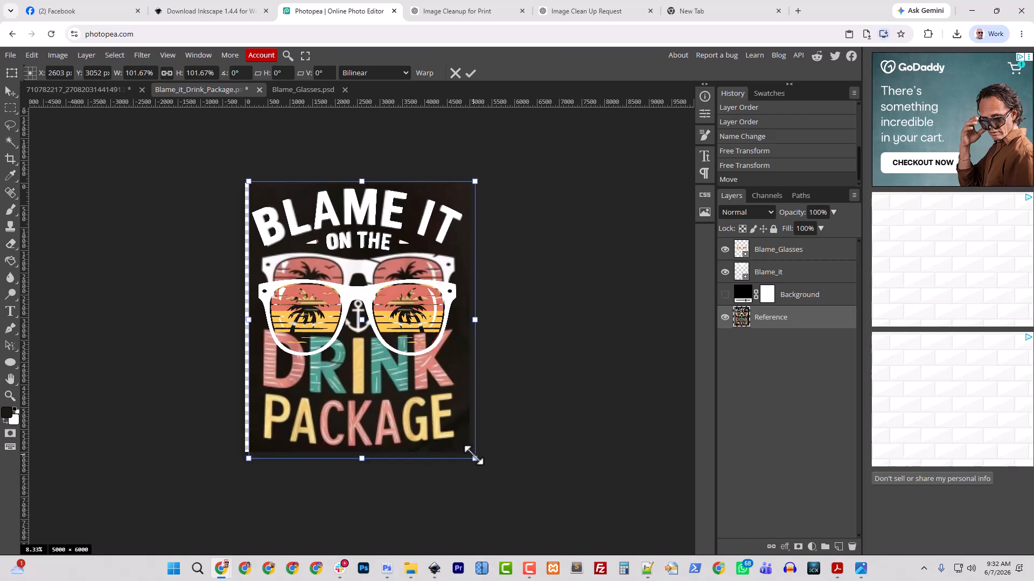
{"action": "key", "text": "Up"}
{"action": "key", "text": "Up"}
{"action": "key", "text": "Up"}
{"action": "key", "text": "Up"}
{"action": "key", "text": "Up"}
{"action": "key", "text": "Up"}
{"action": "key", "text": "Up"}
{"action": "key", "text": "Up"}
{"action": "key", "text": "Up"}
{"action": "key", "text": "Up"}
{"action": "key", "text": "Up"}
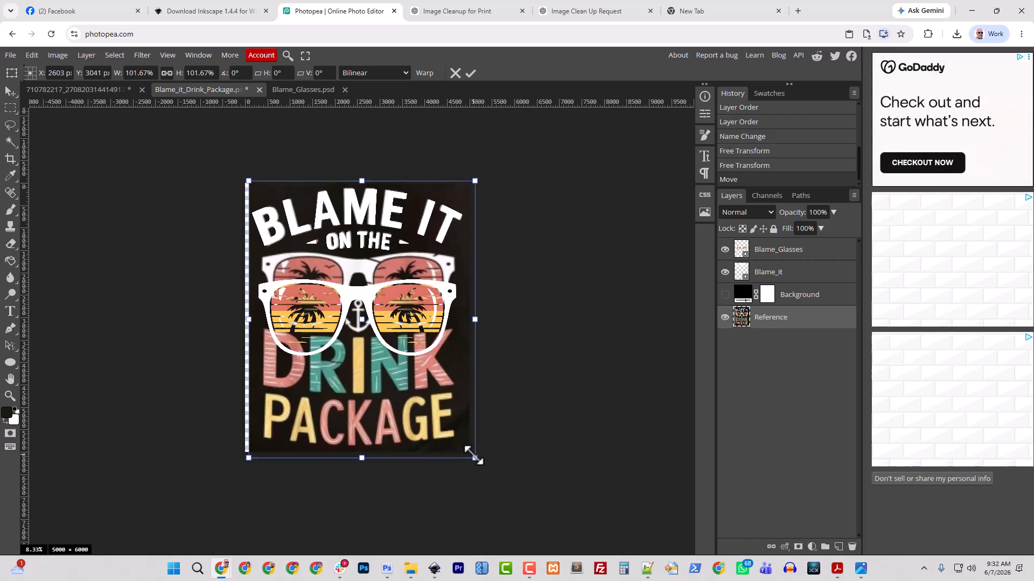
{"action": "key", "text": "Return"}
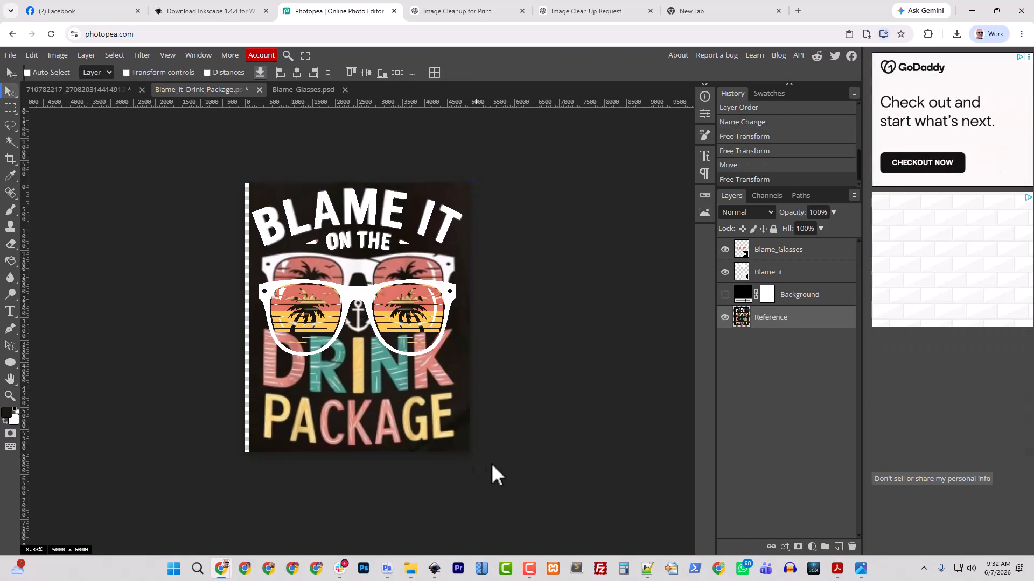
- Select the Blame_Glasses layer, close the browser tabs after the Image Cleanup for Print chat, and return to Photopea
{"action": "left_click", "coordinate": [780, 253]}
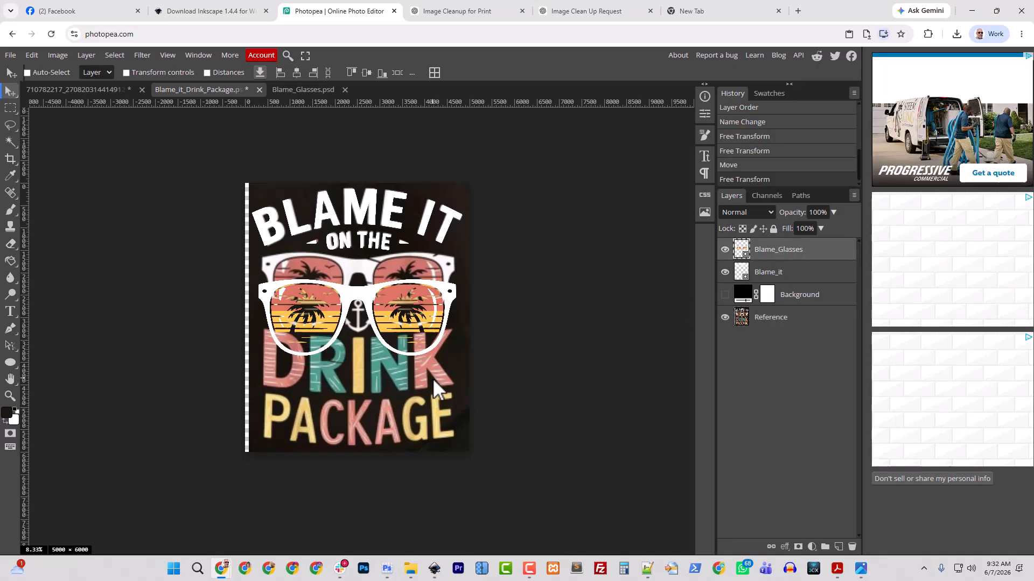
{"action": "key", "text": "ctrl+plus"}
{"action": "key", "text": "ctrl+t"}
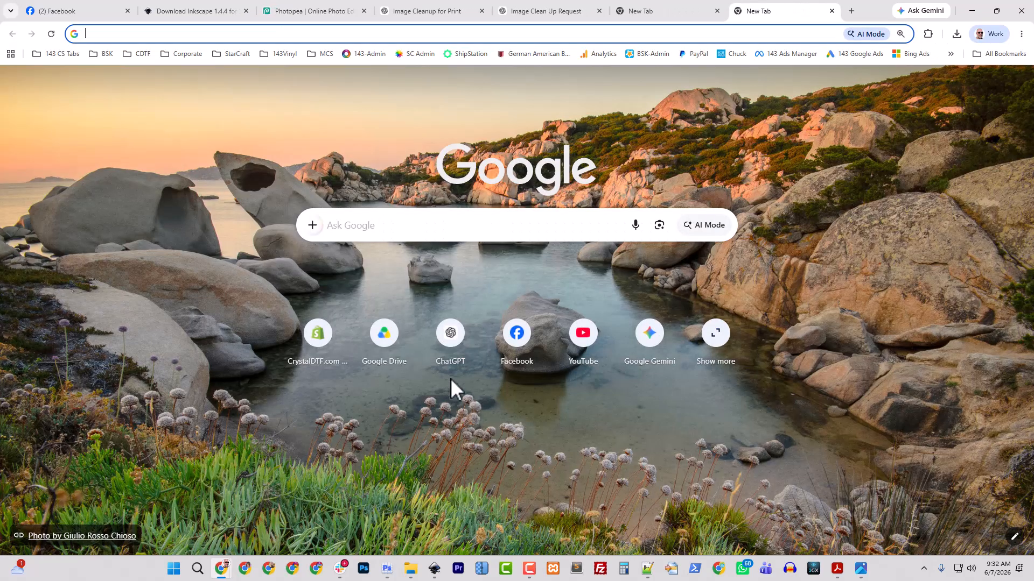
{"action": "left_click", "coordinate": [290, 13]}
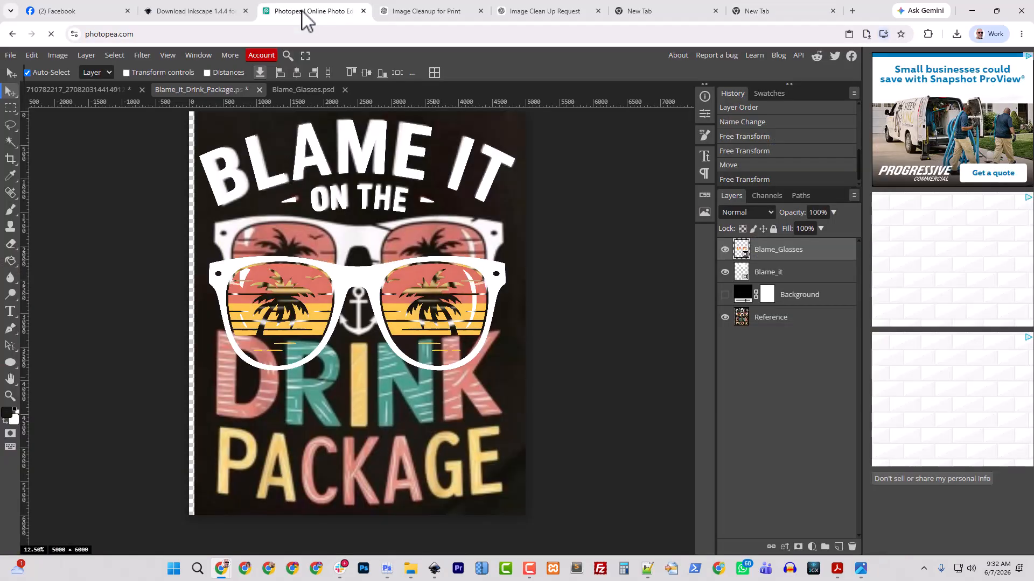
{"action": "right_click", "coordinate": [315, 16]}
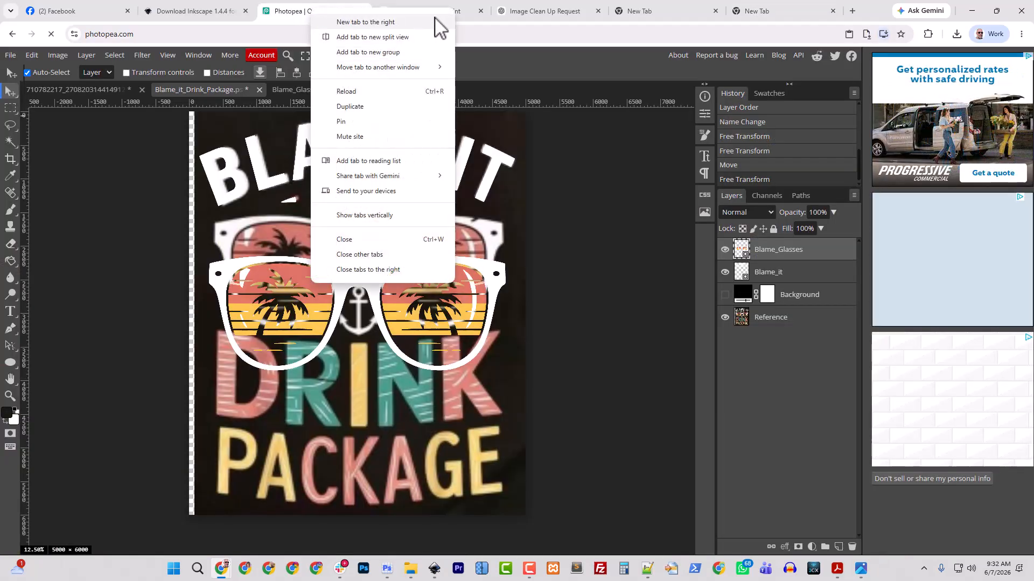
{"action": "left_click", "coordinate": [464, 17]}
{"action": "right_click", "coordinate": [450, 16]}
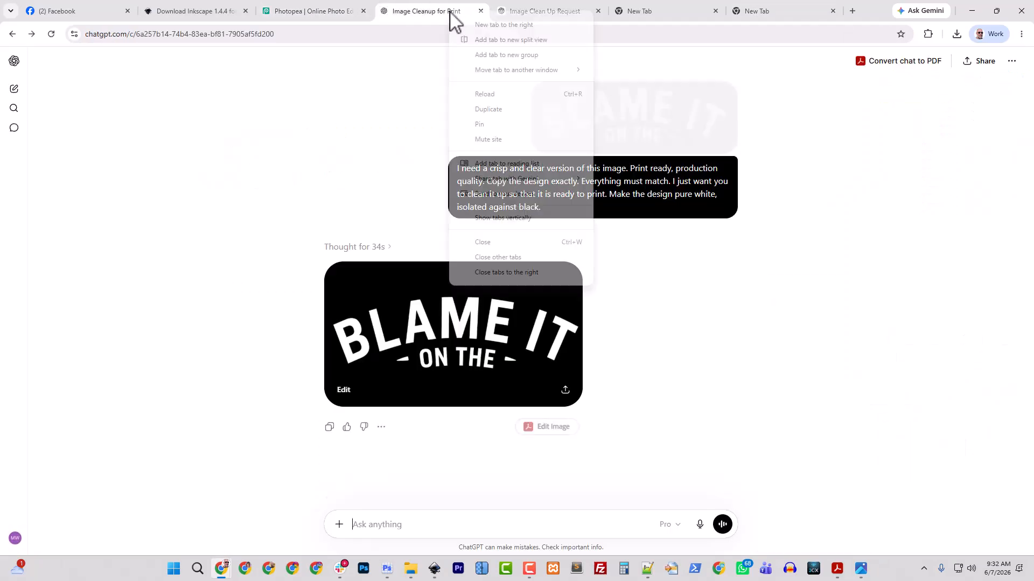
{"action": "left_click", "coordinate": [520, 272]}
{"action": "left_click", "coordinate": [300, 11]}
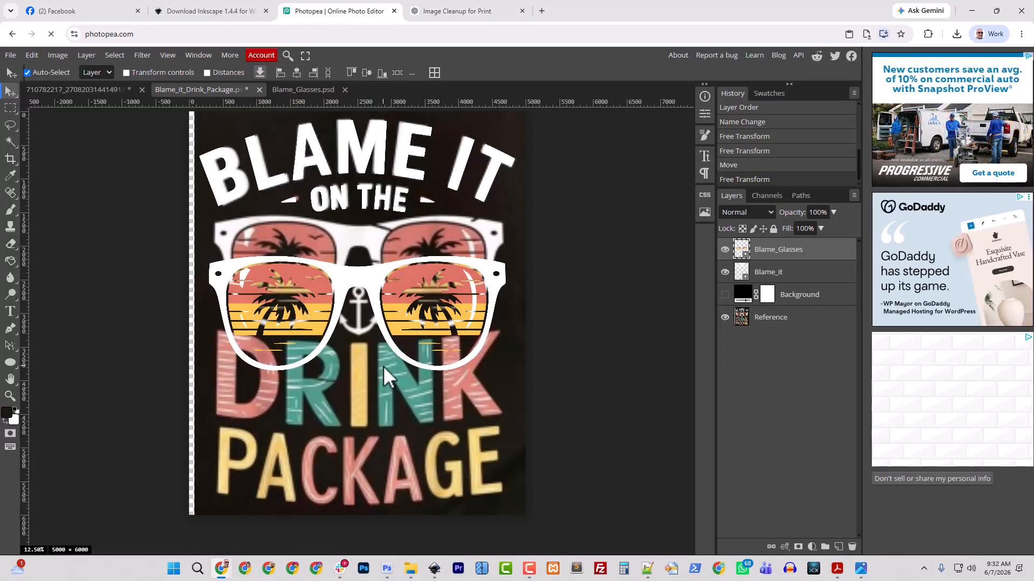
- Scale Blame_Glasses to 72.53%, move it up to Y 2392 px over the reference sunglasses, and check it against the Background layer
{"action": "key", "text": "ctrl+t"}
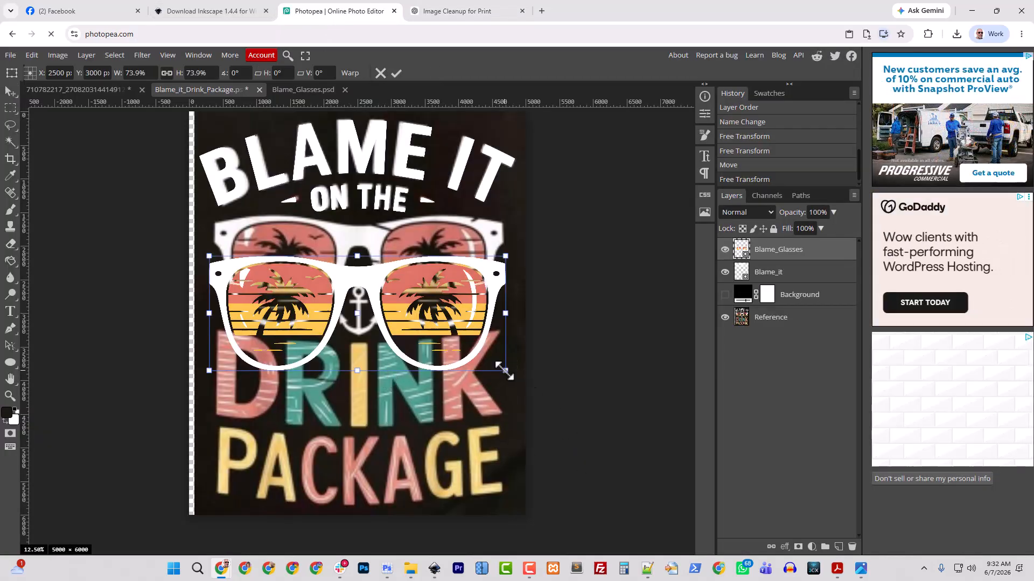
{"action": "left_click_drag", "start_coordinate": [505, 369], "coordinate": [502, 369]}
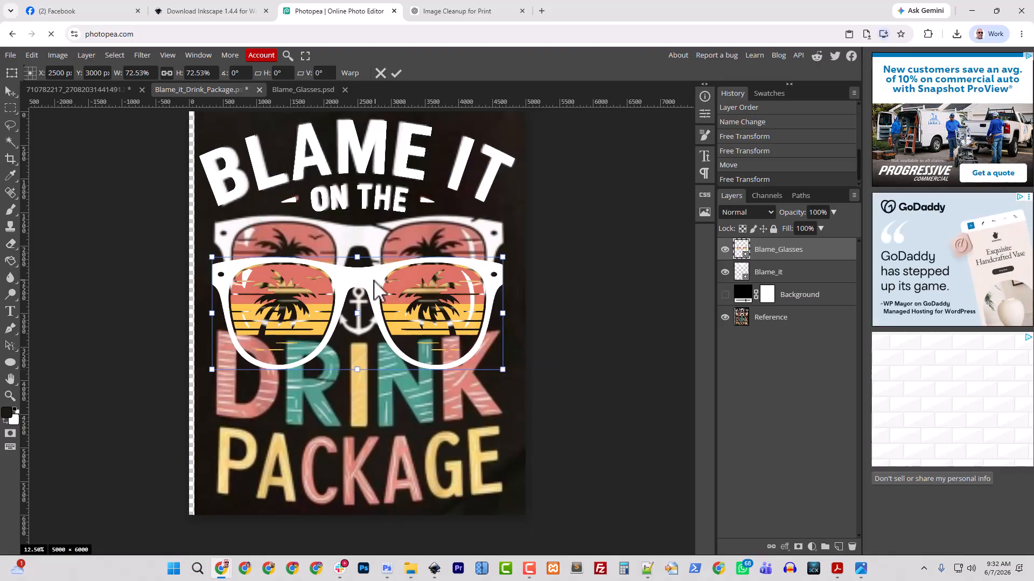
{"action": "left_click_drag", "start_coordinate": [374, 281], "coordinate": [372, 238]}
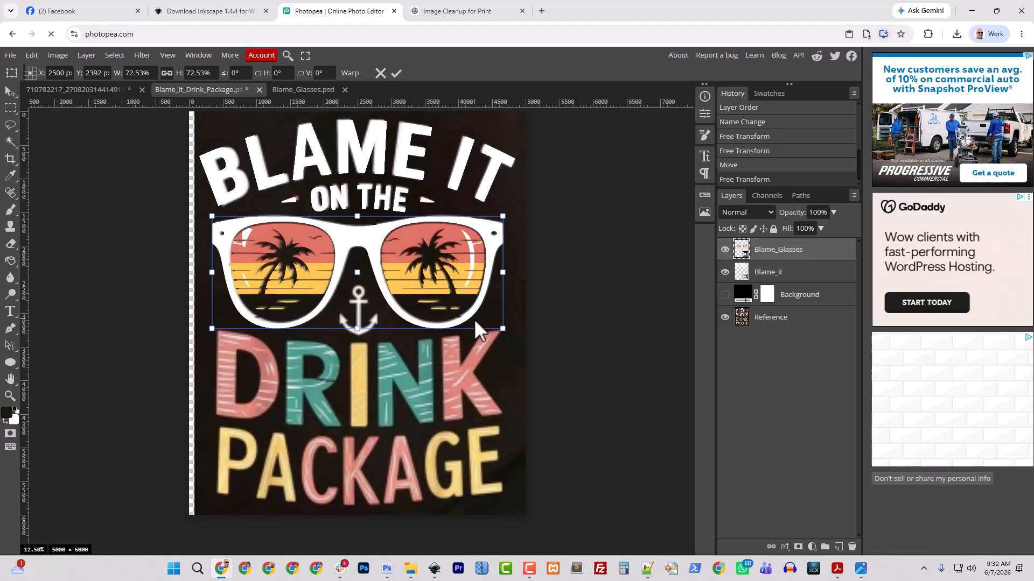
{"action": "key", "text": "Return"}
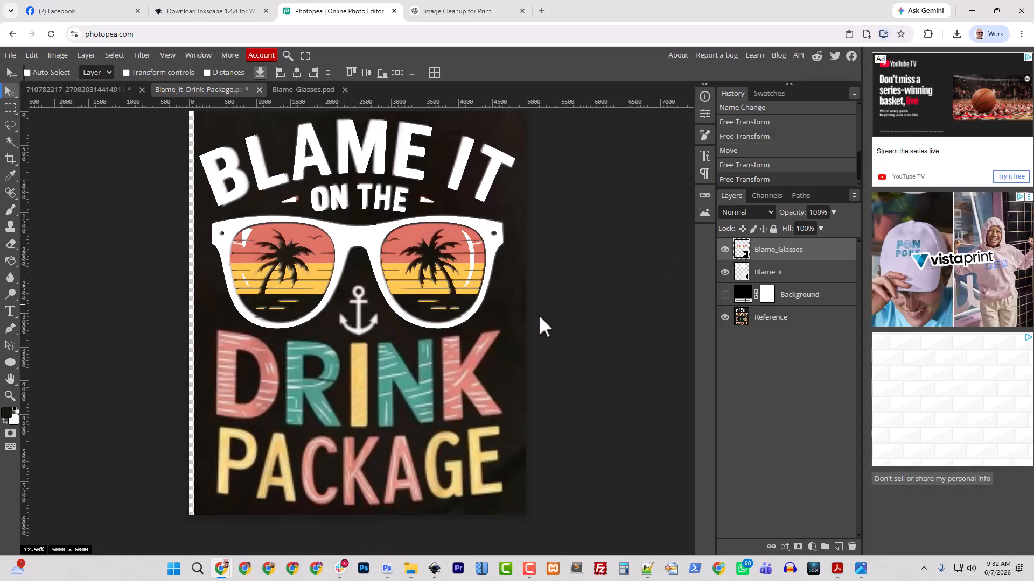
{"action": "left_click", "coordinate": [725, 295]}
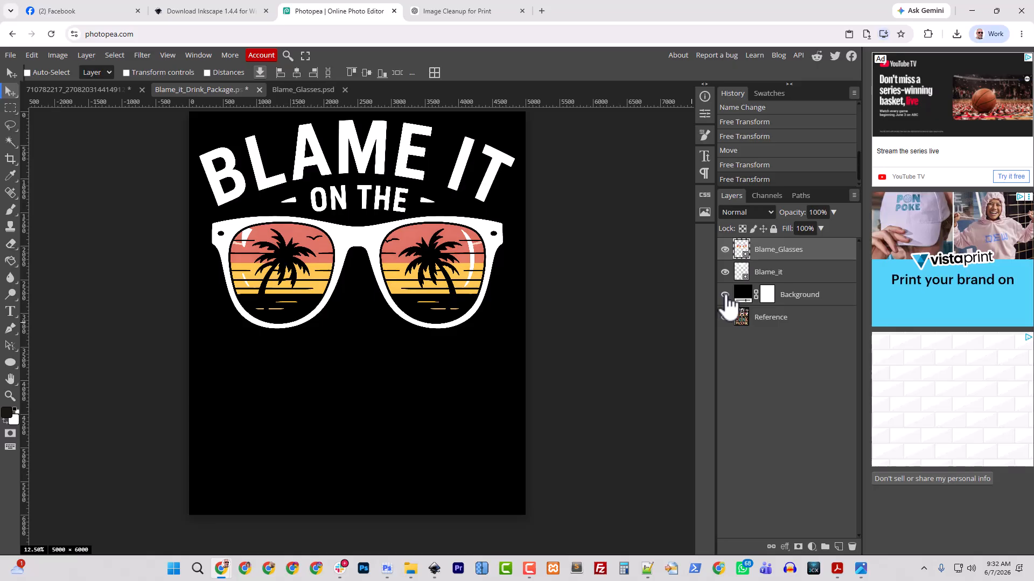
{"action": "left_click", "coordinate": [725, 294]}
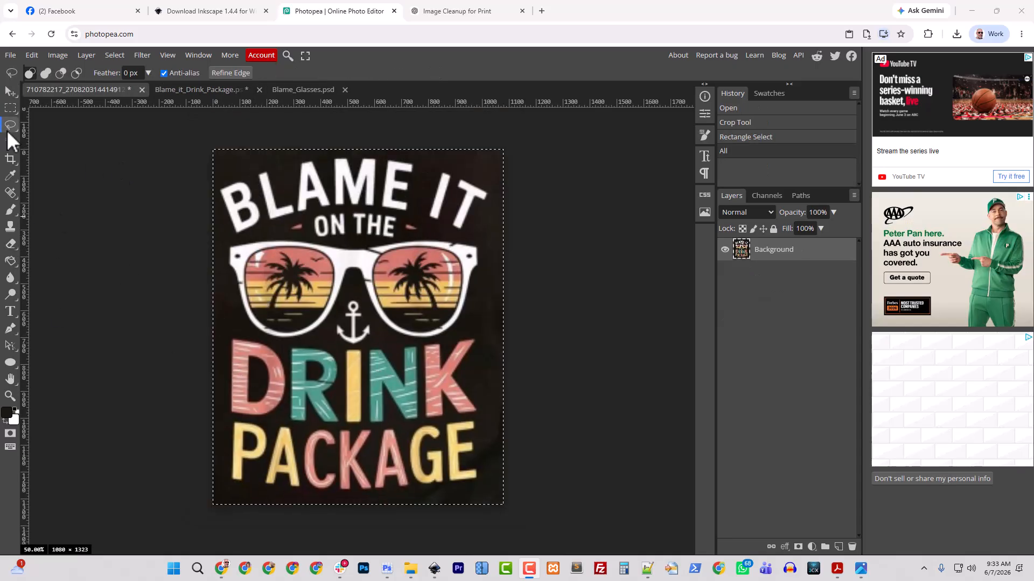
- Lasso the anchor between the sunglasses and DRINK in the original image and invert the selection
{"action": "left_click", "coordinate": [7, 130]}
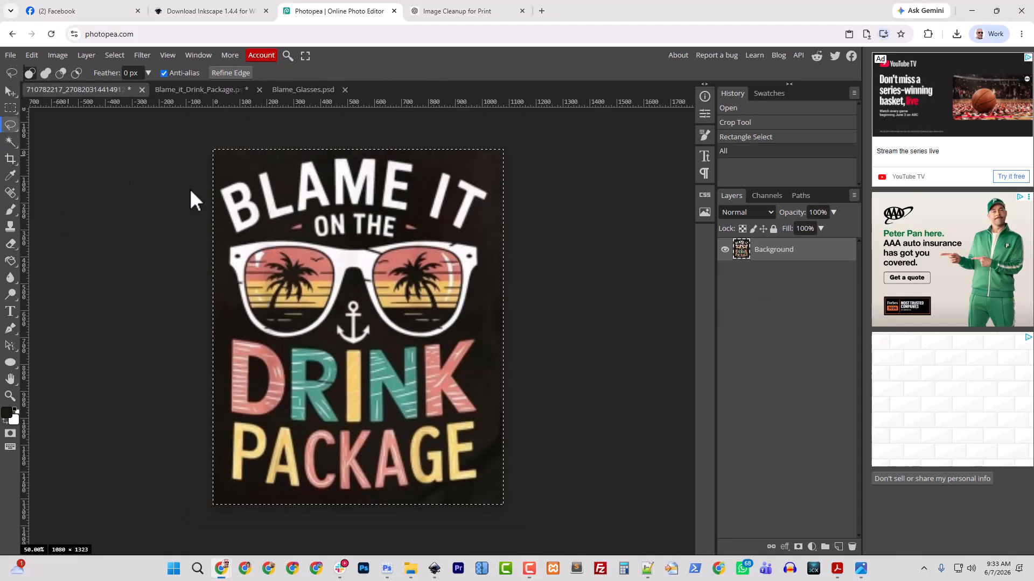
{"action": "left_click_drag", "start_coordinate": [366, 308], "coordinate": [375, 323]}
{"action": "left_click", "coordinate": [379, 325]}
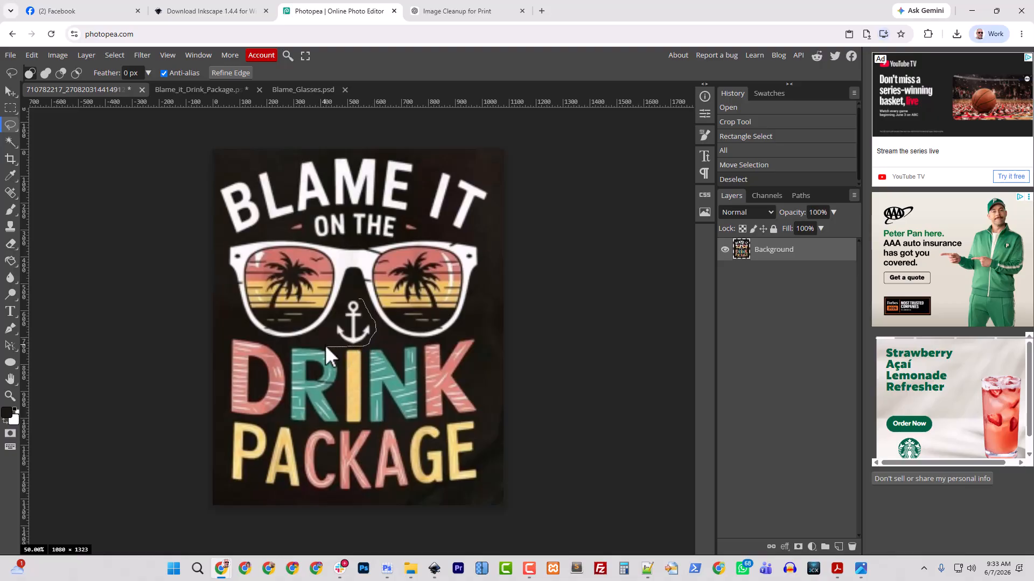
{"action": "mouse_move", "coordinate": [330, 324]}
{"action": "left_mouse_down"}
{"action": "mouse_move", "coordinate": [336, 307]}
{"action": "mouse_move", "coordinate": [364, 305]}
{"action": "left_mouse_up"}
{"action": "key", "text": "ctrl+shift+i"}
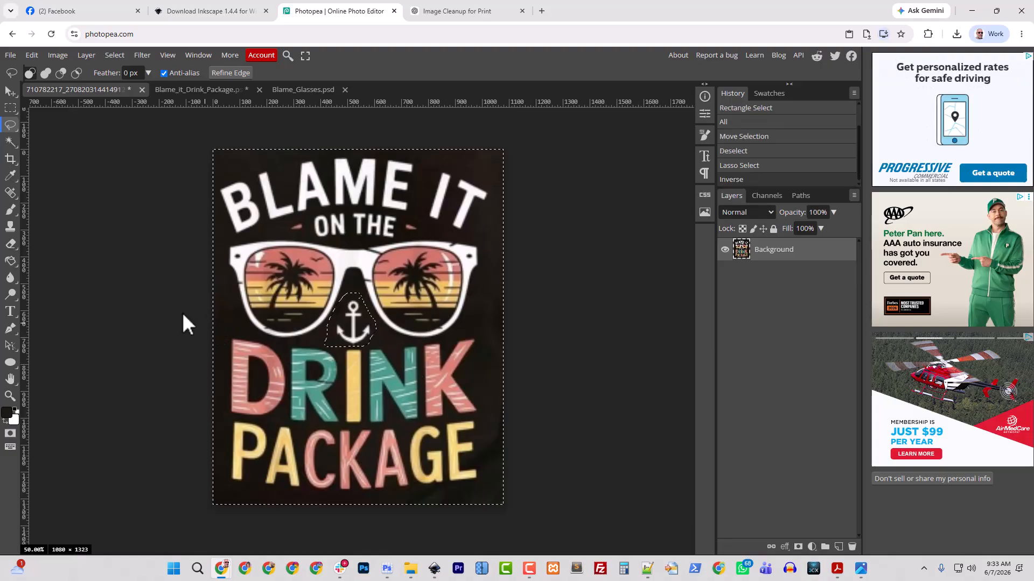
- Paint over everything outside the anchor with a very large dark brush, deselect, and draw a rectangular selection around the anchor
{"action": "left_click", "coordinate": [11, 209]}
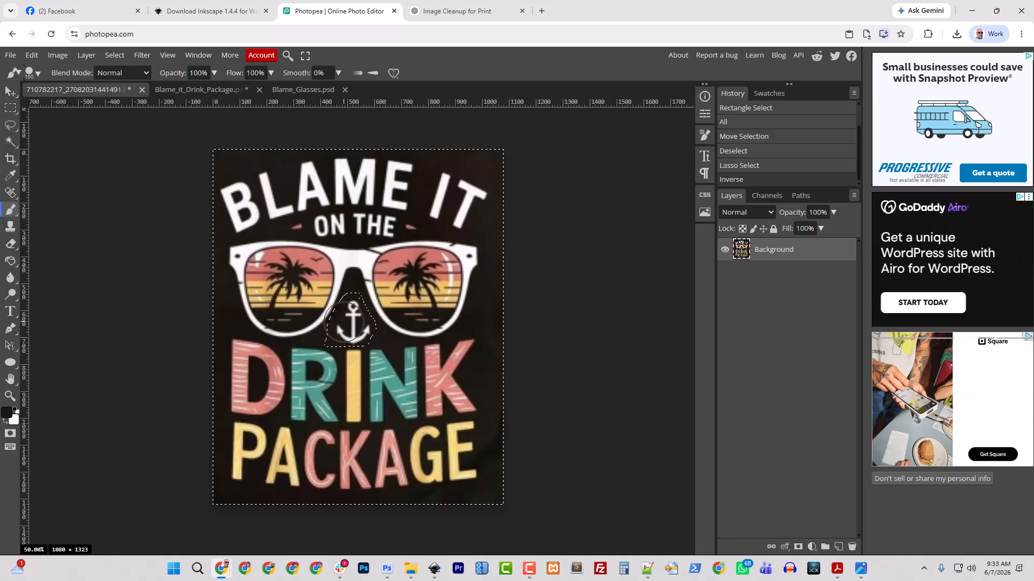
{"action": "key", "text": "bracketright"}
{"action": "key", "text": "bracketright"}
{"action": "key", "text": "bracketright"}
{"action": "key", "text": "bracketright"}
{"action": "key", "text": "bracketright"}
{"action": "key", "text": "bracketright"}
{"action": "key", "text": "bracketright"}
{"action": "key", "text": "bracketright"}
{"action": "key", "text": "bracketright"}
{"action": "key", "text": "bracketright"}
{"action": "key", "text": "bracketright"}
{"action": "key", "text": "bracketright"}
{"action": "key", "text": "bracketright"}
{"action": "key", "text": "bracketright"}
{"action": "key", "text": "bracketright"}
{"action": "key", "text": "bracketright"}
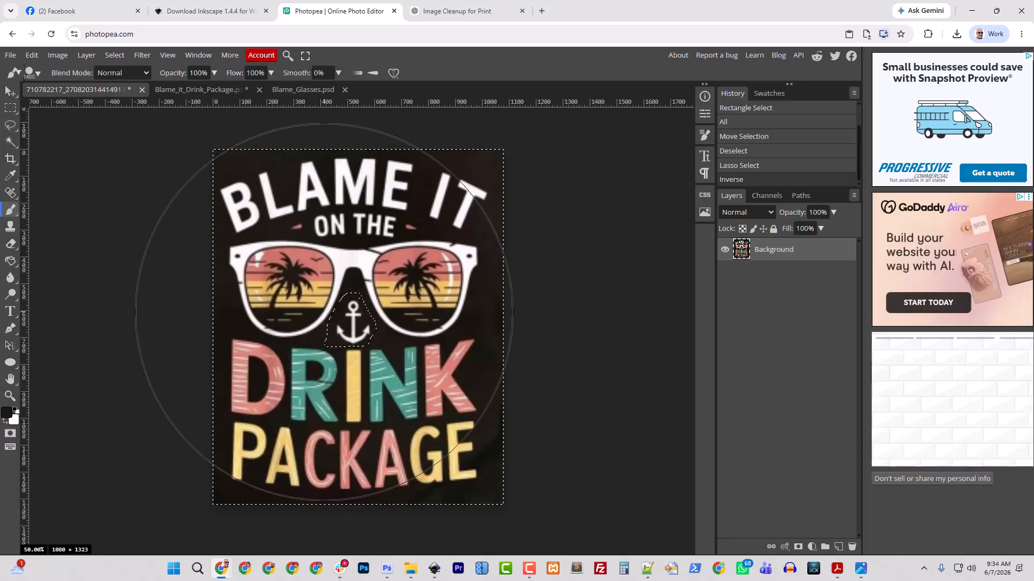
{"action": "mouse_move", "coordinate": [296, 299]}
{"action": "left_mouse_down"}
{"action": "mouse_move", "coordinate": [427, 323]}
{"action": "mouse_move", "coordinate": [115, 392]}
{"action": "mouse_move", "coordinate": [431, 346]}
{"action": "left_mouse_up"}
{"action": "key", "text": "ctrl+d"}
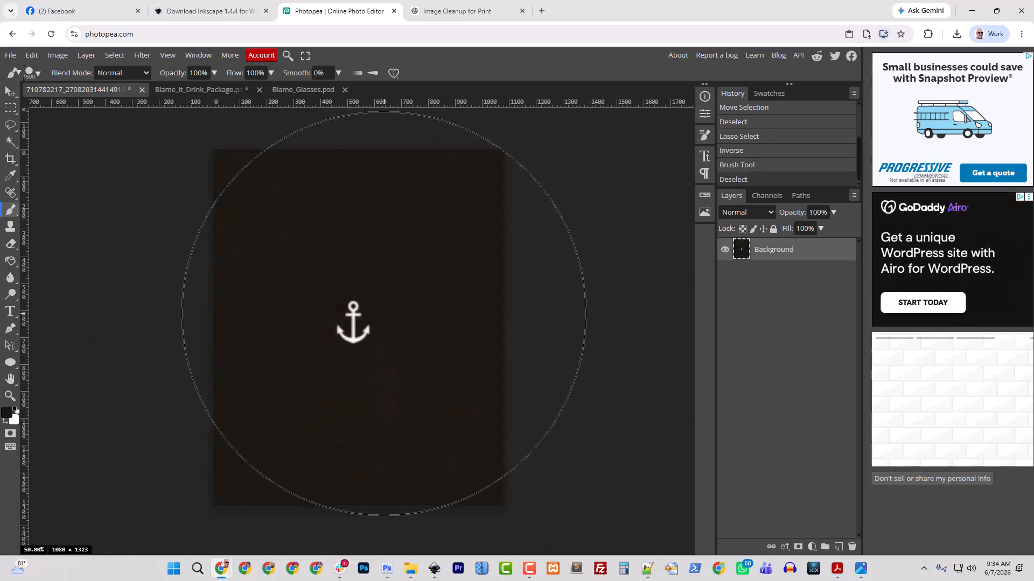
{"action": "left_click", "coordinate": [11, 108]}
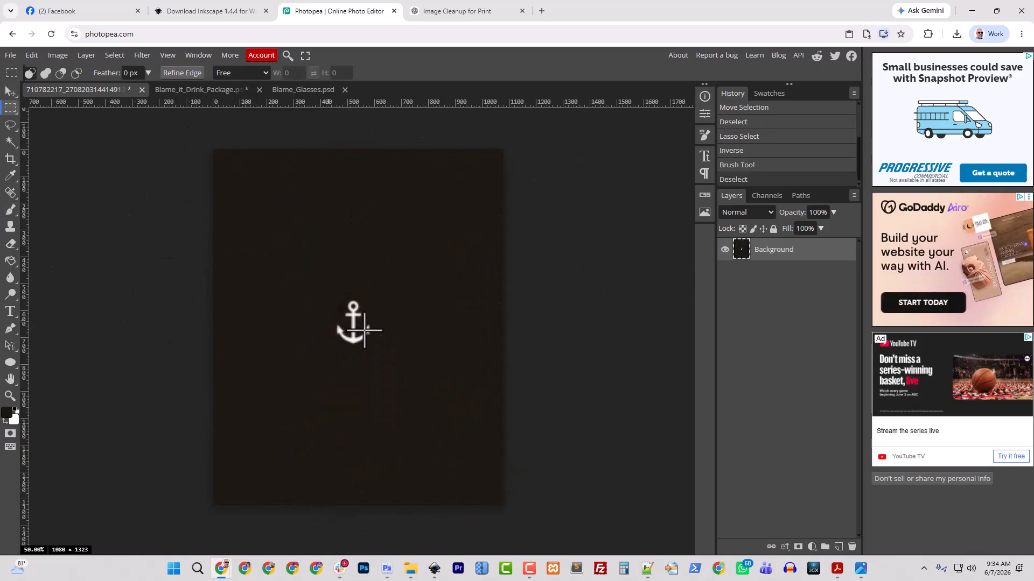
{"action": "left_click_drag", "start_coordinate": [321, 291], "coordinate": [386, 356]}
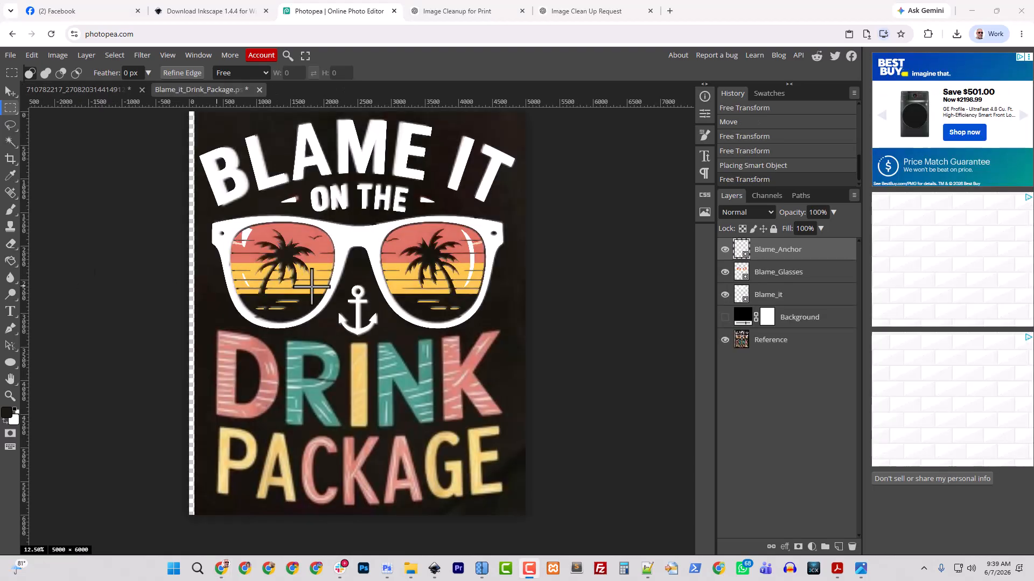
- Refresh the Downloads folder and place Drink_Package.png as a new layer in the Blame_it_Drink_Package document
{"action": "left_click", "coordinate": [408, 569]}
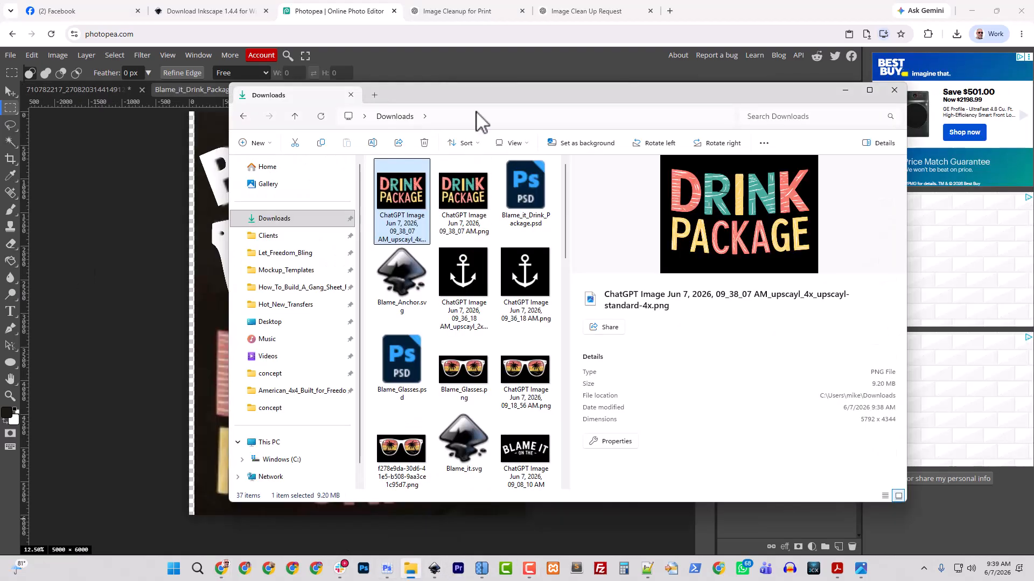
{"action": "left_click_drag", "start_coordinate": [500, 106], "coordinate": [437, 110]}
{"action": "left_click", "coordinate": [203, 241]}
{"action": "left_click", "coordinate": [208, 223]}
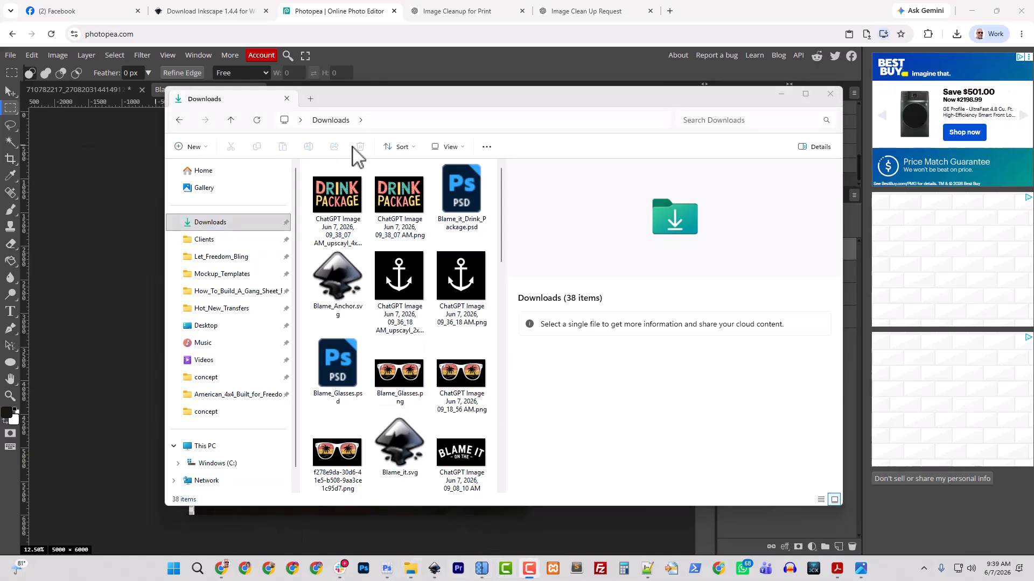
{"action": "left_click", "coordinate": [203, 240]}
{"action": "left_click", "coordinate": [210, 222]}
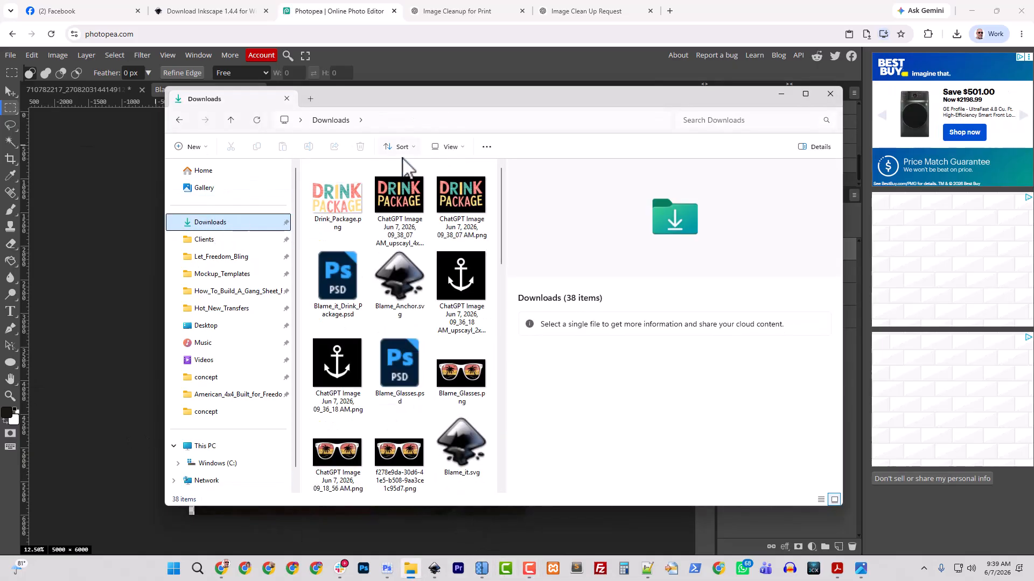
{"action": "left_click", "coordinate": [401, 147]}
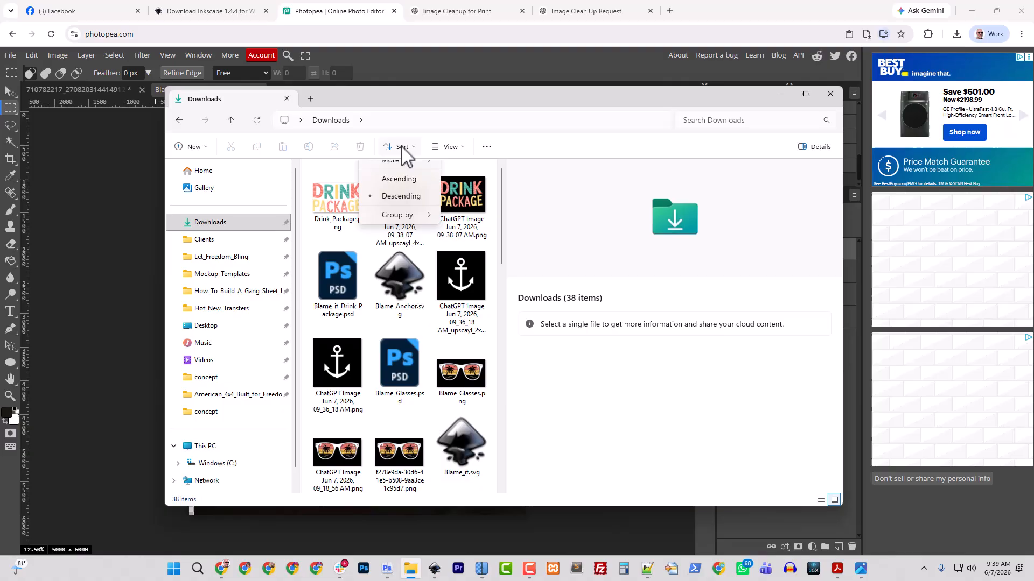
{"action": "left_click", "coordinate": [439, 108]}
{"action": "left_click_drag", "start_coordinate": [477, 98], "coordinate": [0, 124]}
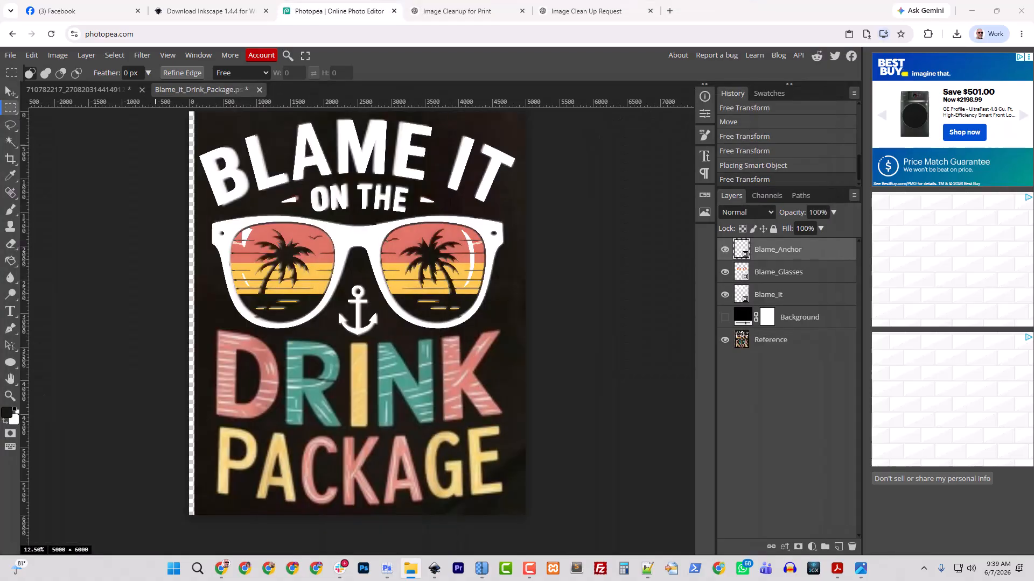
{"action": "left_click_drag", "start_coordinate": [0, 366], "coordinate": [338, 384]}
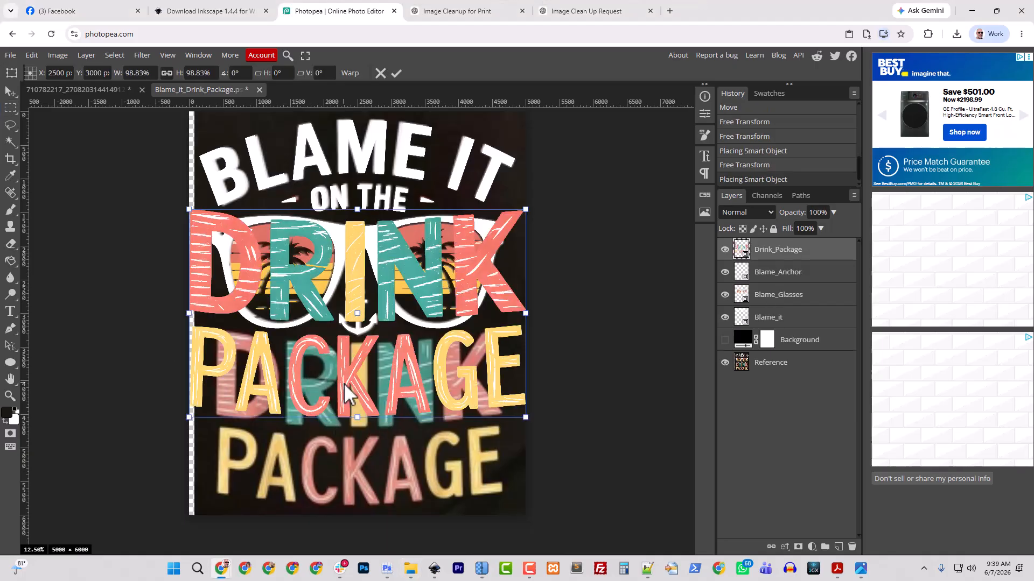
- Scale Drink_Package to 83.2% and move it down to Y 4577 px over the reference DRINK PACKAGE lettering
{"action": "left_click_drag", "start_coordinate": [523, 208], "coordinate": [503, 228]}
{"action": "left_click_drag", "start_coordinate": [411, 291], "coordinate": [411, 394]}
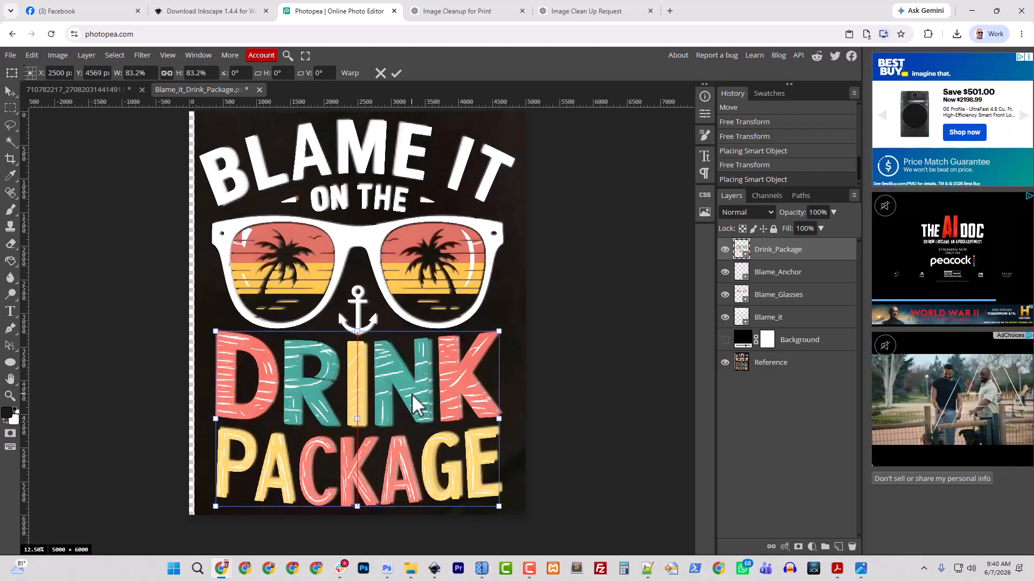
{"action": "left_click_drag", "start_coordinate": [413, 395], "coordinate": [413, 396]}
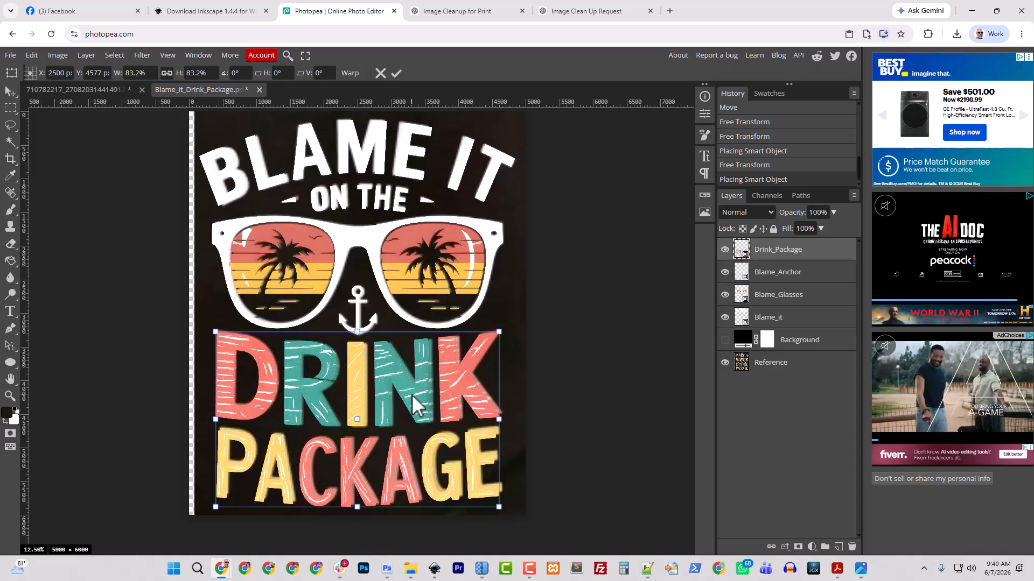
{"action": "key", "text": "Return"}
{"action": "key", "text": "m"}
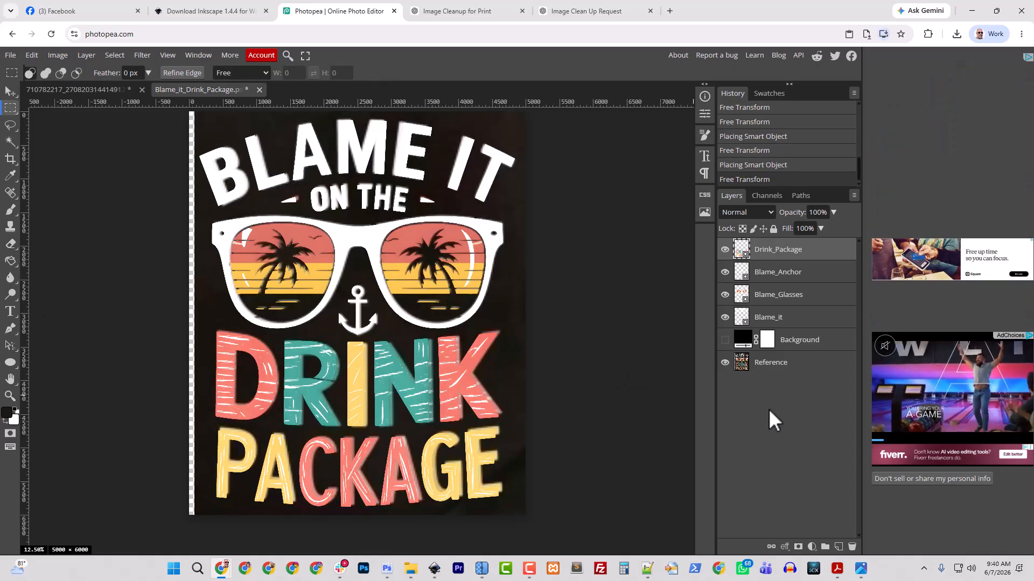
- Hide and delete the Reference layer
{"action": "left_click", "coordinate": [725, 363]}
{"action": "left_click", "coordinate": [761, 364]}
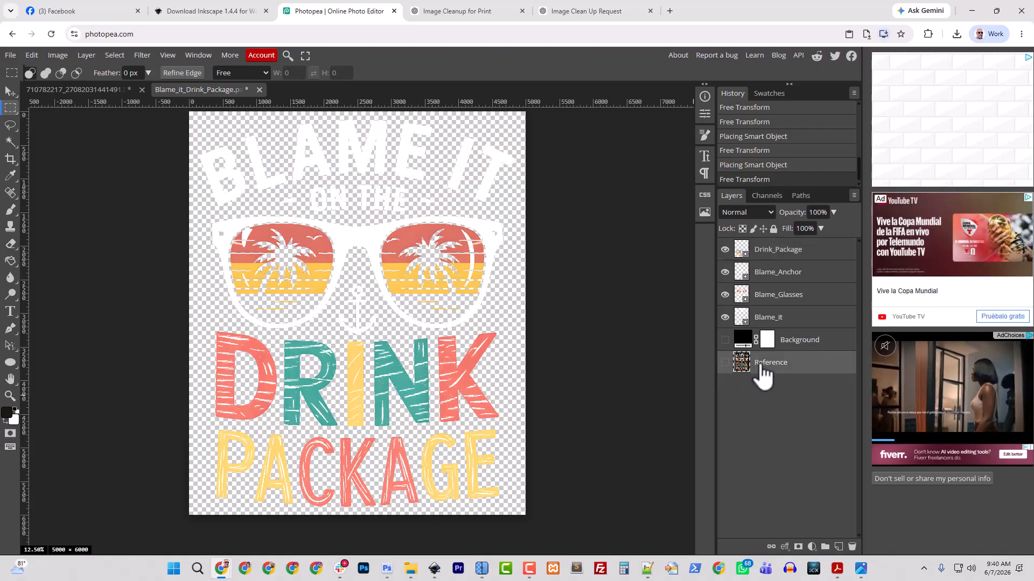
{"action": "key", "text": "Delete"}
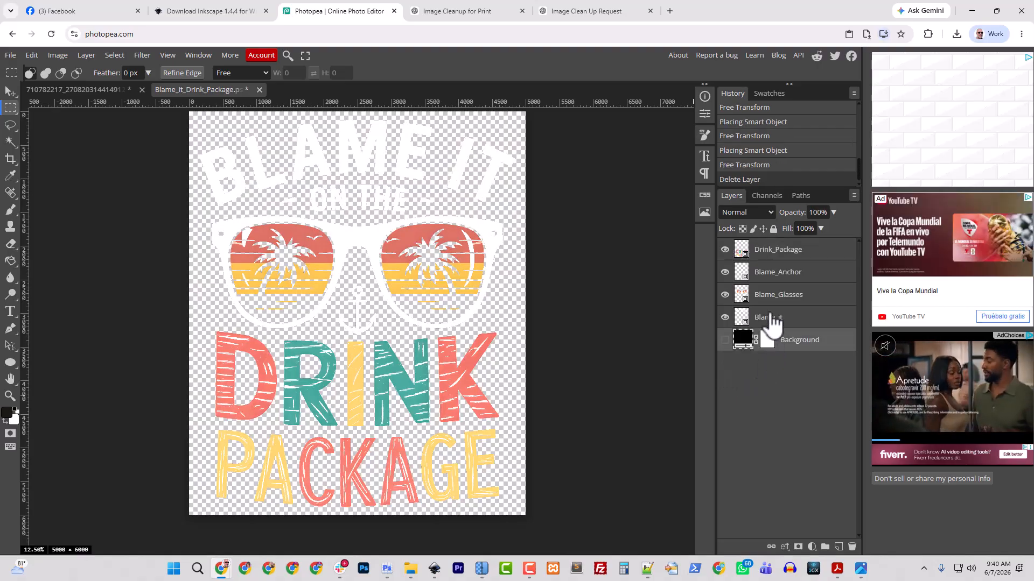
- Show the Background layer and centre the four artwork layers horizontally, with alignment relative to the selection
{"action": "left_click", "coordinate": [771, 318]}
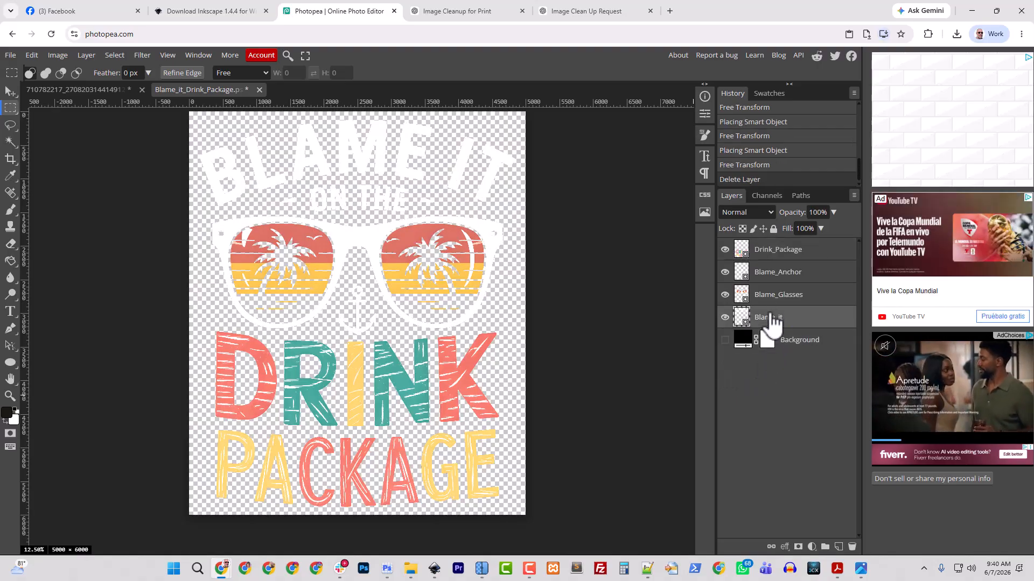
{"action": "left_click", "coordinate": [725, 340]}
{"action": "left_click", "coordinate": [778, 257], "text": "shift"}
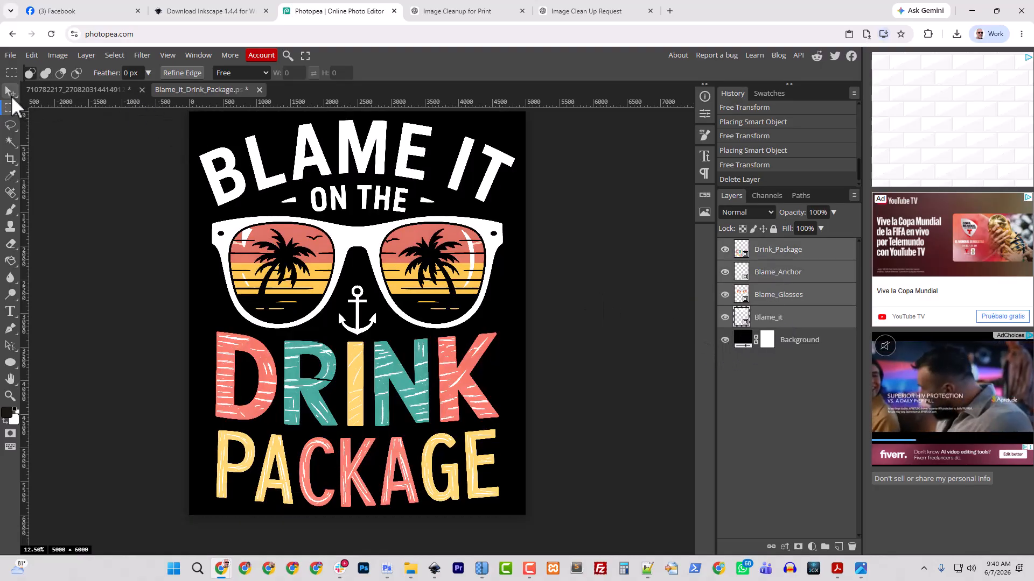
{"action": "left_click", "coordinate": [11, 91]}
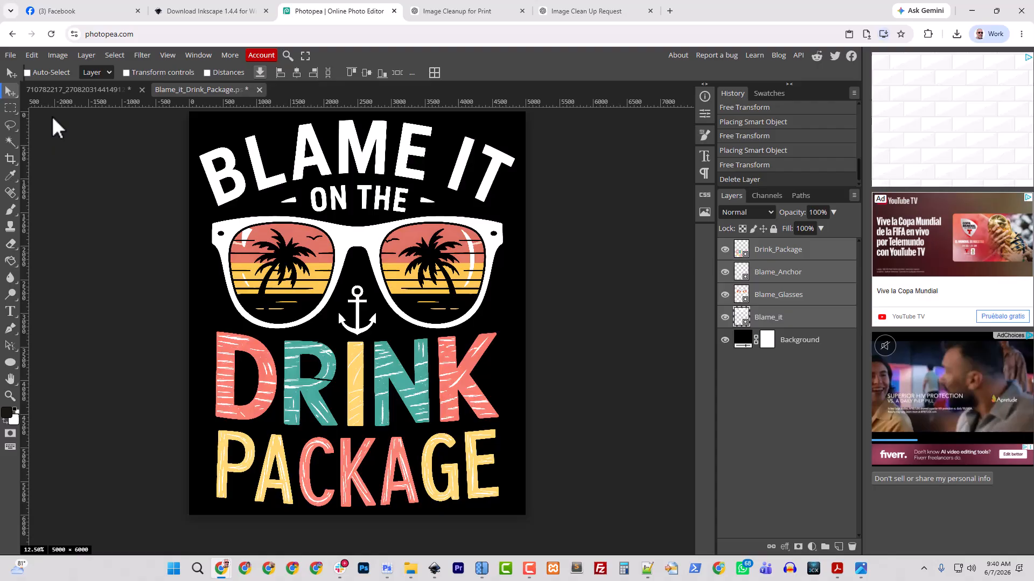
{"action": "left_click", "coordinate": [411, 73]}
{"action": "left_click", "coordinate": [491, 88]}
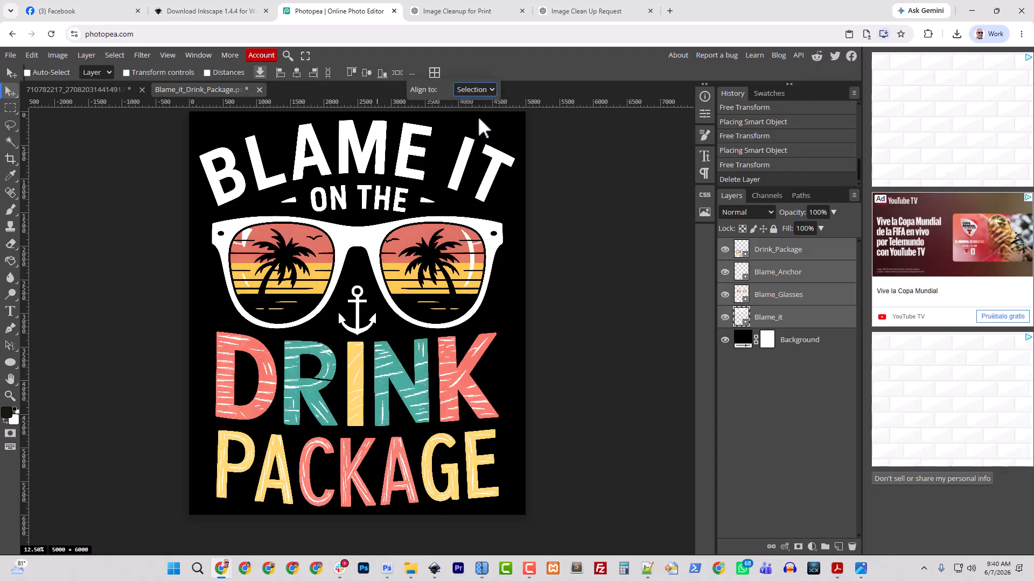
{"action": "left_click", "coordinate": [295, 73]}
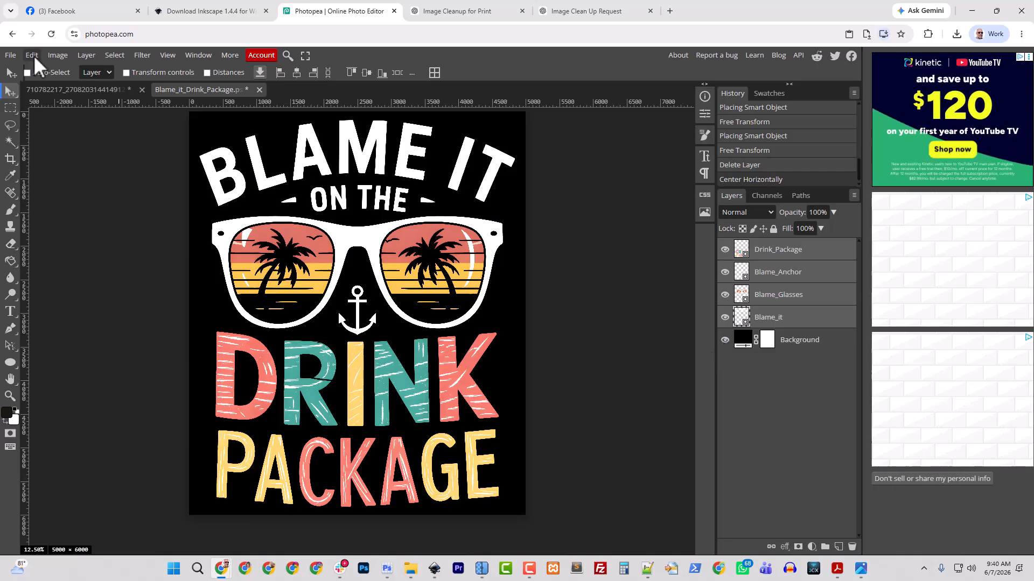
- Save the document, and trim its transparent pixels on all four sides with the Background layer hidden
{"action": "left_click", "coordinate": [10, 55]}
{"action": "left_click", "coordinate": [36, 163]}
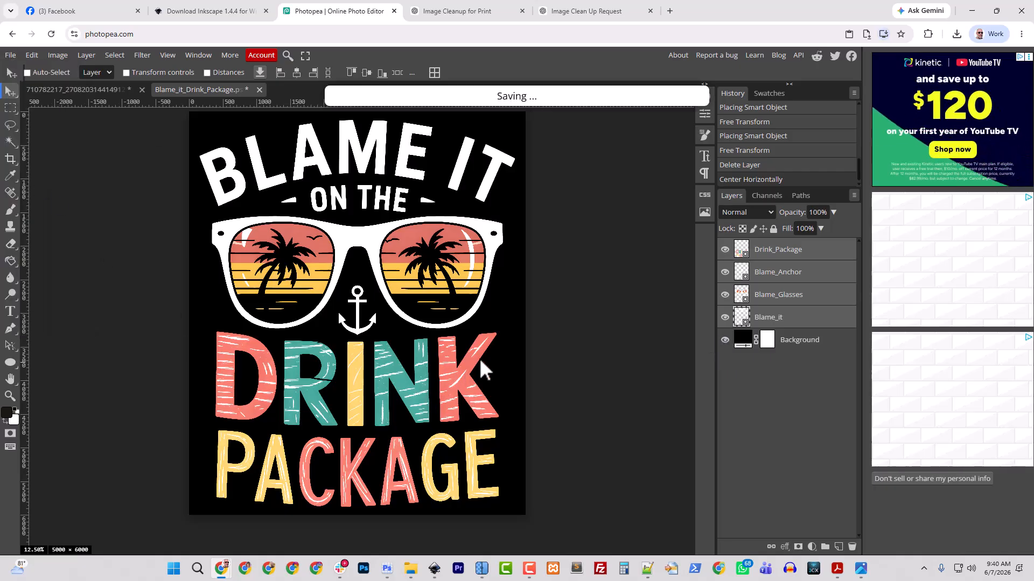
{"action": "left_click", "coordinate": [724, 340]}
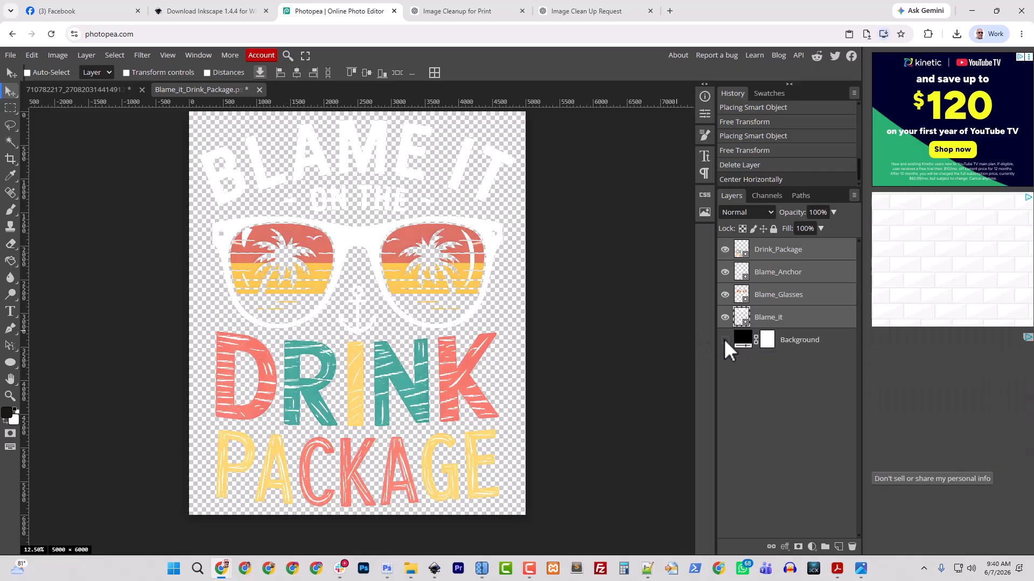
{"action": "left_click", "coordinate": [59, 55]}
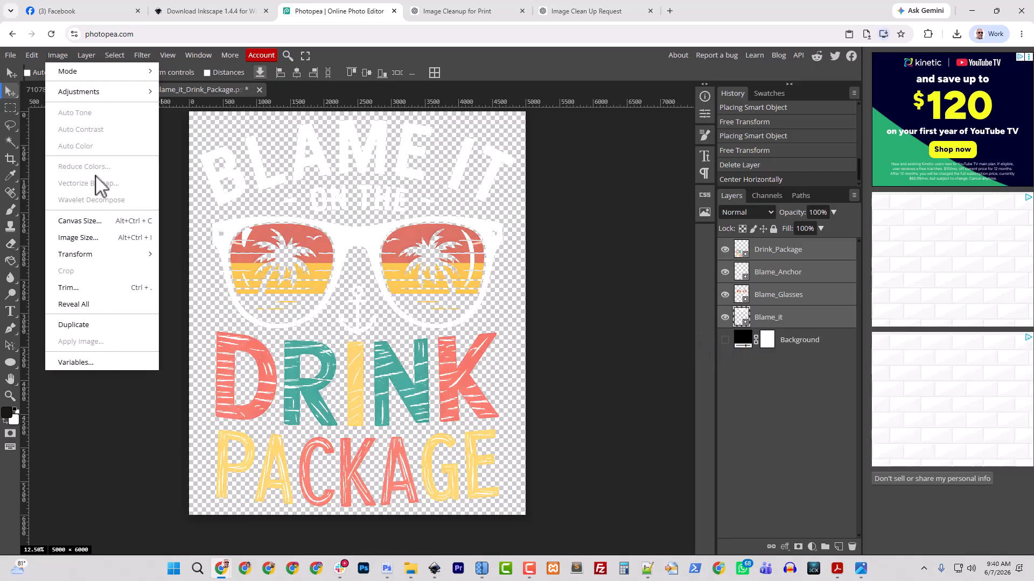
{"action": "left_click", "coordinate": [88, 290]}
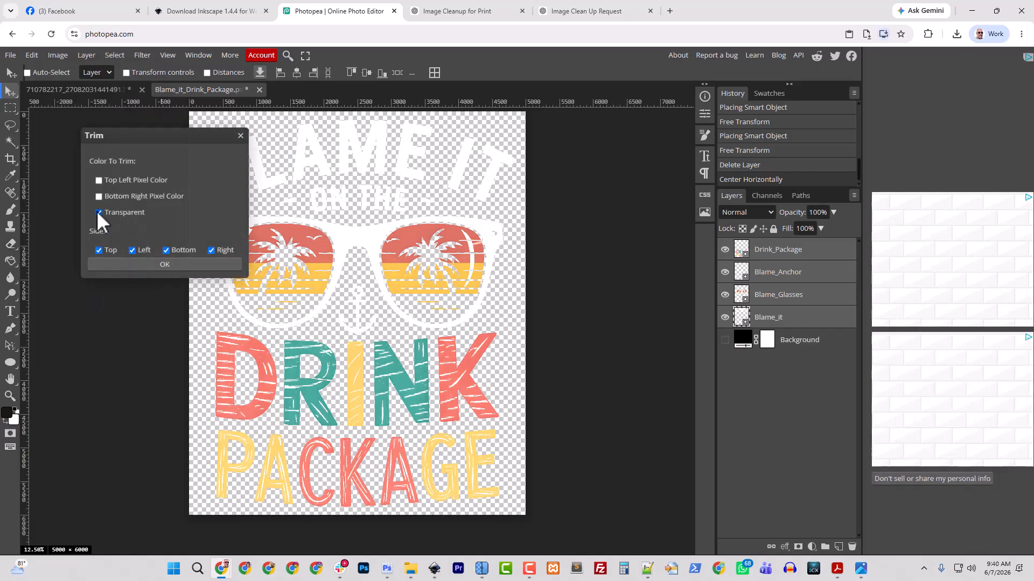
{"action": "left_click", "coordinate": [170, 264]}
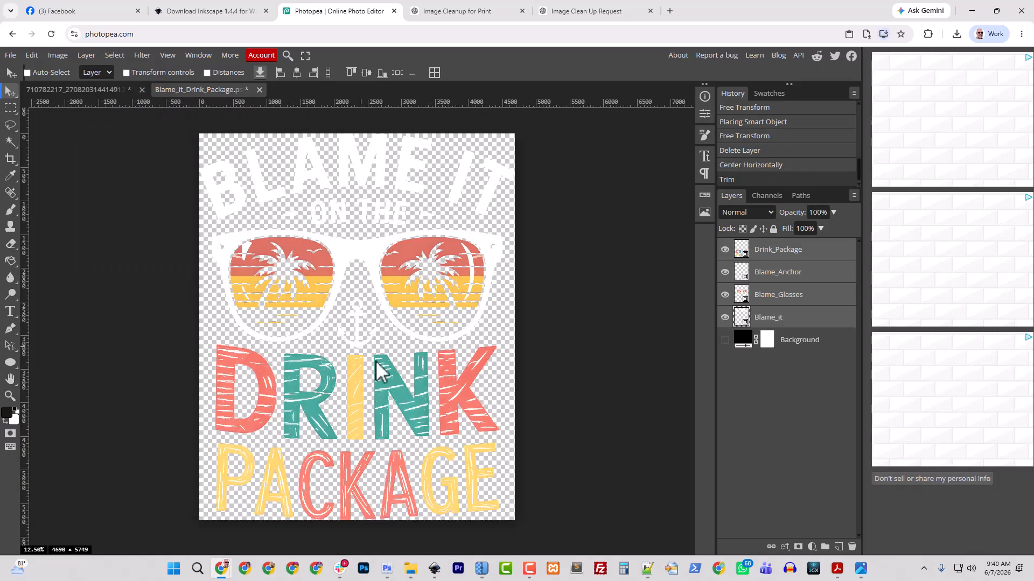
- Resize the image to 15 inches wide with Resample turned on
{"action": "left_click", "coordinate": [58, 54]}
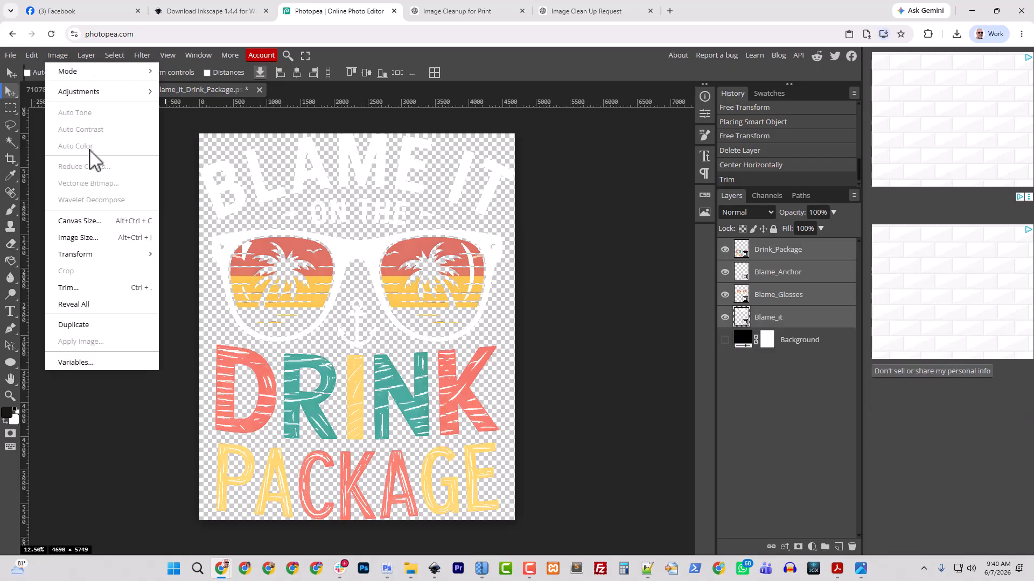
{"action": "left_click", "coordinate": [59, 55]}
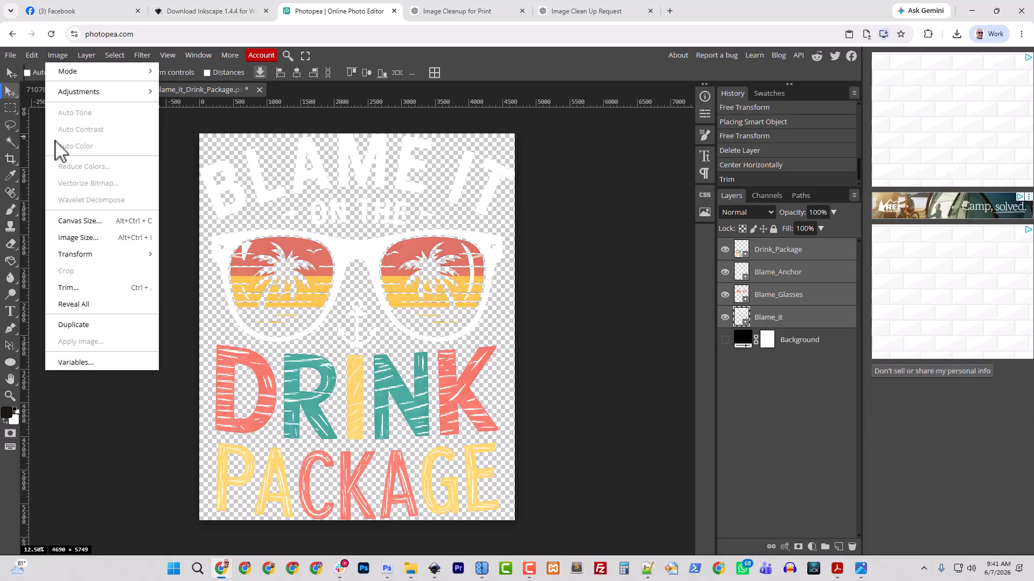
{"action": "left_click", "coordinate": [81, 238]}
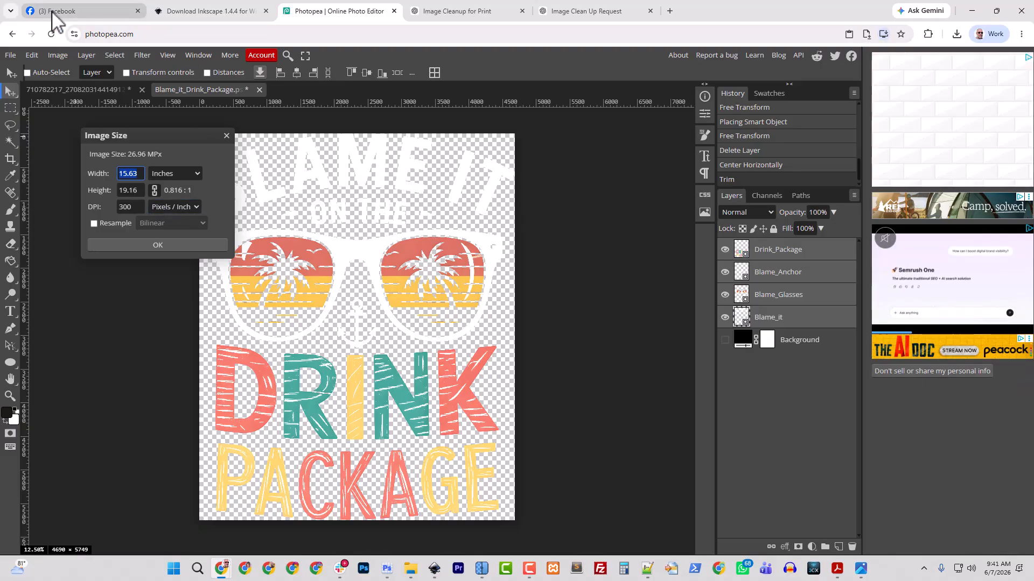
{"action": "mouse_move", "coordinate": [53, 12]}
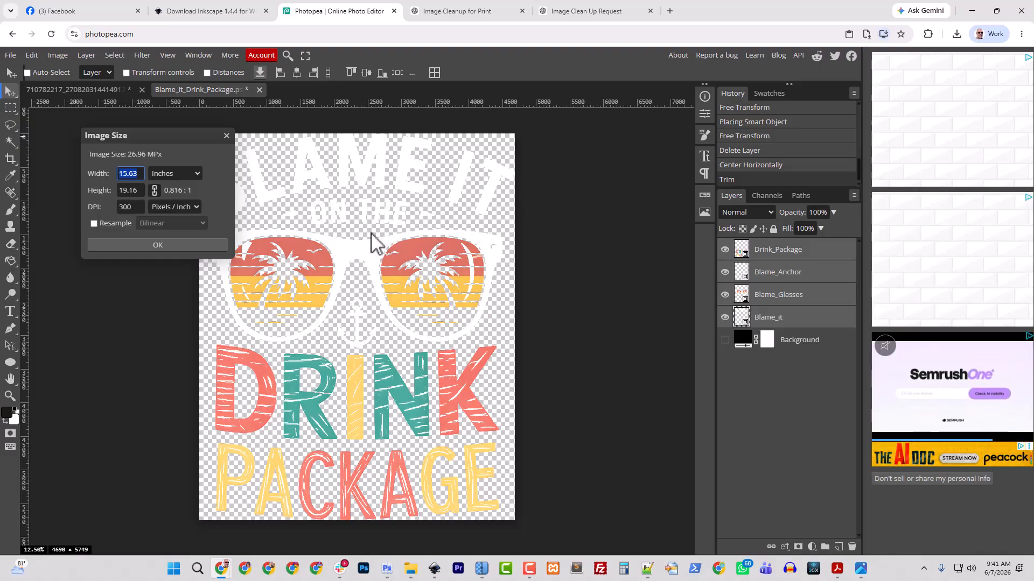
{"action": "left_click", "coordinate": [95, 224]}
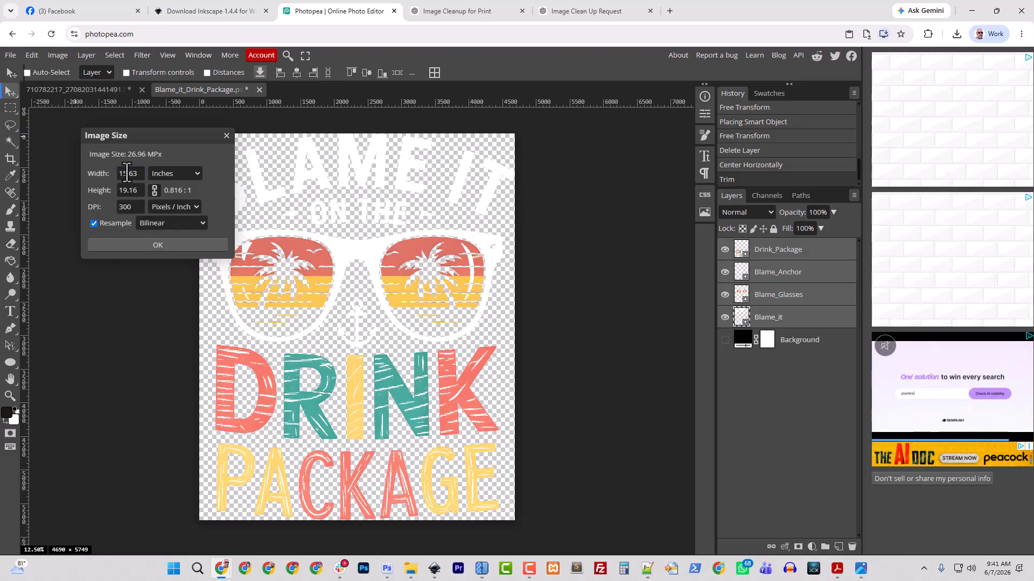
{"action": "type", "text": "15"}
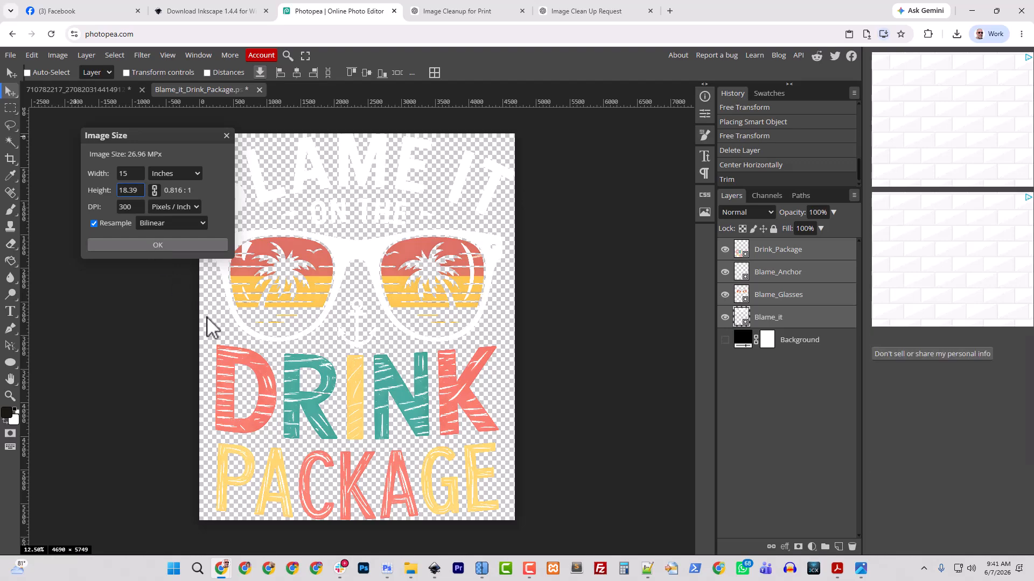
{"action": "key", "text": "Return"}
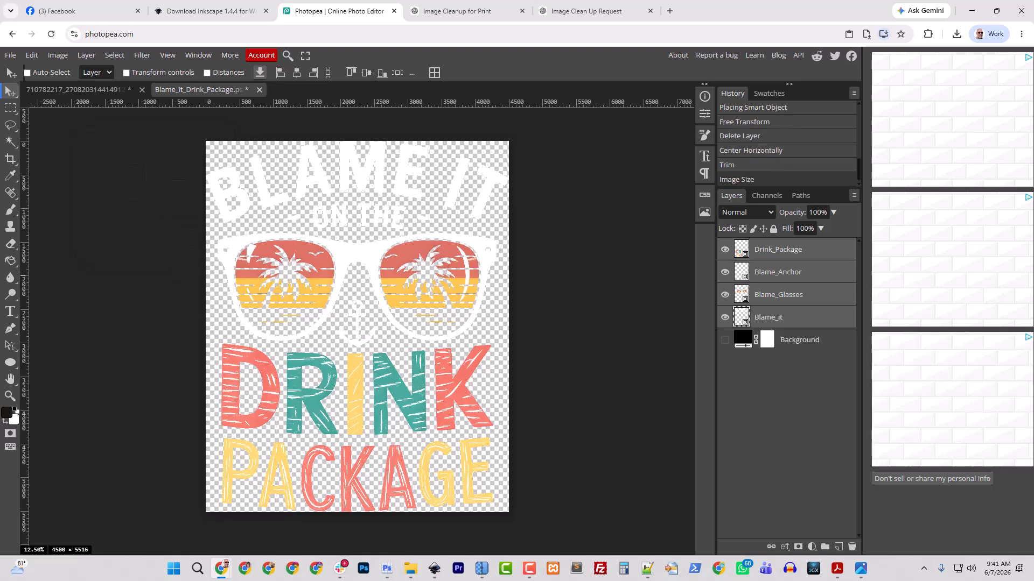
- Merge the selected Drink_Package, Blame_Anchor, Blame_Glasses and Blame_it layers into one layer
{"action": "right_click", "coordinate": [764, 316]}
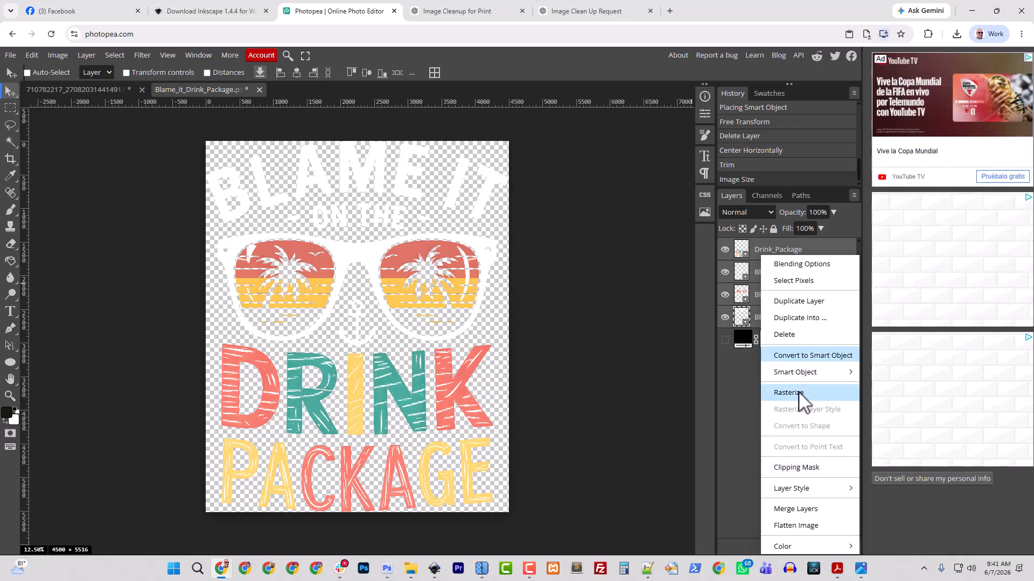
{"action": "left_click", "coordinate": [797, 510]}
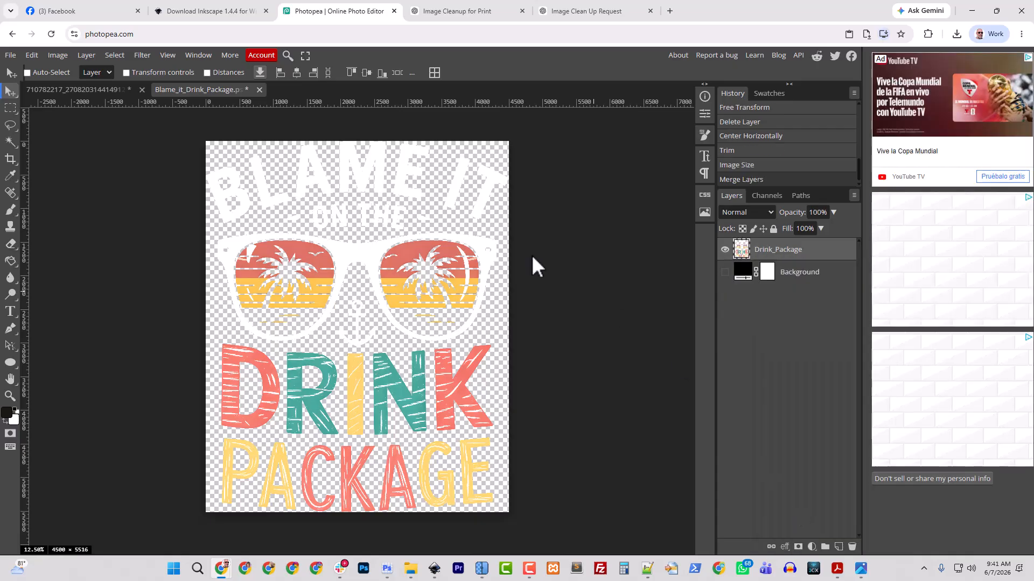
- Add a raster mask from transparency to the Drink_Package layer and display the mask on its own
{"action": "left_click", "coordinate": [86, 55]}
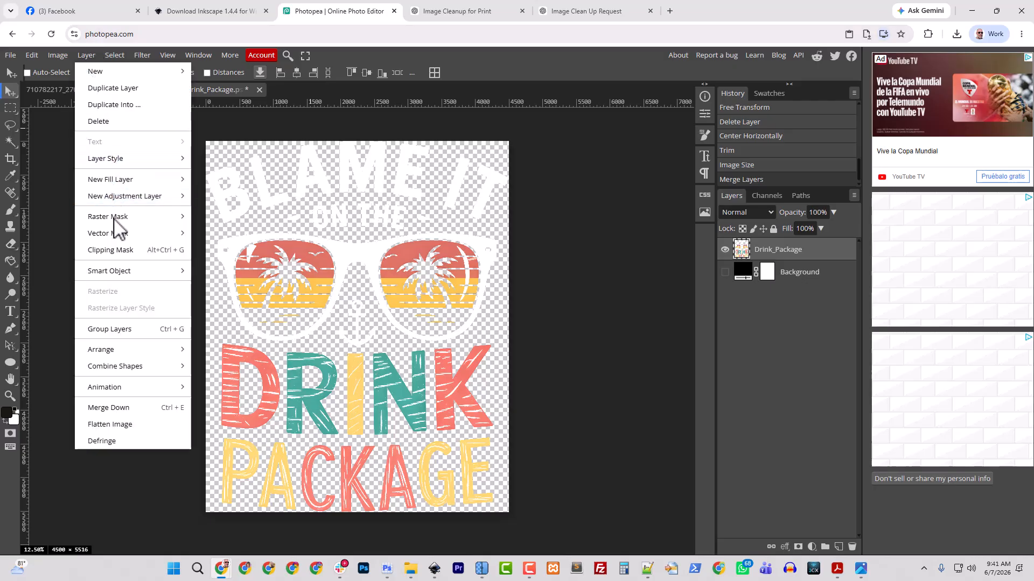
{"action": "mouse_move", "coordinate": [114, 219]}
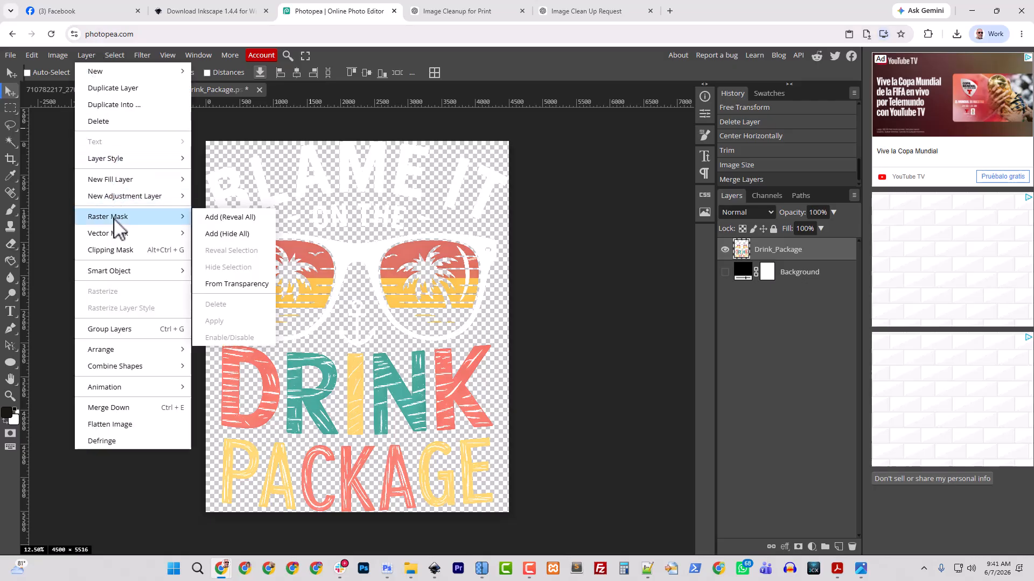
{"action": "left_click", "coordinate": [245, 284]}
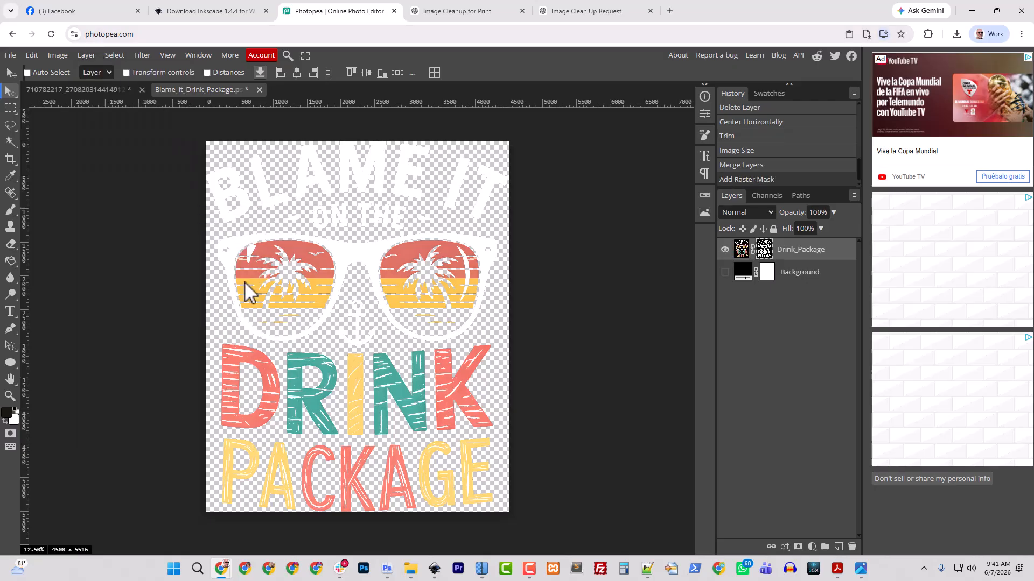
{"action": "left_click", "coordinate": [765, 253], "text": "alt"}
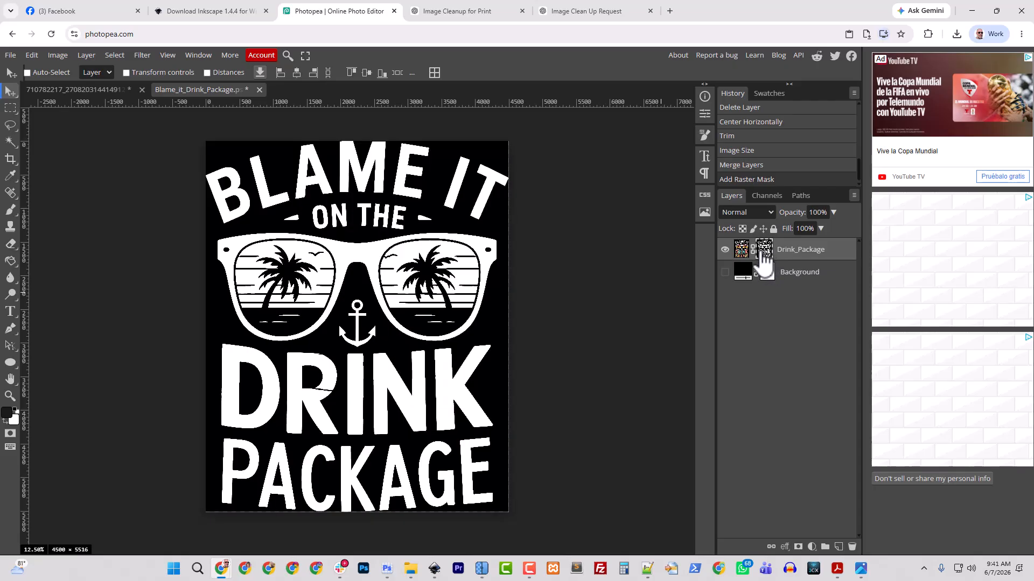
- Apply a Threshold of 128 to the Drink_Package mask, and return to the layer's artwork view
{"action": "left_click", "coordinate": [58, 55]}
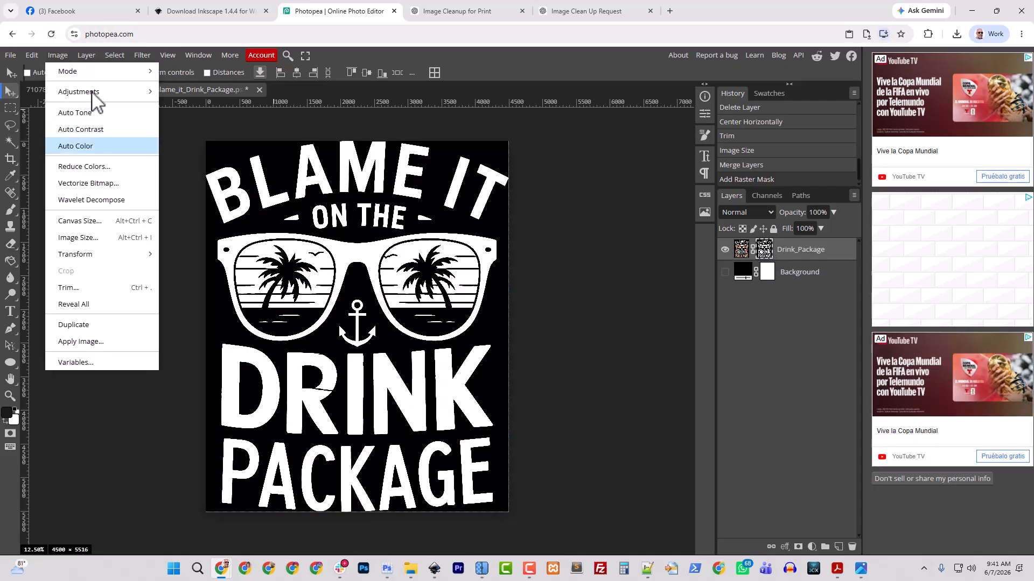
{"action": "mouse_move", "coordinate": [99, 99]}
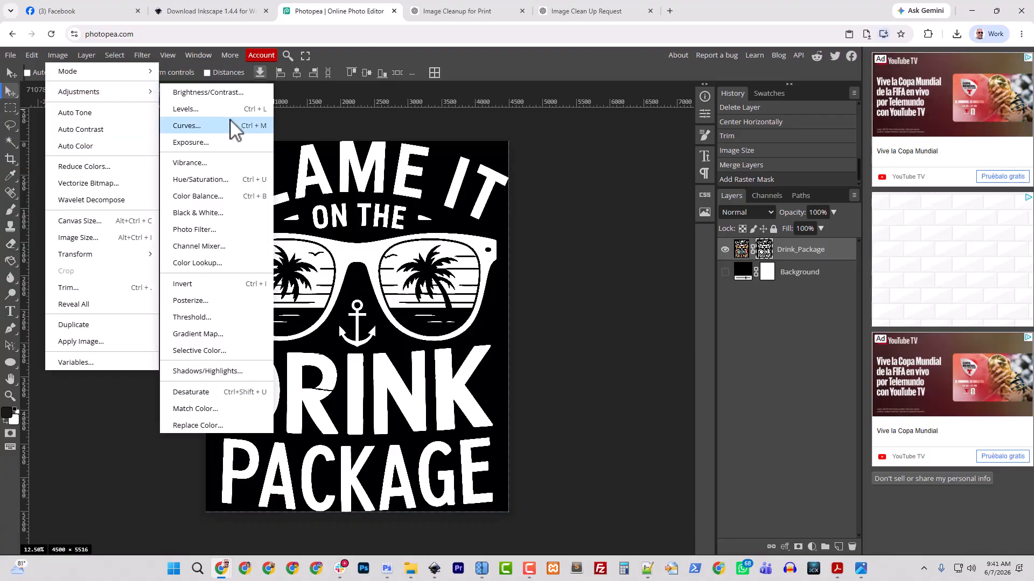
{"action": "left_click", "coordinate": [205, 317]}
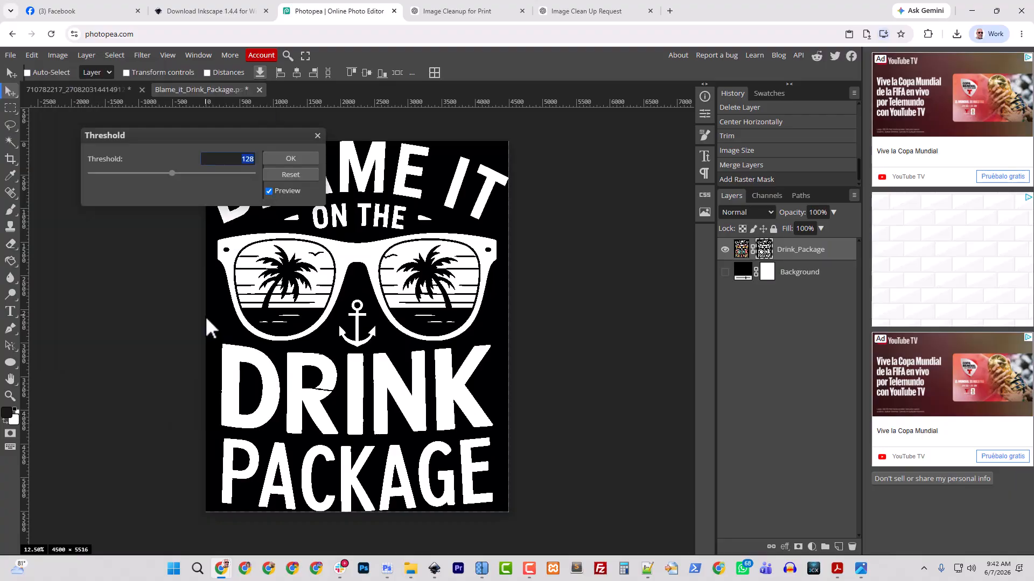
{"action": "left_click", "coordinate": [298, 157]}
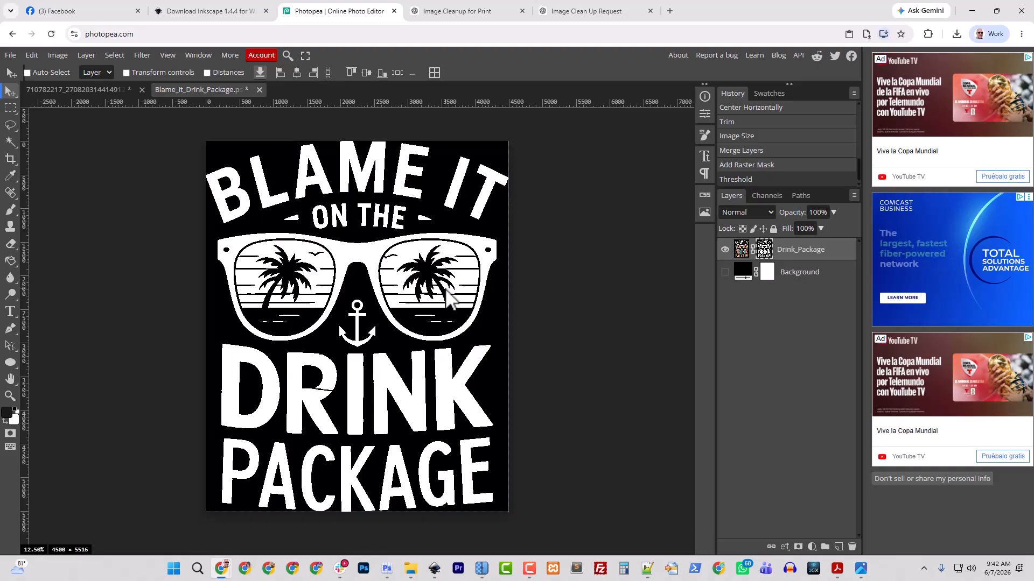
{"action": "left_click", "coordinate": [743, 256]}
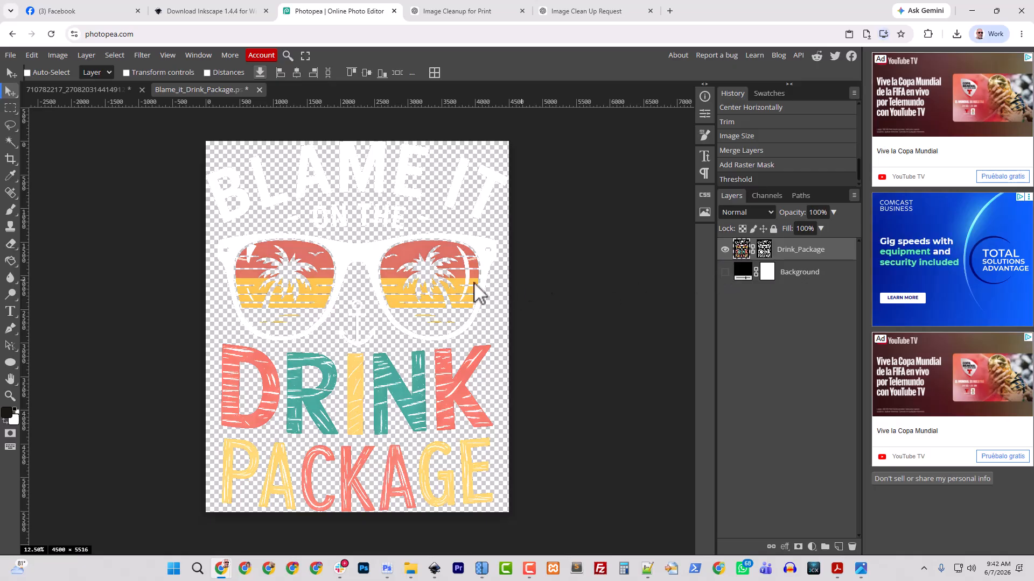
{"action": "left_click", "coordinate": [11, 56]}
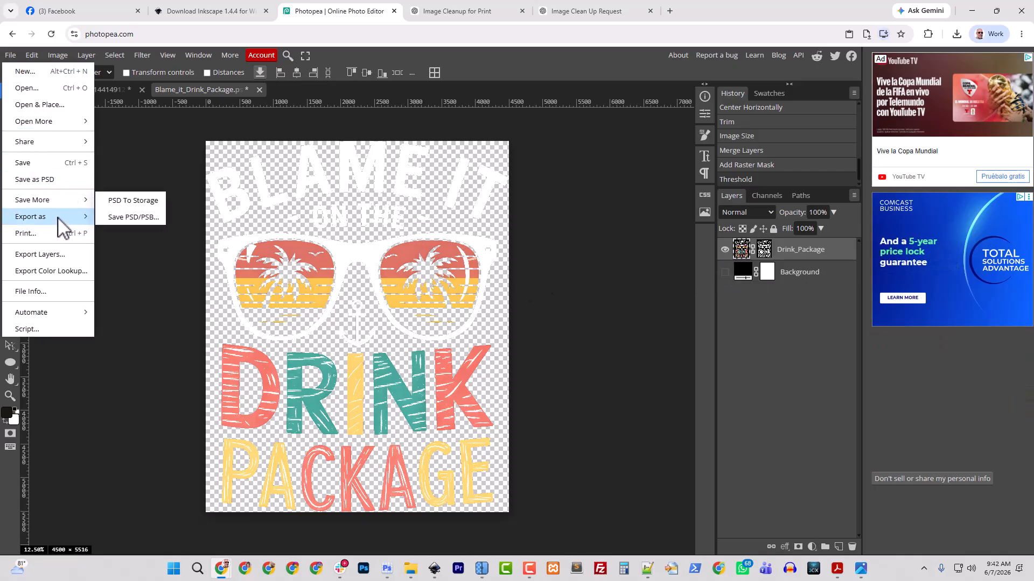
{"action": "mouse_move", "coordinate": [58, 219]}
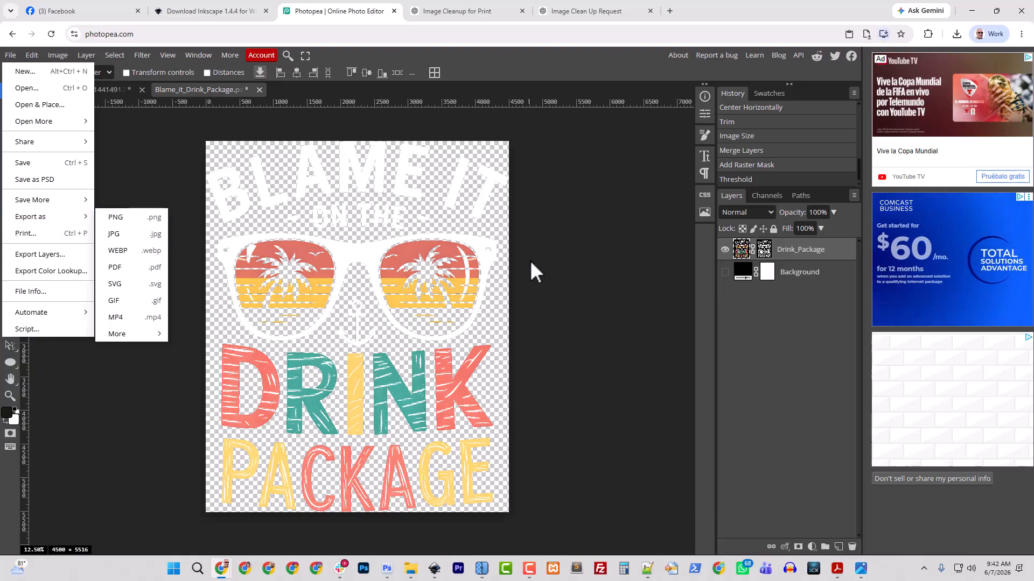
{"action": "left_click", "coordinate": [569, 275]}
- Check the artwork's edges up close, and export the design as a 4500 × 5516 px PNG at 100% quality
{"action": "scroll", "coordinate": [574, 284], "scroll_direction": "up", "scroll_amount": 2}
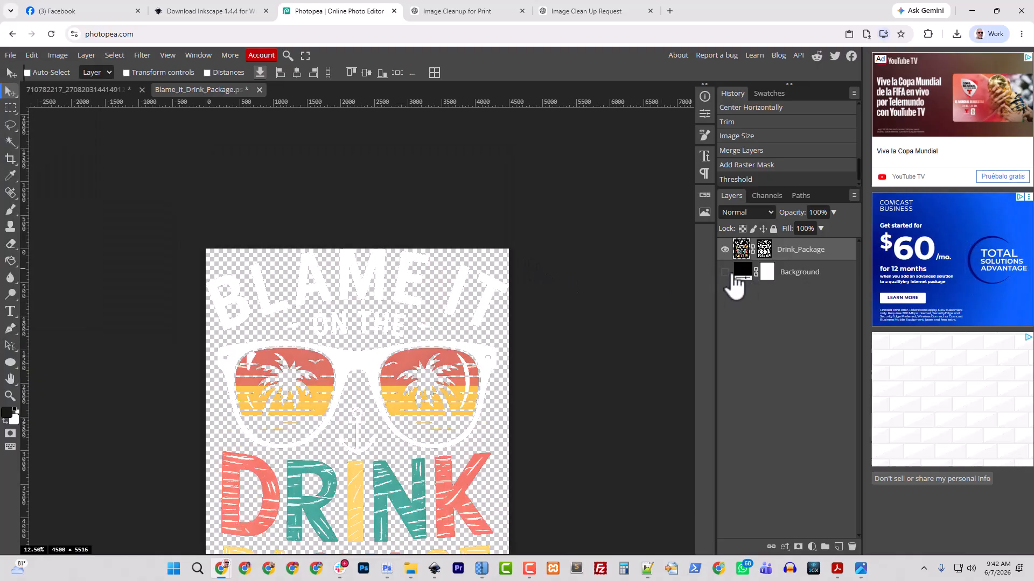
{"action": "scroll", "coordinate": [465, 345], "scroll_direction": "up", "scroll_amount": 10}
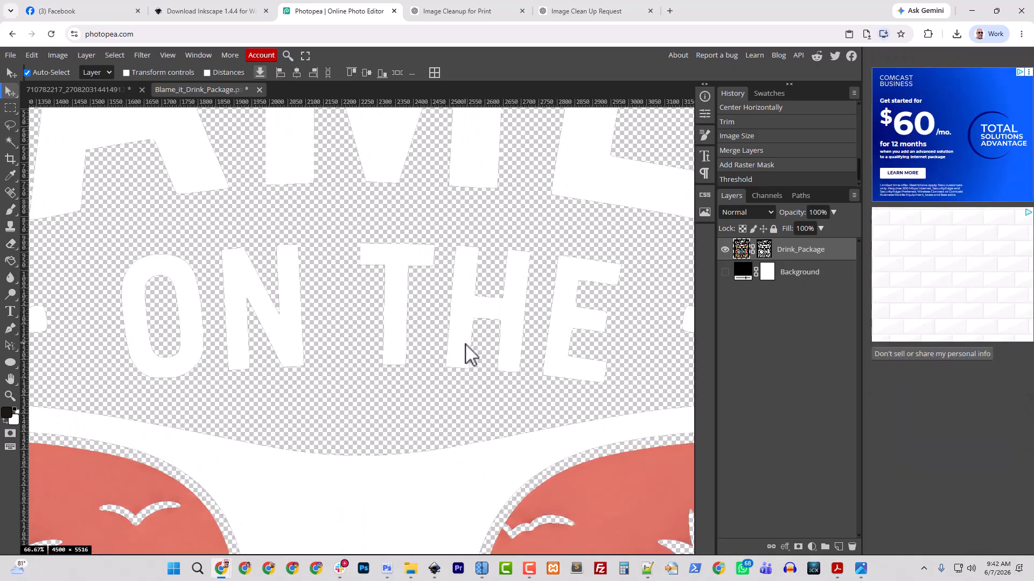
{"action": "scroll", "coordinate": [465, 345], "scroll_direction": "down", "scroll_amount": 10}
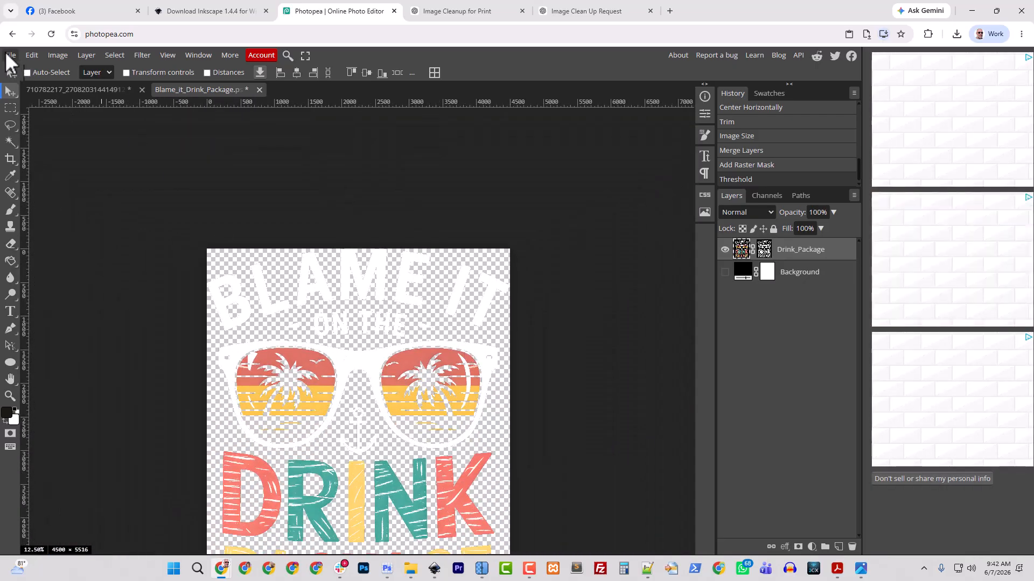
{"action": "left_click", "coordinate": [10, 56]}
{"action": "mouse_move", "coordinate": [70, 216]}
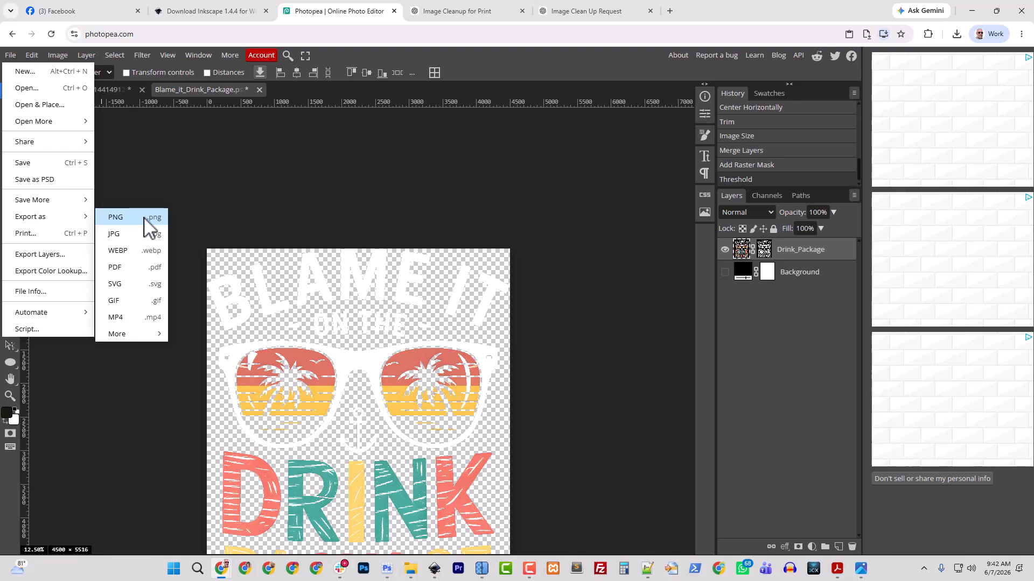
{"action": "left_click", "coordinate": [135, 220]}
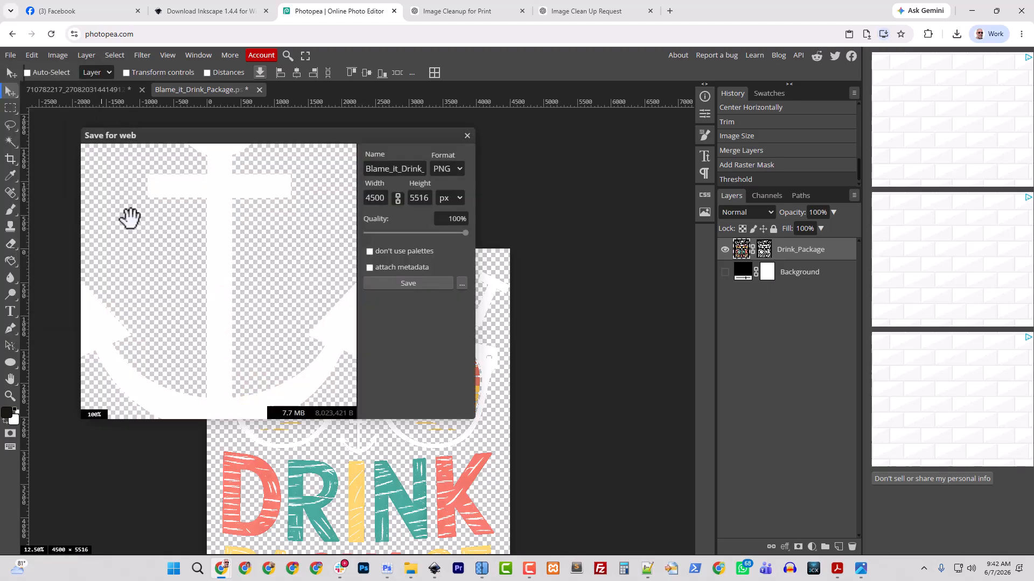
{"action": "left_click", "coordinate": [408, 283]}
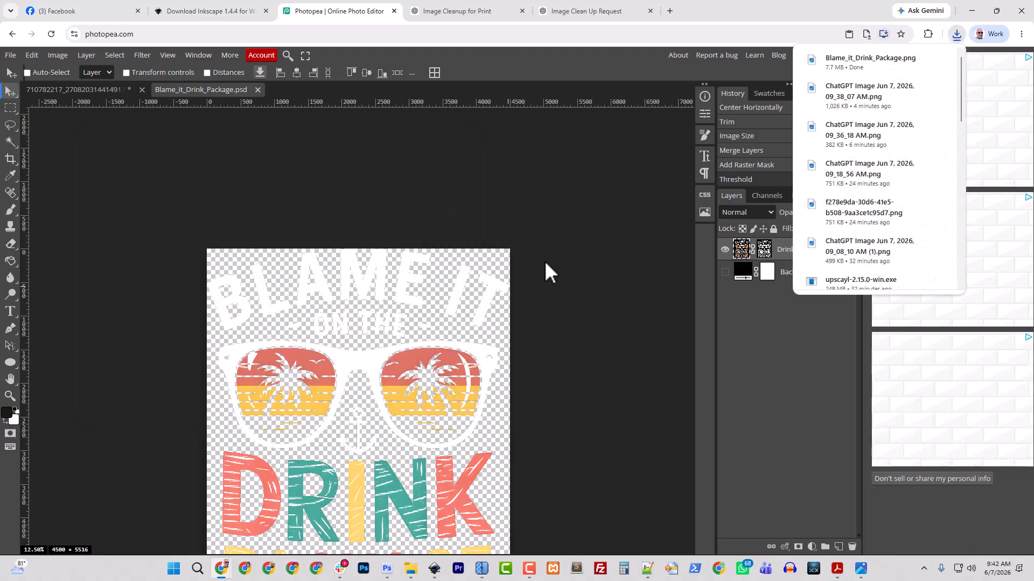
- Rename the exported PNG in the Downloads folder, appending _4500px_RTP_ and the designer's first name to Blame_it_Drink_Package
{"action": "left_click", "coordinate": [409, 572]}
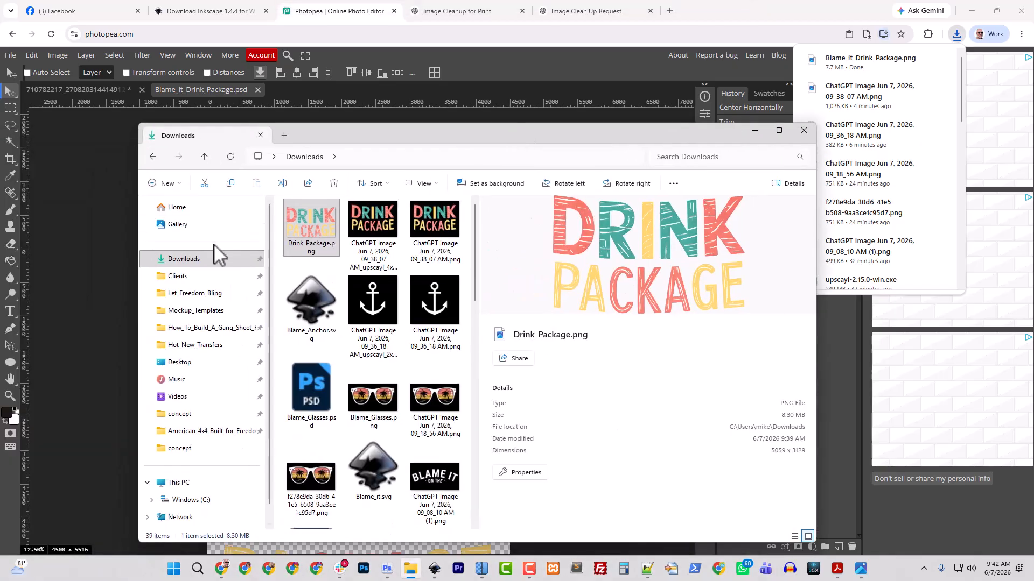
{"action": "left_click", "coordinate": [184, 259]}
{"action": "right_click", "coordinate": [323, 261]}
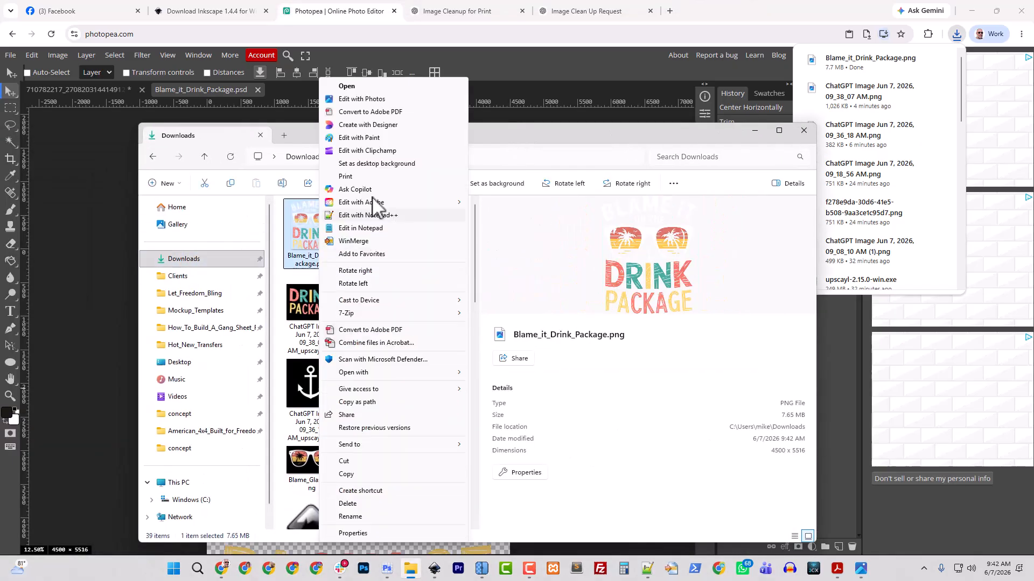
{"action": "left_click", "coordinate": [349, 516]}
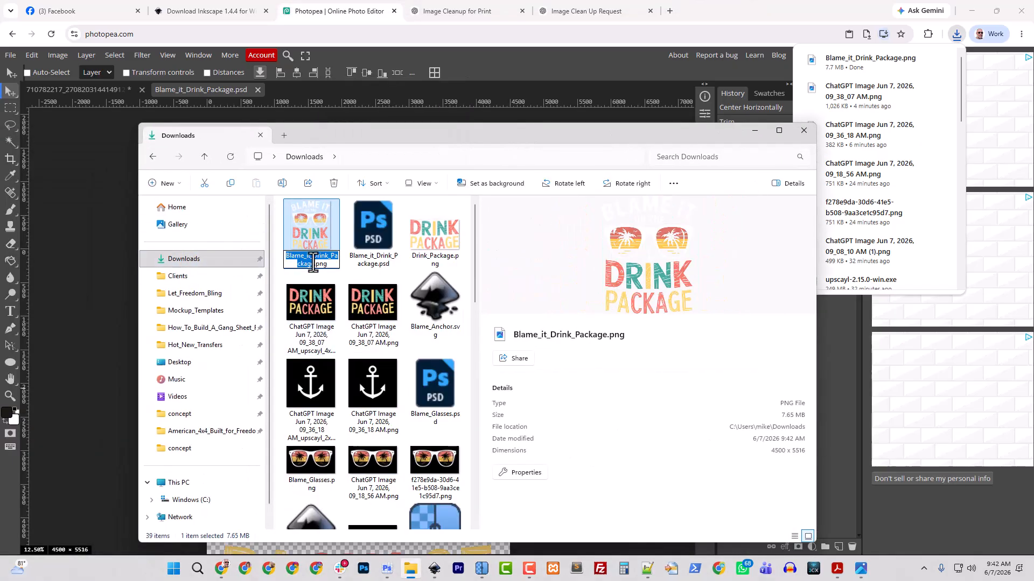
{"action": "key", "text": "Right"}
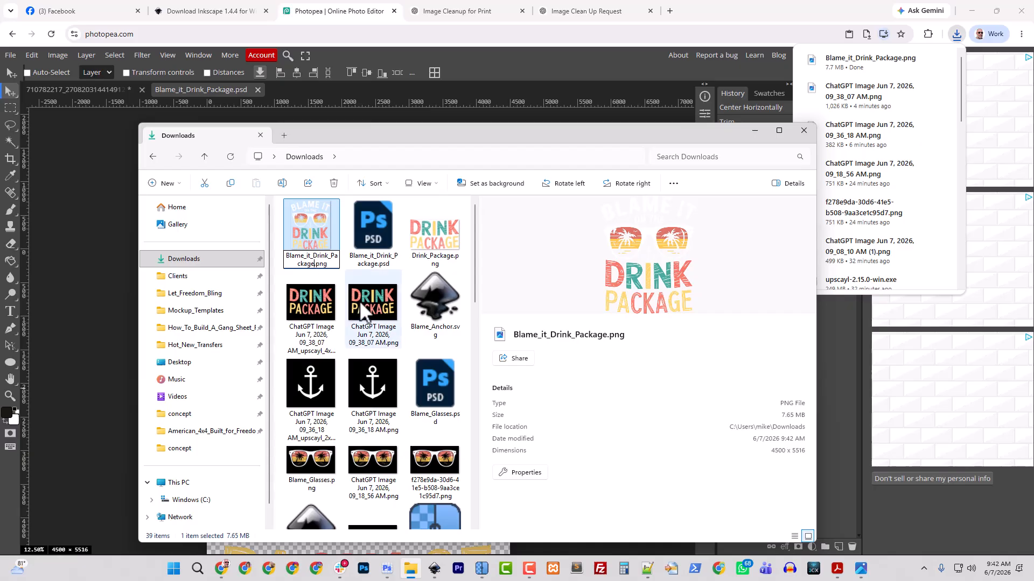
{"action": "type", "text": "_4500px_"}
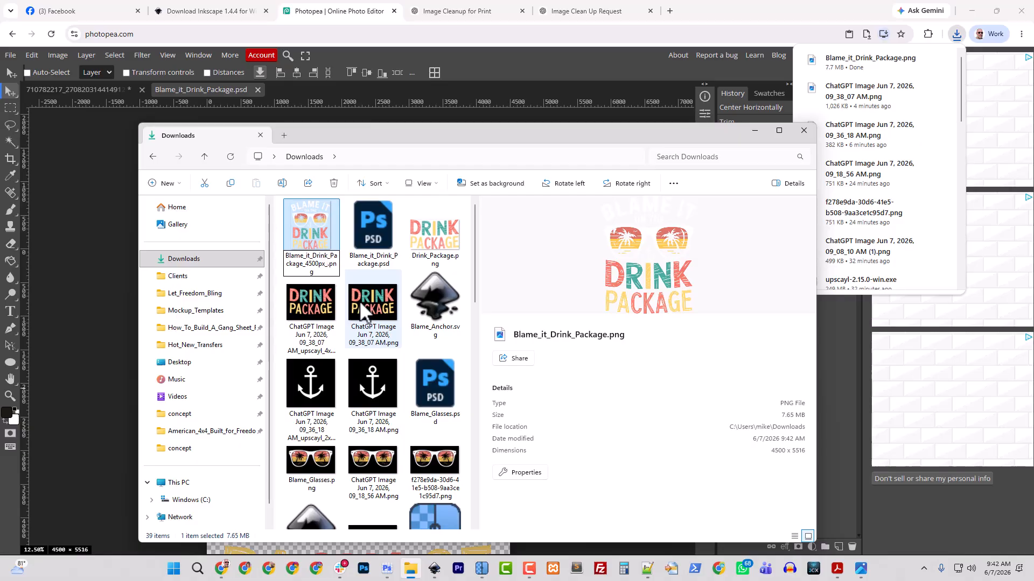
{"action": "type", "text": "RTP_Mike"}
{"action": "left_click", "coordinate": [364, 253]}
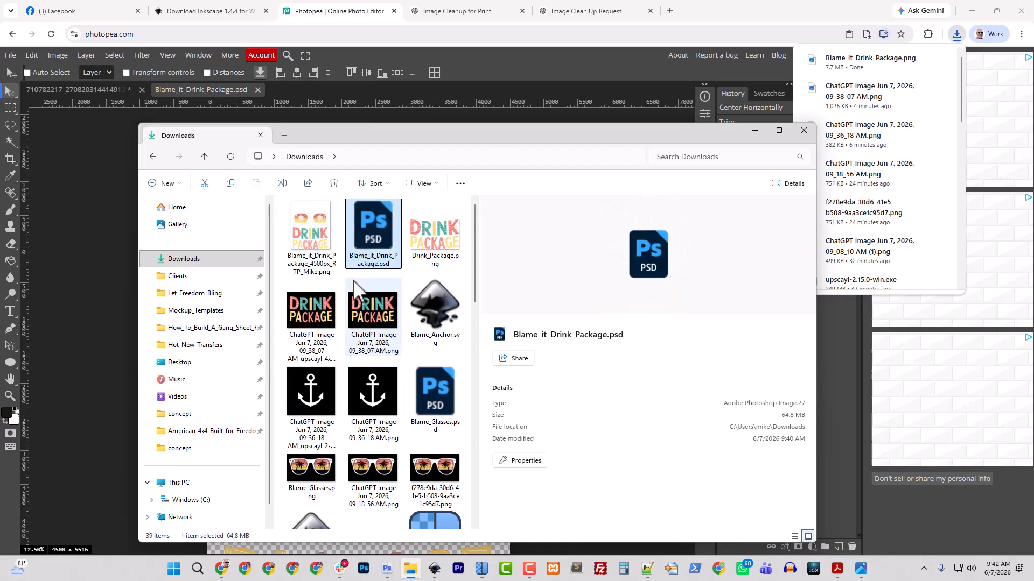
- Delete all Downloads files except the final PNG, Blame_it_Drink_Package.psd and the American_4x4_Built_for_Freedom folder, skipping the in-use Dad Fixer.pdf
{"action": "left_click", "coordinate": [312, 242]}
{"action": "left_click", "coordinate": [379, 253], "text": "ctrl"}
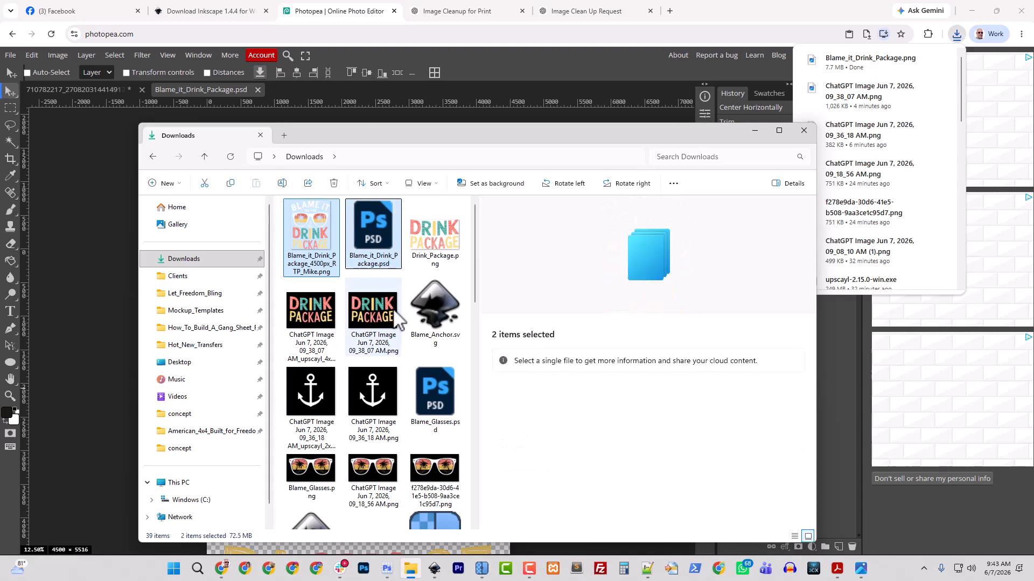
{"action": "left_click", "coordinate": [447, 247]}
{"action": "scroll", "coordinate": [435, 323], "scroll_direction": "down", "scroll_amount": 10}
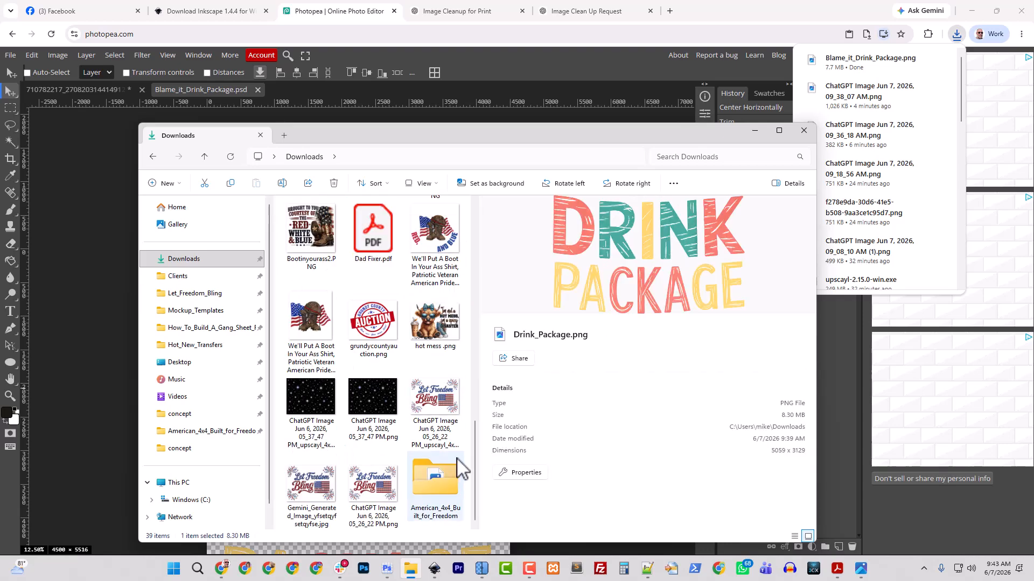
{"action": "left_click", "coordinate": [377, 486], "text": "shift"}
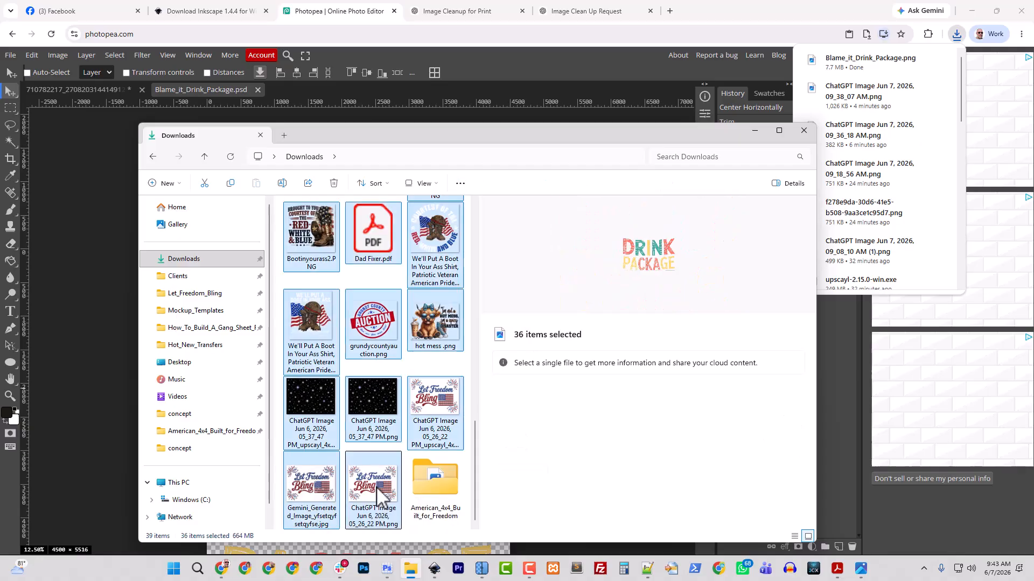
{"action": "scroll", "coordinate": [401, 431], "scroll_direction": "up", "scroll_amount": 10}
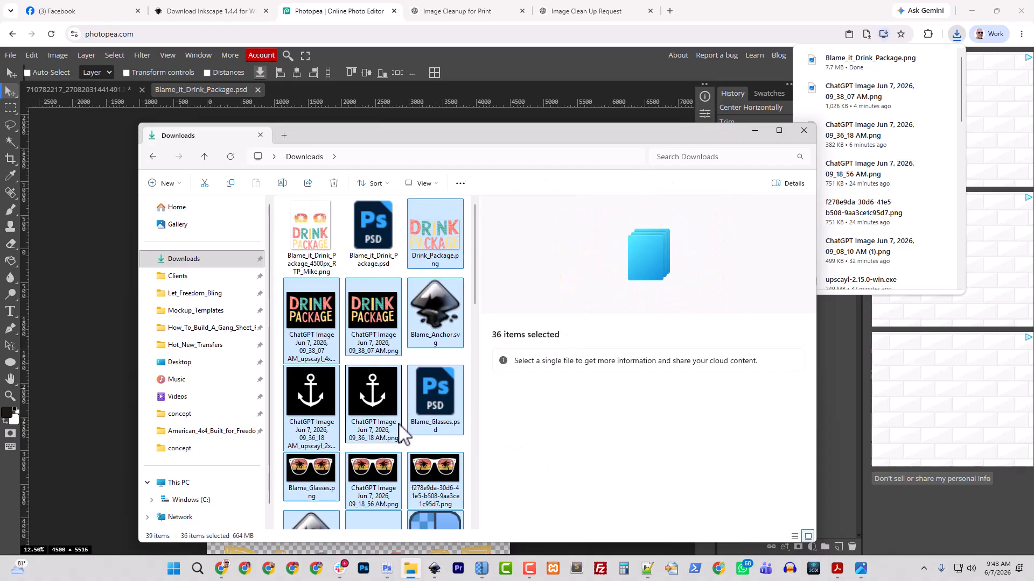
{"action": "key", "text": "Delete"}
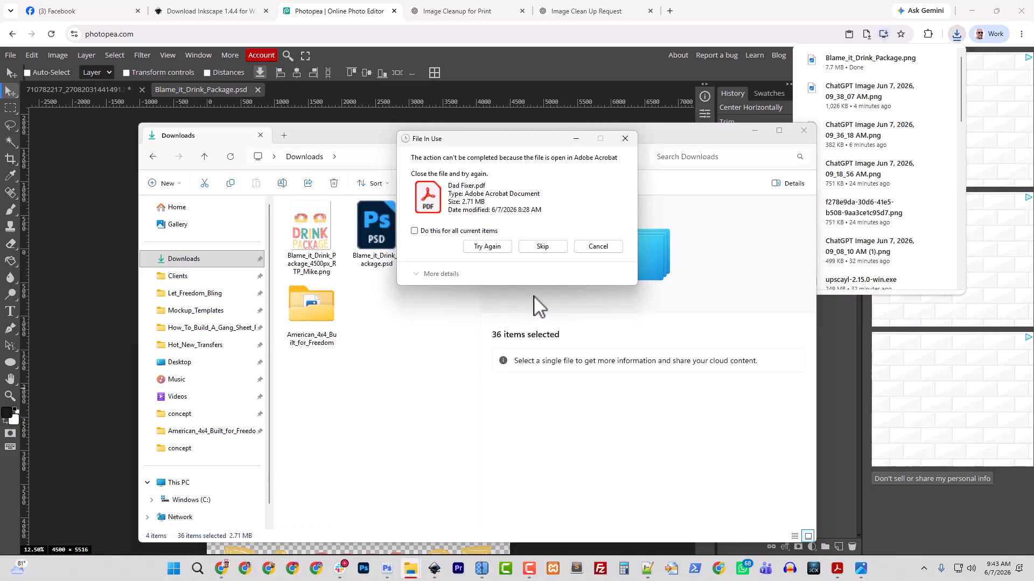
{"action": "left_click", "coordinate": [545, 249]}
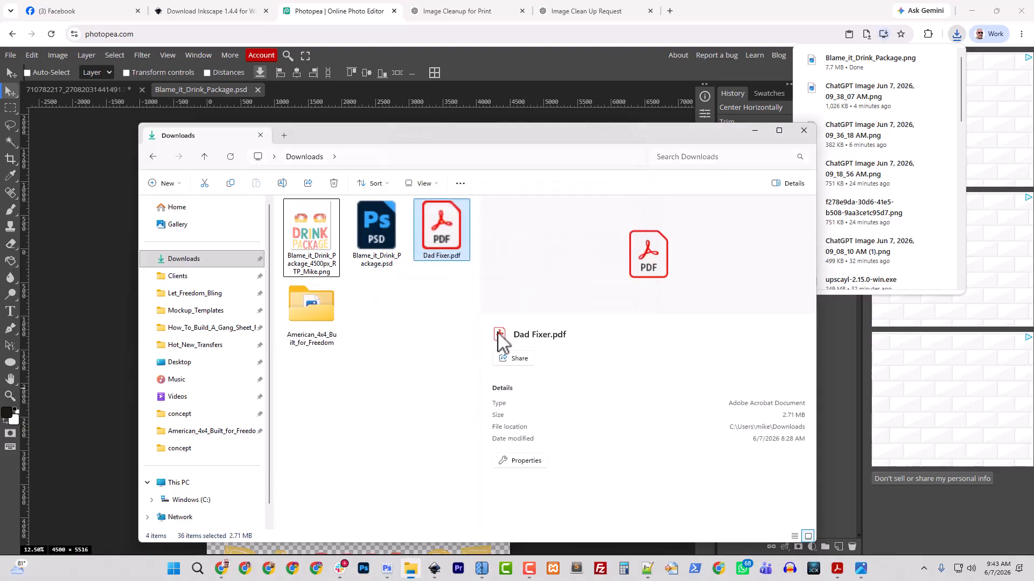
- Close Adobe Acrobat and delete Dad Fixer.pdf from the Downloads folder
{"action": "left_click", "coordinate": [835, 574]}
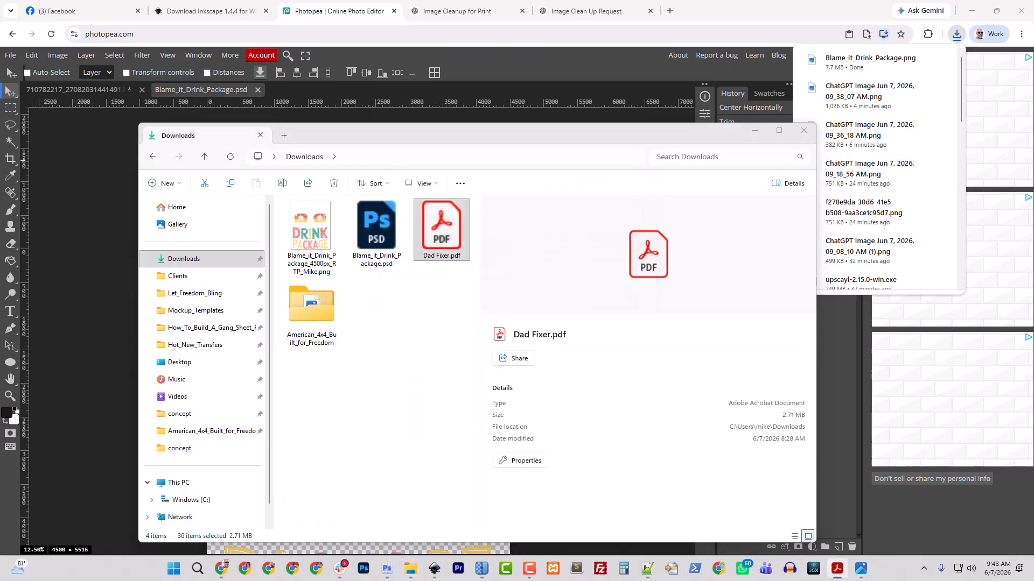
{"action": "left_click", "coordinate": [432, 253]}
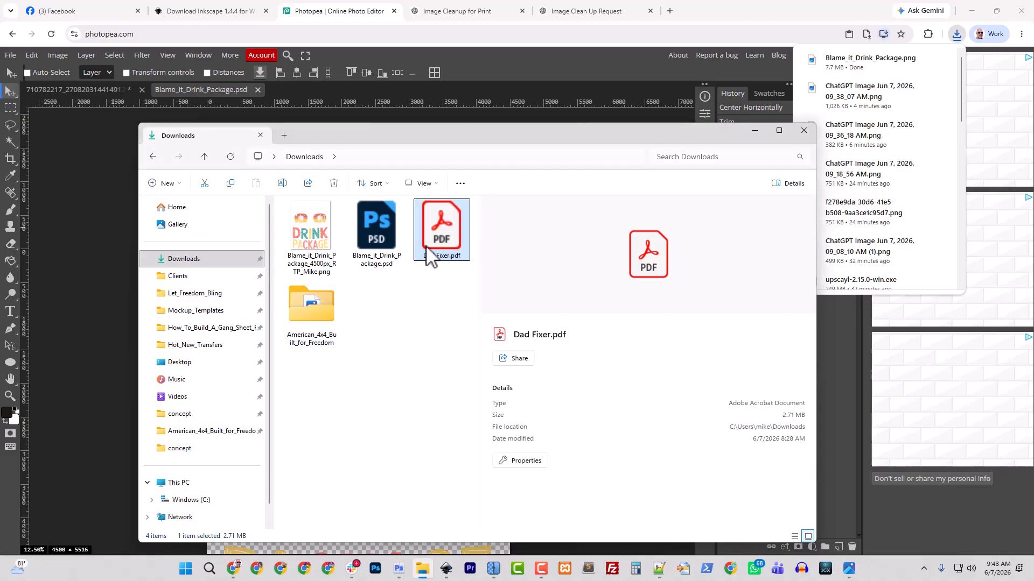
{"action": "key", "text": "Delete"}
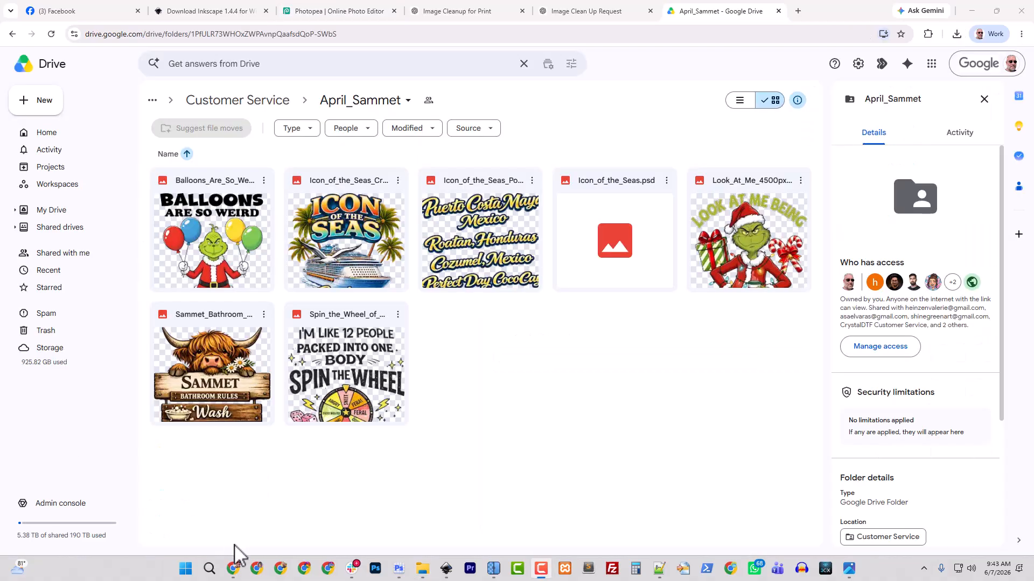
- Upload Blame_it_Drink_Package.psd and the renamed 4500px PNG from Downloads to the customer's Google Drive folder under Customer Service
{"action": "left_click", "coordinate": [422, 567]}
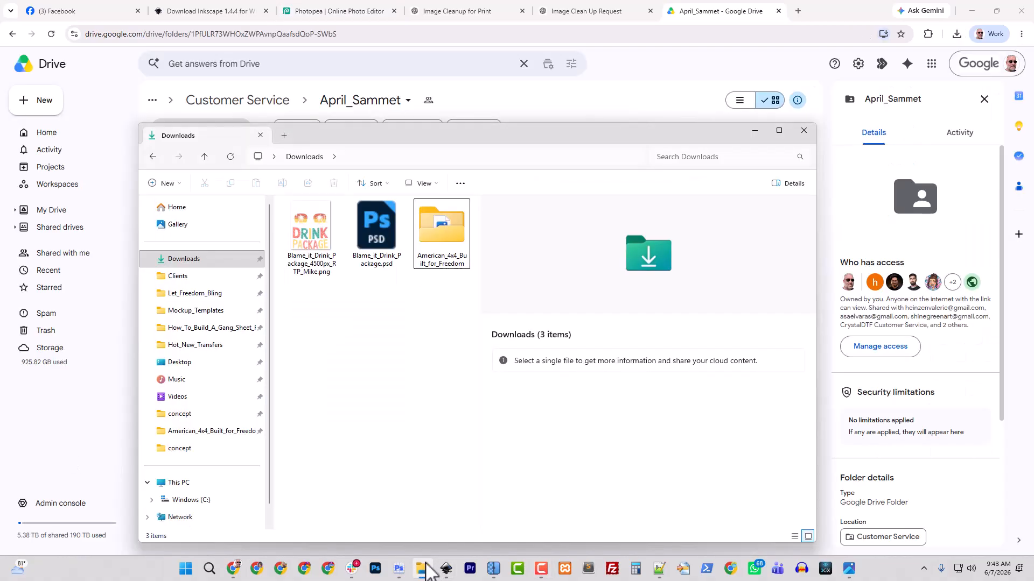
{"action": "left_click", "coordinate": [304, 270]}
{"action": "left_click", "coordinate": [378, 226], "text": "ctrl"}
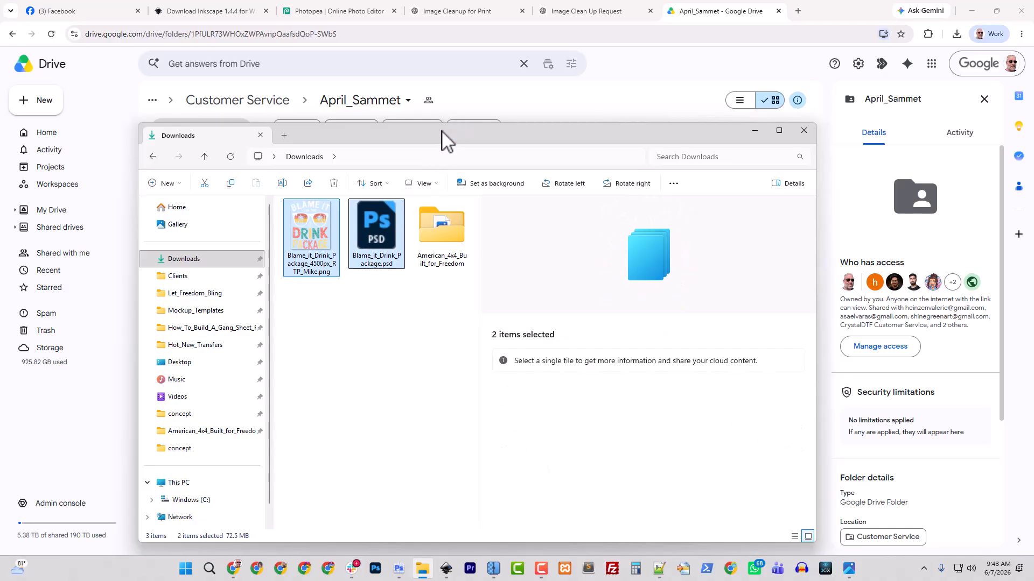
{"action": "left_click_drag", "start_coordinate": [443, 141], "coordinate": [0, 148]}
{"action": "left_click_drag", "start_coordinate": [21, 430], "coordinate": [561, 431]}
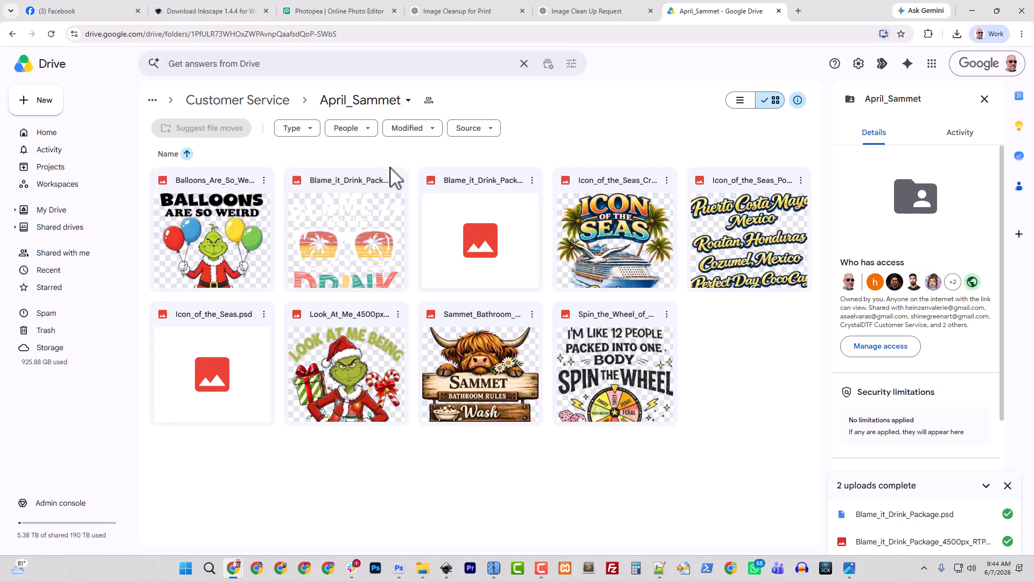
- Copy the share link of the Blame_it_Drink_Package 4500px PNG in the customer's Google Drive folder
{"action": "left_click", "coordinate": [398, 180]}
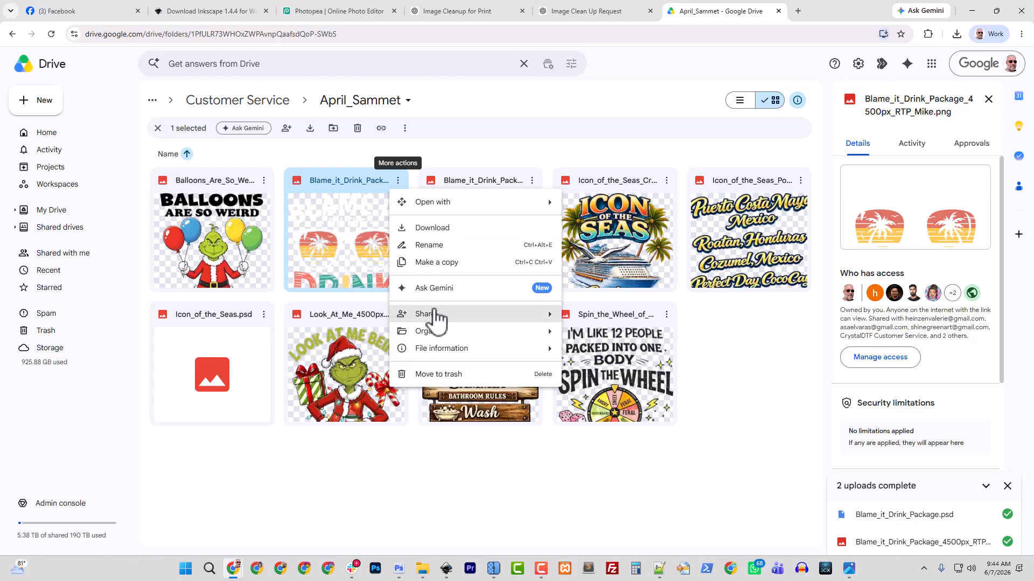
{"action": "mouse_move", "coordinate": [453, 325]}
{"action": "left_click", "coordinate": [604, 336]}
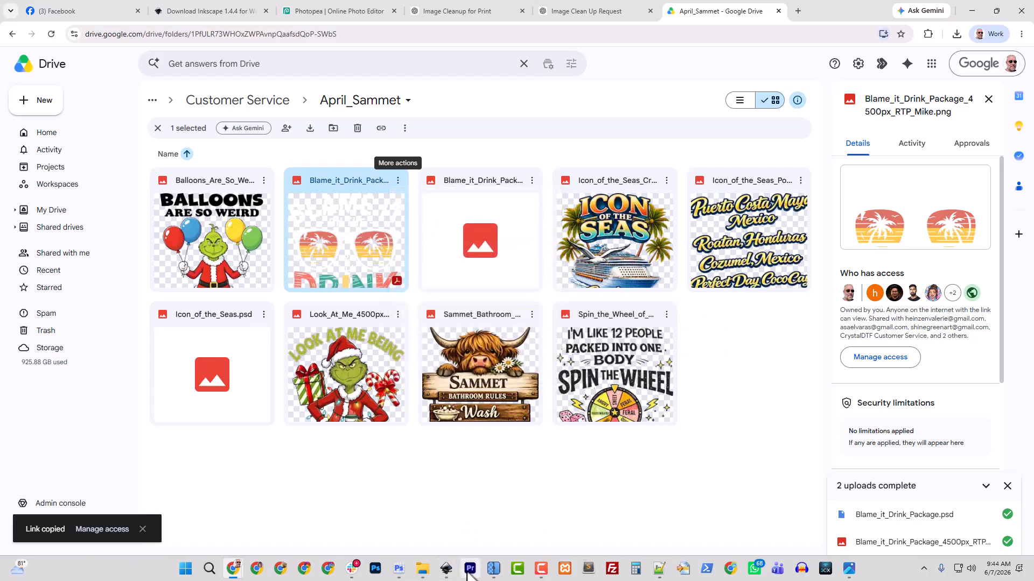
{"action": "left_click", "coordinate": [404, 574]}
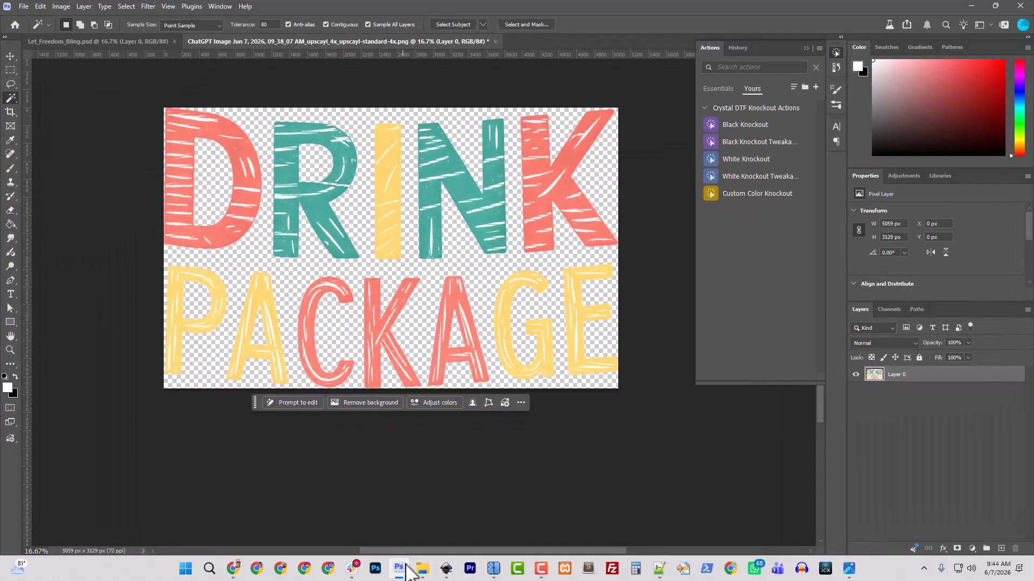
{"action": "left_click", "coordinate": [24, 7]}
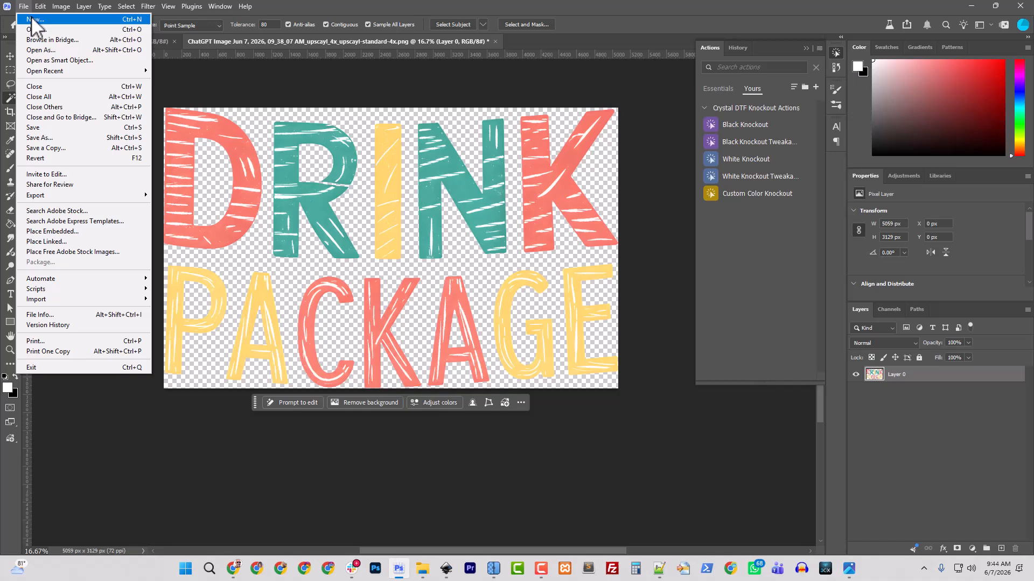
{"action": "left_click", "coordinate": [32, 20]}
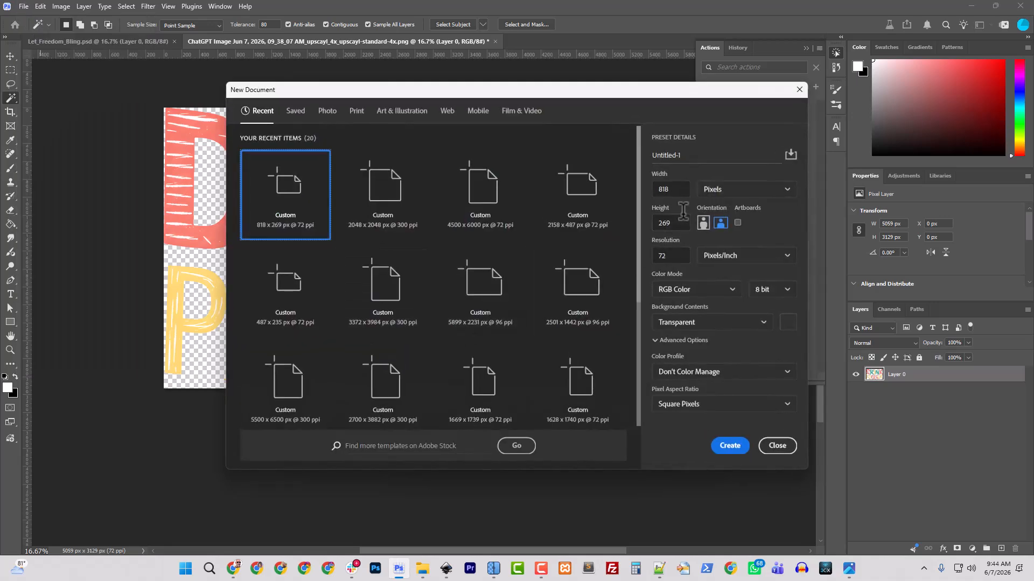
{"action": "left_click_drag", "start_coordinate": [677, 189], "coordinate": [660, 190]}
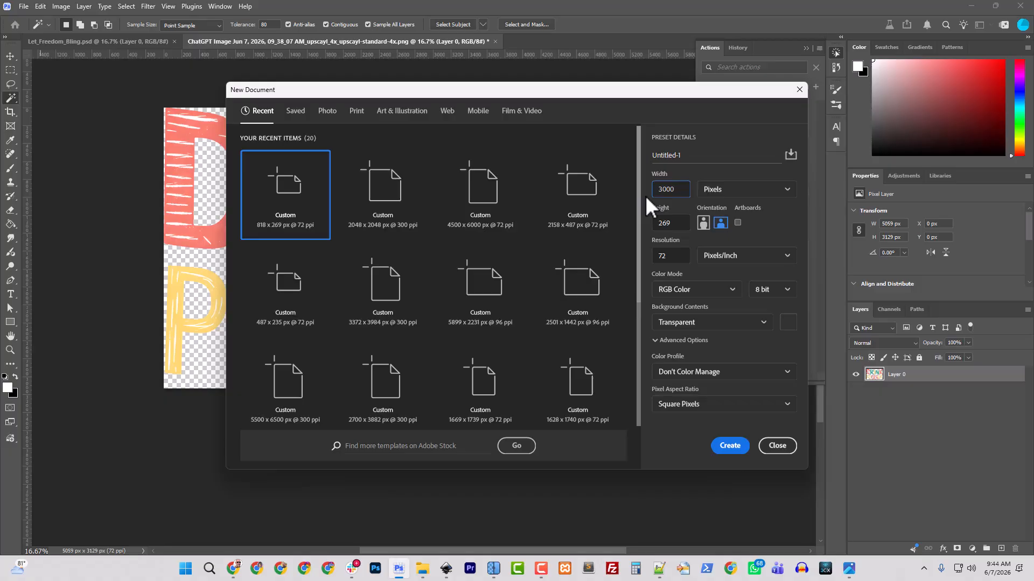
{"action": "left_click", "coordinate": [765, 444]}
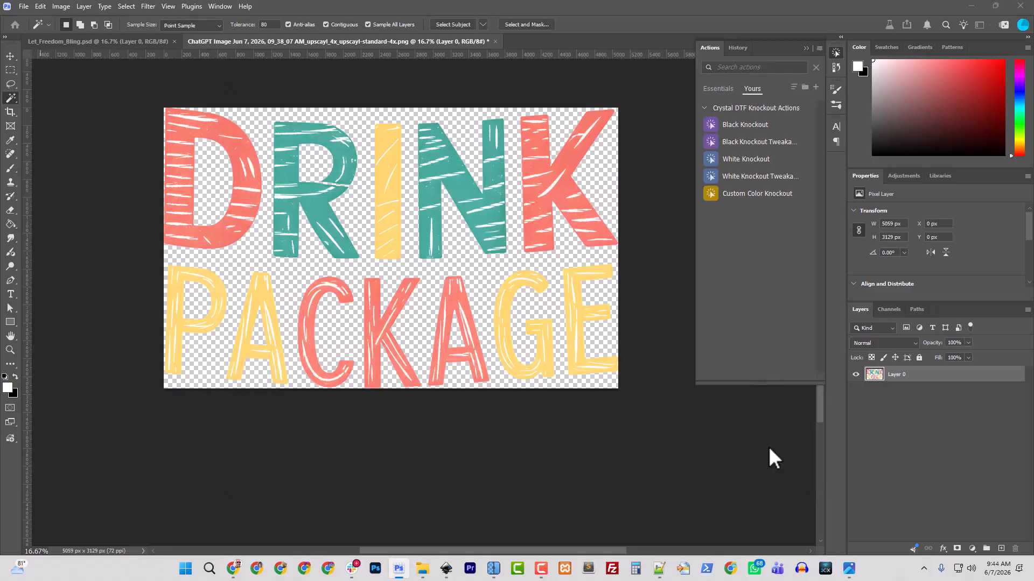
- Switch to File Explorer and open the Blame_it_Drink_Package 4500px PNG from Downloads in Photoshop
{"action": "left_click", "coordinate": [422, 570]}
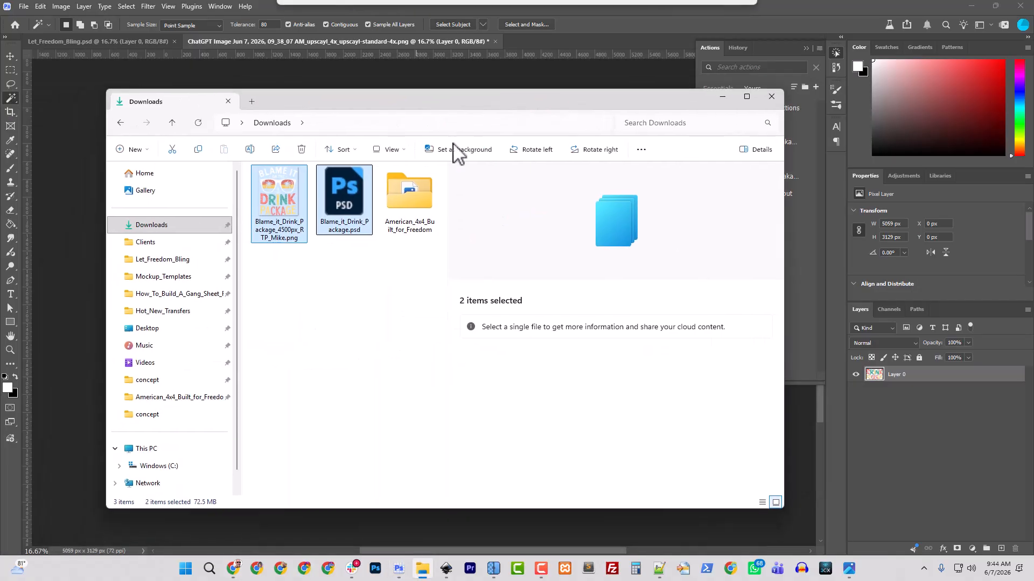
{"action": "right_click", "coordinate": [278, 213]}
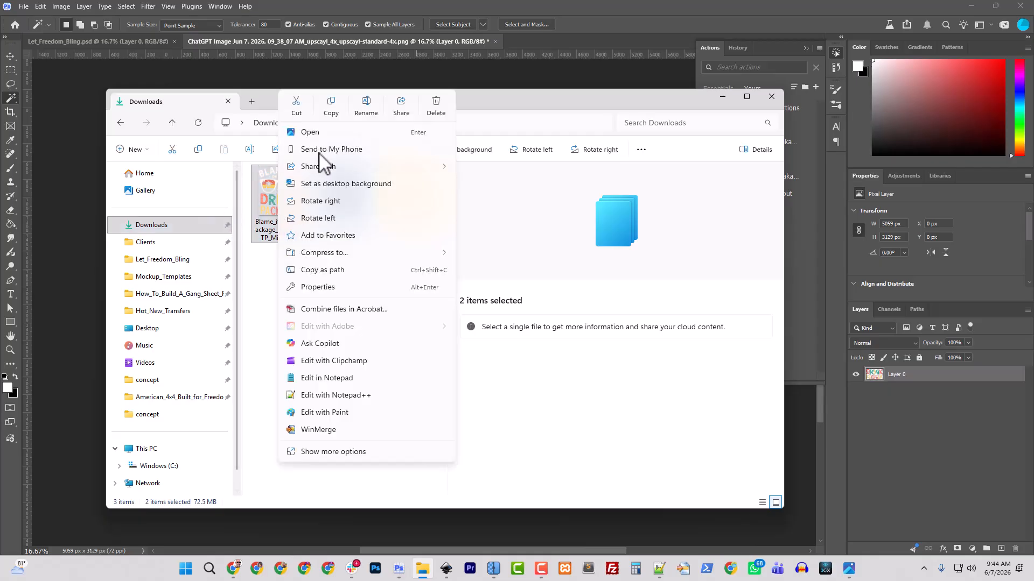
{"action": "mouse_move", "coordinate": [323, 257]}
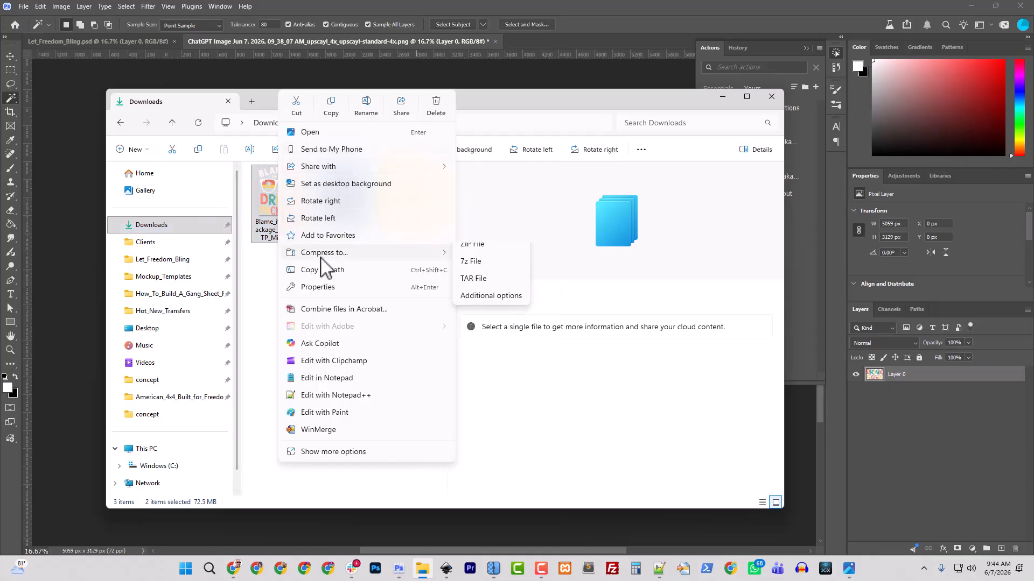
{"action": "left_click", "coordinate": [264, 215]}
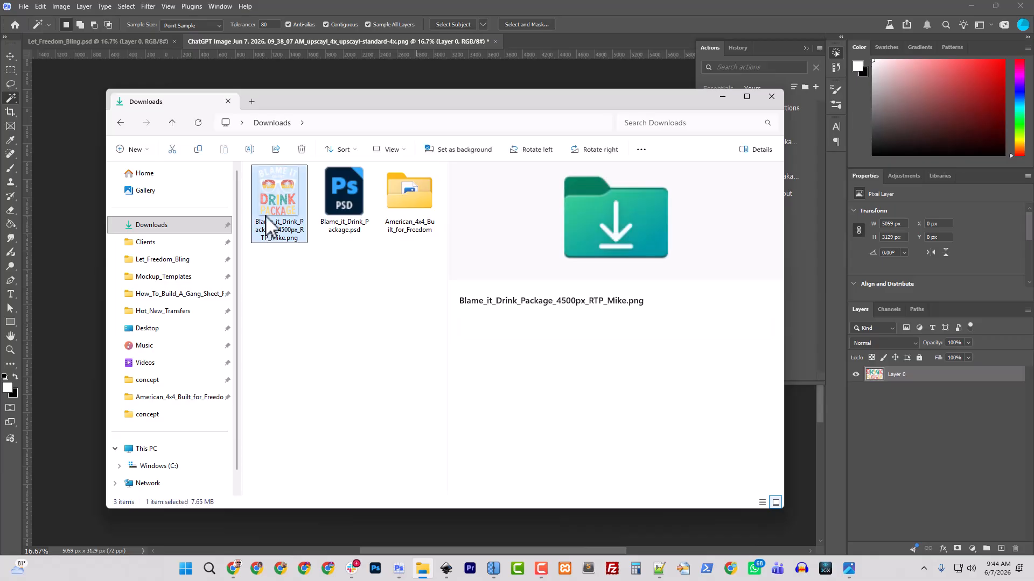
{"action": "right_click", "coordinate": [265, 215], "text": "shift"}
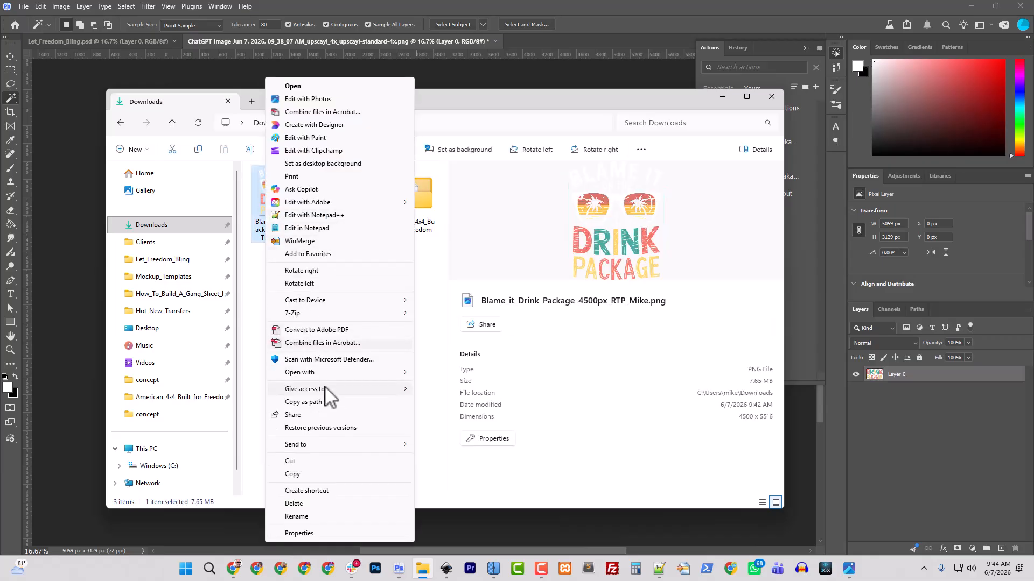
{"action": "mouse_move", "coordinate": [333, 374]}
{"action": "left_click", "coordinate": [445, 387]}
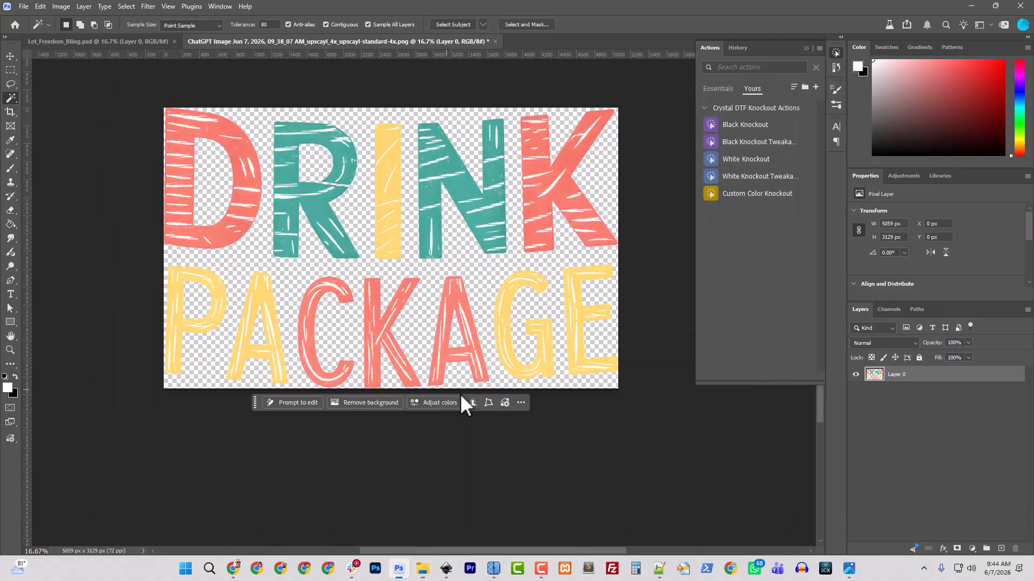
- Add a white (ffffff) Solid Color fill layer and place it beneath the artwork on Layer 1
{"action": "left_click", "coordinate": [971, 548]}
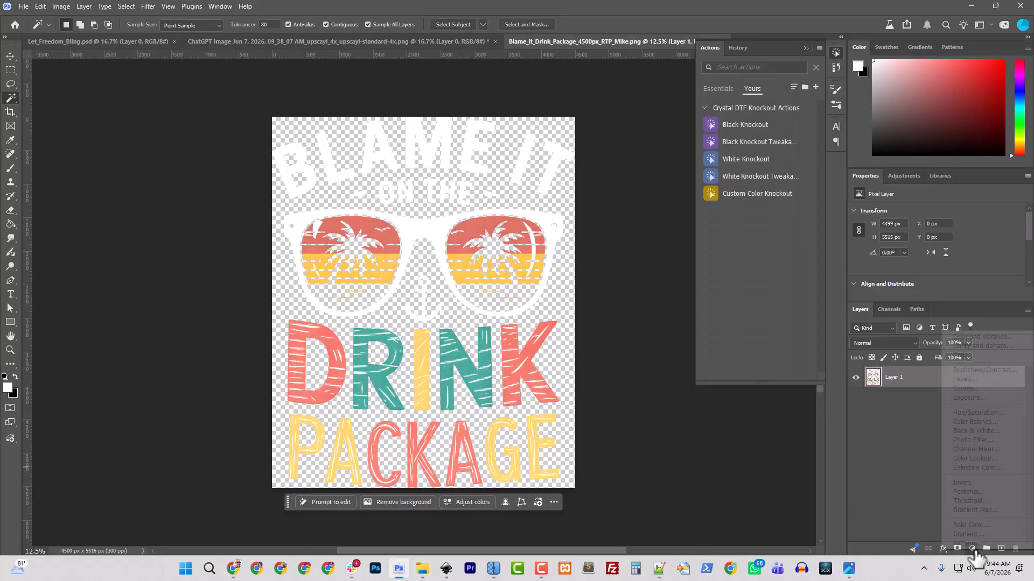
{"action": "left_click", "coordinate": [963, 337]}
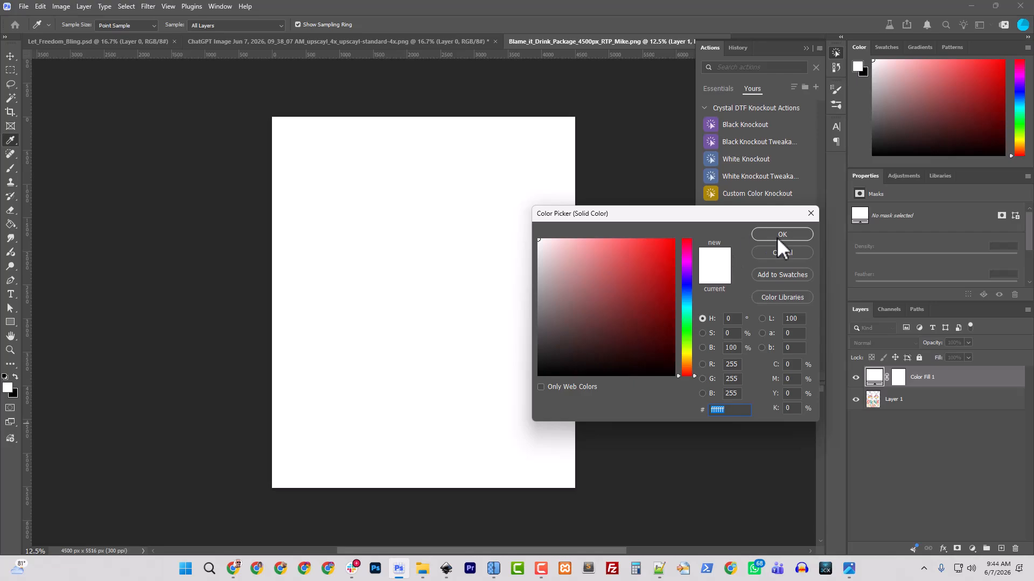
{"action": "left_click", "coordinate": [781, 234]}
{"action": "key", "text": "w"}
{"action": "left_click_drag", "start_coordinate": [936, 378], "coordinate": [941, 417]}
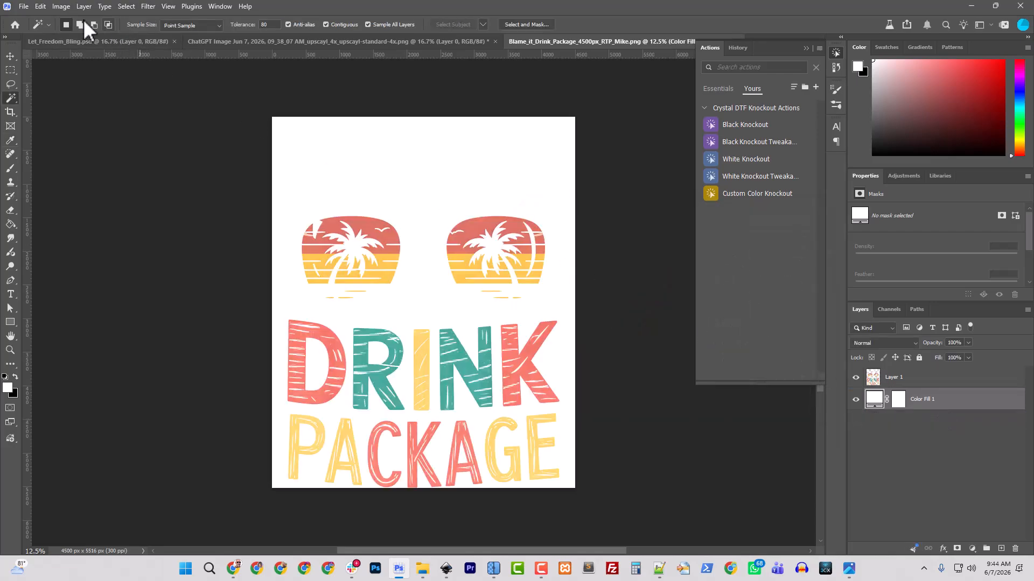
- Resize the image to 5 inches wide at 300 pixels per inch, keeping its proportions
{"action": "left_click", "coordinate": [60, 6]}
{"action": "left_click", "coordinate": [80, 92]}
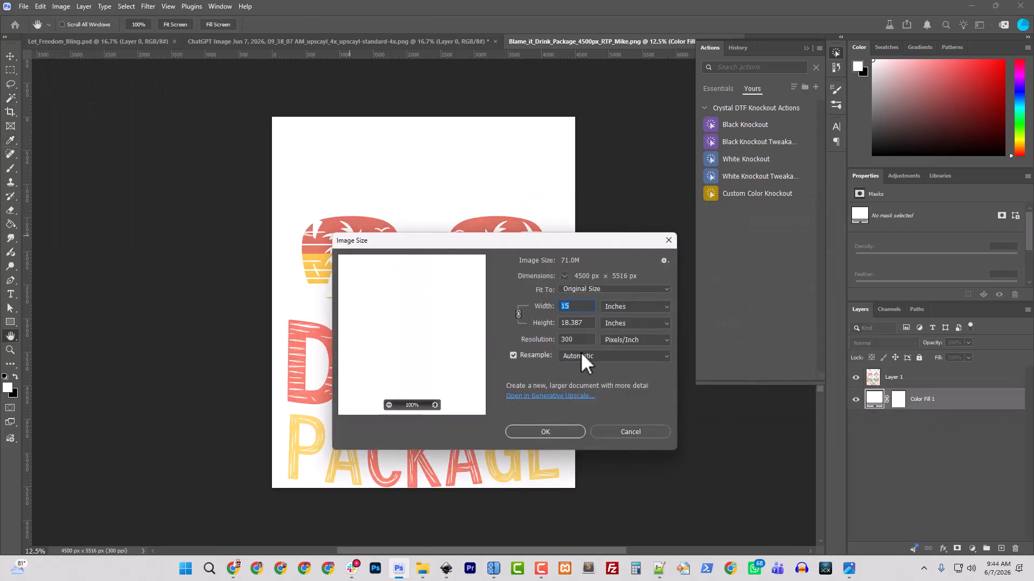
{"action": "type", "text": "5"}
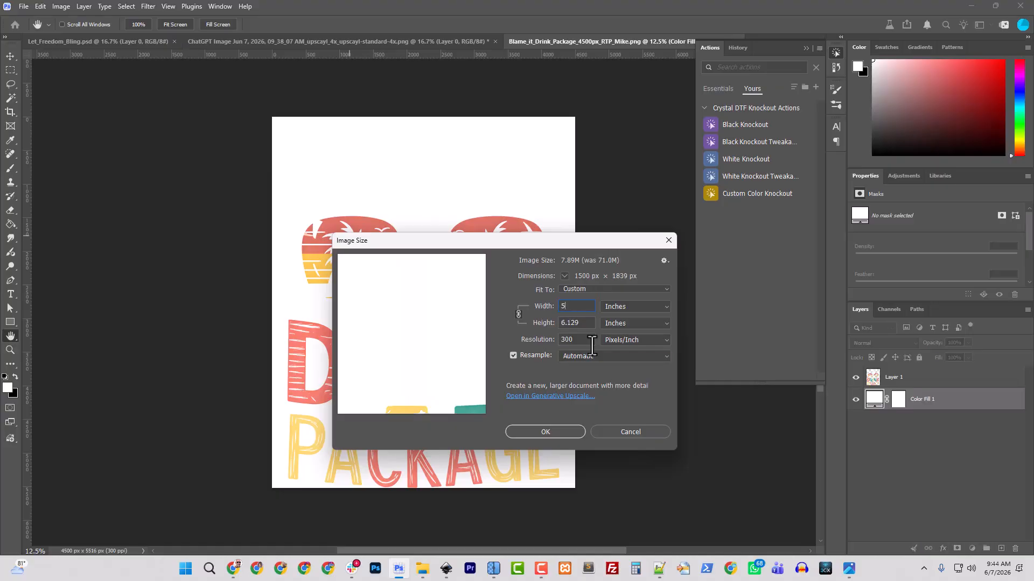
{"action": "left_click", "coordinate": [536, 432]}
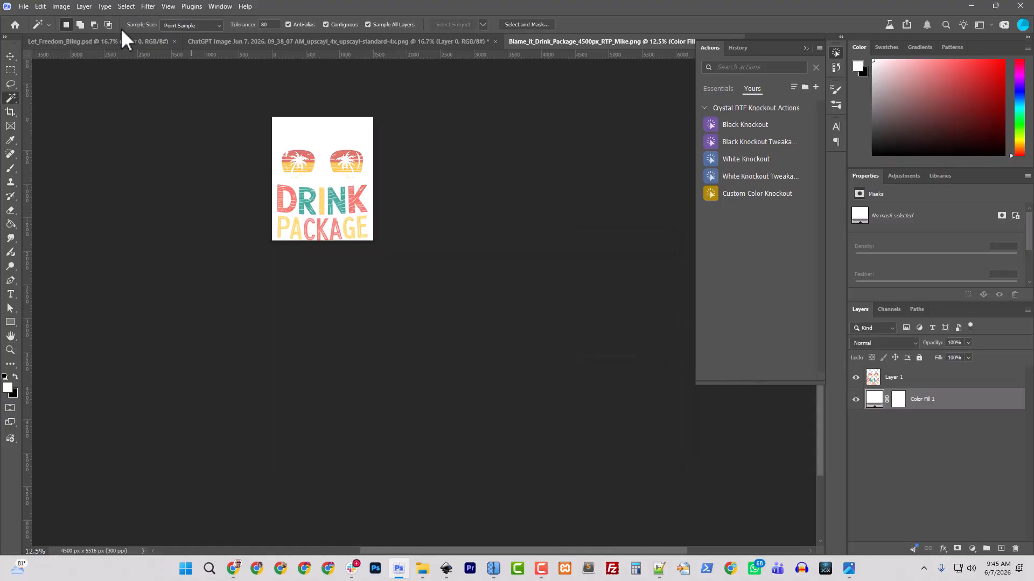
- Extend the canvas by 100 pixels in both width and height relative to its current size, anchored at the centre
{"action": "left_click", "coordinate": [63, 6]}
{"action": "left_click", "coordinate": [86, 108]}
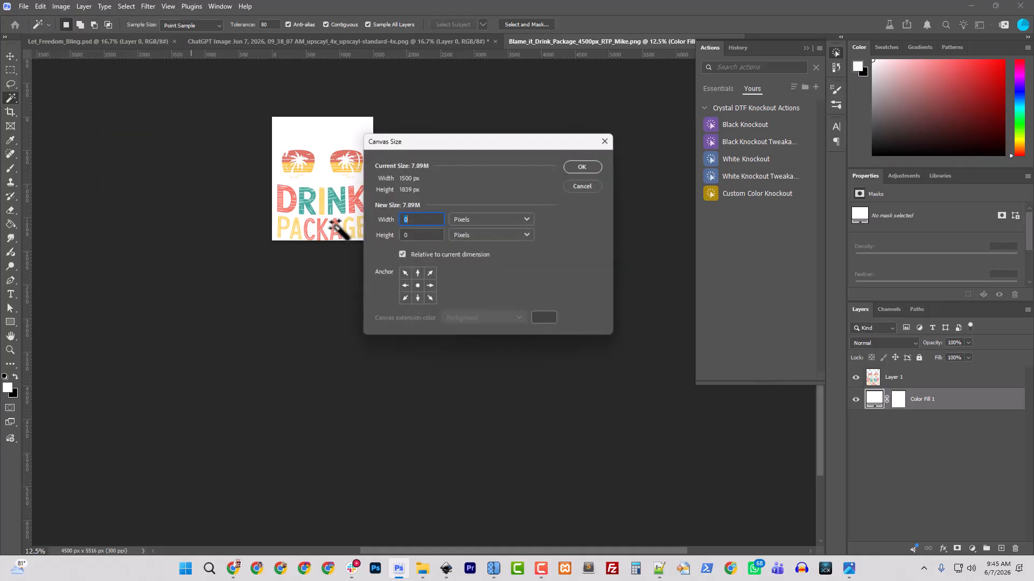
{"action": "type", "text": "100"}
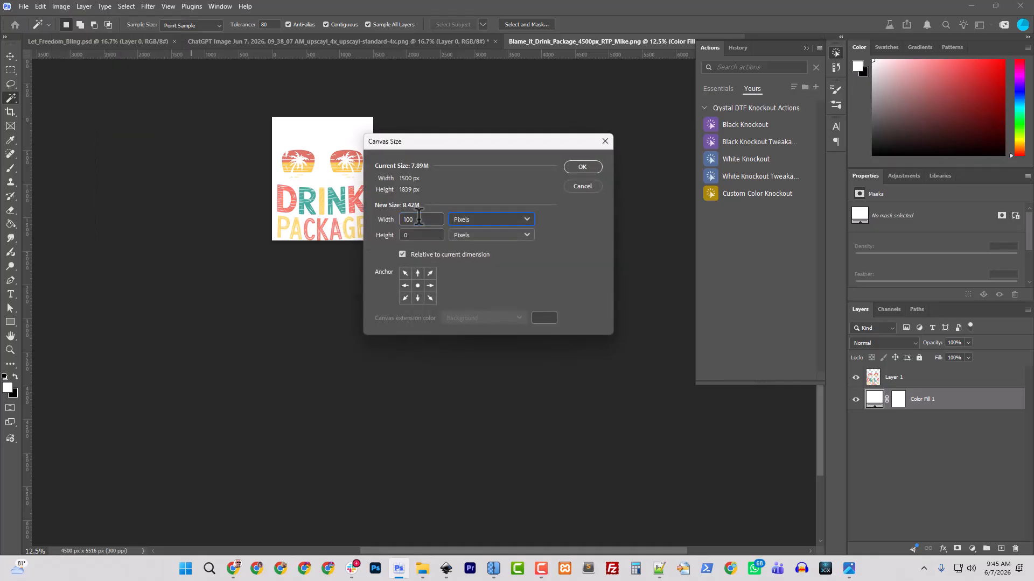
{"action": "key", "text": "Tab"}
{"action": "type", "text": "100"}
{"action": "key", "text": "Return"}
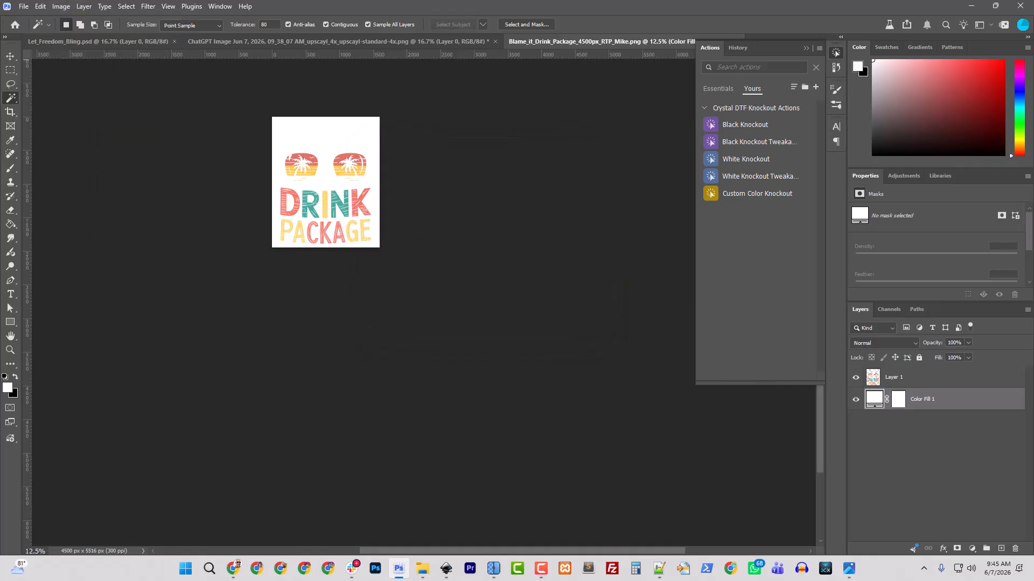
- Export the white-background version as a PNG to Downloads, replacing the size, RTP and designer name suffix of the file name with wh
{"action": "left_click", "coordinate": [23, 7]}
{"action": "mouse_move", "coordinate": [89, 196]}
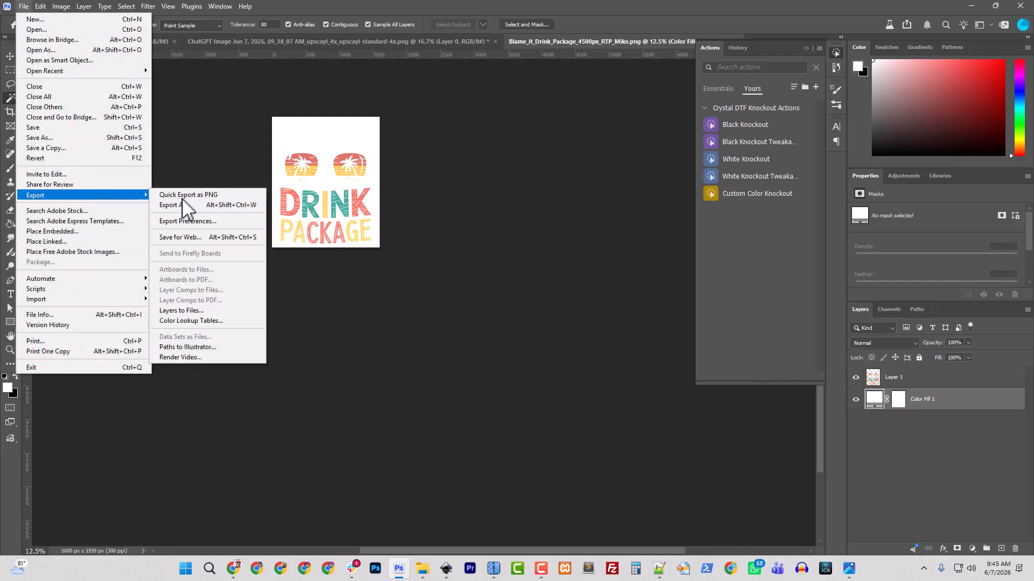
{"action": "left_click", "coordinate": [200, 203]}
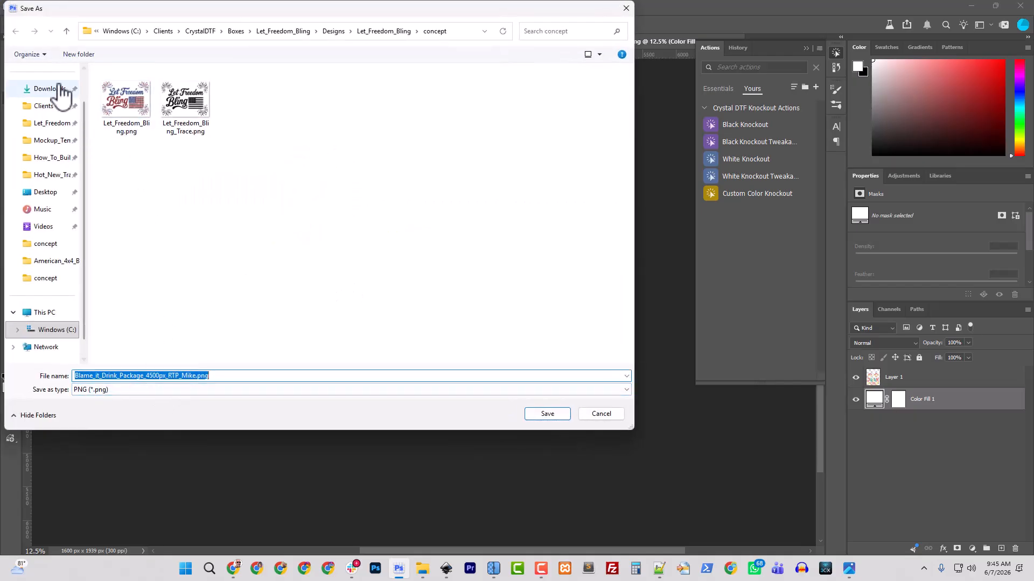
{"action": "left_click", "coordinate": [51, 89]}
{"action": "double_click", "coordinate": [177, 375]}
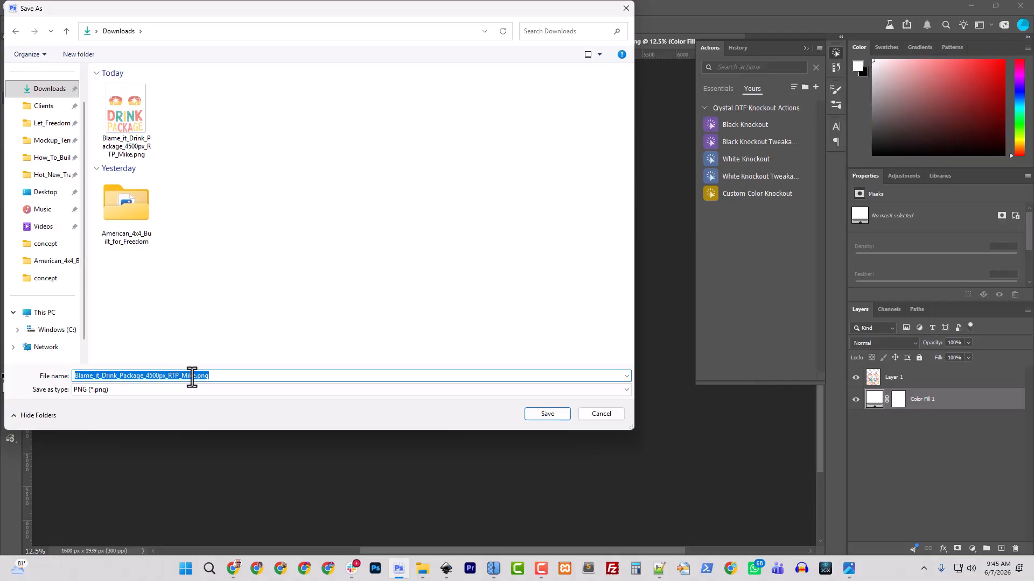
{"action": "left_click_drag", "start_coordinate": [194, 375], "coordinate": [146, 376]}
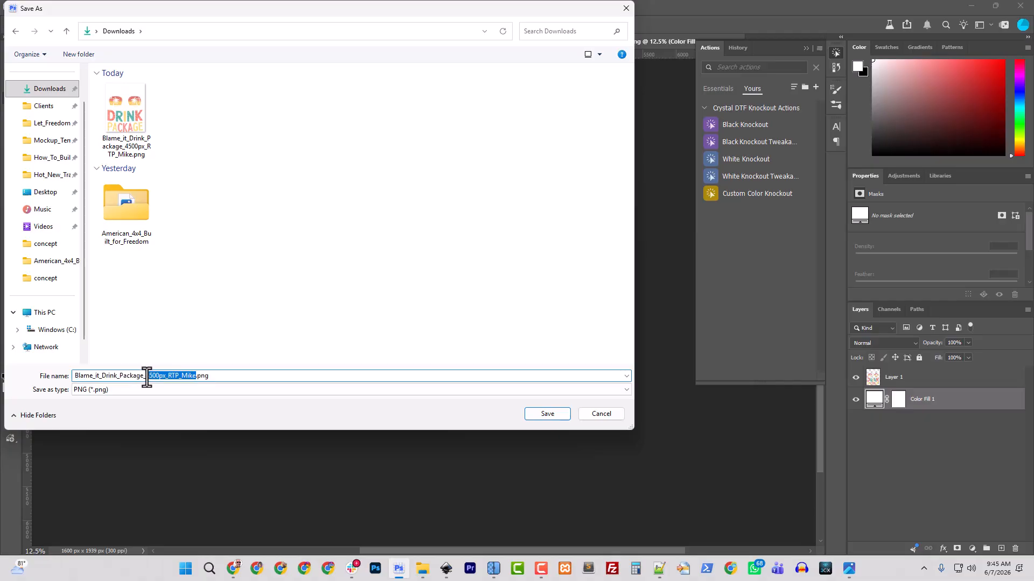
{"action": "type", "text": "wh"}
{"action": "key", "text": "Return"}
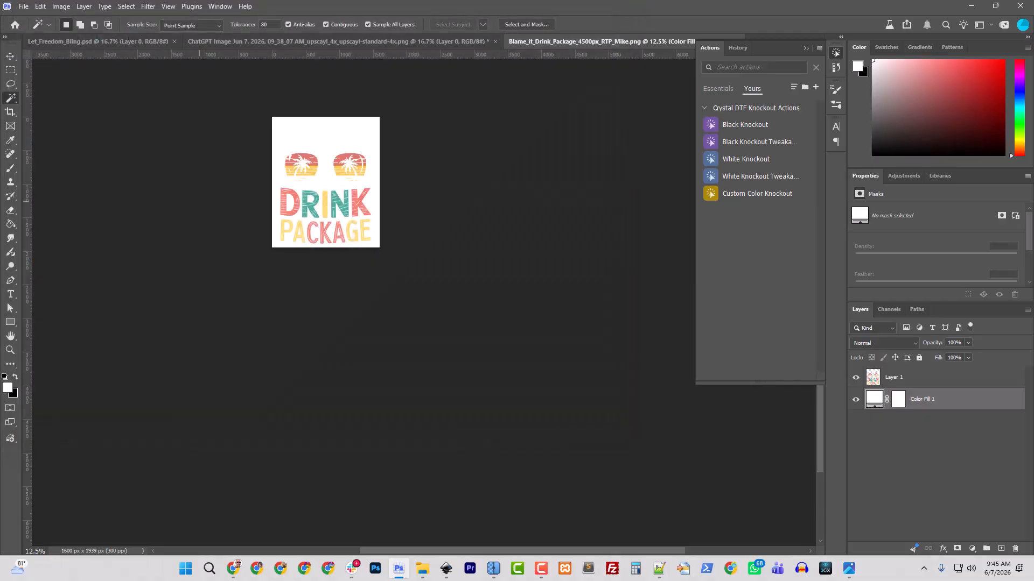
- Change the background fill layer's color to black (000000)
{"action": "double_click", "coordinate": [874, 402]}
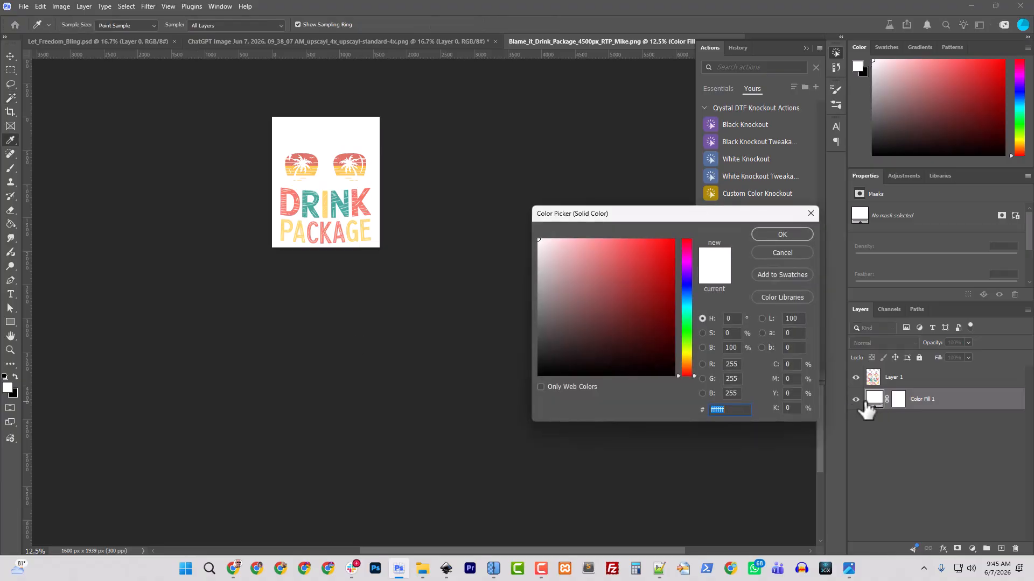
{"action": "type", "text": "000000"}
{"action": "left_click", "coordinate": [792, 236]}
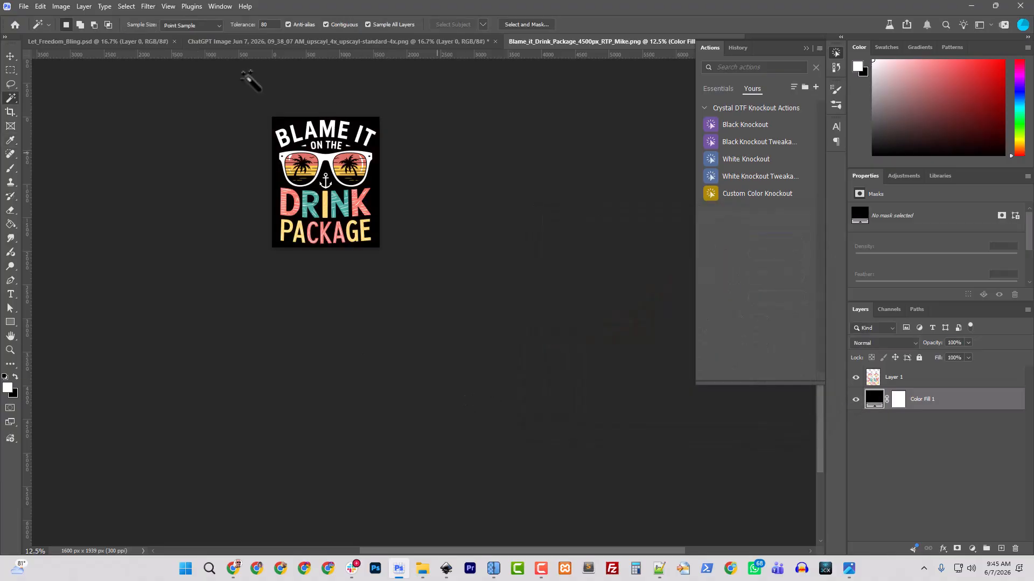
{"action": "left_click", "coordinate": [24, 6]}
{"action": "mouse_move", "coordinate": [62, 6]}
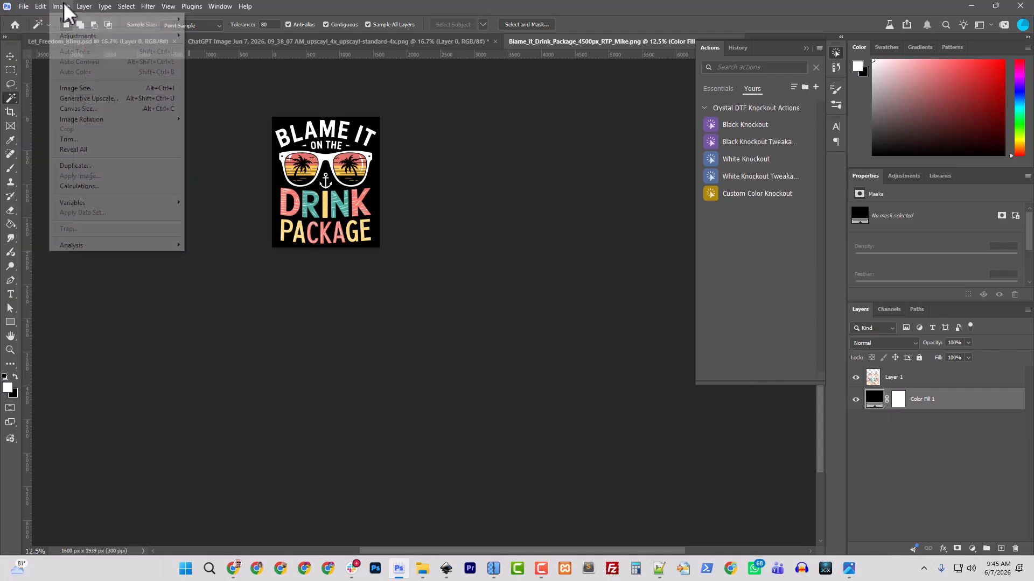
{"action": "left_click", "coordinate": [85, 89]}
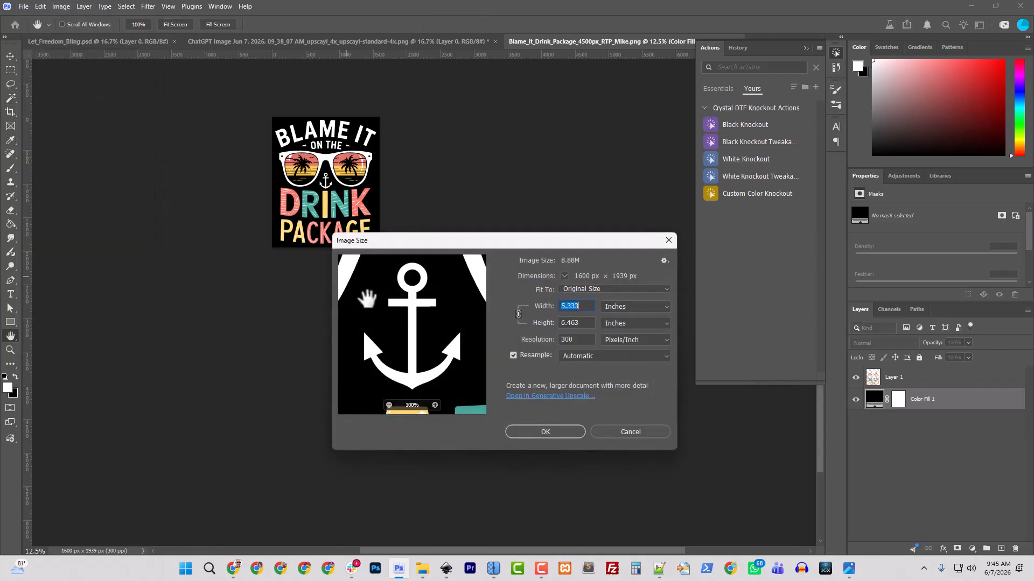
{"action": "left_click", "coordinate": [634, 431]}
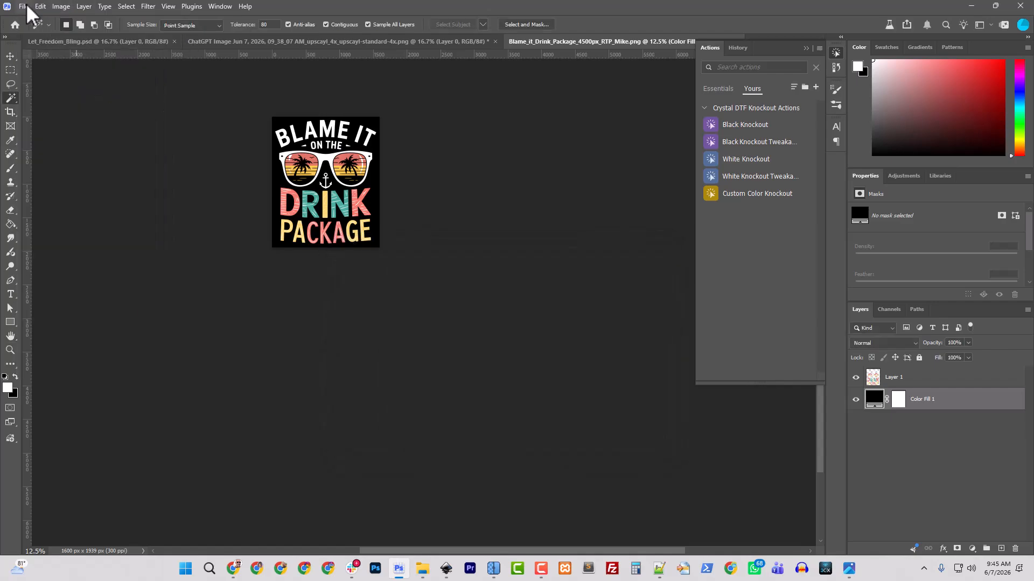
- Extend the canvas width by 1600 pixels relative to its current size, anchoring the existing artwork at the left-middle
{"action": "left_click", "coordinate": [61, 7]}
{"action": "left_click", "coordinate": [89, 100]}
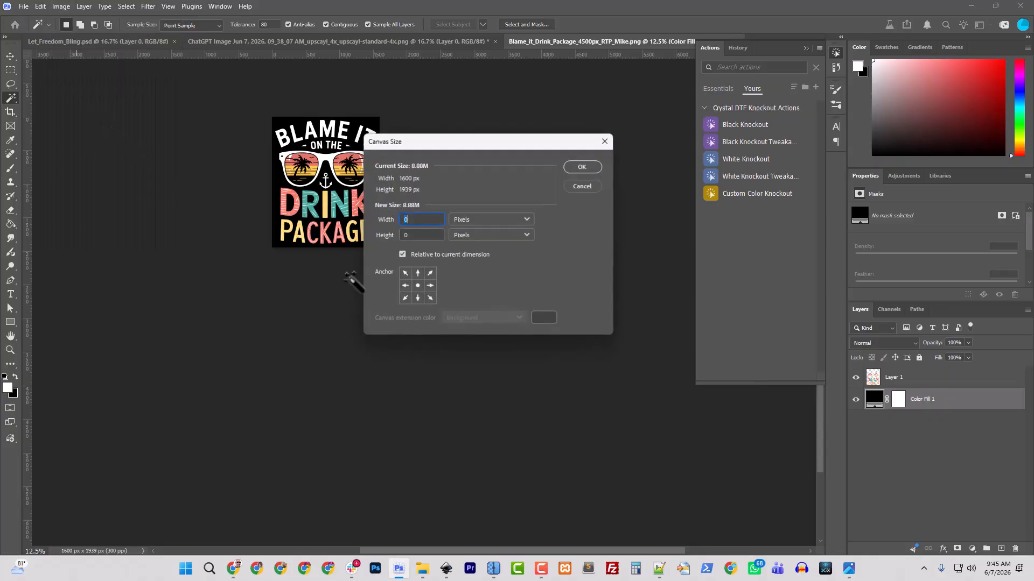
{"action": "left_click", "coordinate": [406, 282]}
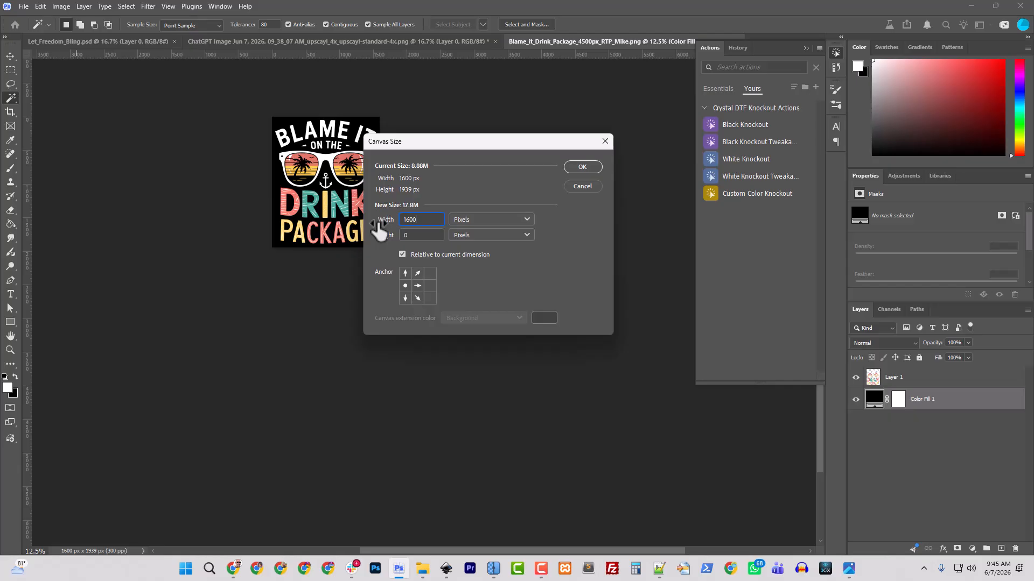
{"action": "left_click", "coordinate": [581, 168]}
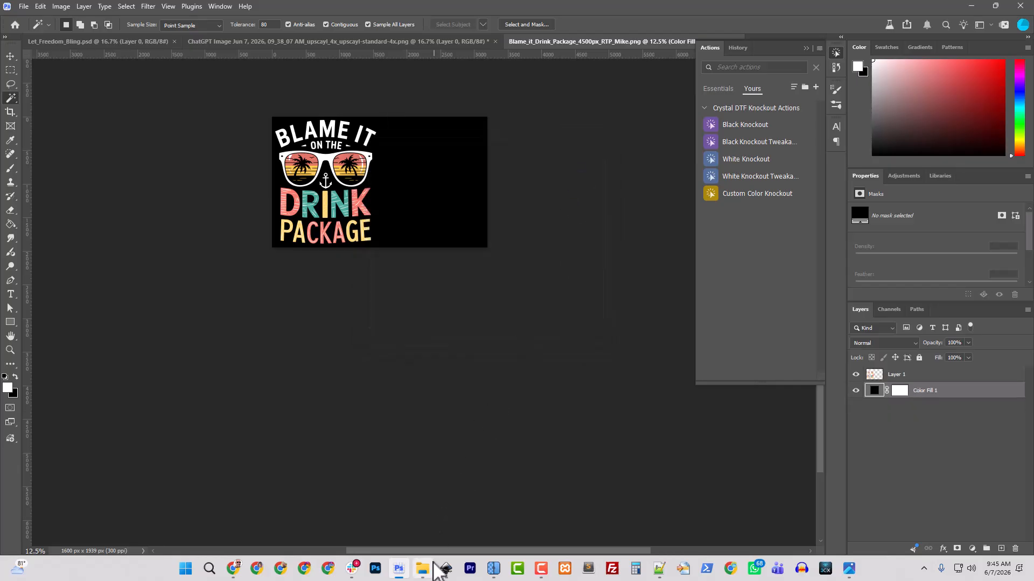
- Place Blame_it_Drink_Package_4white.png from Downloads into the document, filling the empty right half beside the black-background artwork
{"action": "left_click", "coordinate": [423, 568]}
{"action": "left_click_drag", "start_coordinate": [366, 103], "coordinate": [0, 82]}
{"action": "left_click_drag", "start_coordinate": [0, 216], "coordinate": [477, 217]}
{"action": "key", "text": "Return"}
{"action": "key", "text": "w"}
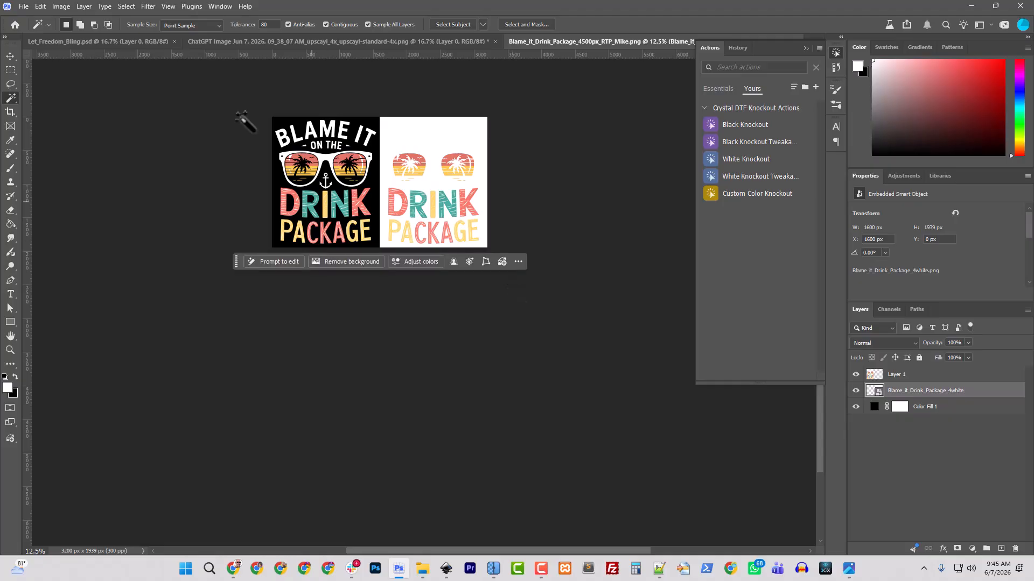
- Quick-export the side-by-side preview as a PNG to Downloads, overwriting Blame_it_Drink_Package_4white.png
{"action": "left_click", "coordinate": [24, 6]}
{"action": "mouse_move", "coordinate": [56, 196]}
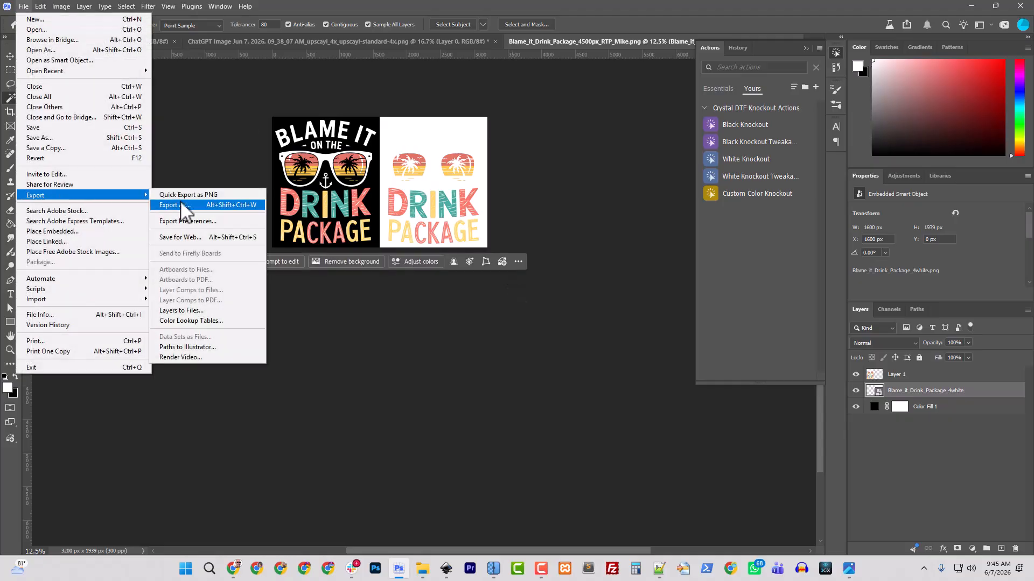
{"action": "left_click", "coordinate": [183, 196]}
{"action": "left_click", "coordinate": [126, 116]}
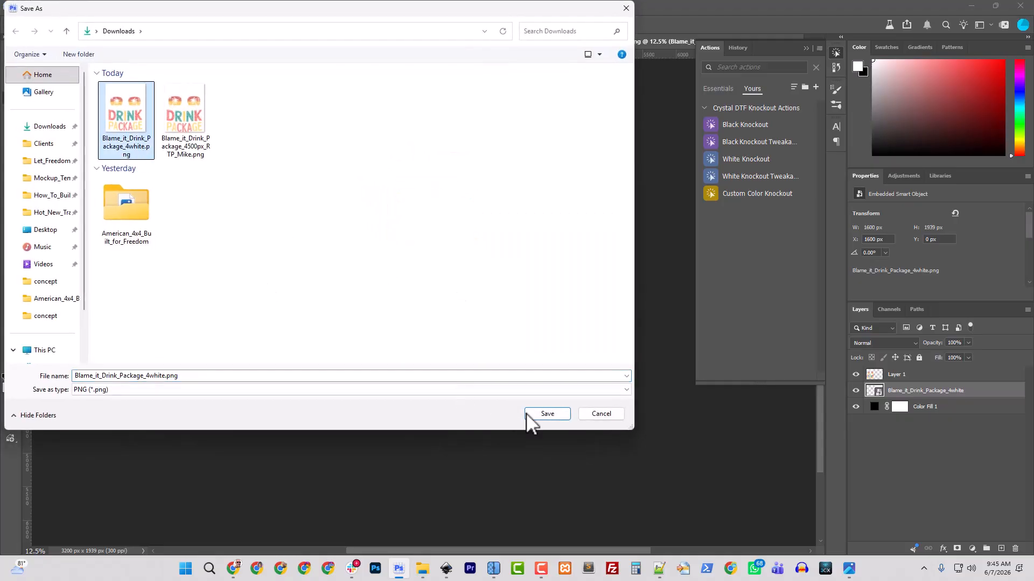
{"action": "left_click", "coordinate": [545, 413]}
{"action": "left_click", "coordinate": [543, 283]}
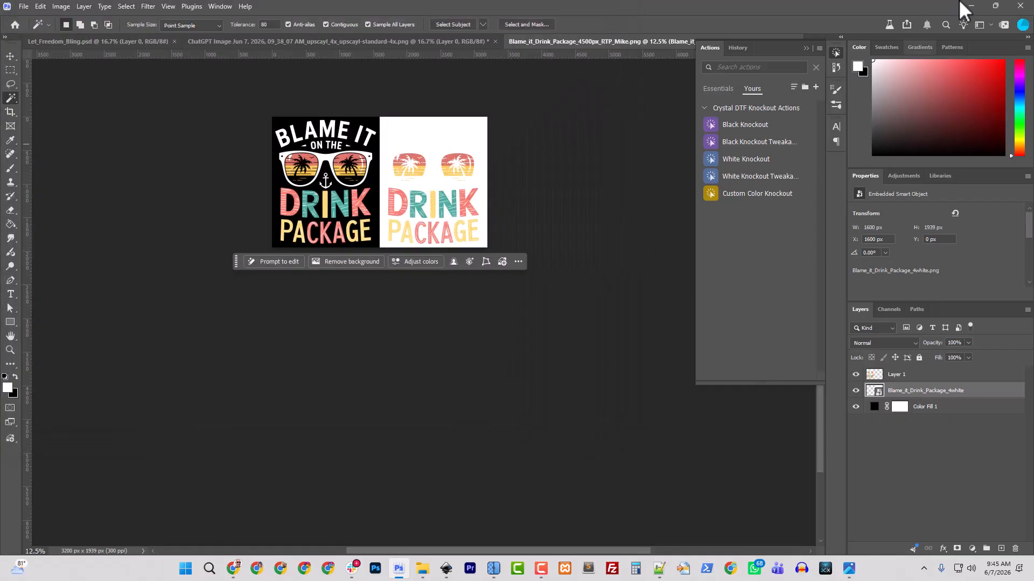
- Switch to Google Drive and copy the share link of the 4500px Blame_it_Drink_Package print PNG
{"action": "left_click", "coordinate": [970, 6]}
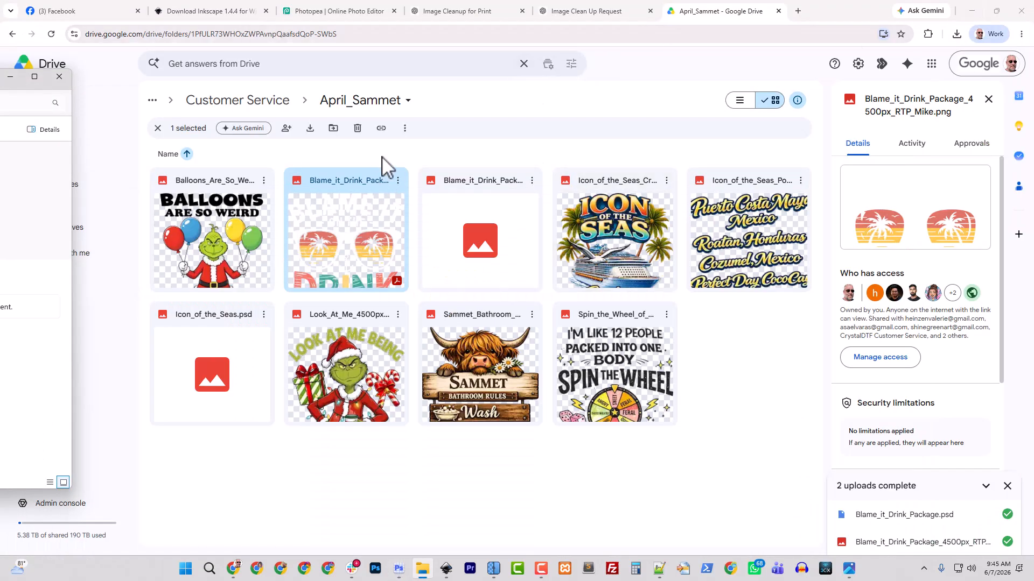
{"action": "left_click", "coordinate": [397, 181]}
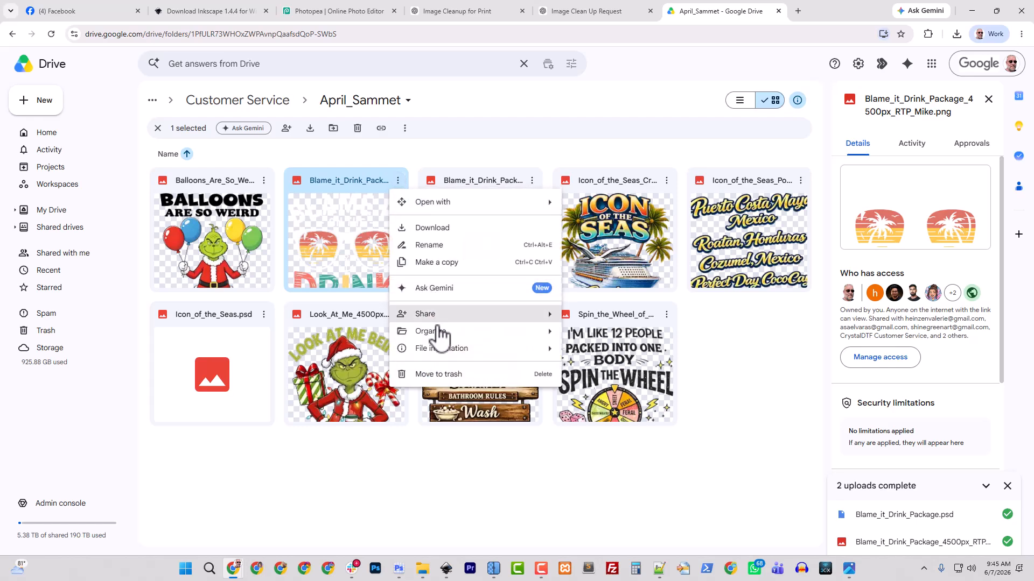
{"action": "mouse_move", "coordinate": [430, 315]}
{"action": "left_click", "coordinate": [612, 334]}
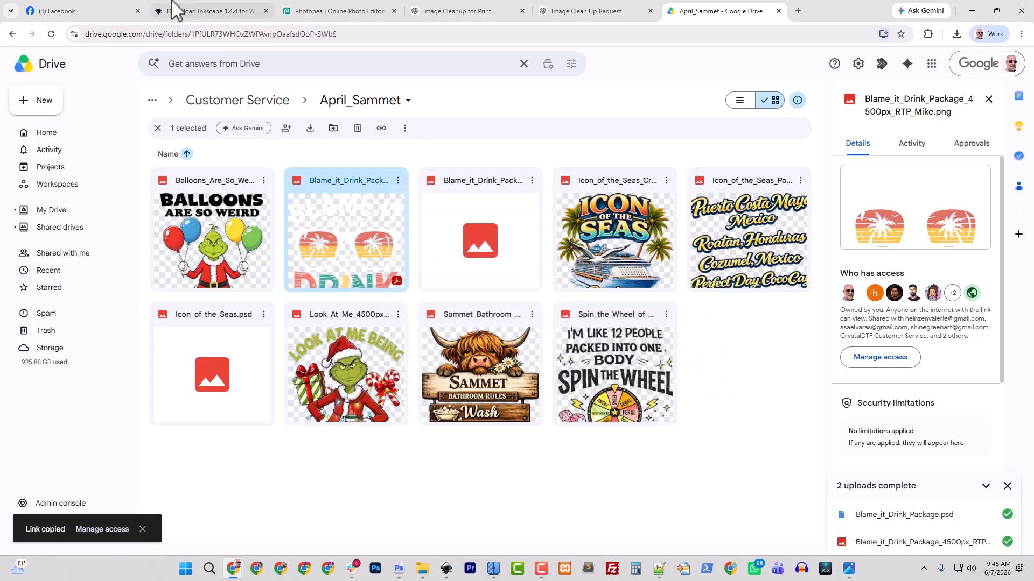
- On Facebook, draft a comment under the design request reading "Your image is ready! Here you go:" with the Drive link on a new line
{"action": "left_click", "coordinate": [90, 11]}
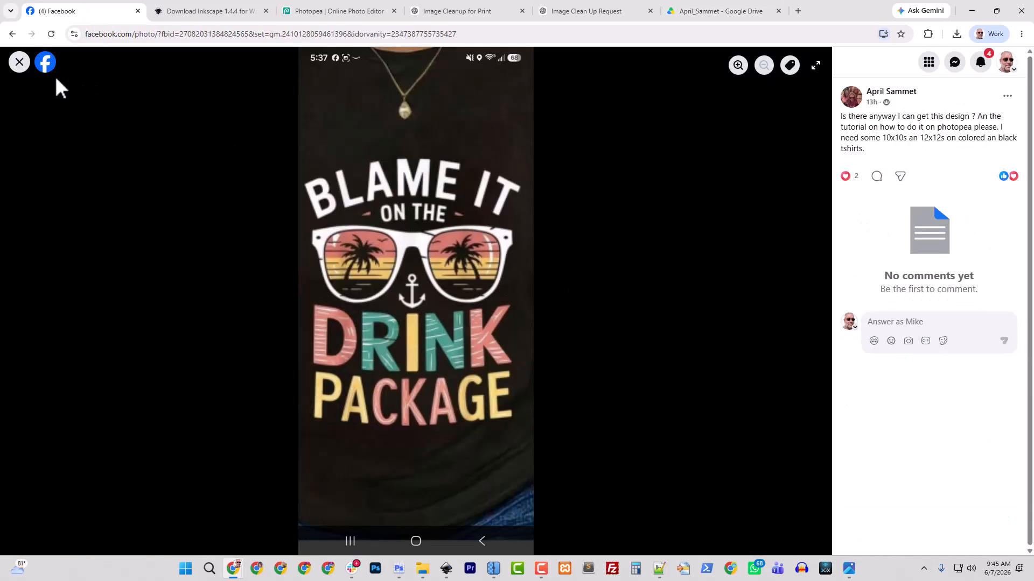
{"action": "left_click", "coordinate": [21, 63]}
{"action": "left_click", "coordinate": [379, 377]}
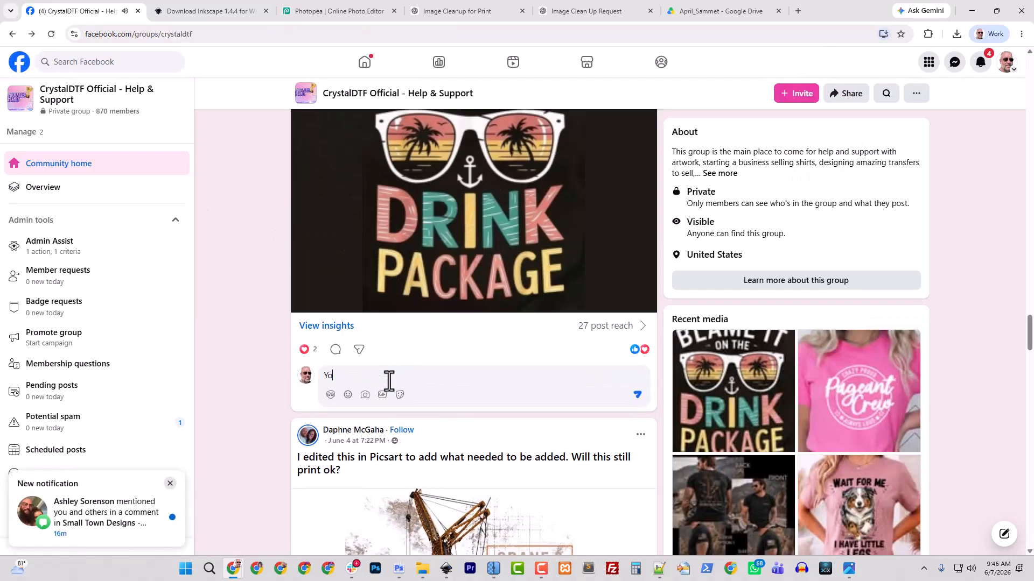
{"action": "type", "text": "Your image is rea"}
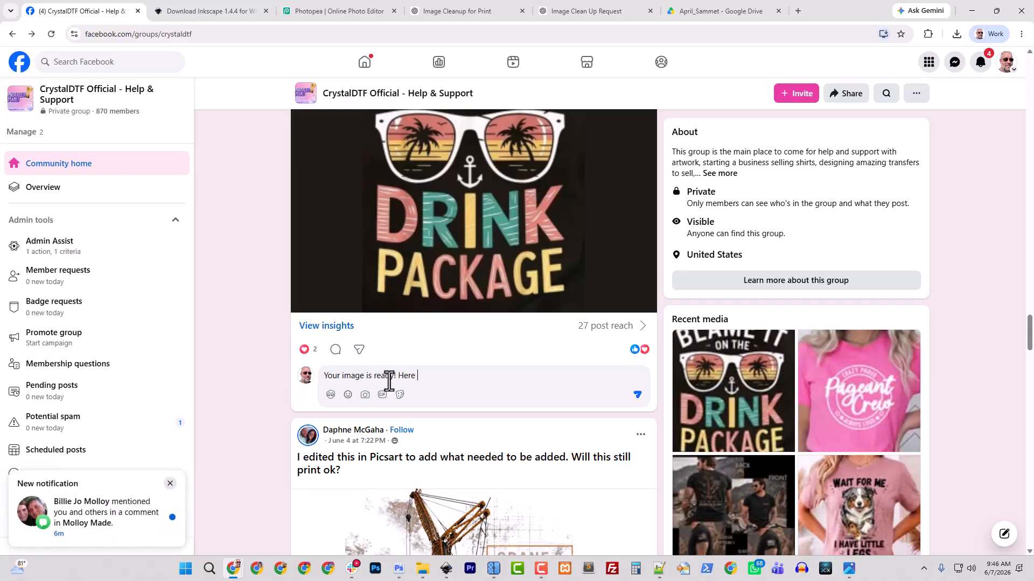
{"action": "type", "text": "dy! Here you go"}
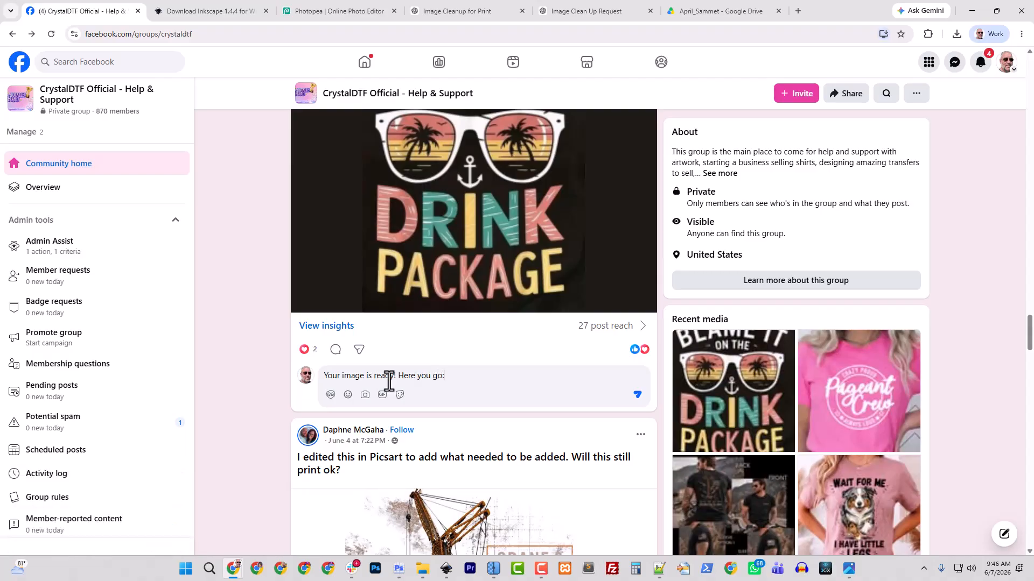
{"action": "type", "text": ":"}
{"action": "key", "text": "shift+Return"}
{"action": "key", "text": "ctrl+v"}
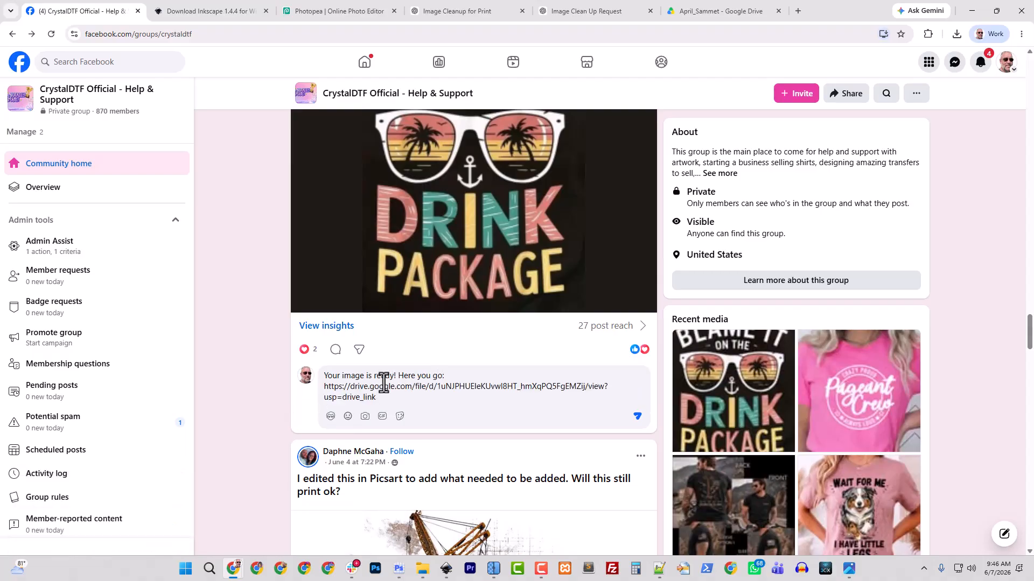
- Attach Blame_it_Drink_Package_4white.png to the comment and add a blank line after the link
{"action": "left_click", "coordinate": [364, 416]}
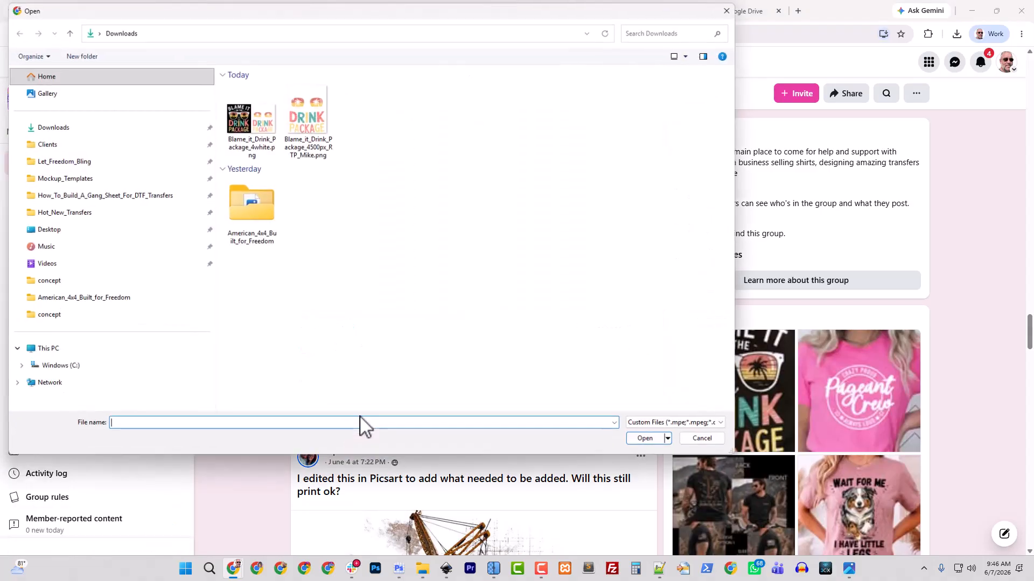
{"action": "left_click", "coordinate": [269, 151]}
{"action": "left_click", "coordinate": [648, 440]}
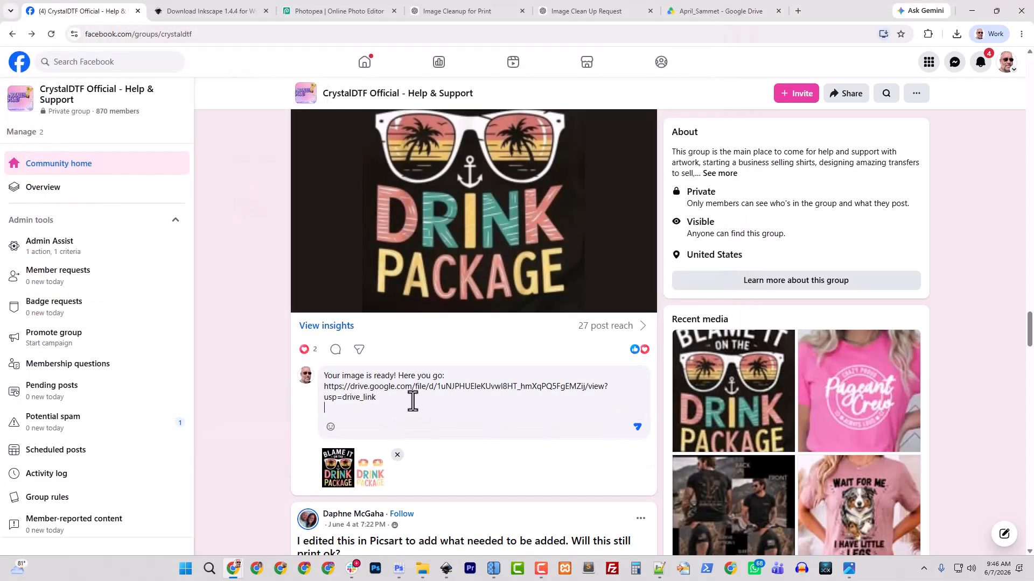
{"action": "key", "text": "shift+Return"}
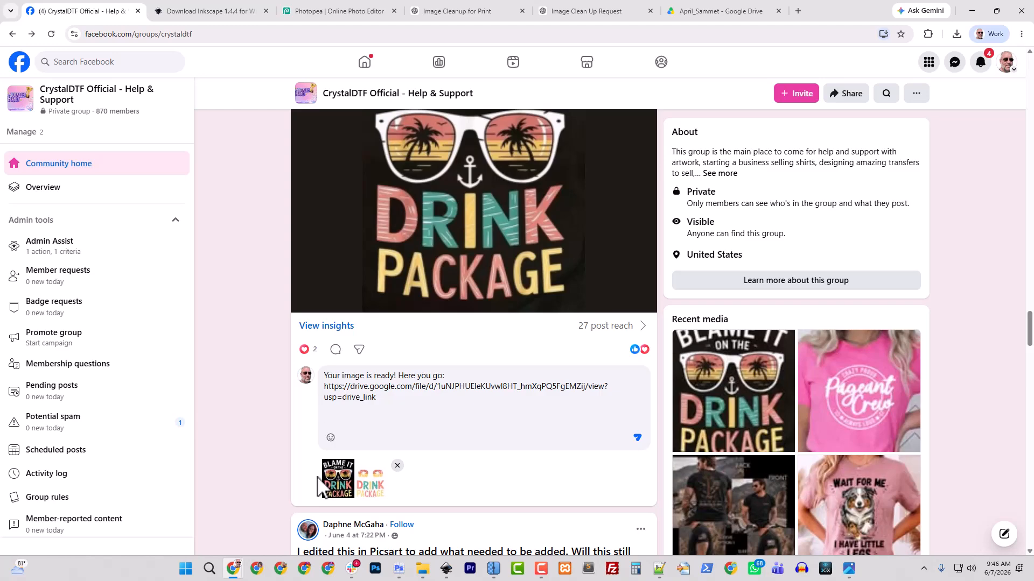
- Open Blame_it_Drink_Package_4white.png from Downloads and inspect the design up close on its black and white backgrounds
{"action": "left_click", "coordinate": [421, 576]}
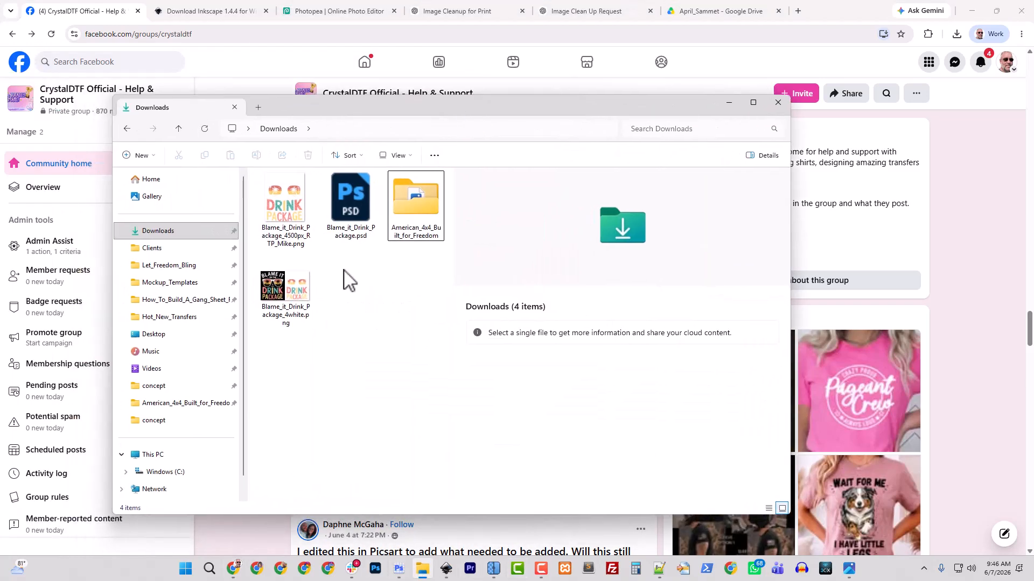
{"action": "double_click", "coordinate": [309, 297]}
{"action": "scroll", "coordinate": [658, 339], "scroll_direction": "up", "scroll_amount": 2}
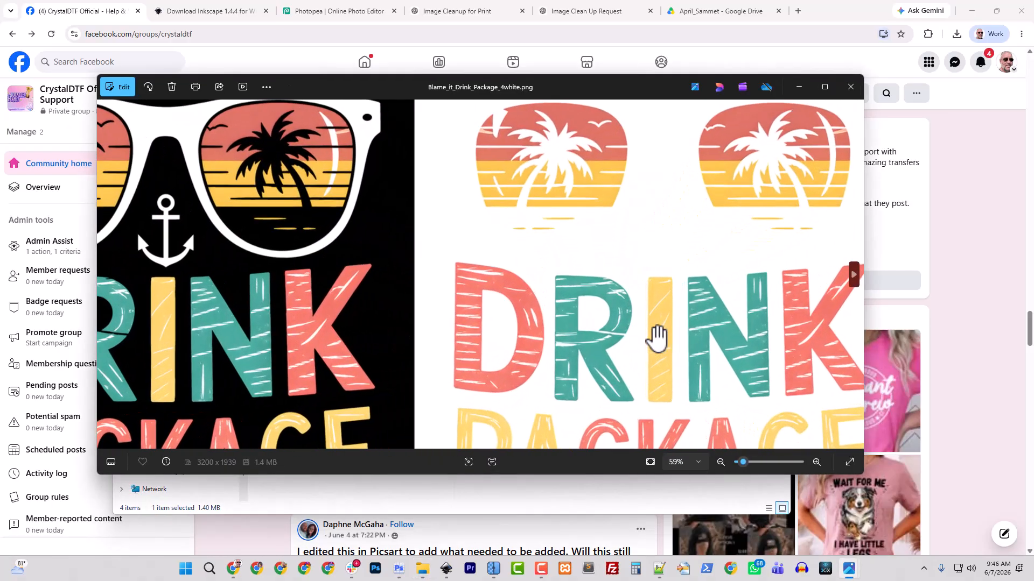
{"action": "scroll", "coordinate": [653, 330], "scroll_direction": "up", "scroll_amount": 1}
{"action": "left_click_drag", "start_coordinate": [601, 233], "coordinate": [433, 76]}
{"action": "scroll", "coordinate": [494, 270], "scroll_direction": "down", "scroll_amount": 1}
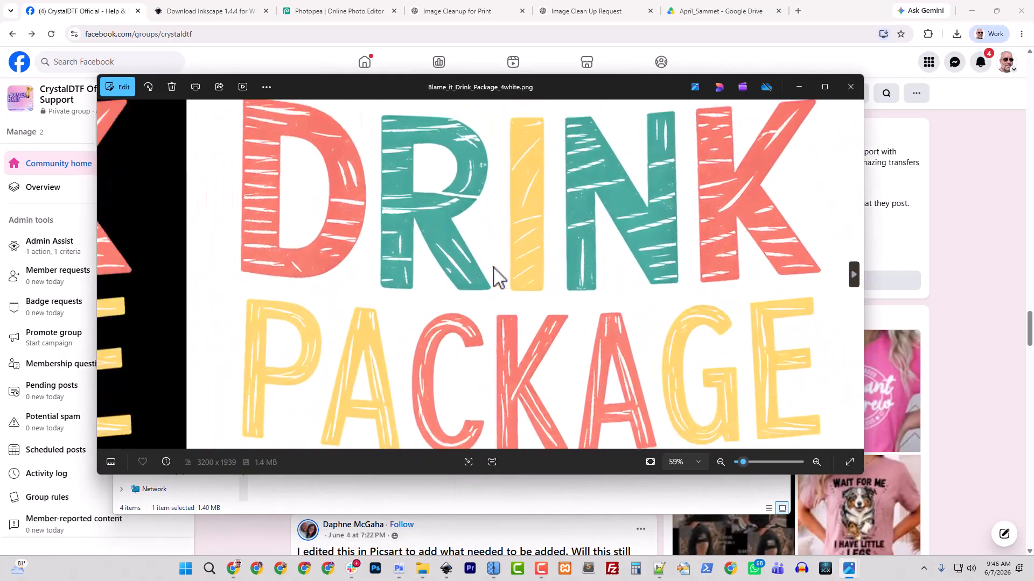
{"action": "scroll", "coordinate": [492, 275], "scroll_direction": "down", "scroll_amount": 3}
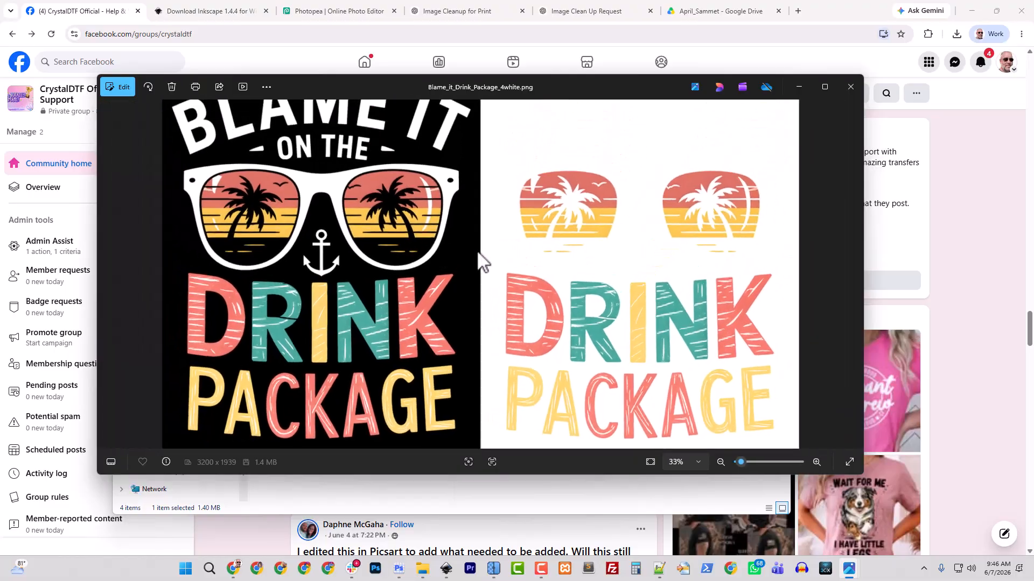
{"action": "left_click", "coordinate": [851, 86]}
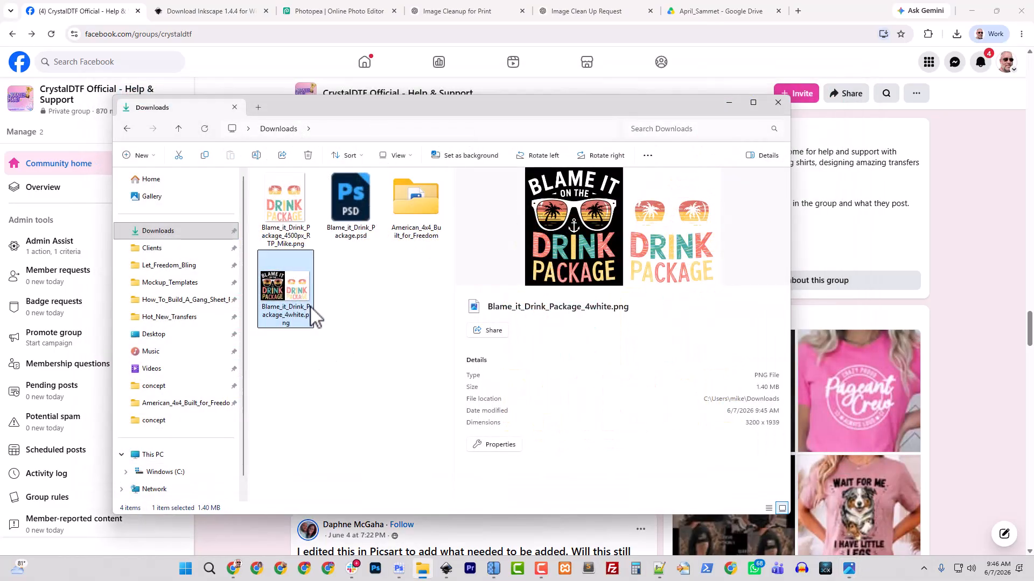
{"action": "left_click_drag", "start_coordinate": [411, 104], "coordinate": [0, 140]}
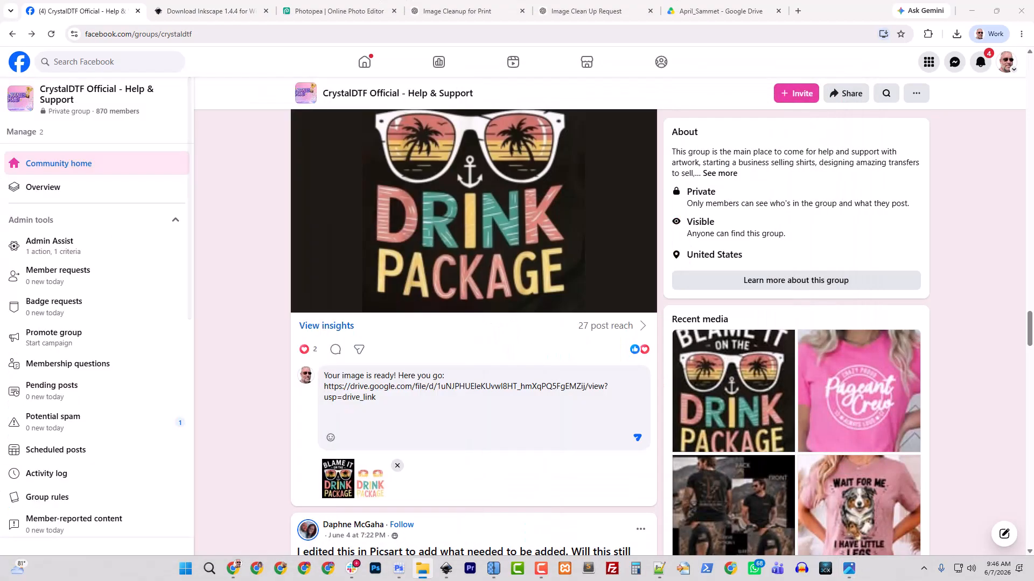